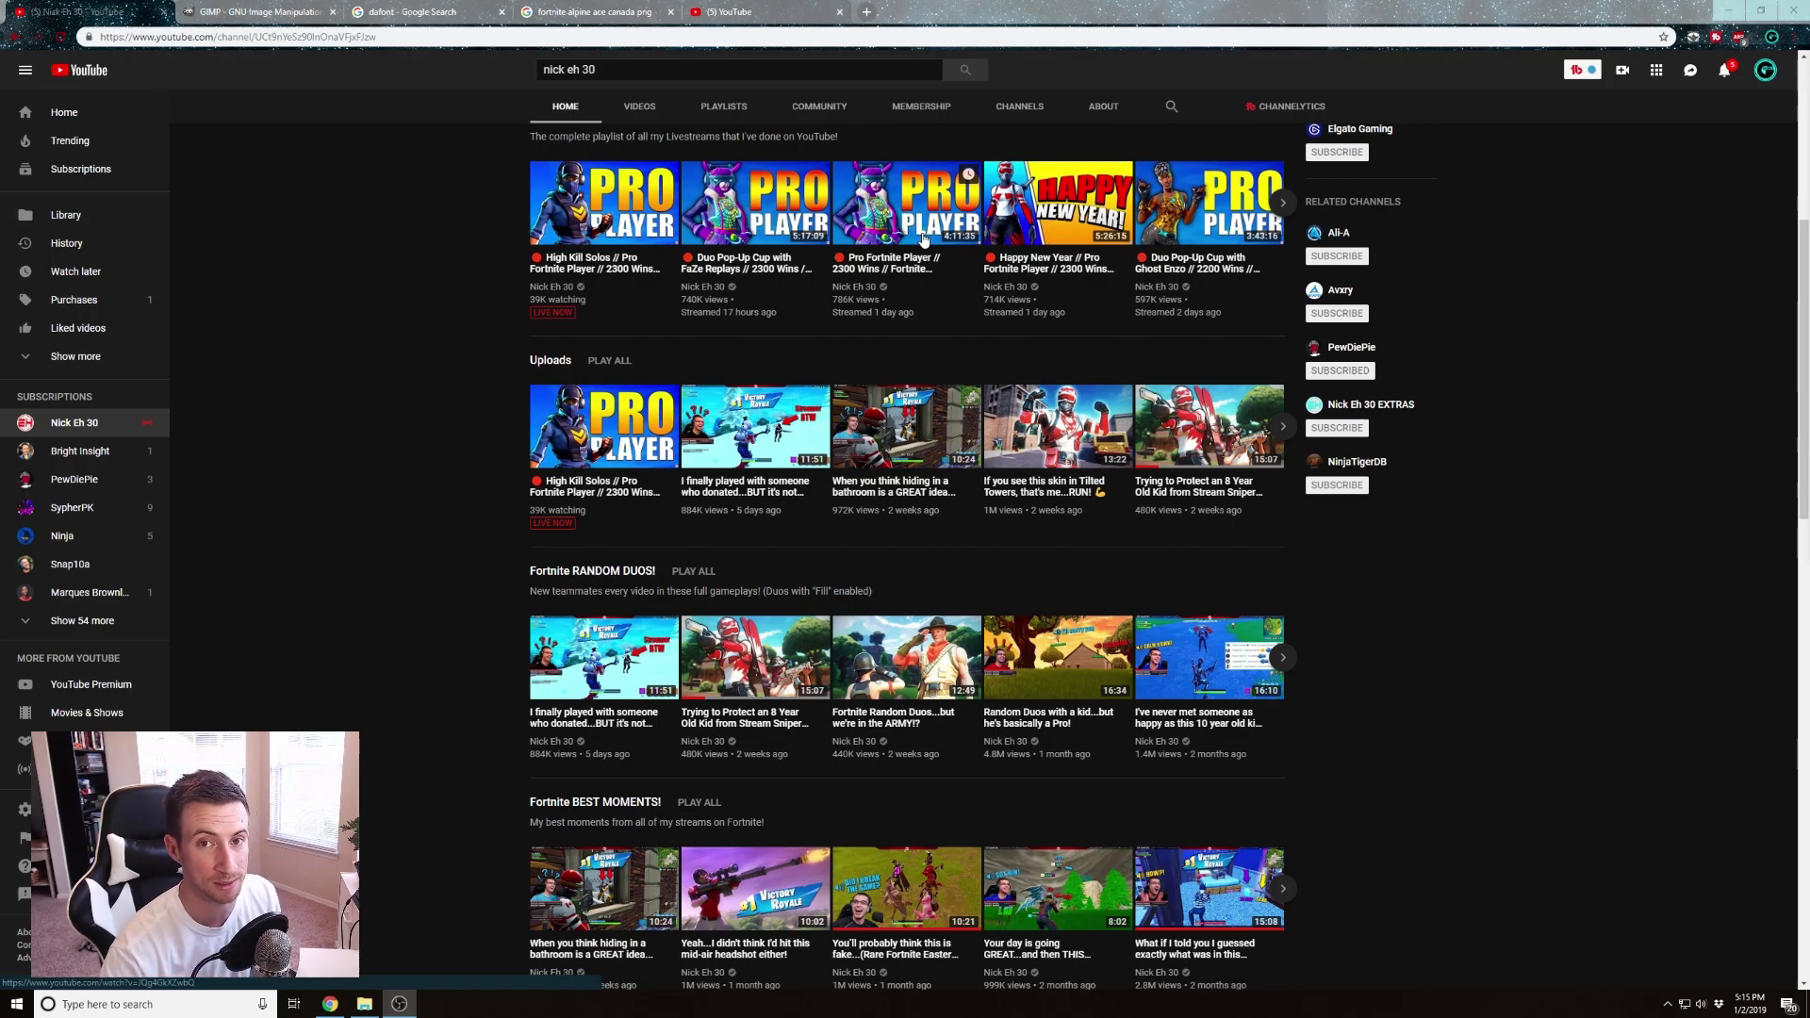
Browse the livestream thumbnails on the Nick Eh 30 channel page as design references
left_click(1284, 204)
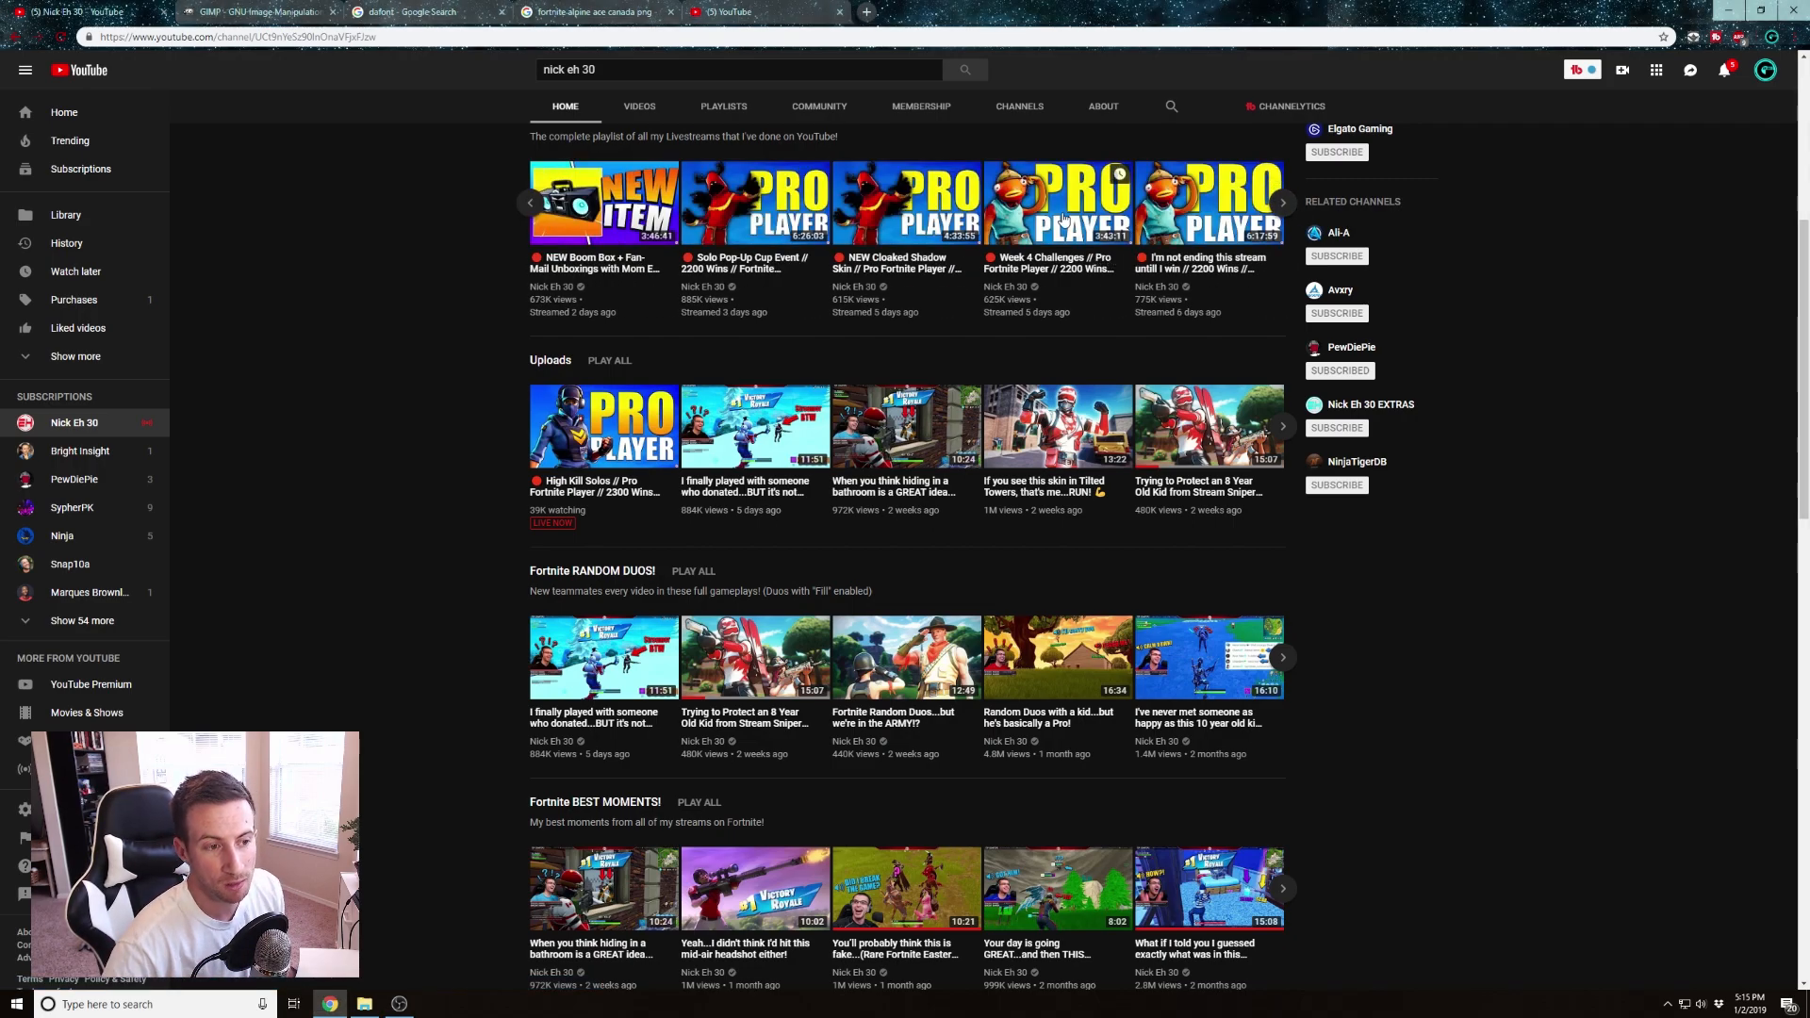
left_click(541, 214)
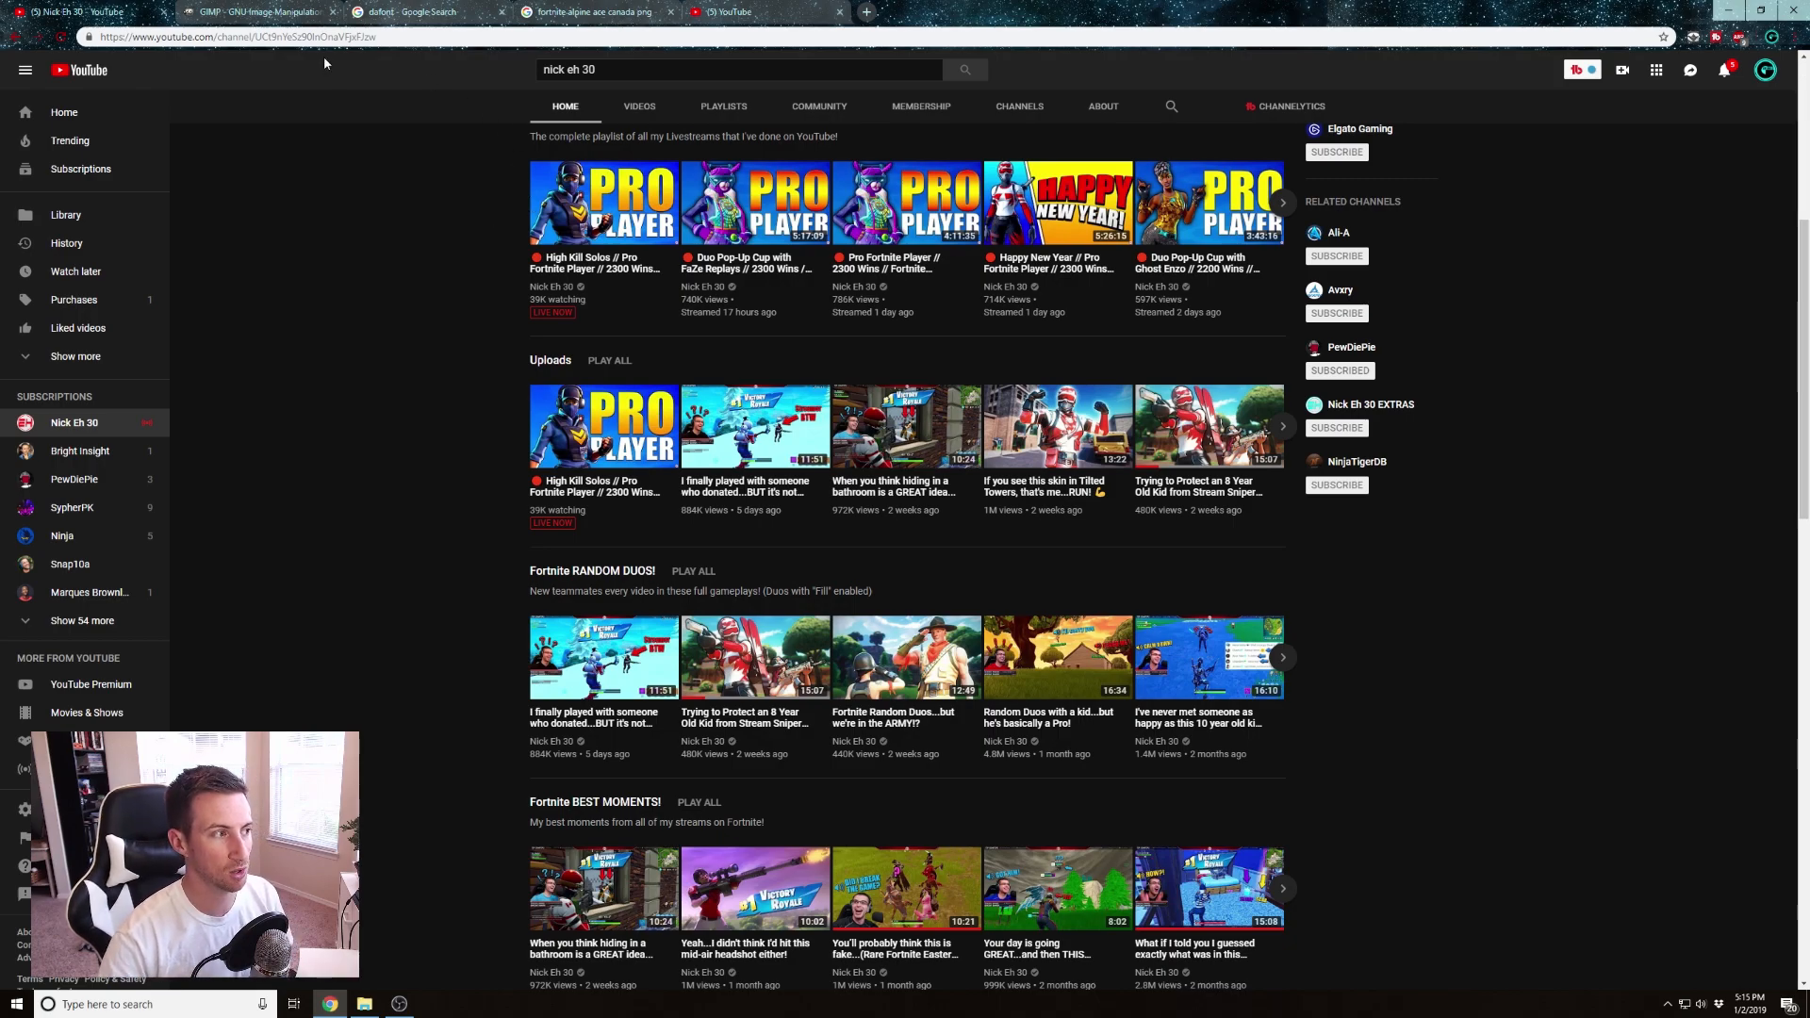
View the GIMP website and launch the installed GIMP desktop application
left_click(264, 12)
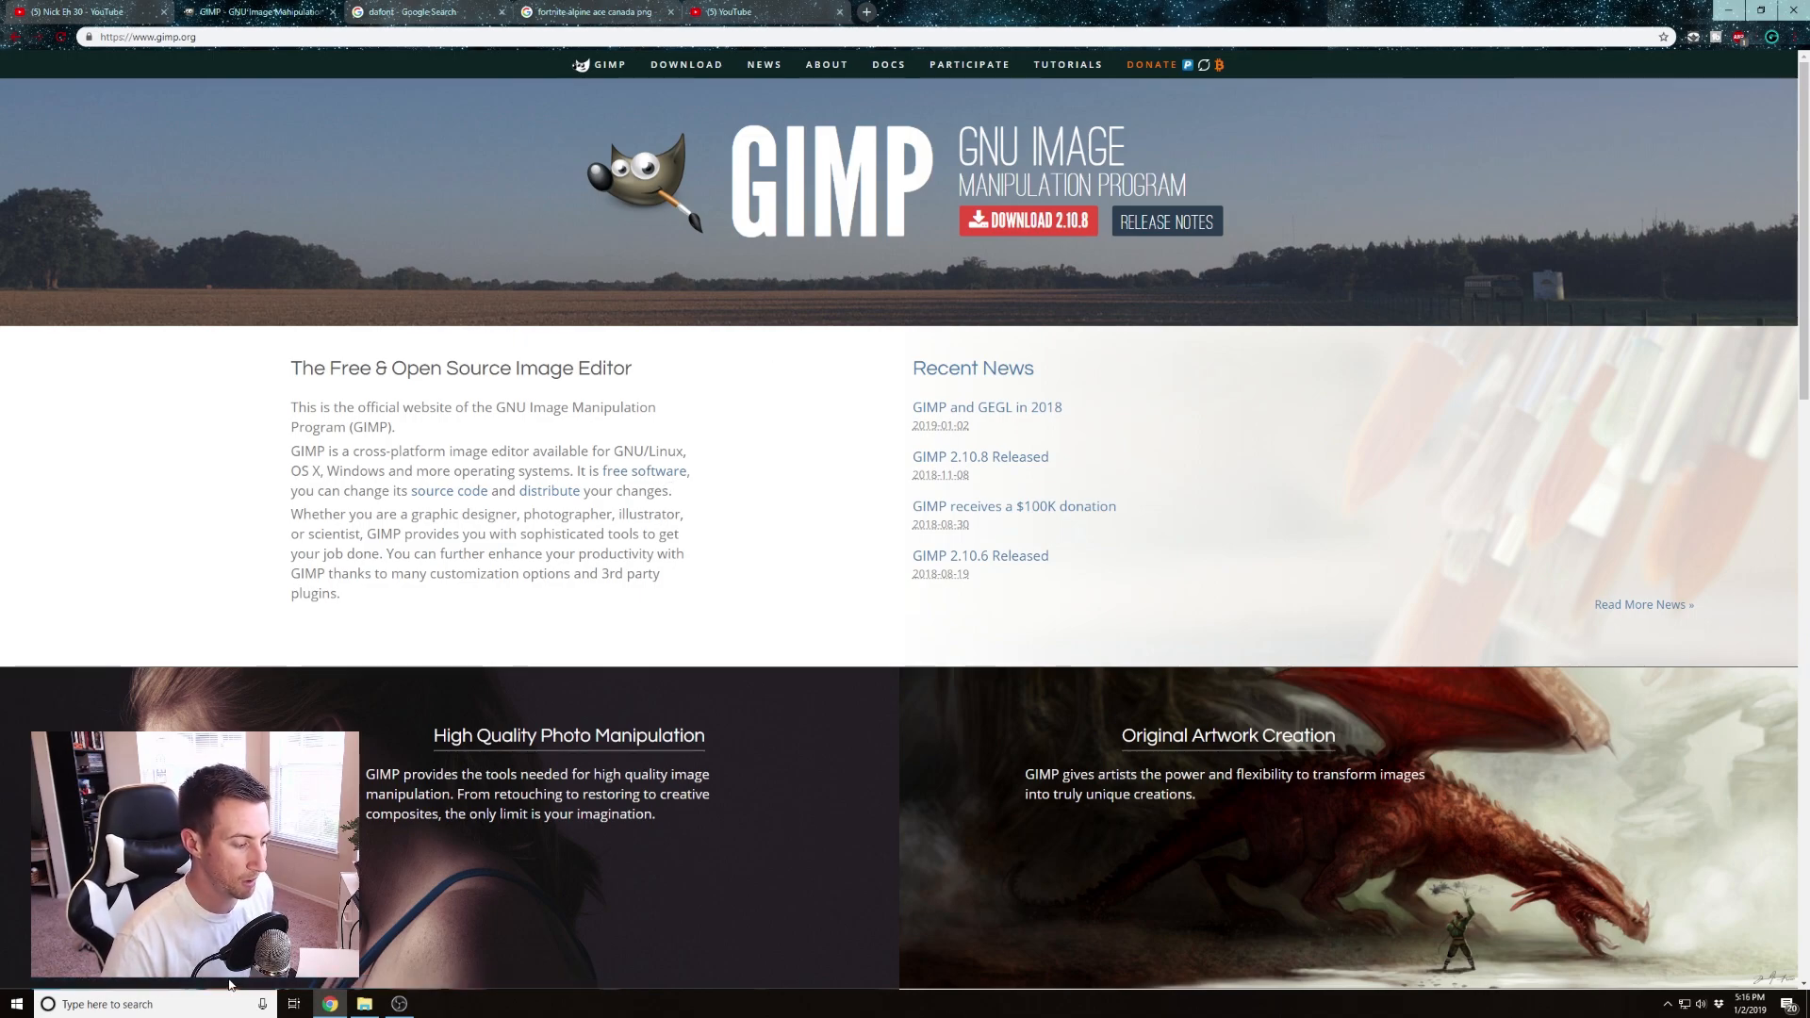
left_click(179, 1005)
type("gimp")
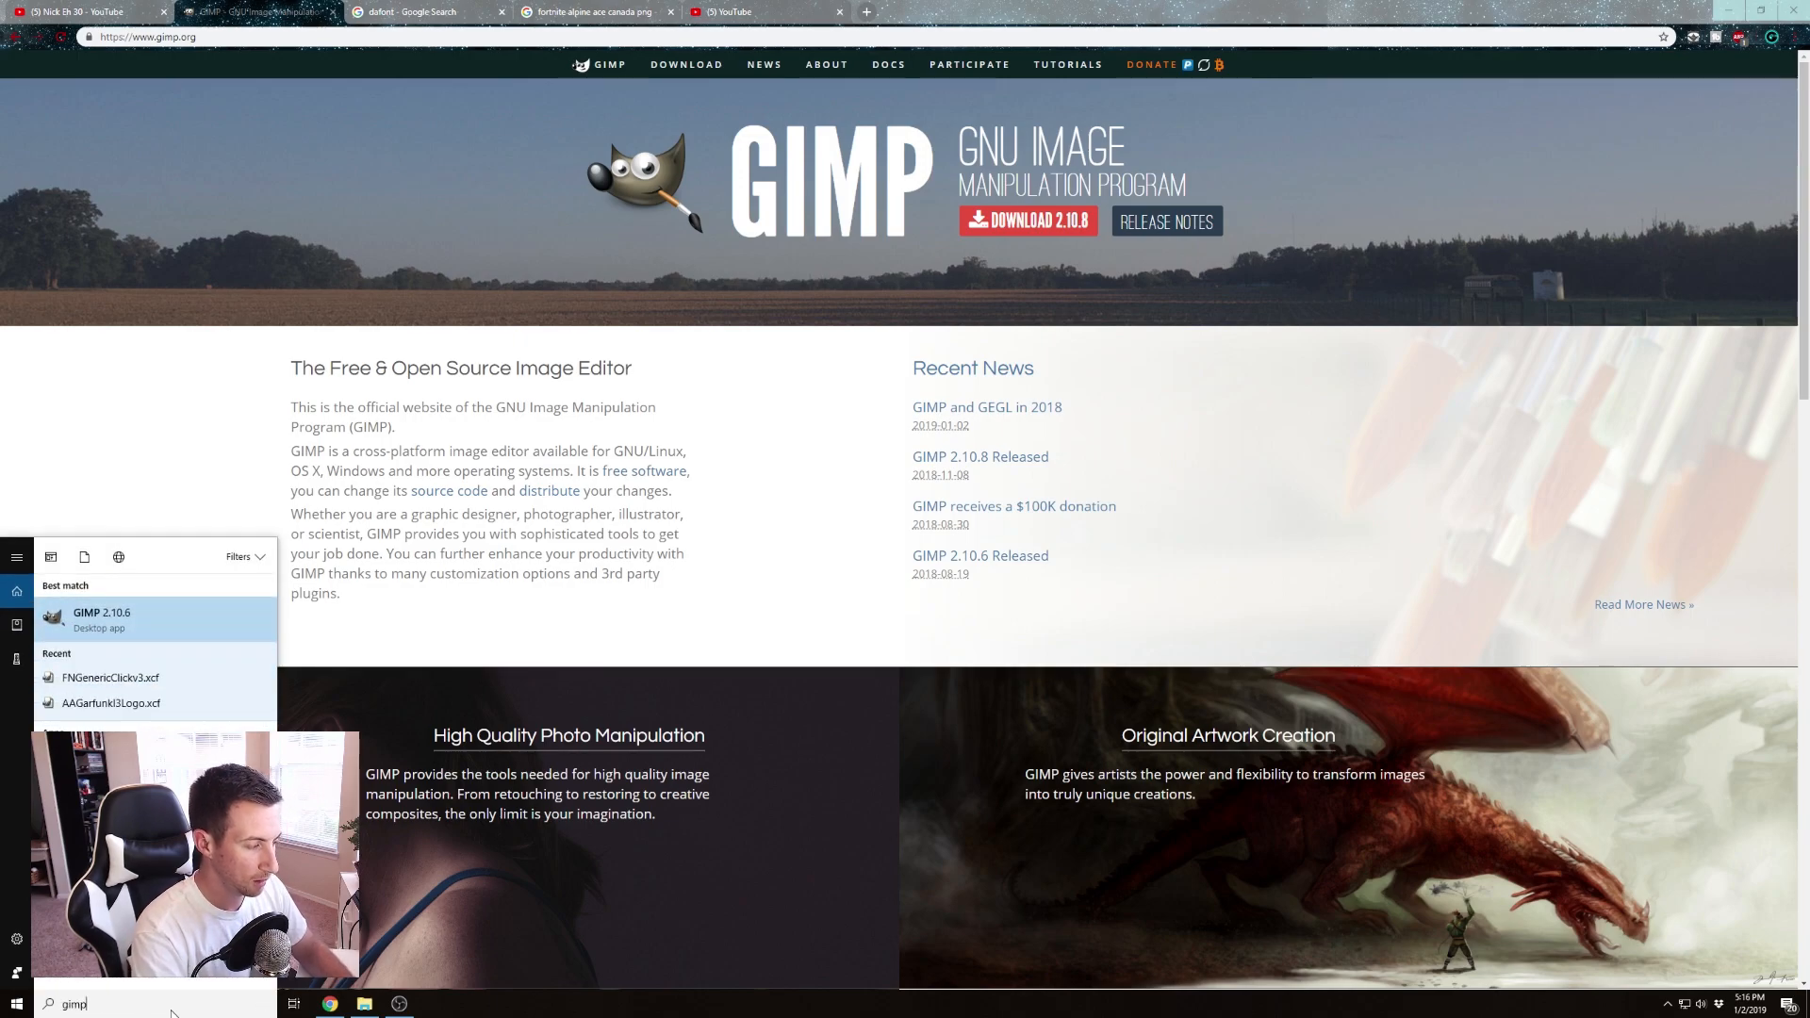
left_click(179, 627)
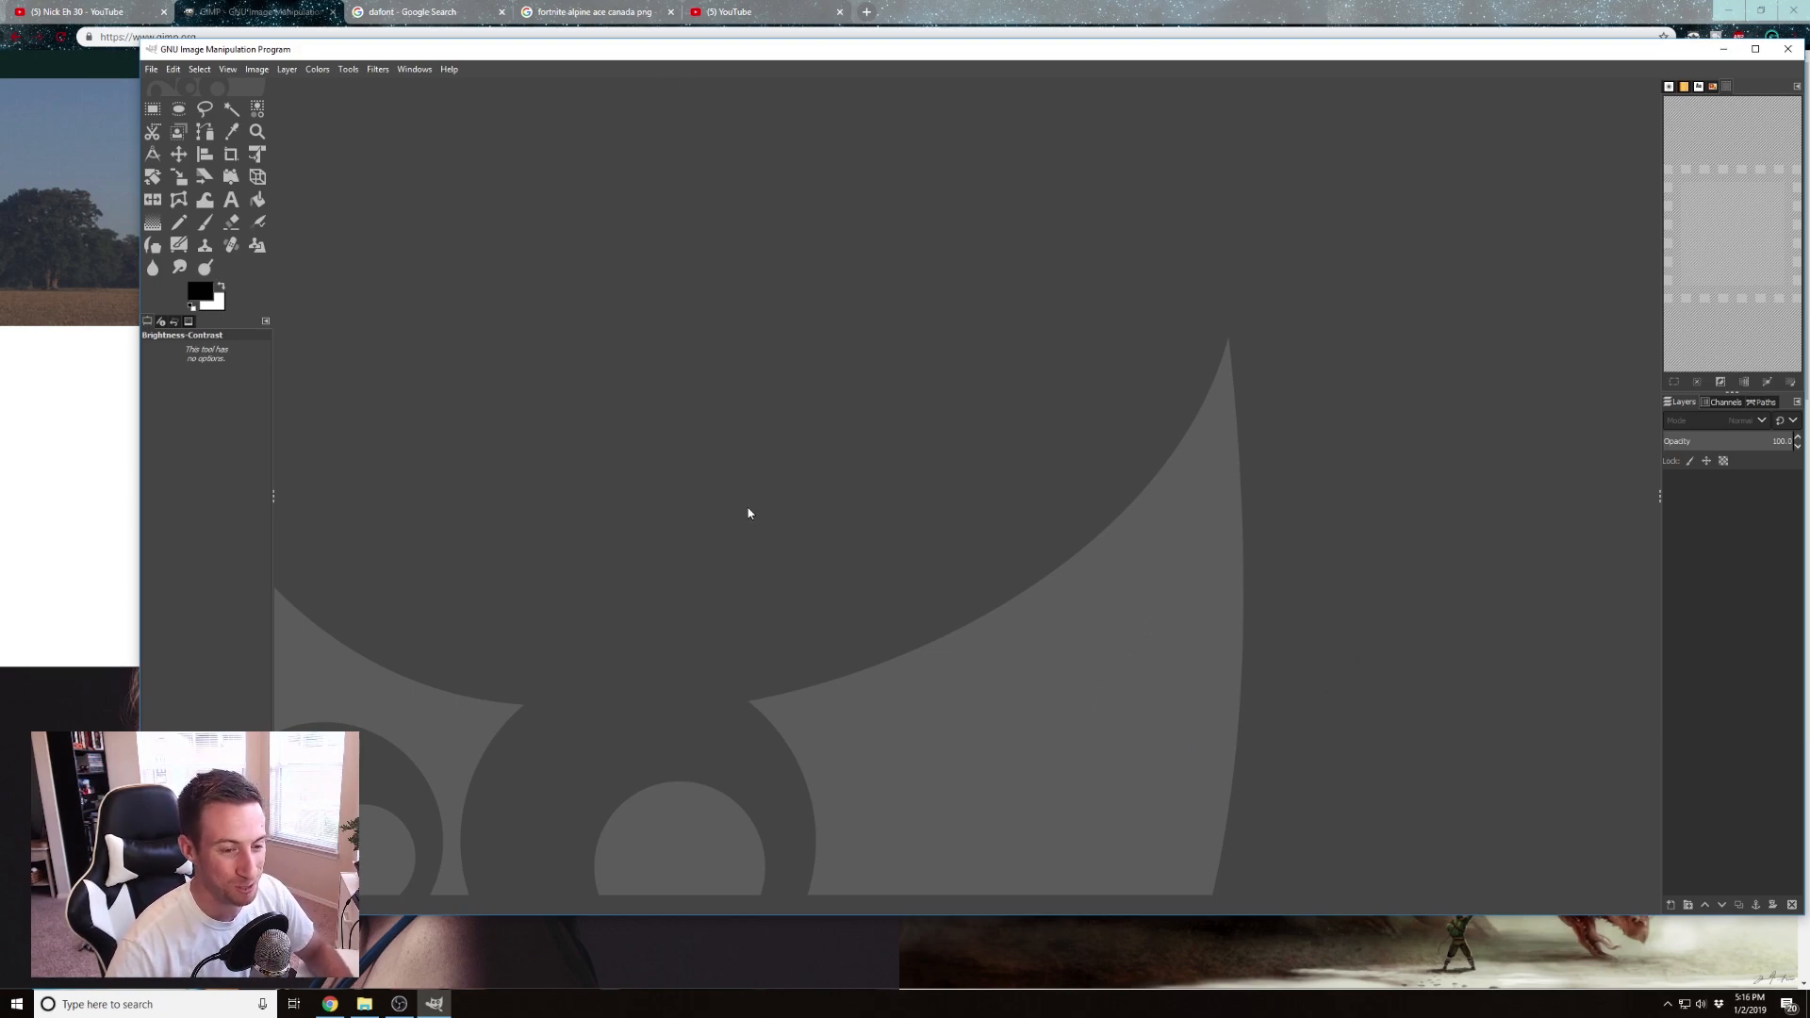
Create a new image 1280 px wide and 720 px high
left_click(152, 70)
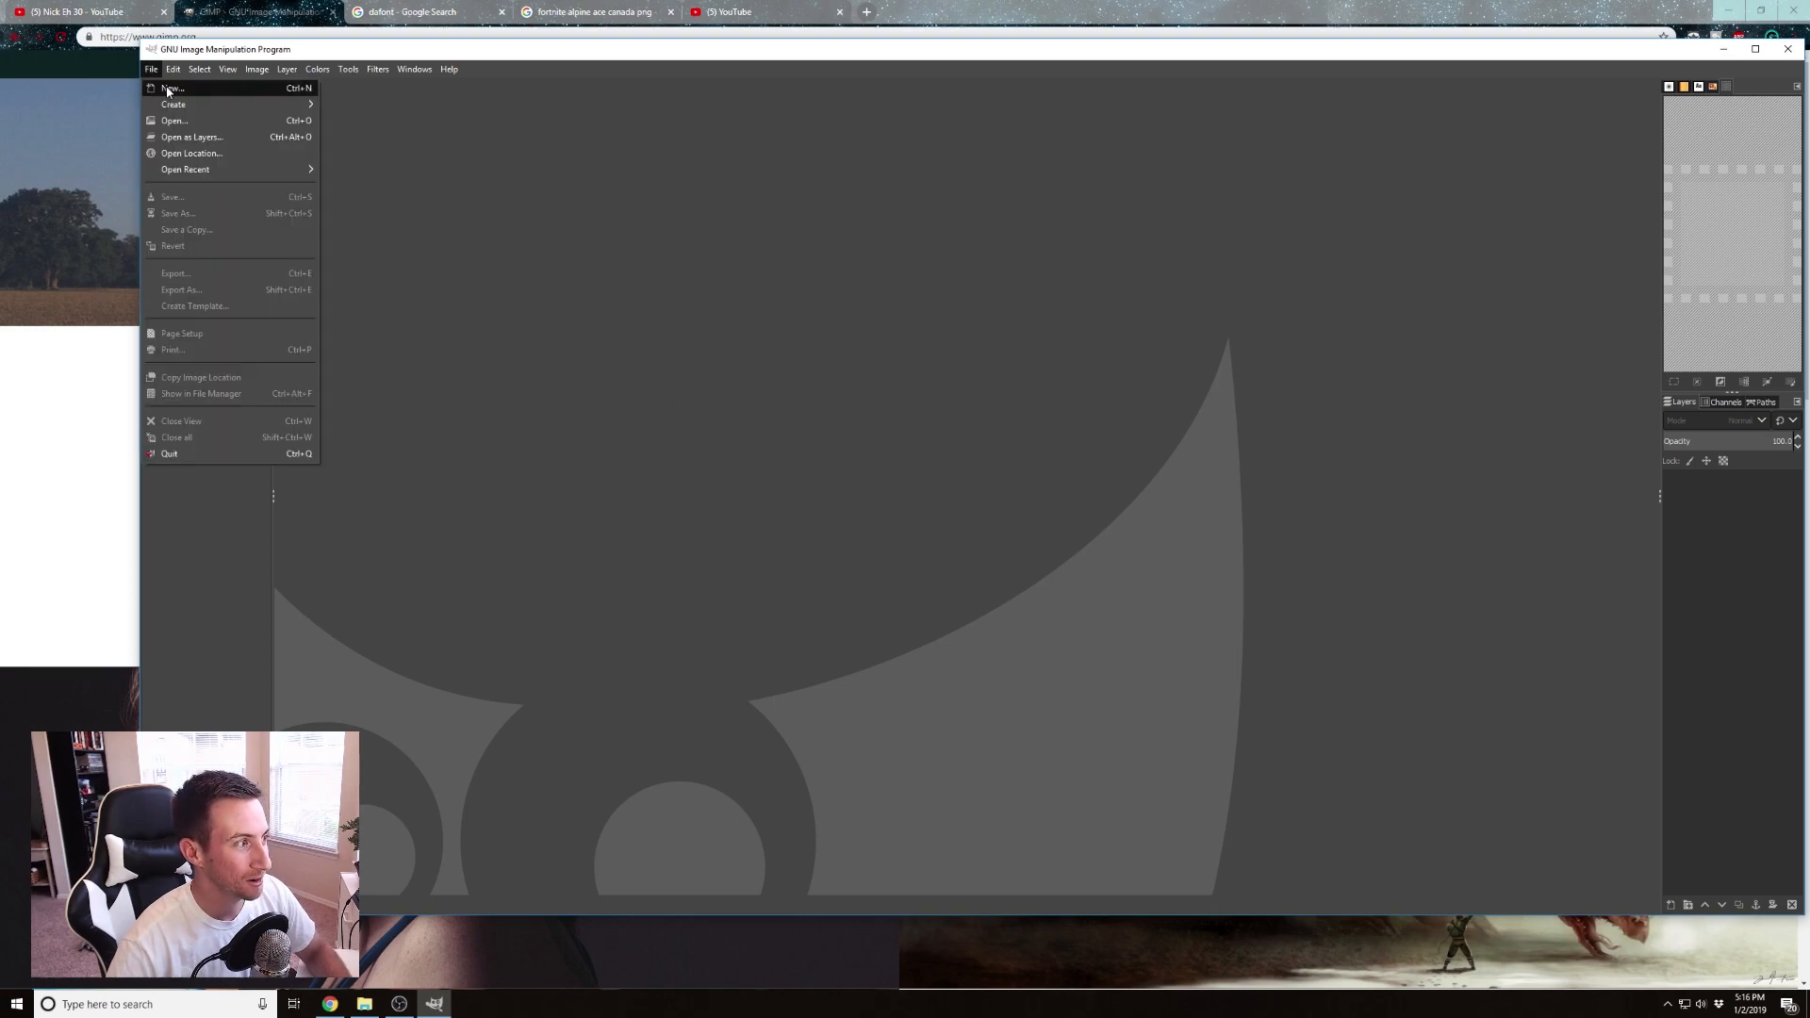
left_click(168, 90)
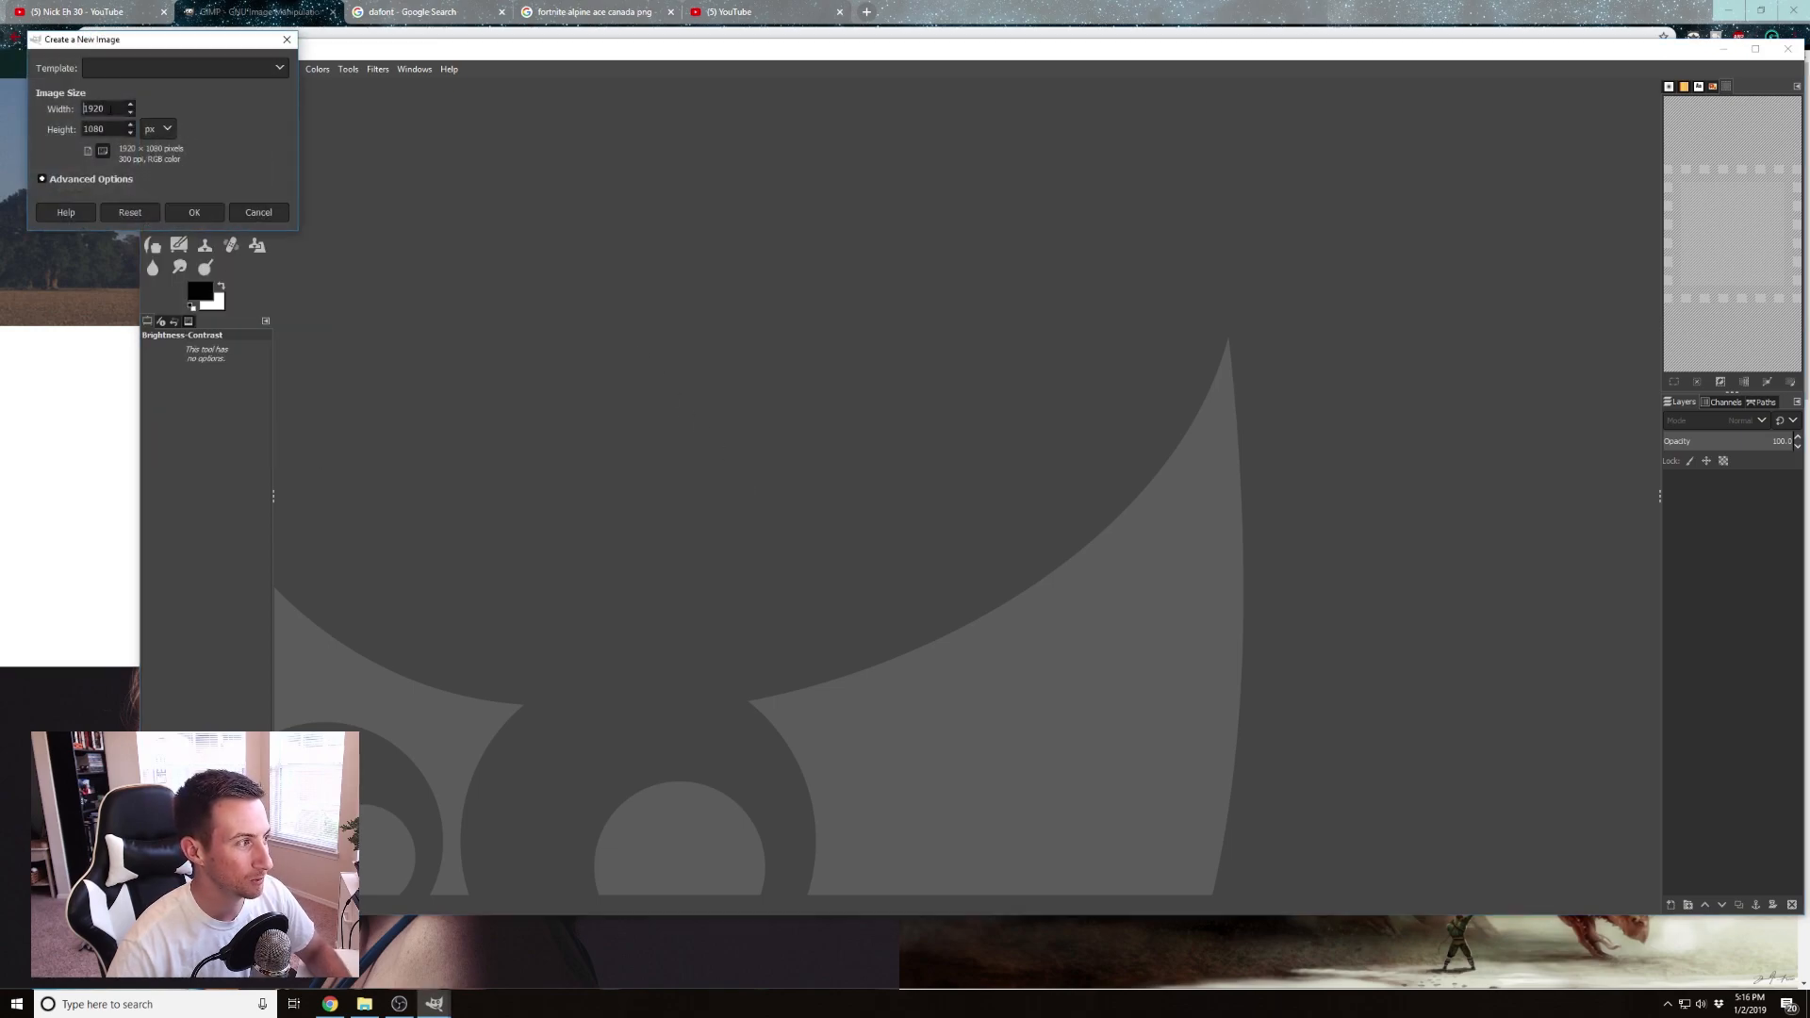
type("1280")
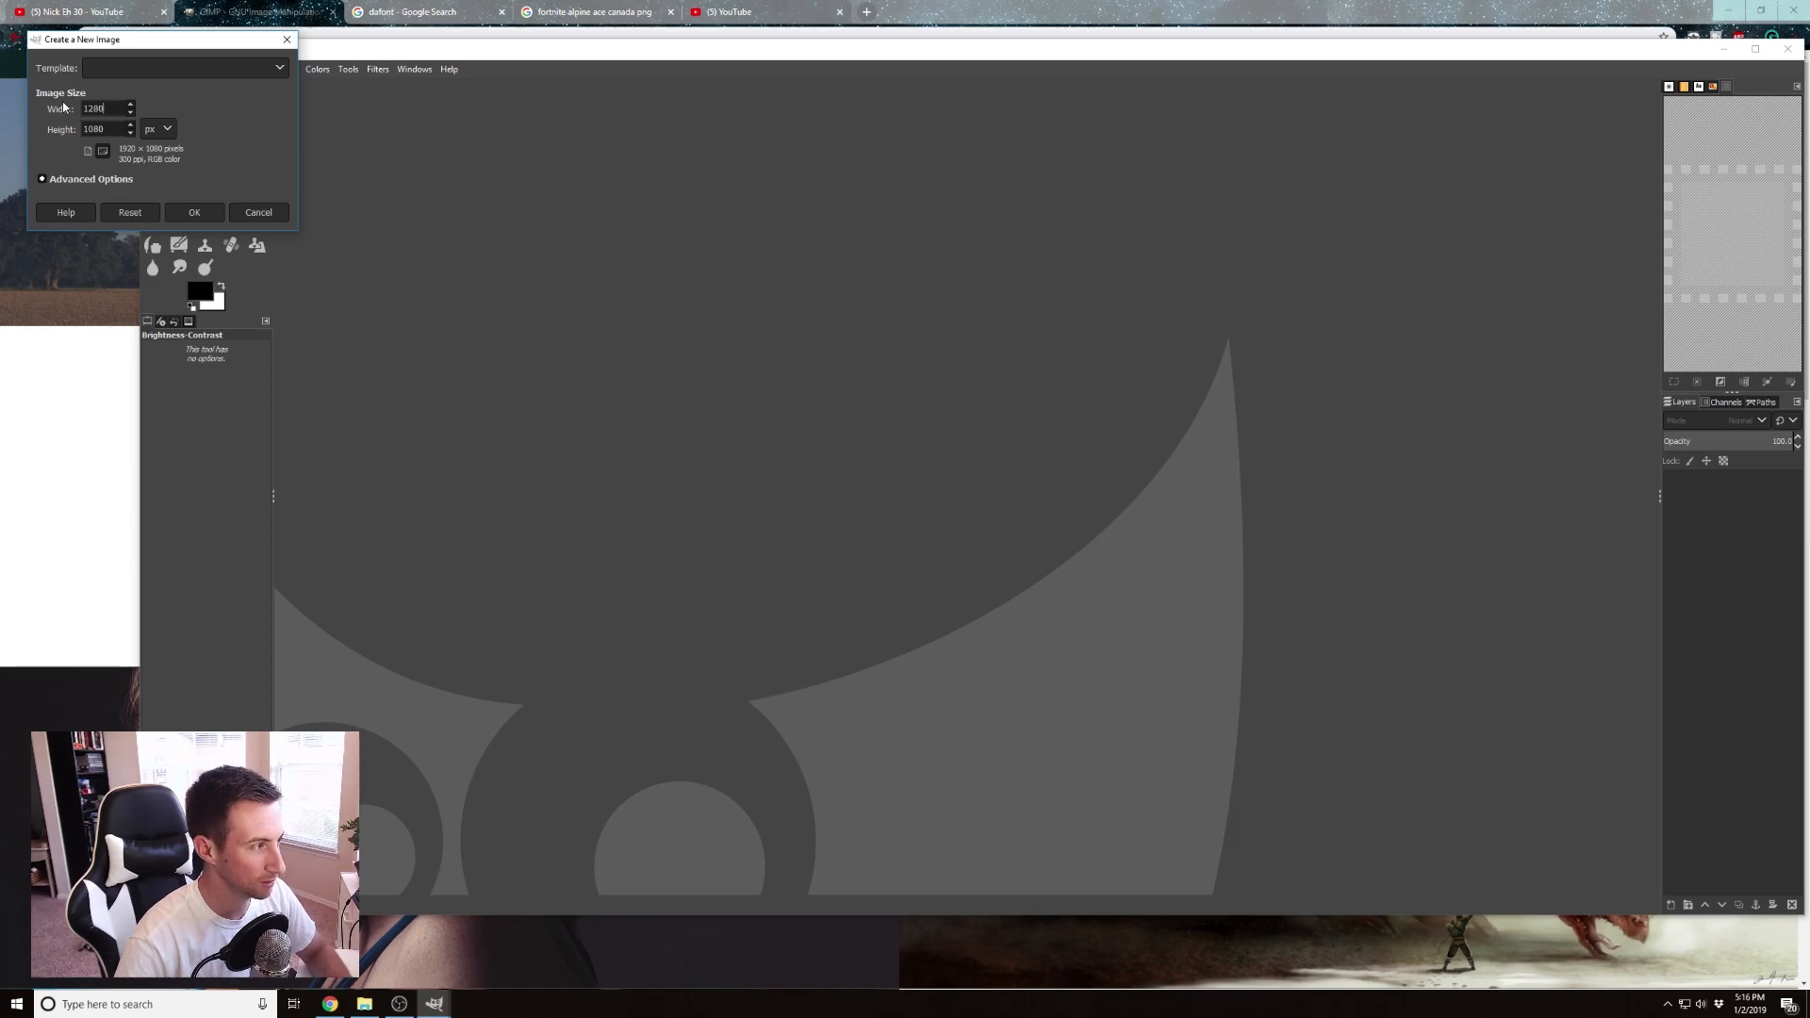
key("Tab")
type("72")
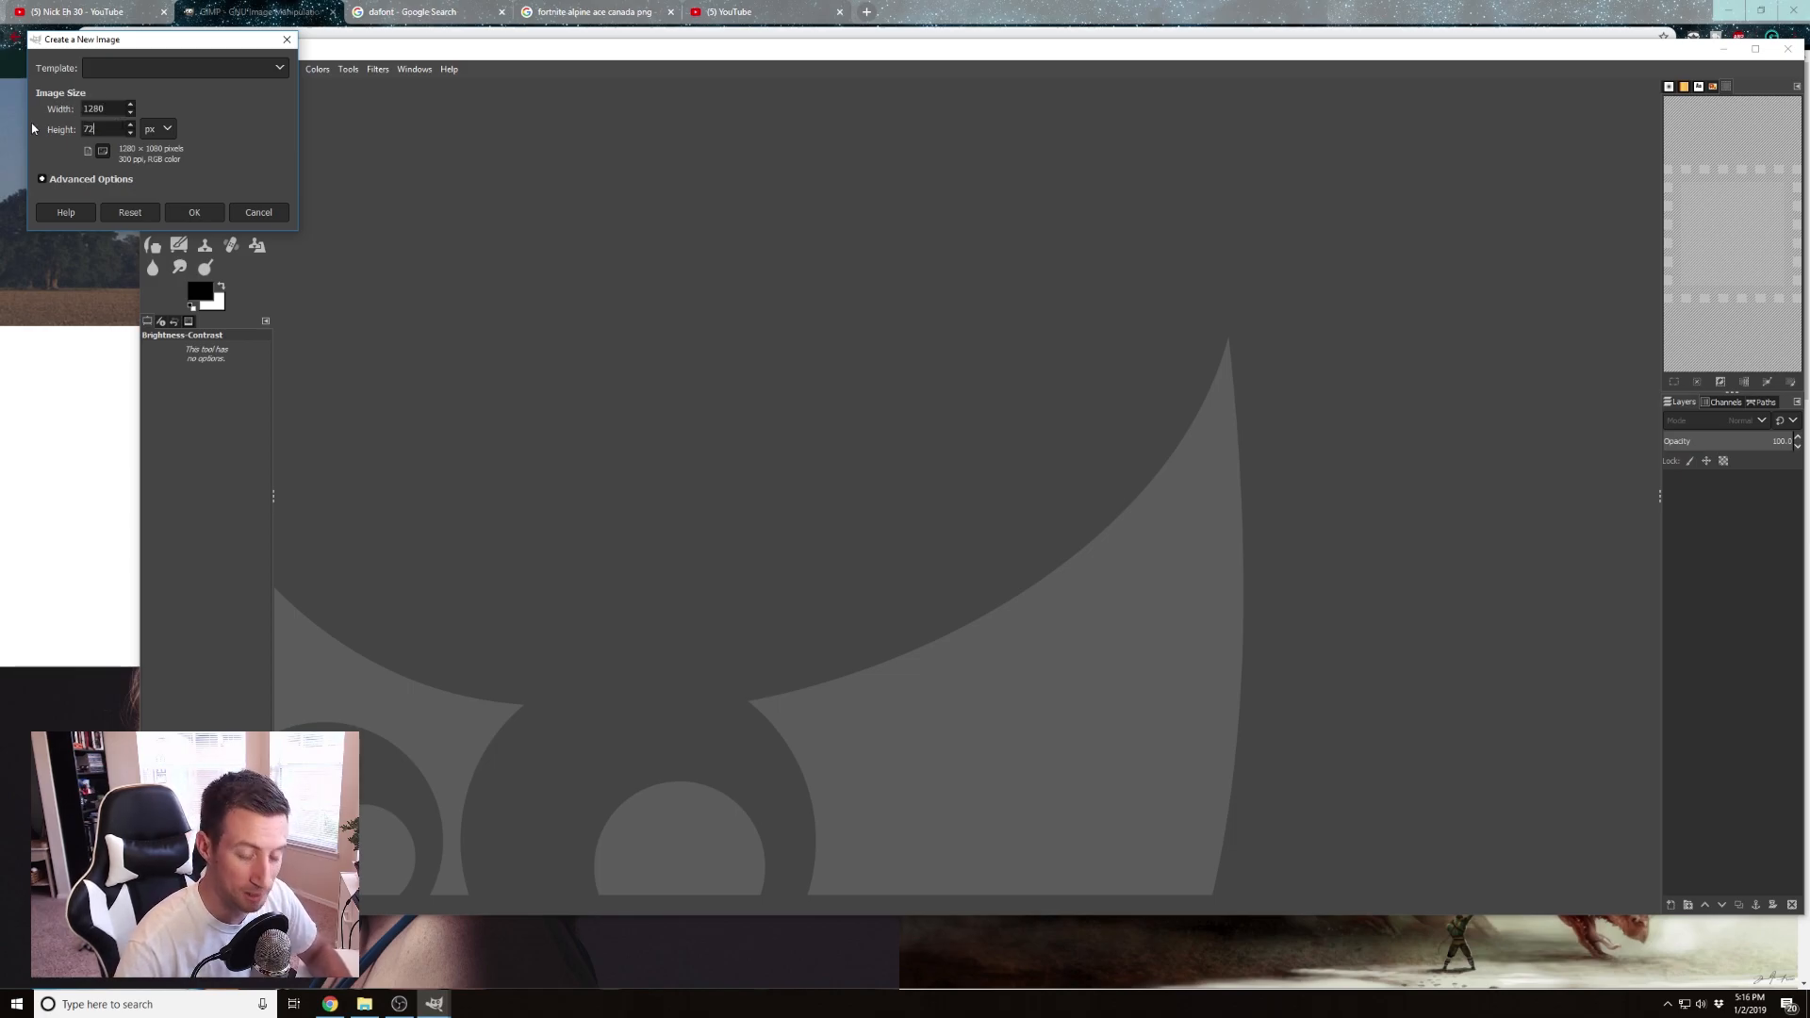
type("0")
key("Return")
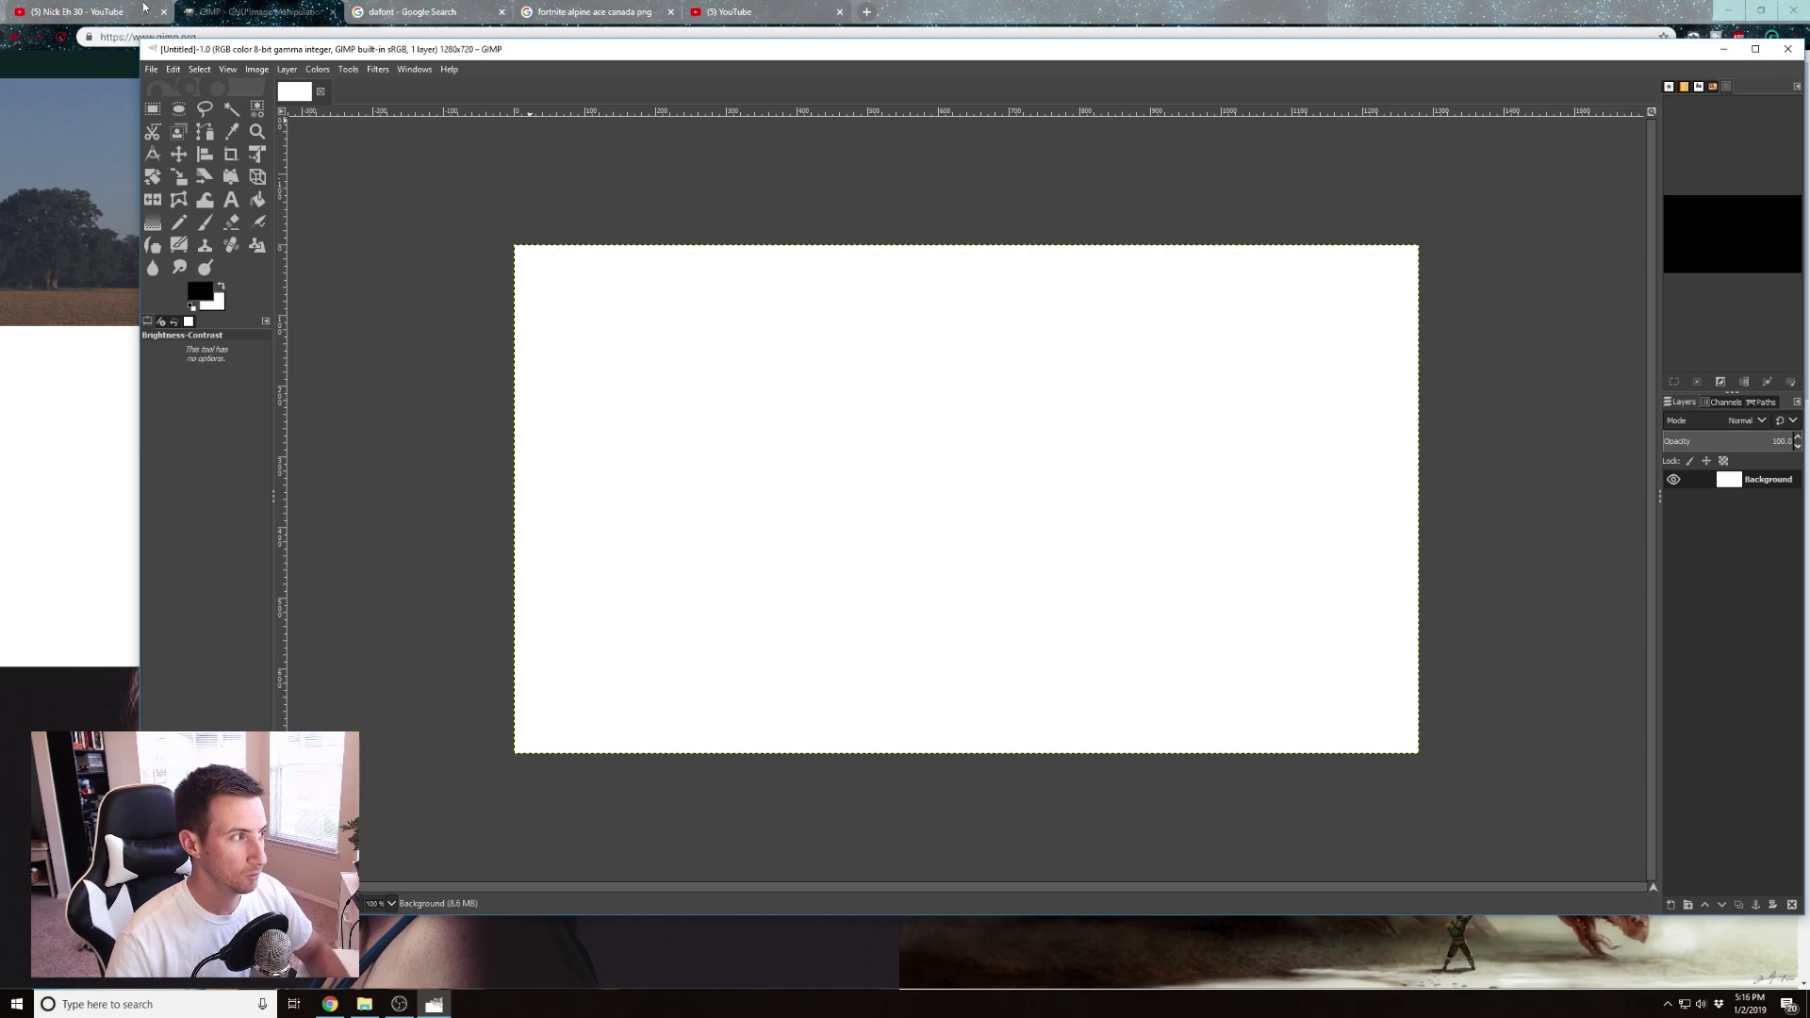
Switch to the YouTube channel page, compare the livestream thumbnails' style, and return to GIMP
left_click(94, 12)
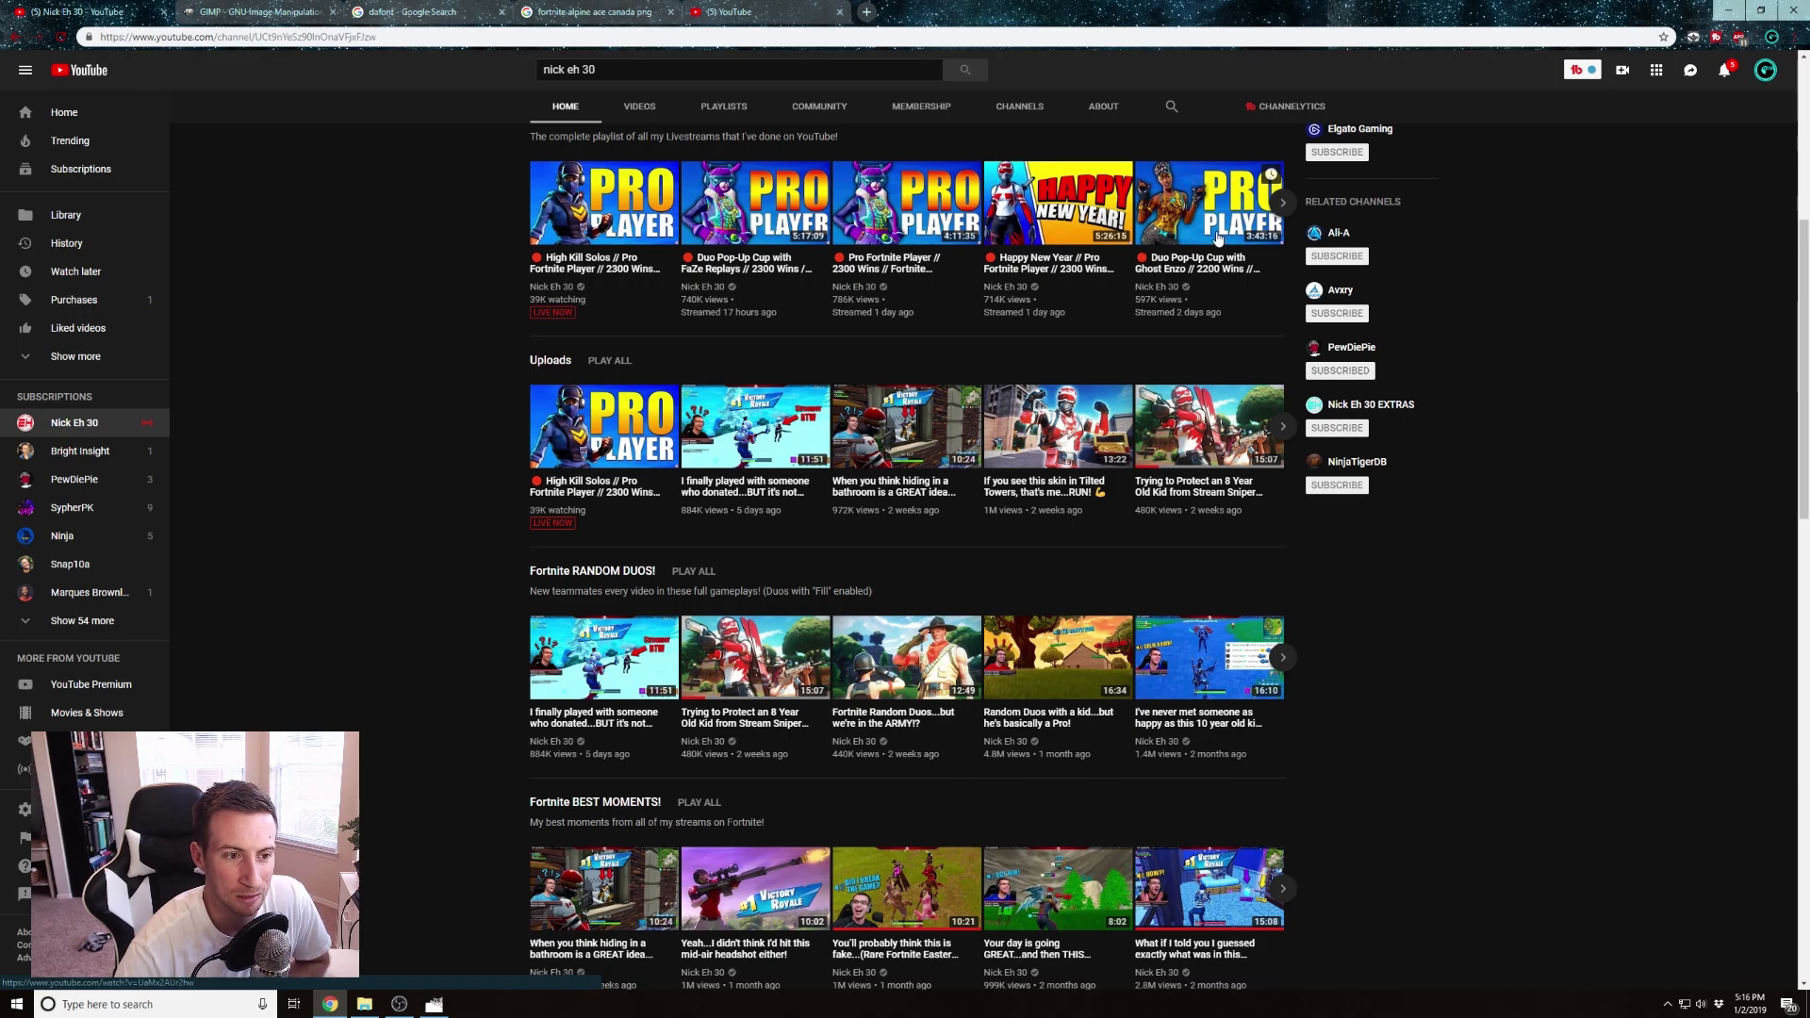
left_click(1282, 203)
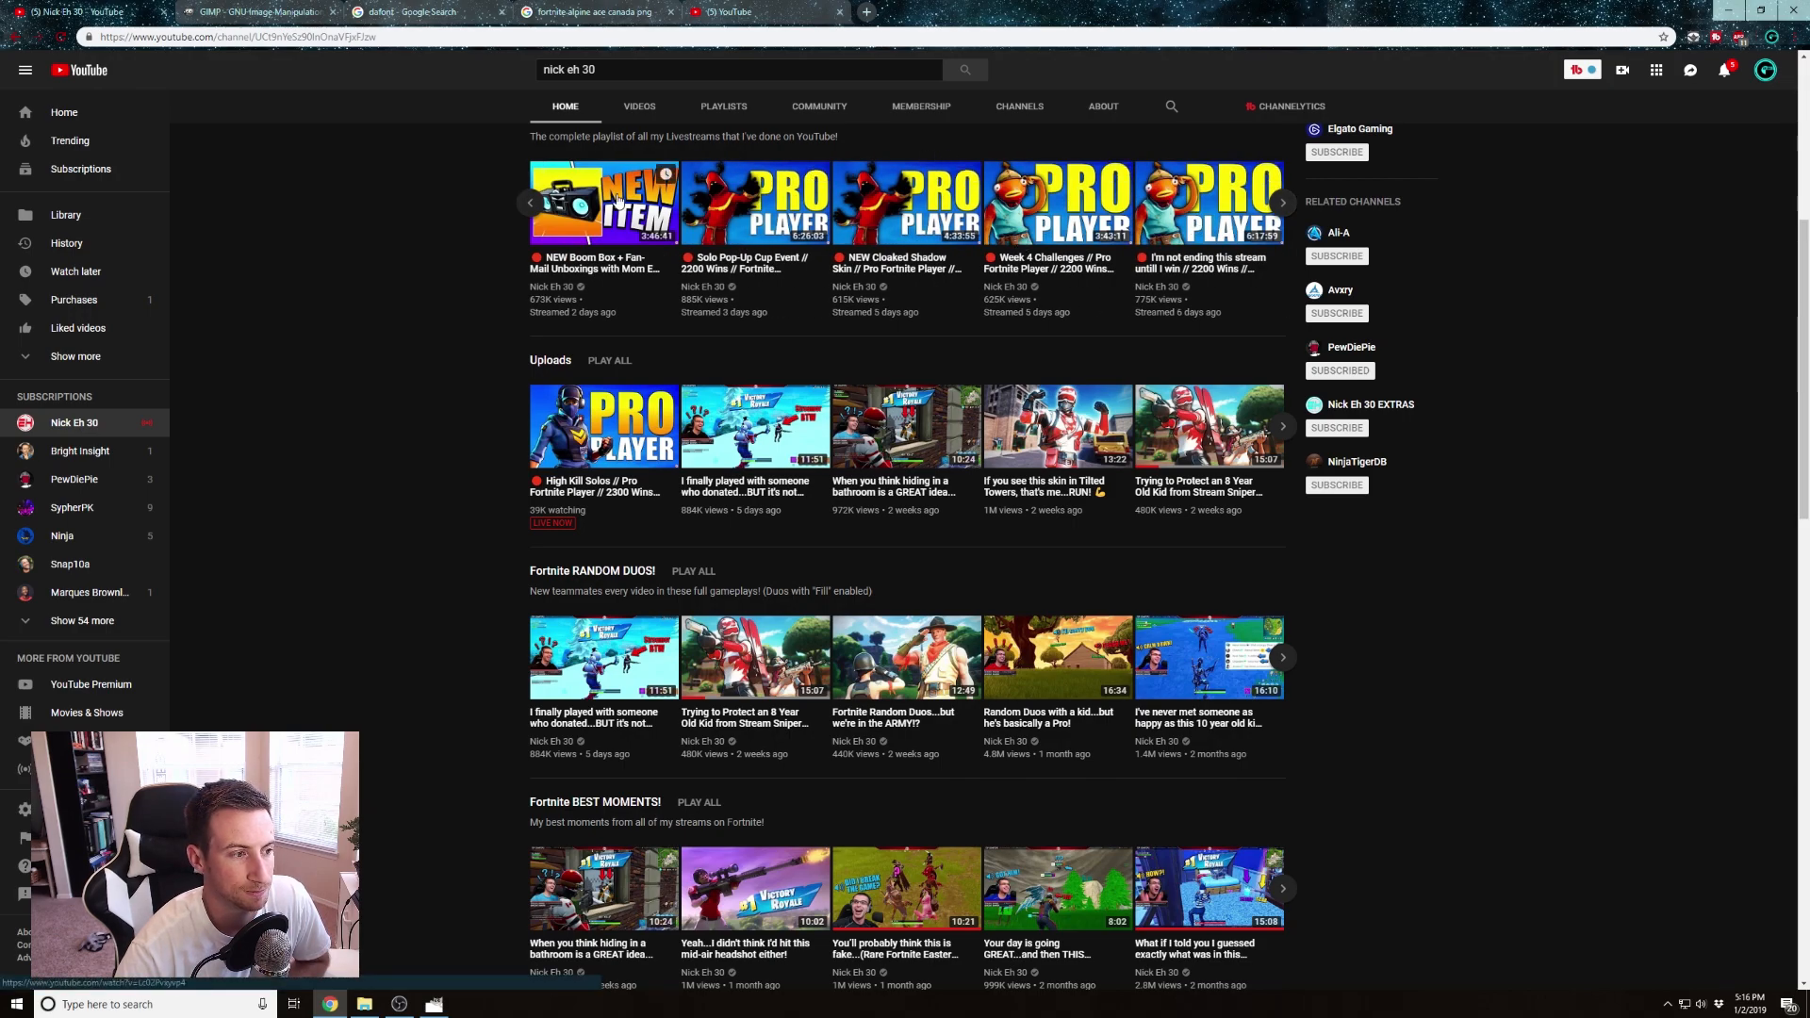
left_click(530, 203)
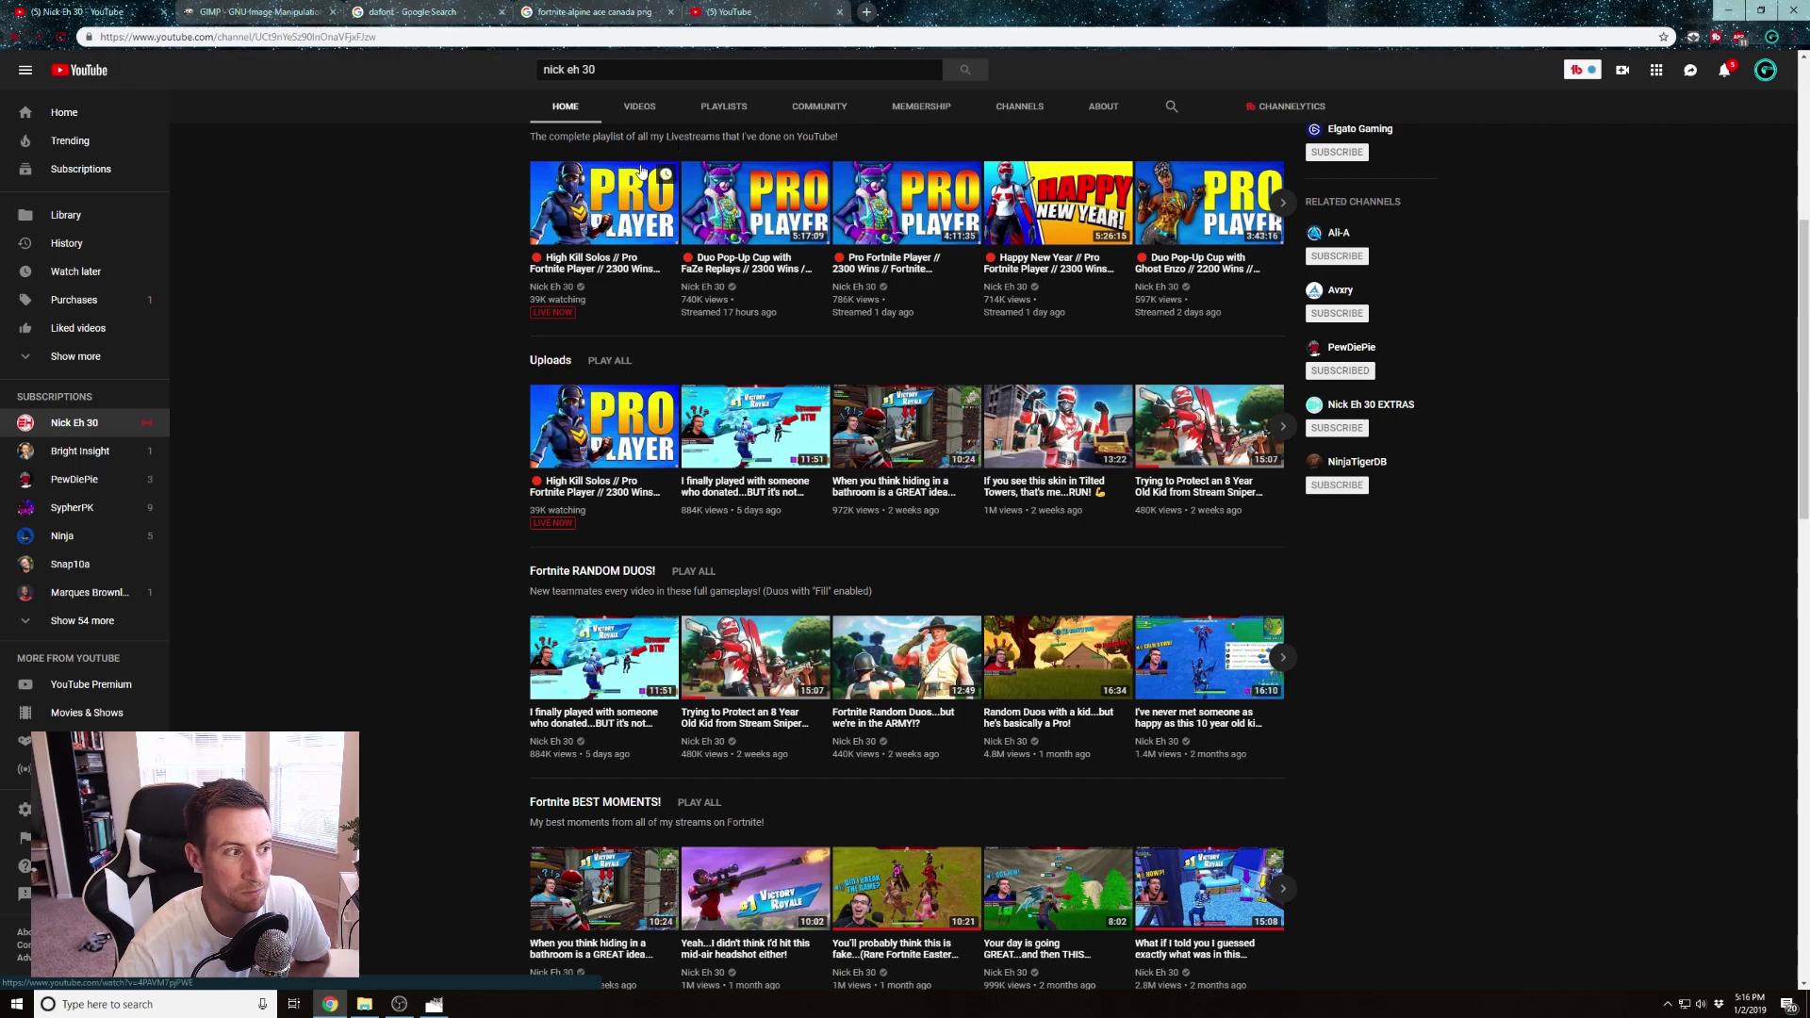
left_click(436, 1003)
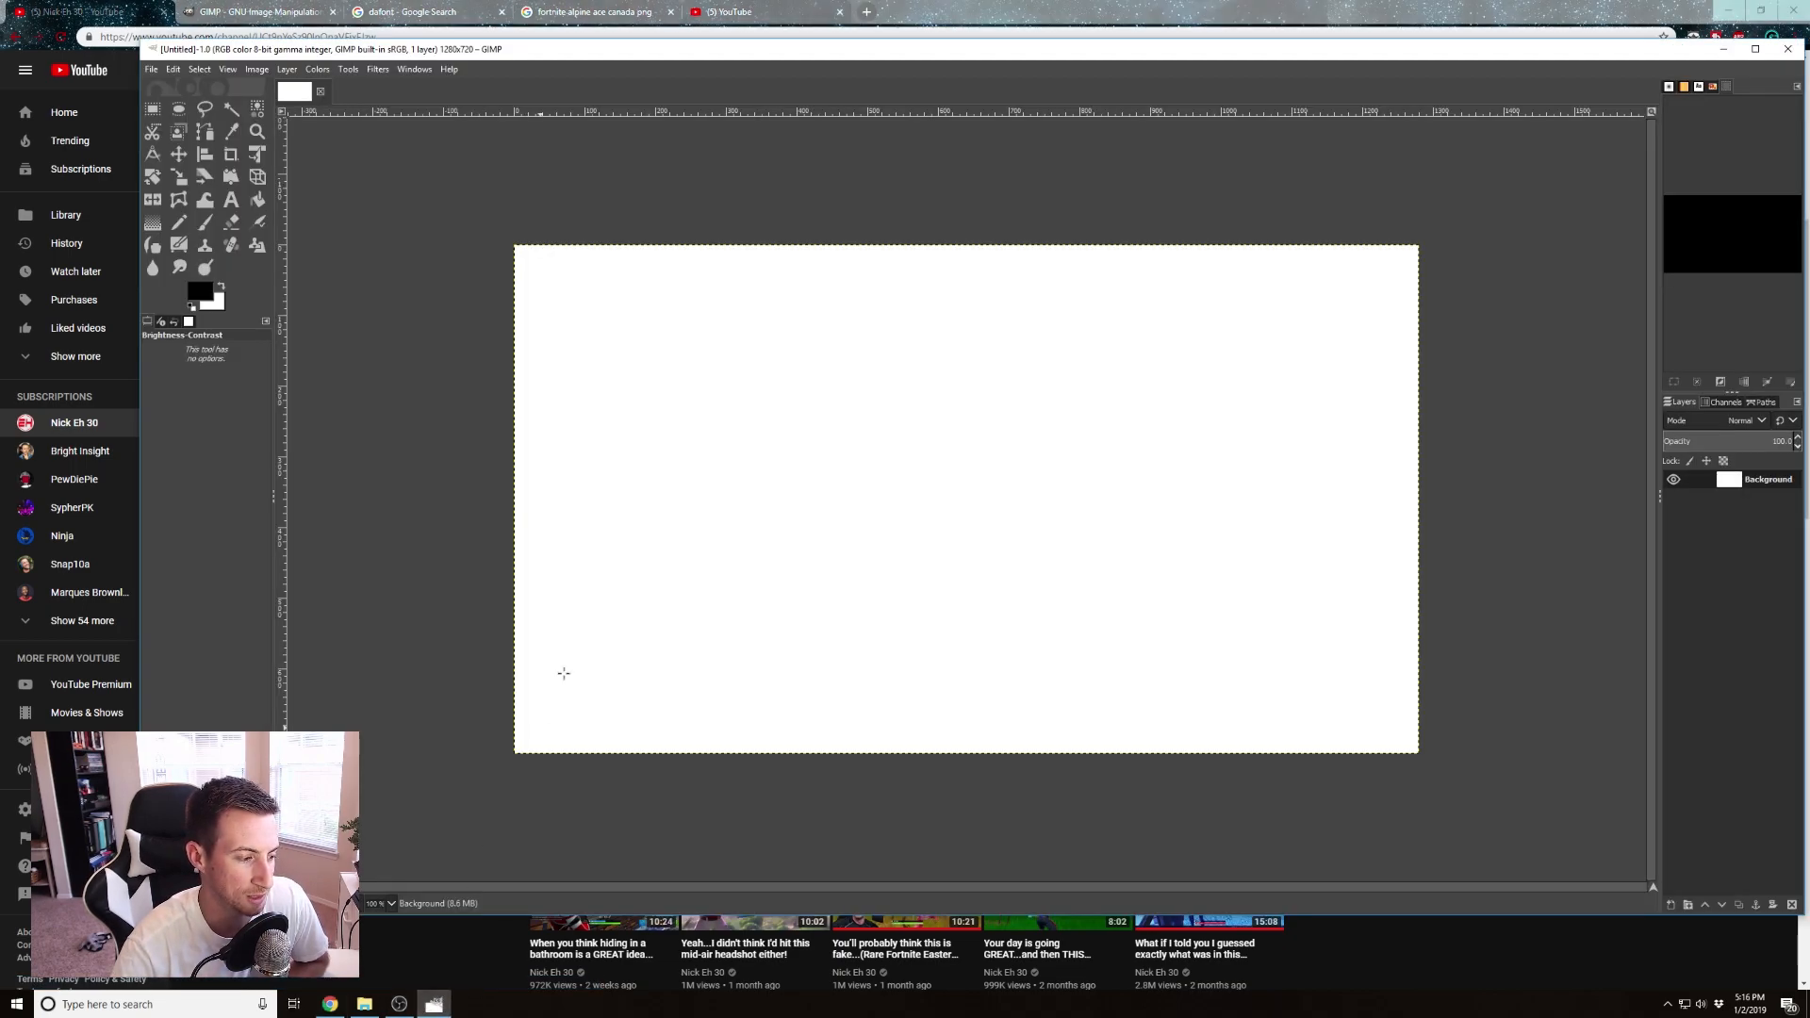
Set the foreground color to a deep blue, about 122ef5
left_click(200, 294)
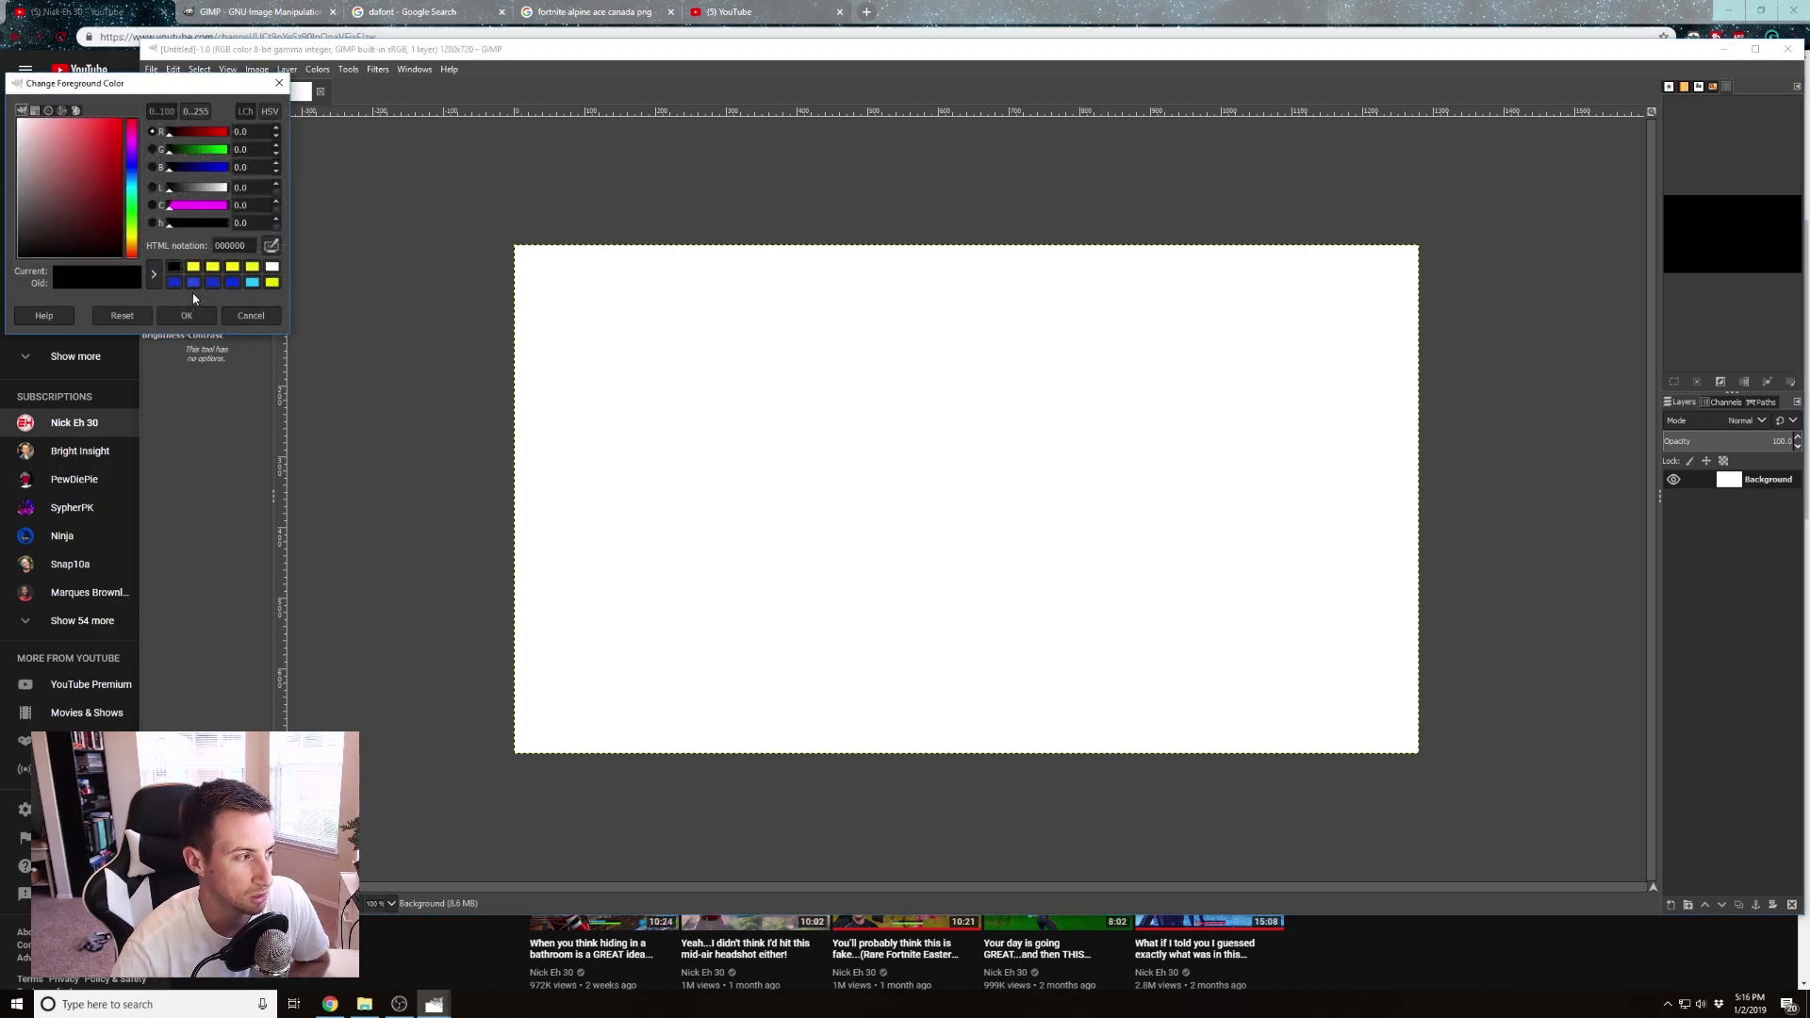
left_click_drag(127, 154, 134, 166)
left_click(110, 134)
left_click(133, 173)
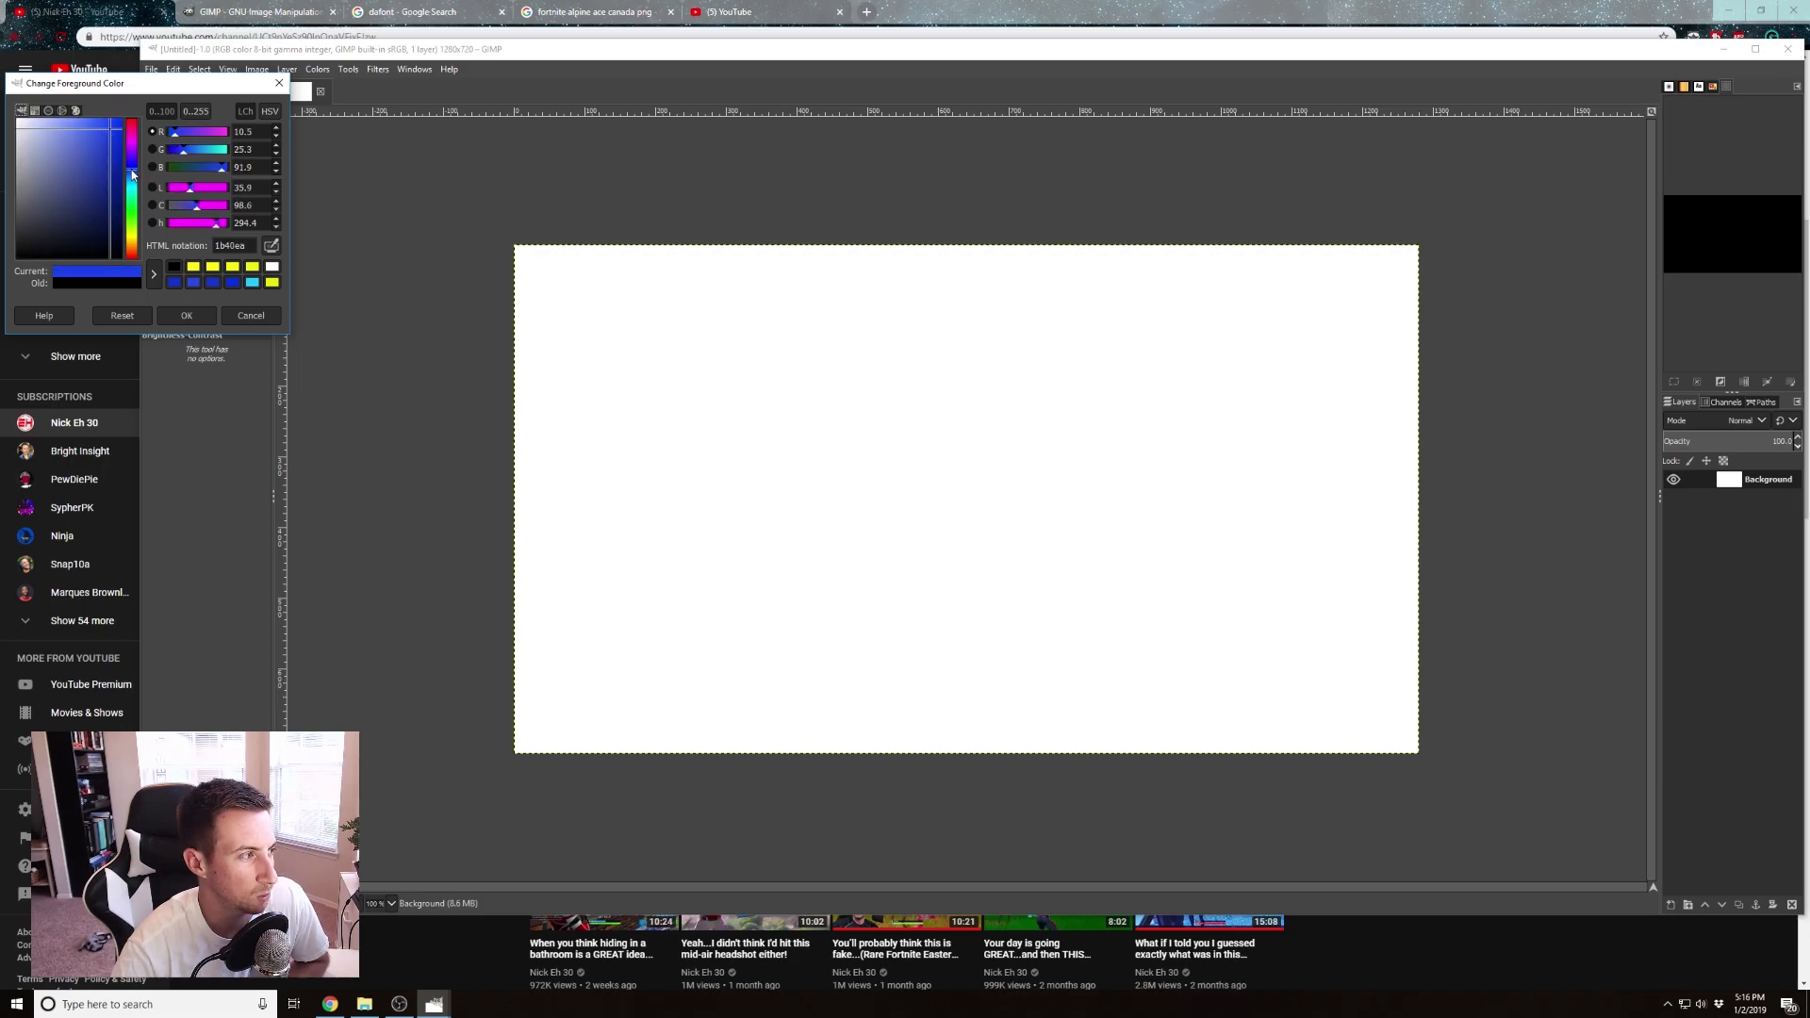
left_click_drag(113, 138, 116, 137)
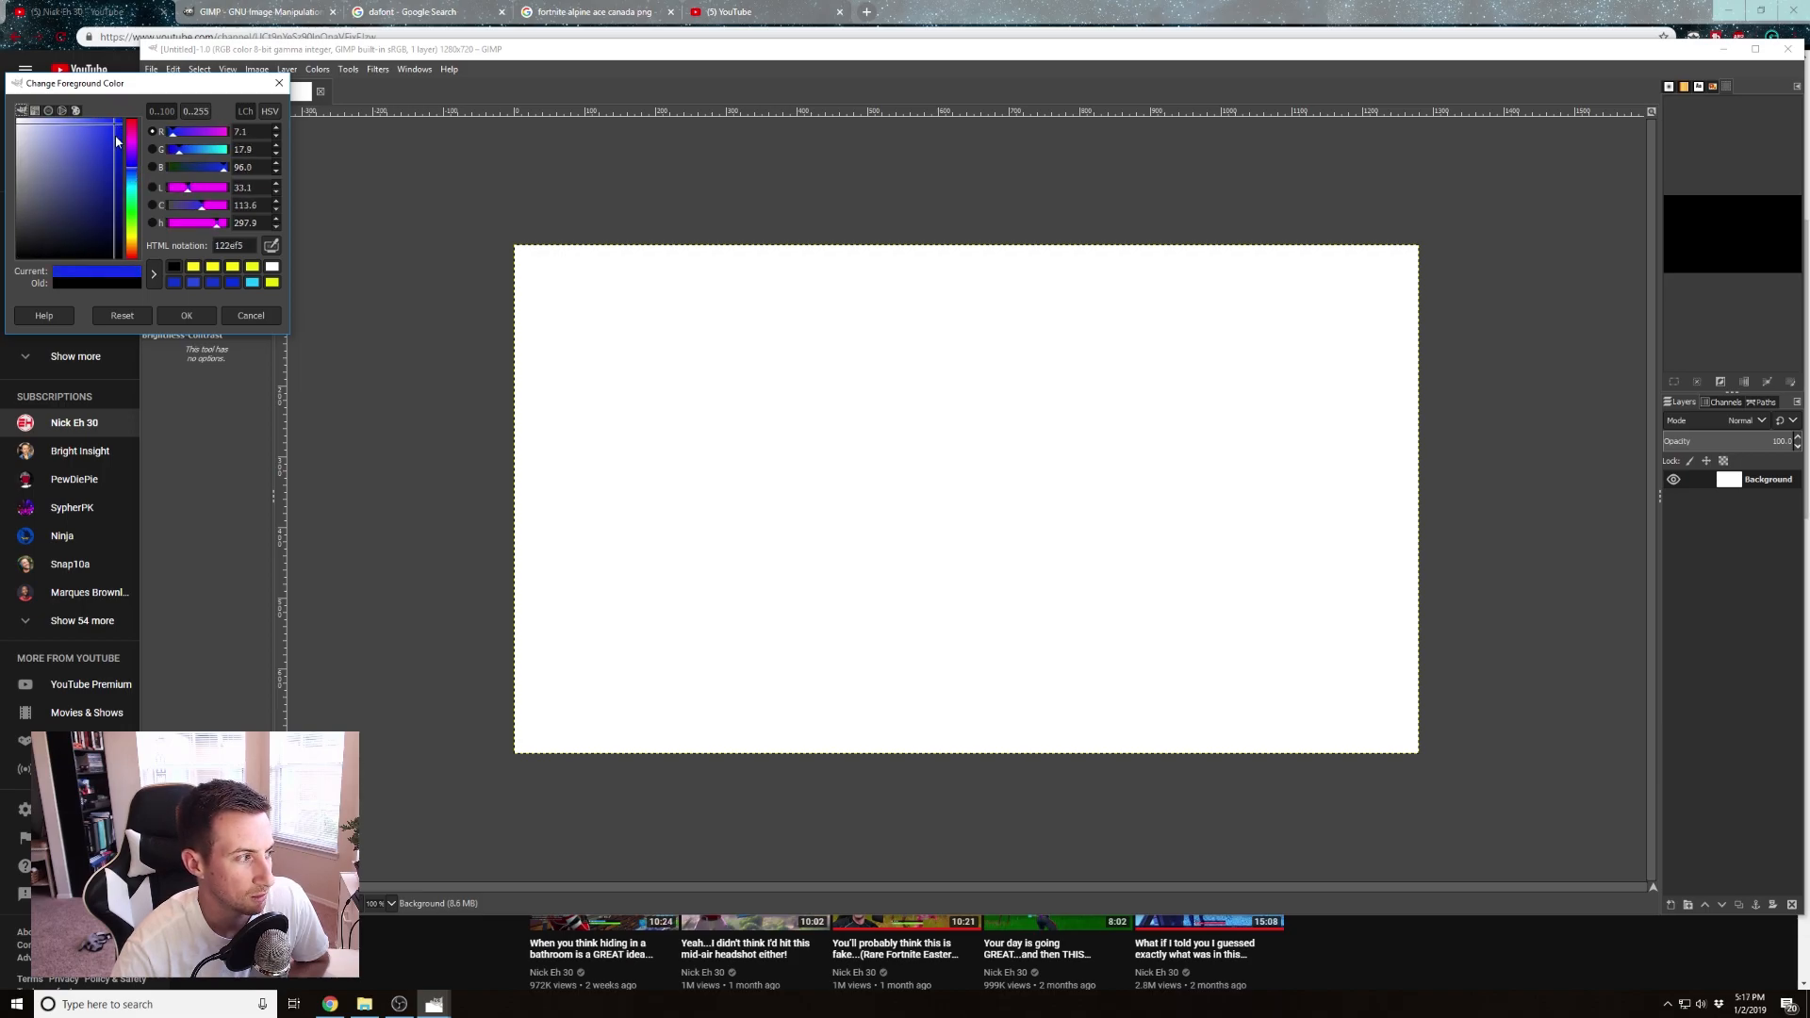
left_click(201, 316)
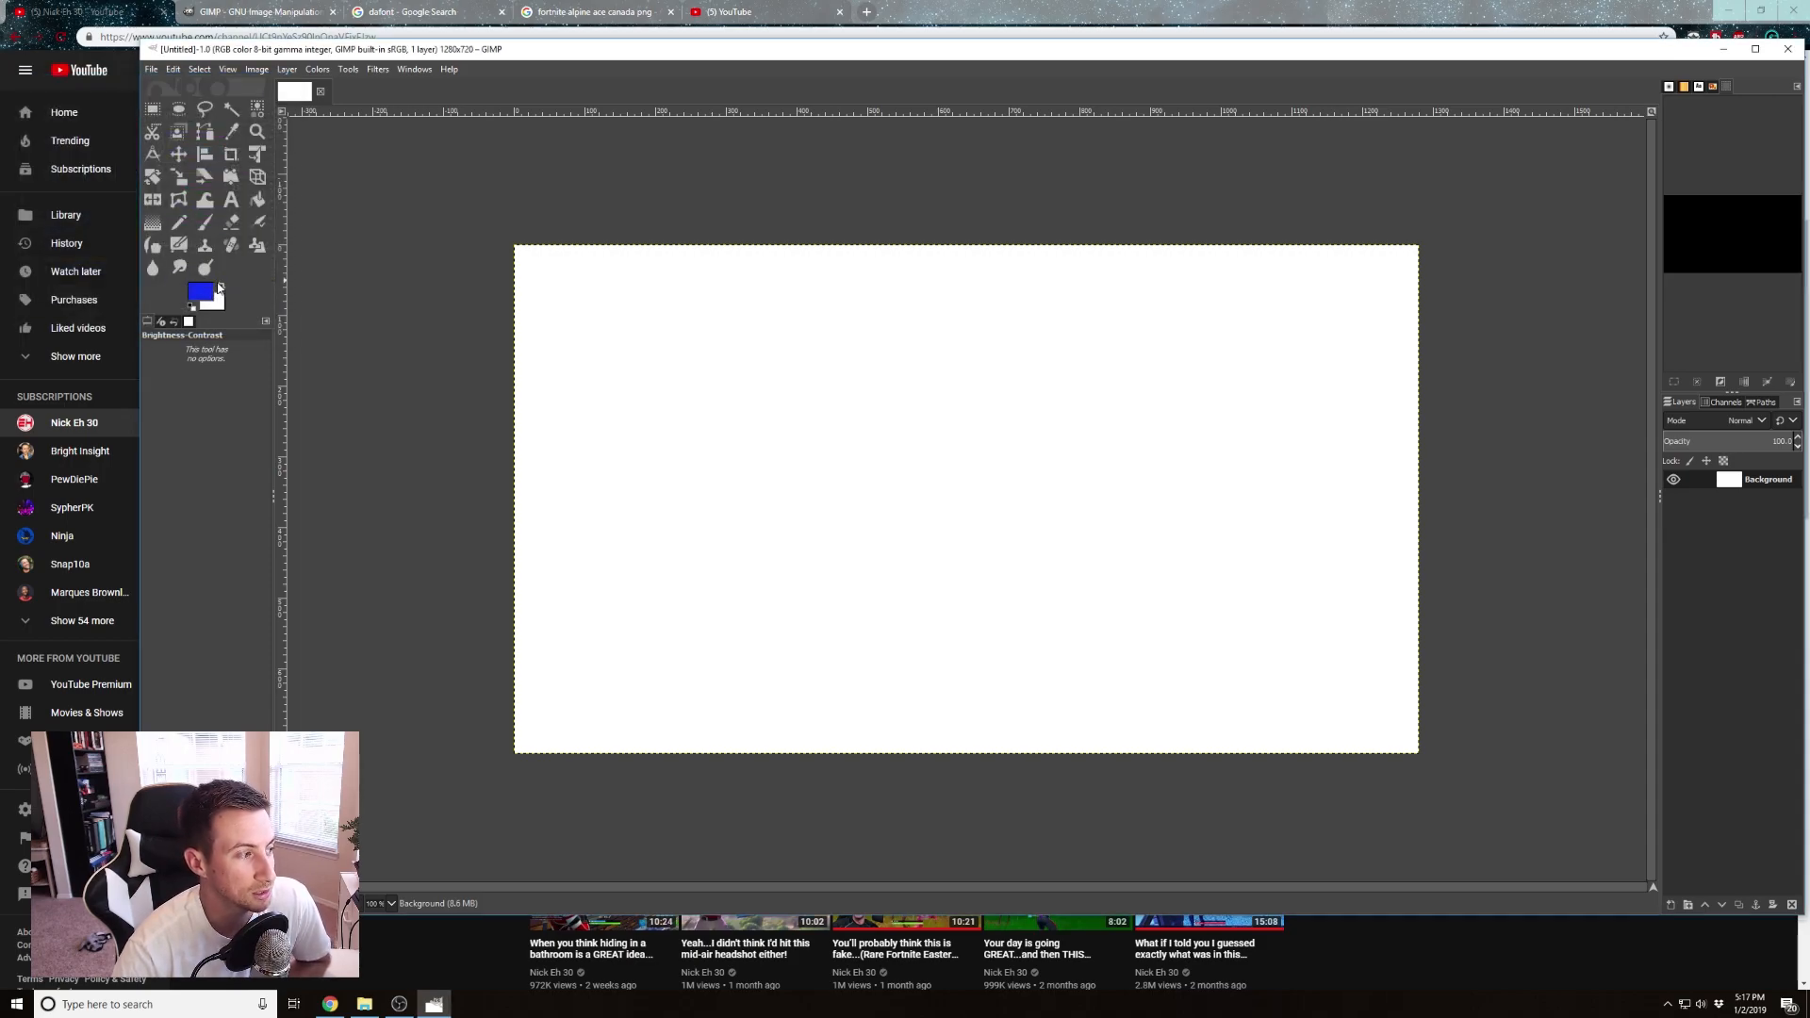
Set the background color to a lighter blue and keep the deep blue as the foreground color
left_click(222, 287)
left_click(199, 292)
left_click_drag(134, 177, 114, 121)
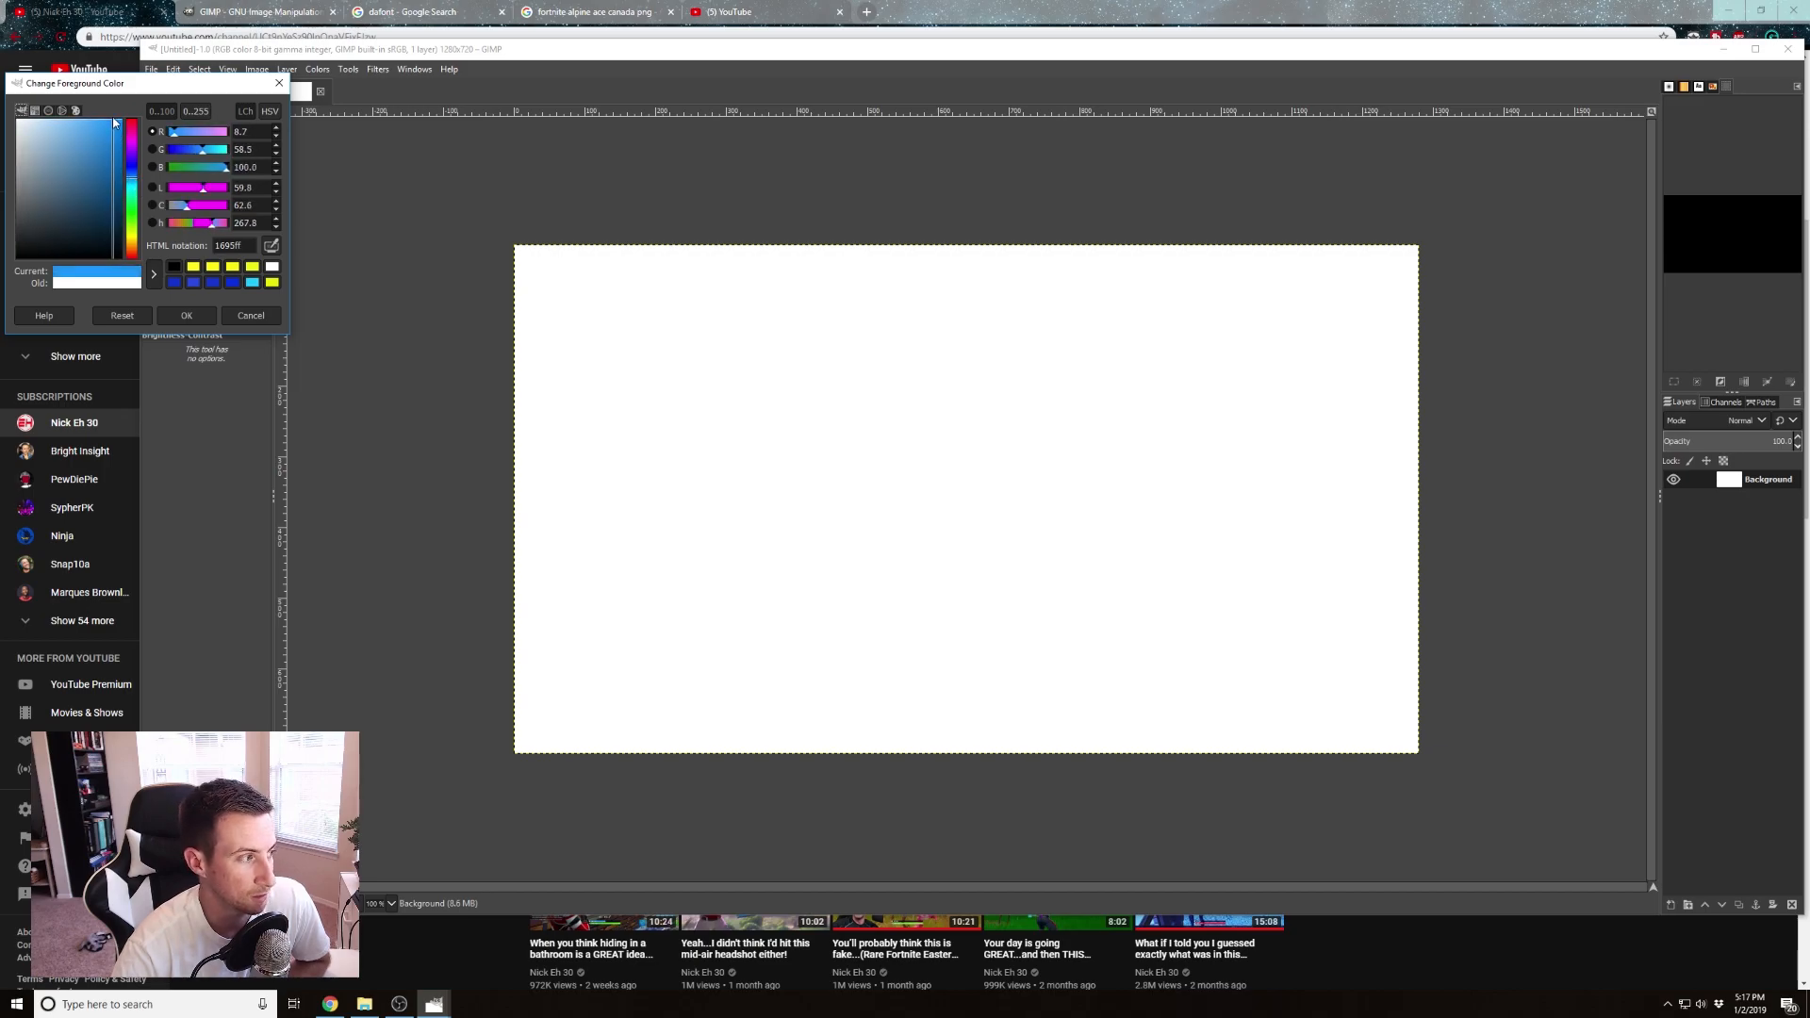
left_click_drag(121, 140, 118, 120)
left_click(186, 317)
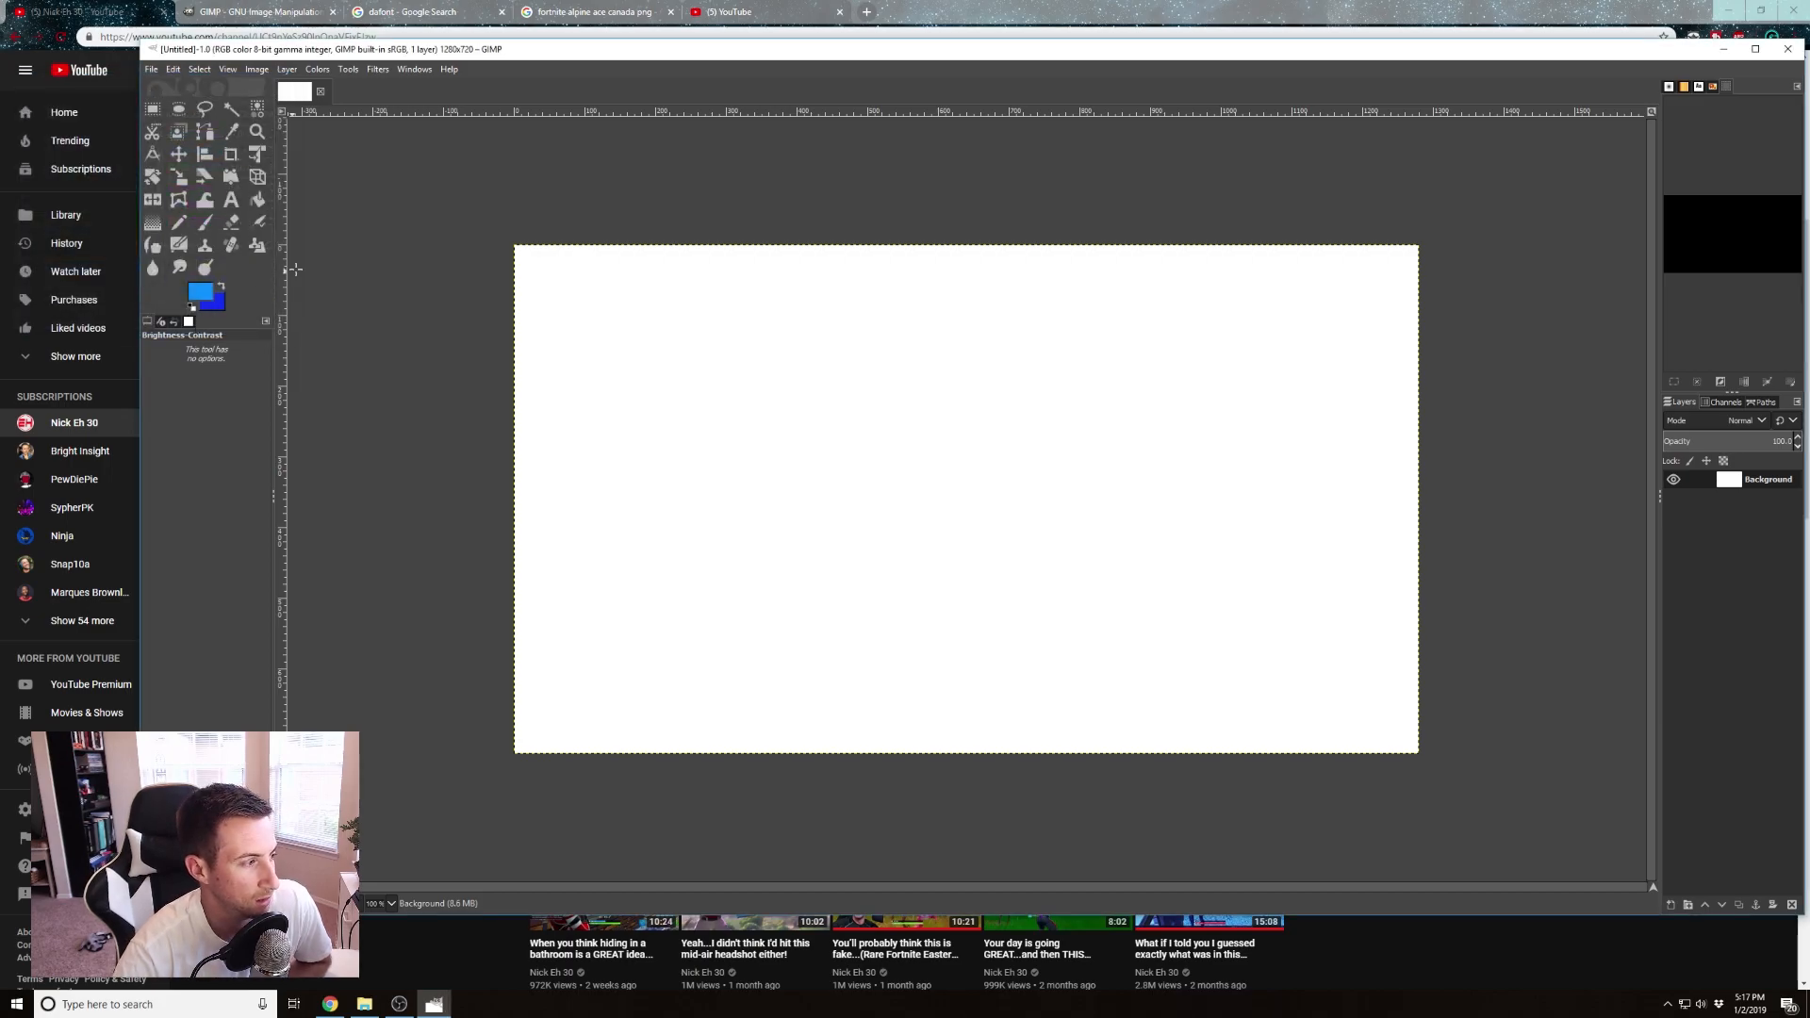
left_click(222, 287)
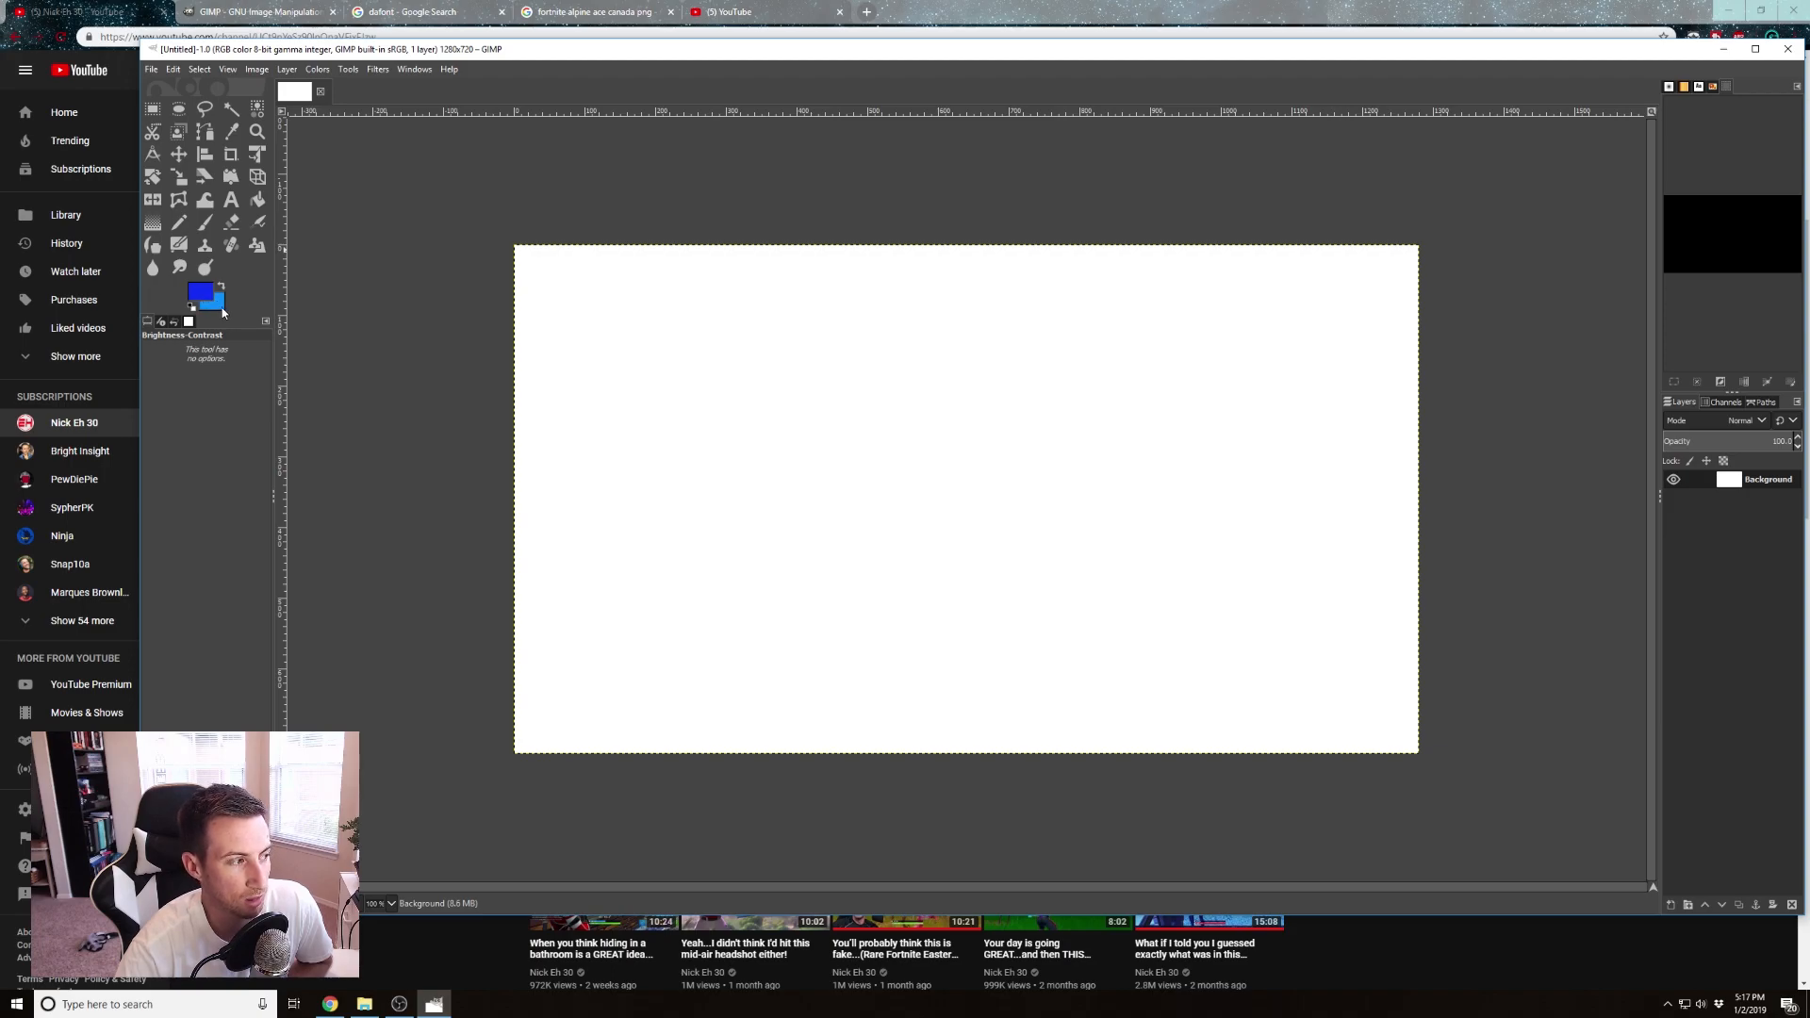
Fill the canvas with a slightly slanted linear Custom gradient, deep blue at the upper edge to lighter blue past the lower edge
left_click(152, 225)
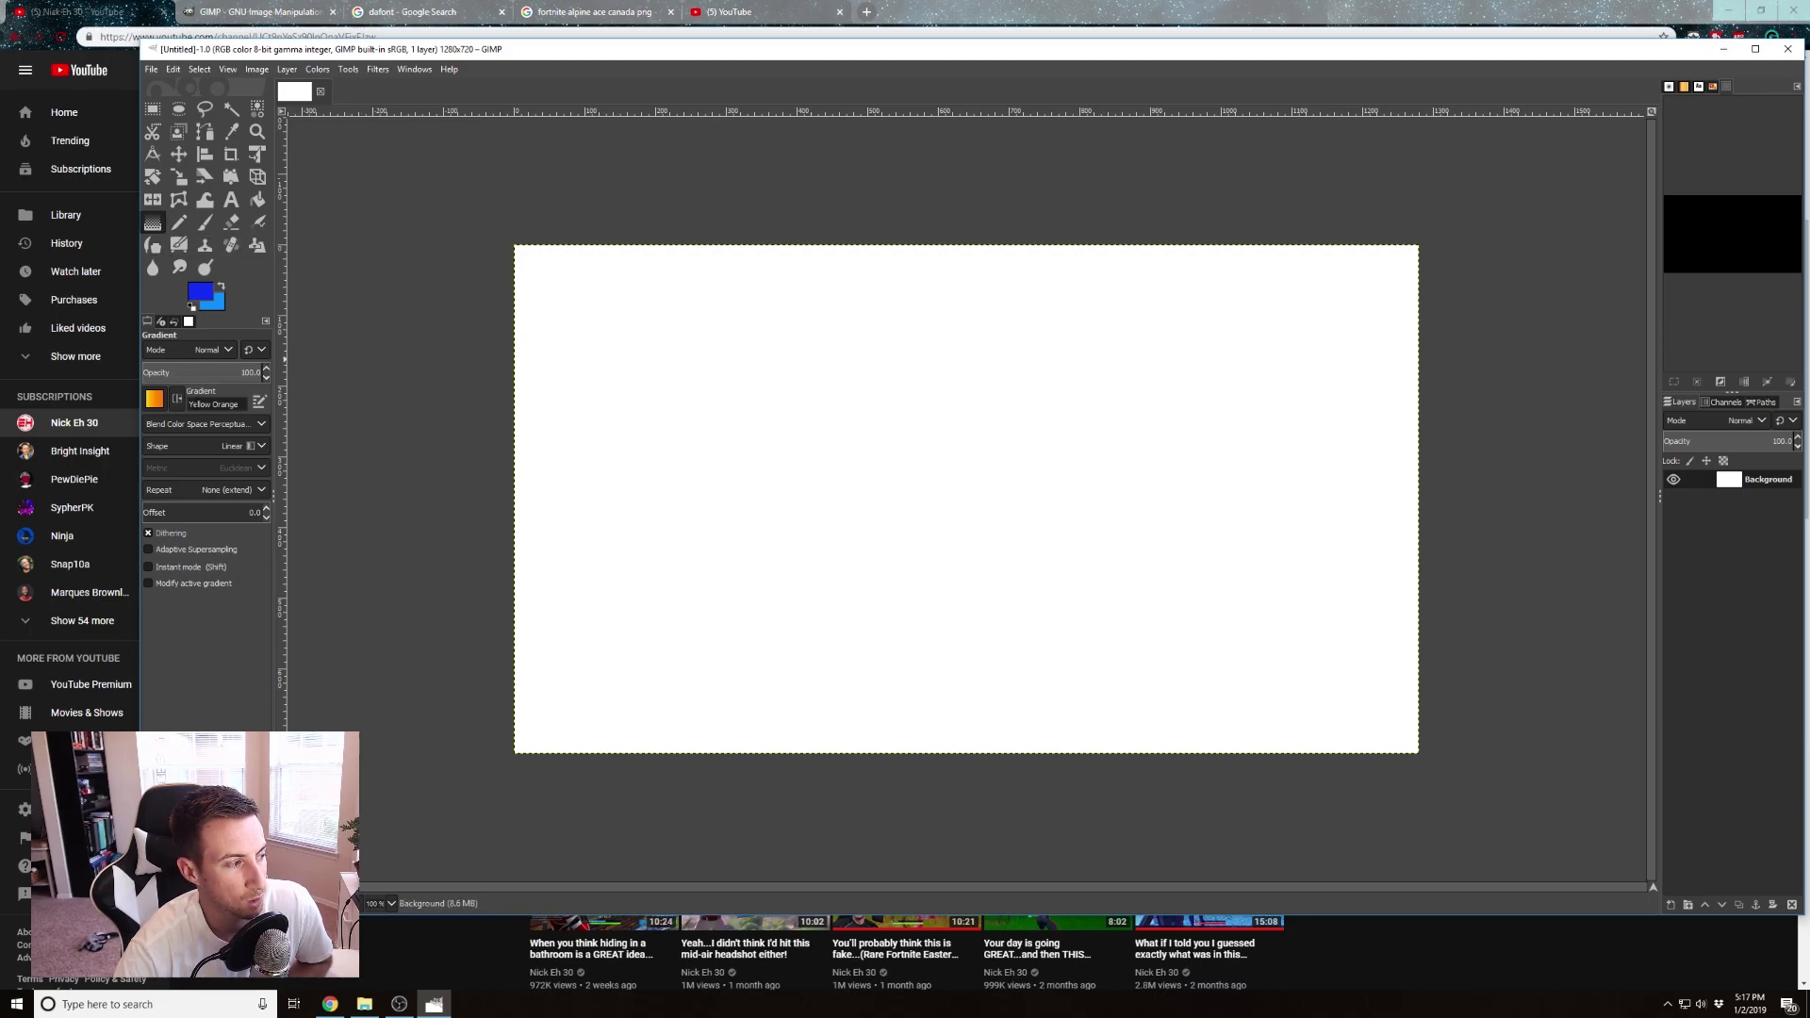
left_click(154, 402)
left_click_drag(262, 579, 235, 426)
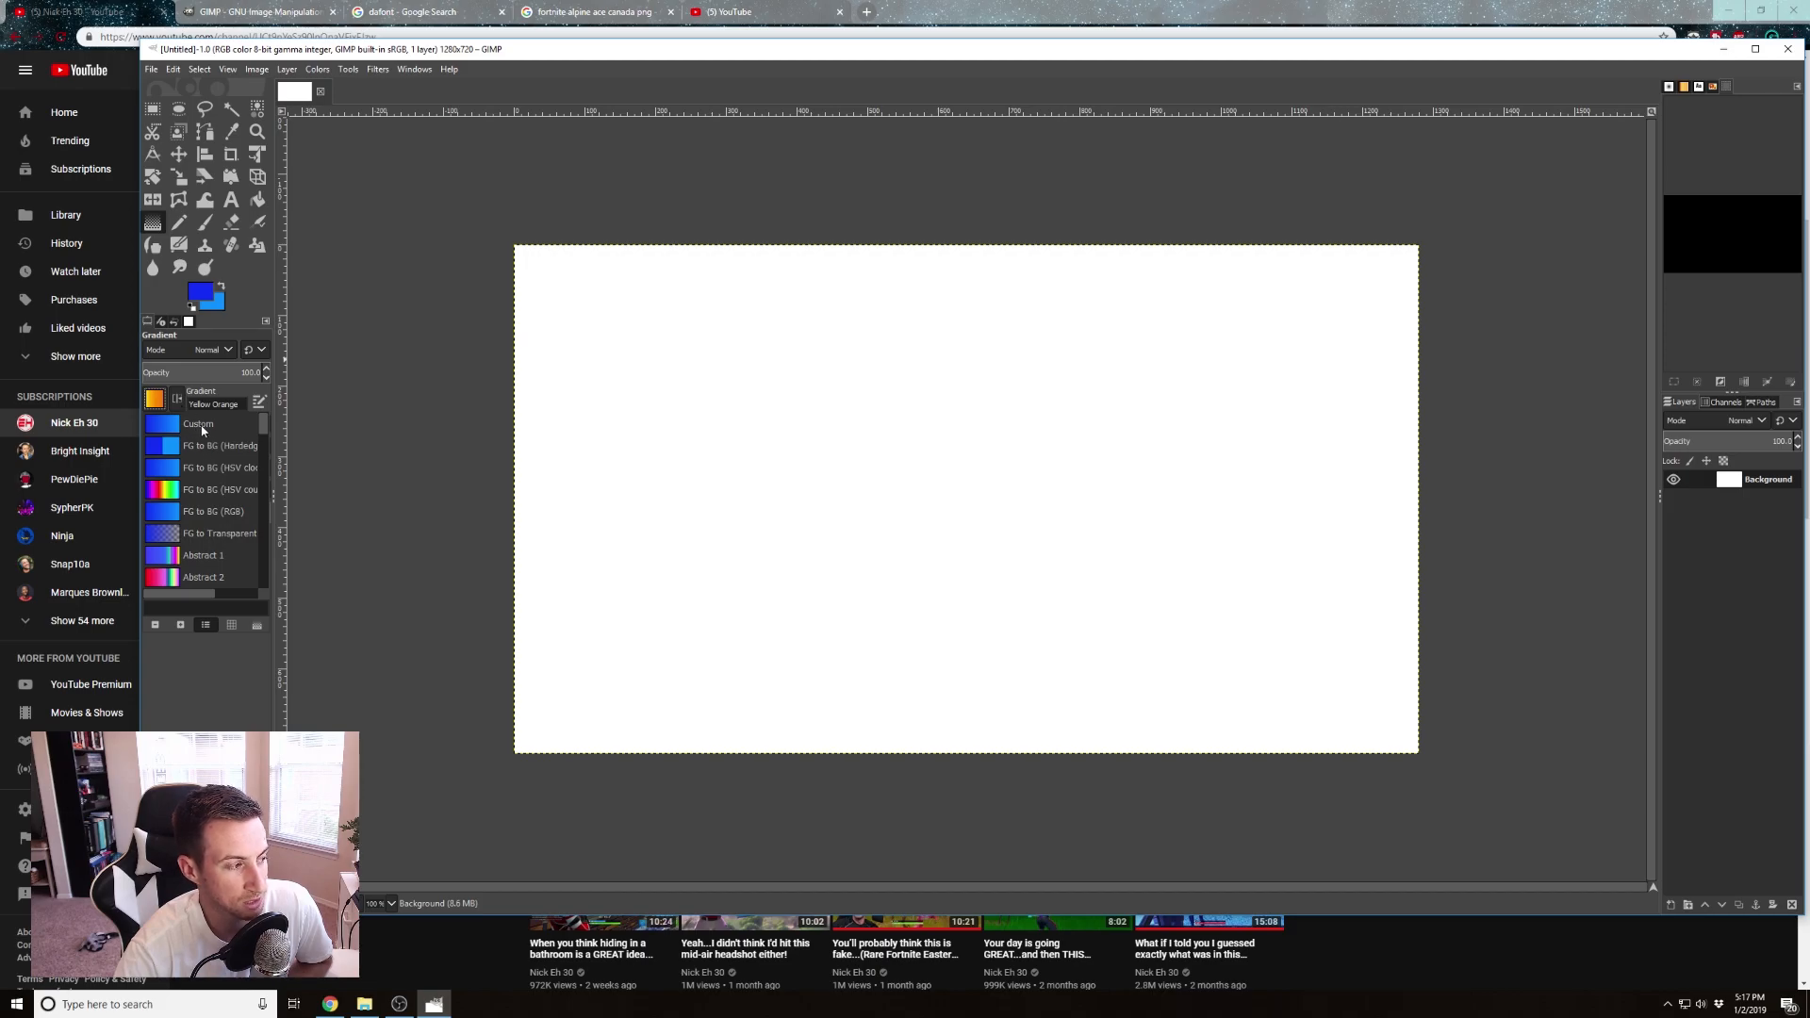
left_click(200, 424)
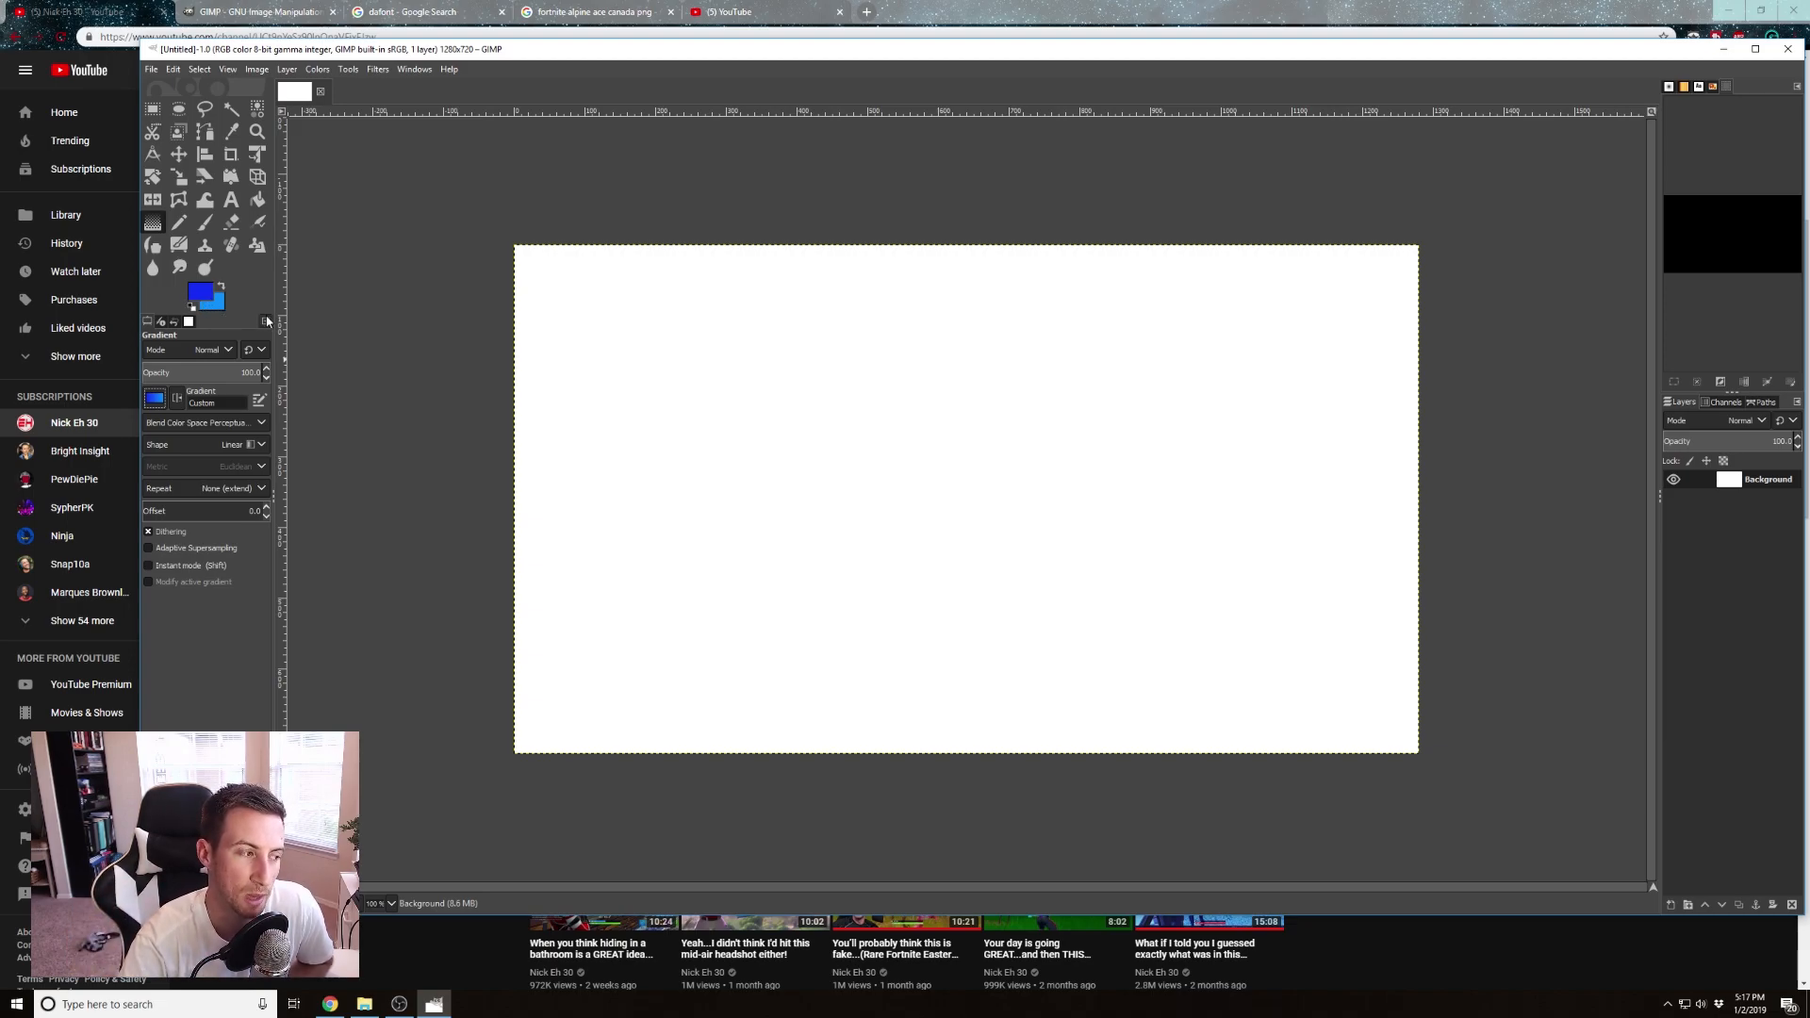
left_click(837, 247)
left_click_drag(837, 247, 1039, 963)
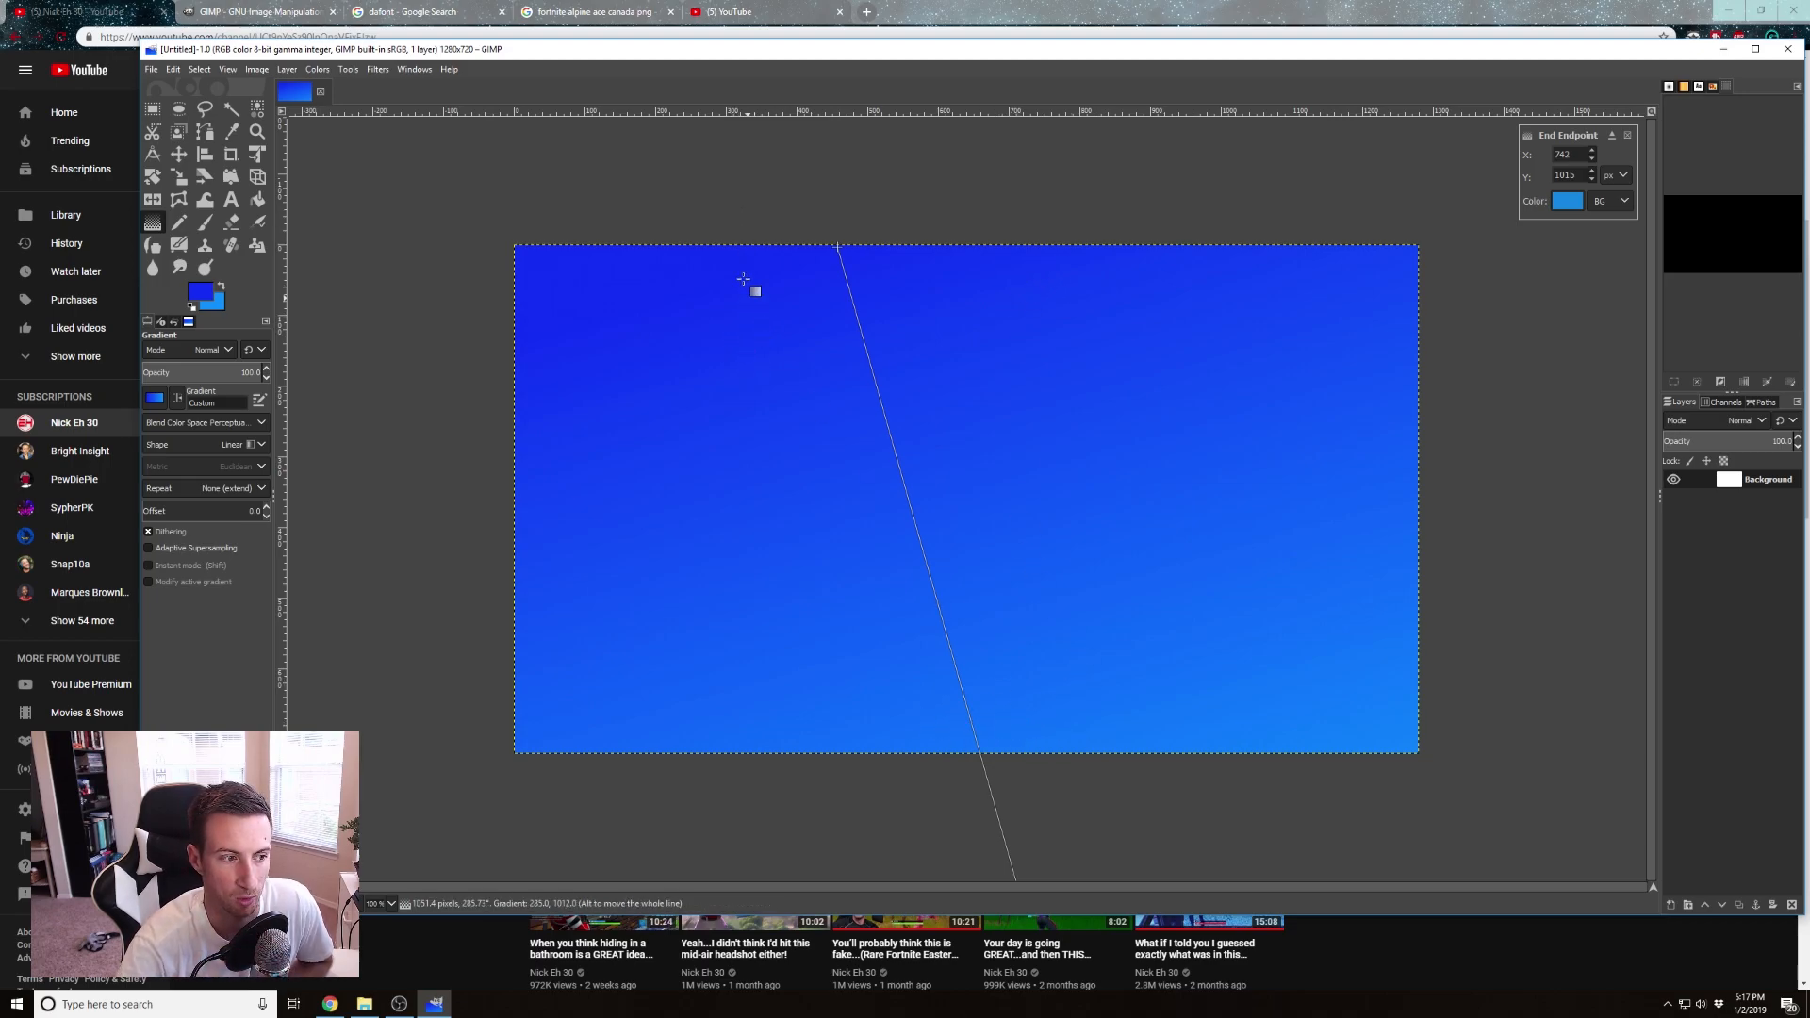
left_click(837, 150)
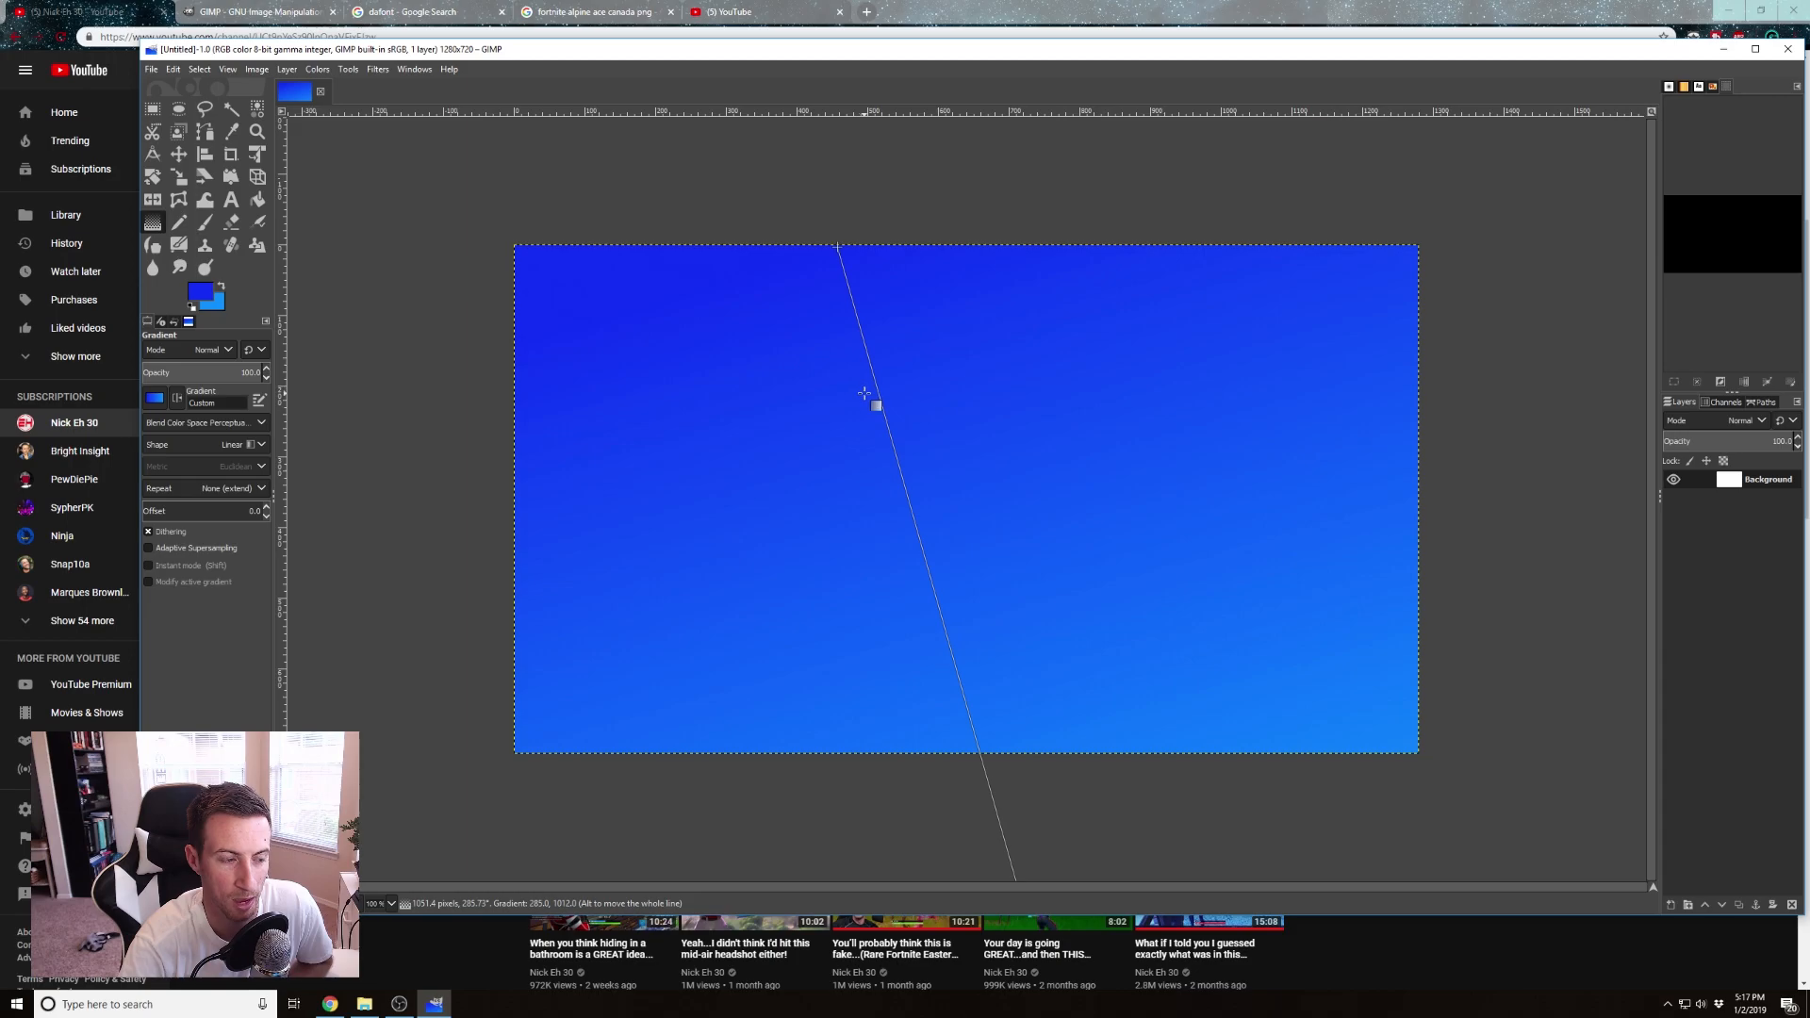
key("Return")
Try a vertical and a horizontal linear gradient across the canvas, and discard both
left_click_drag(828, 158, 839, 934)
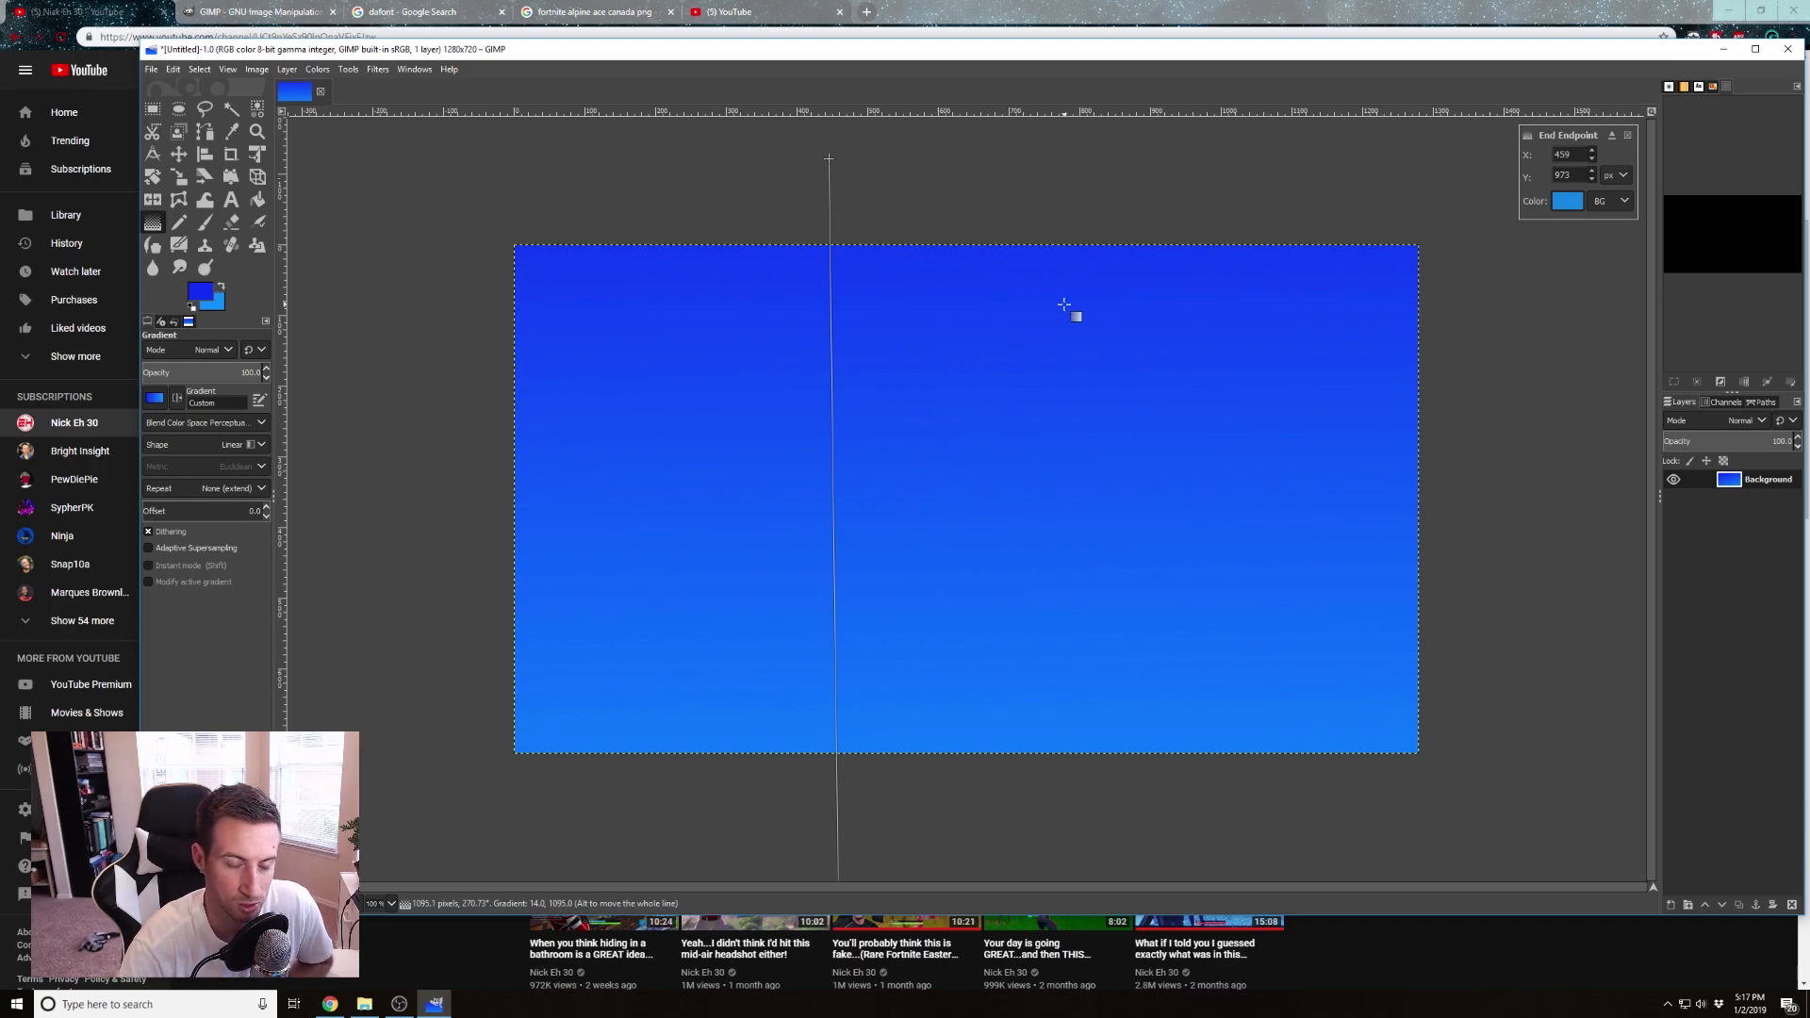
left_click(1628, 137)
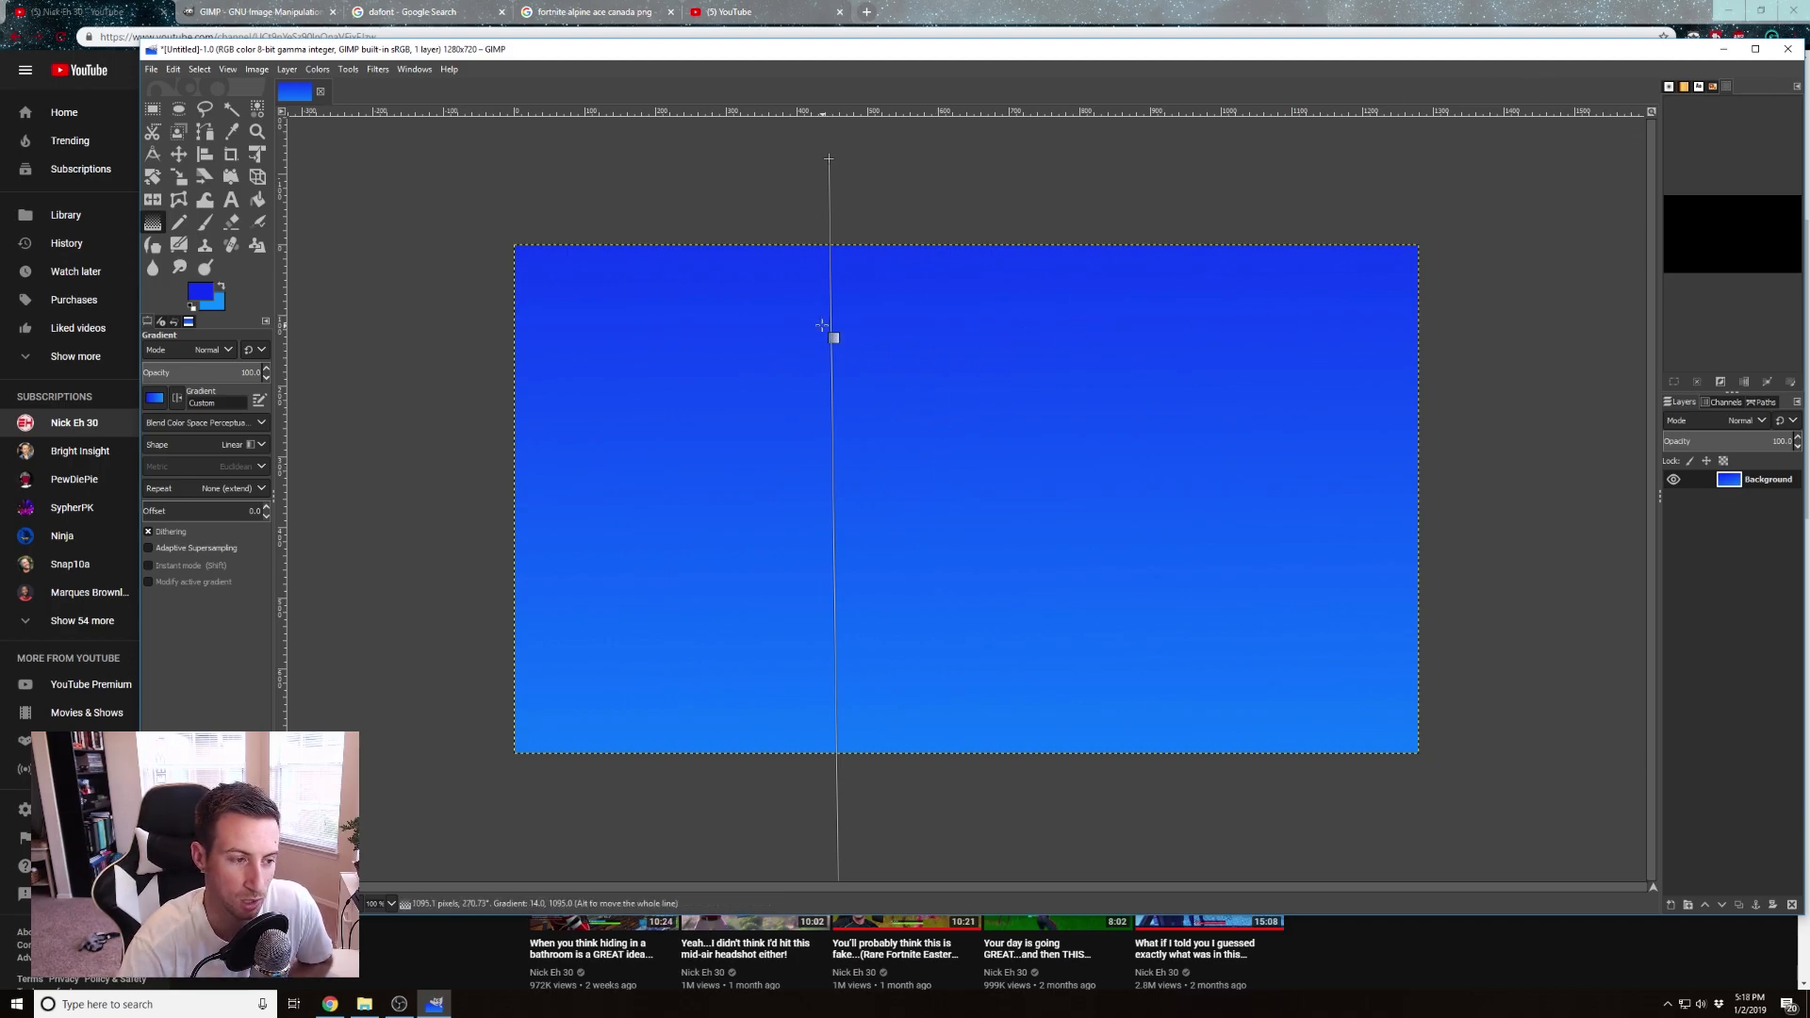
key("Return")
left_click_drag(398, 513, 1527, 537)
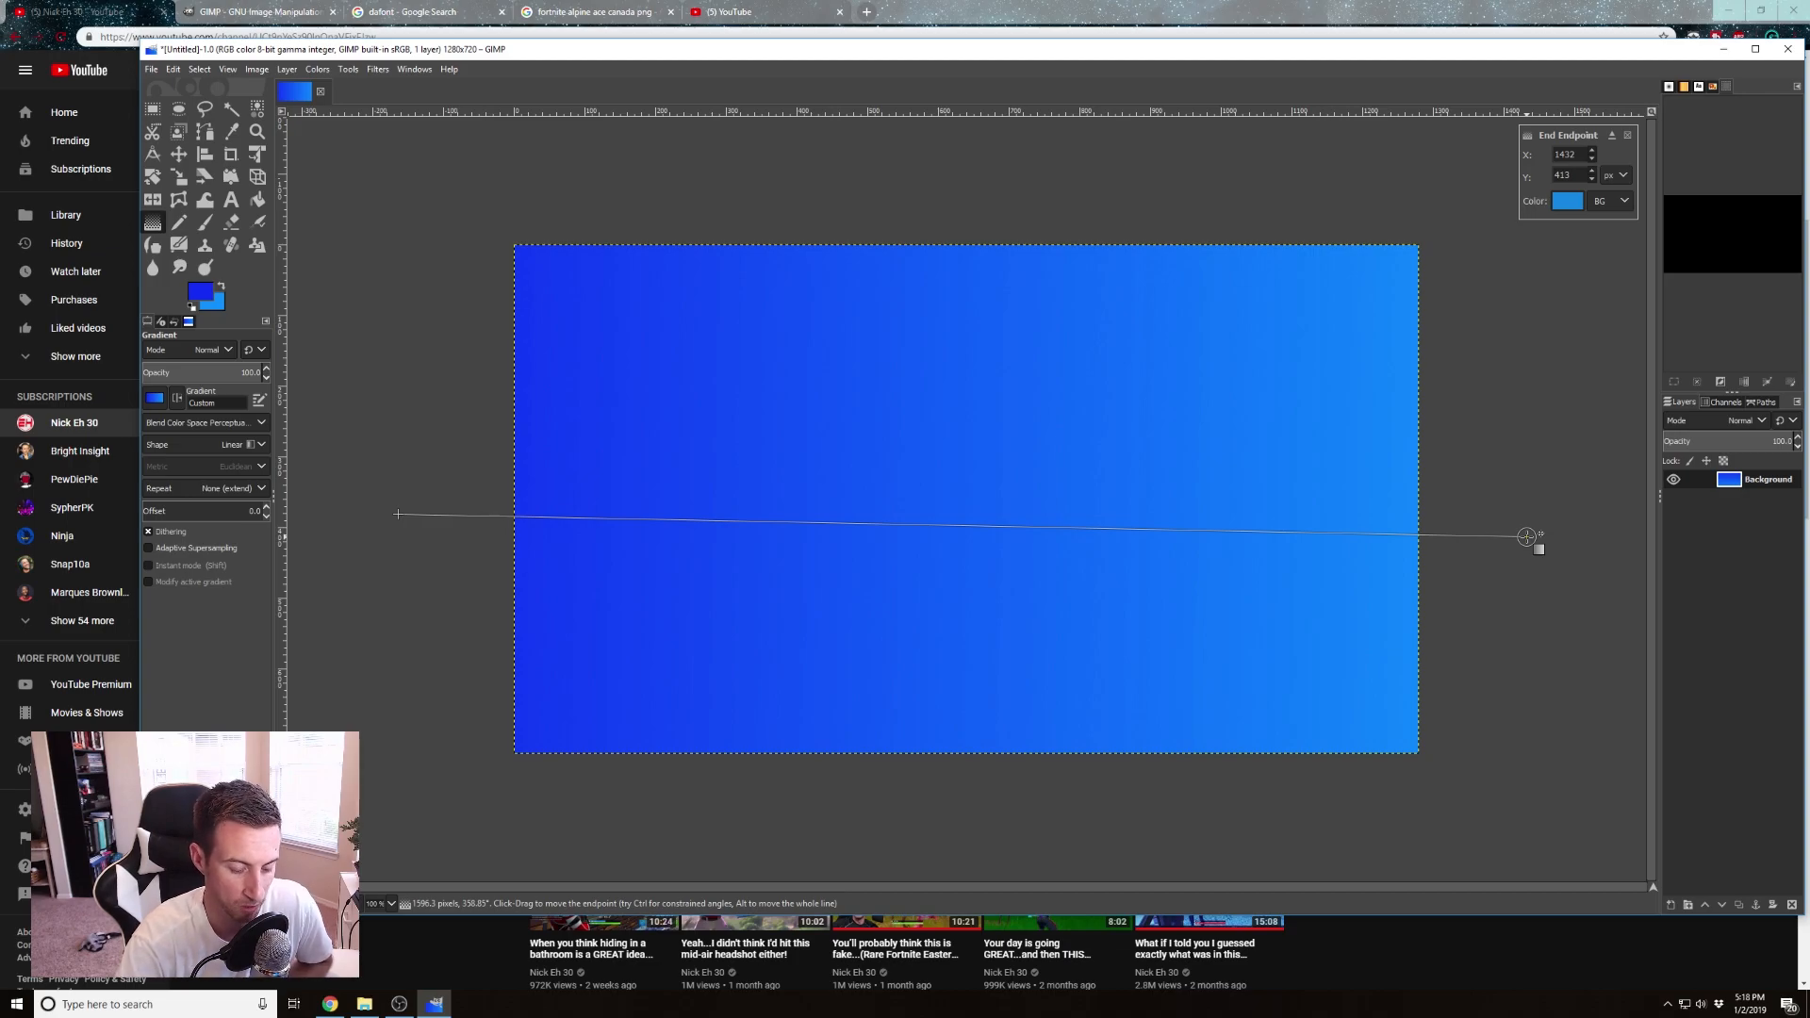
key("Escape")
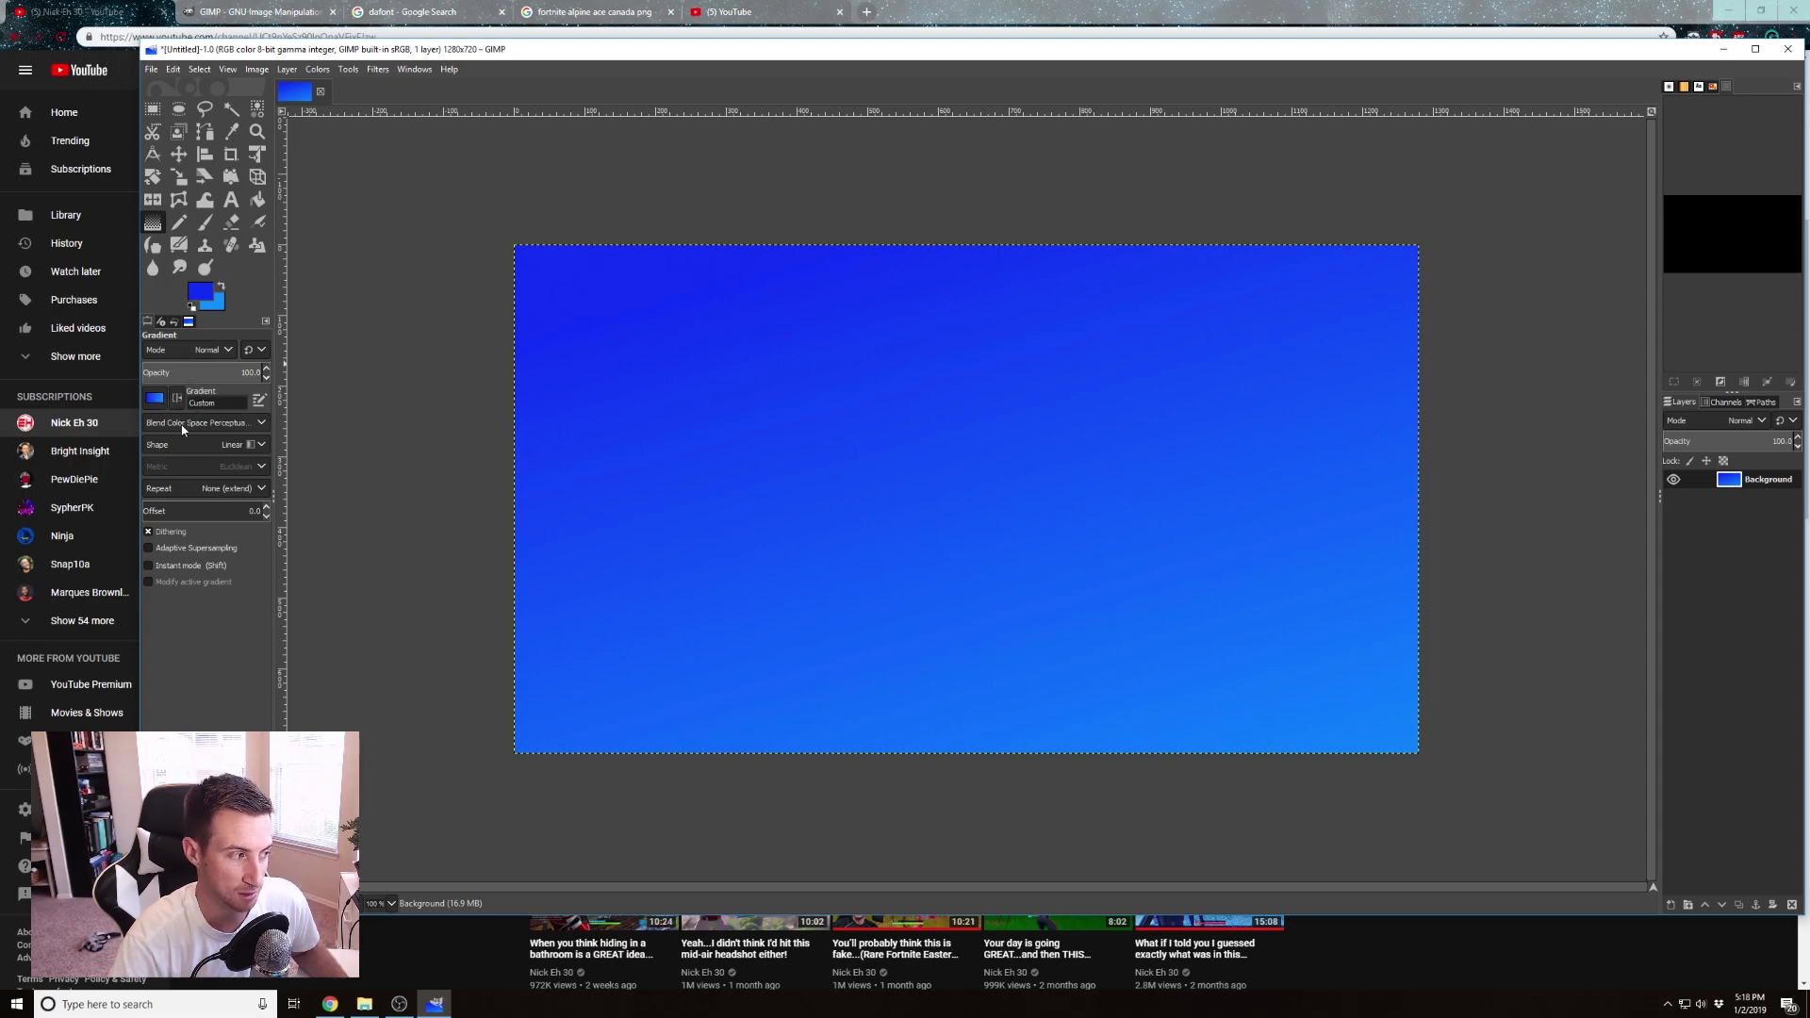
Try a radial gradient from the canvas center outward past its right edge, and discard it
left_click(224, 452)
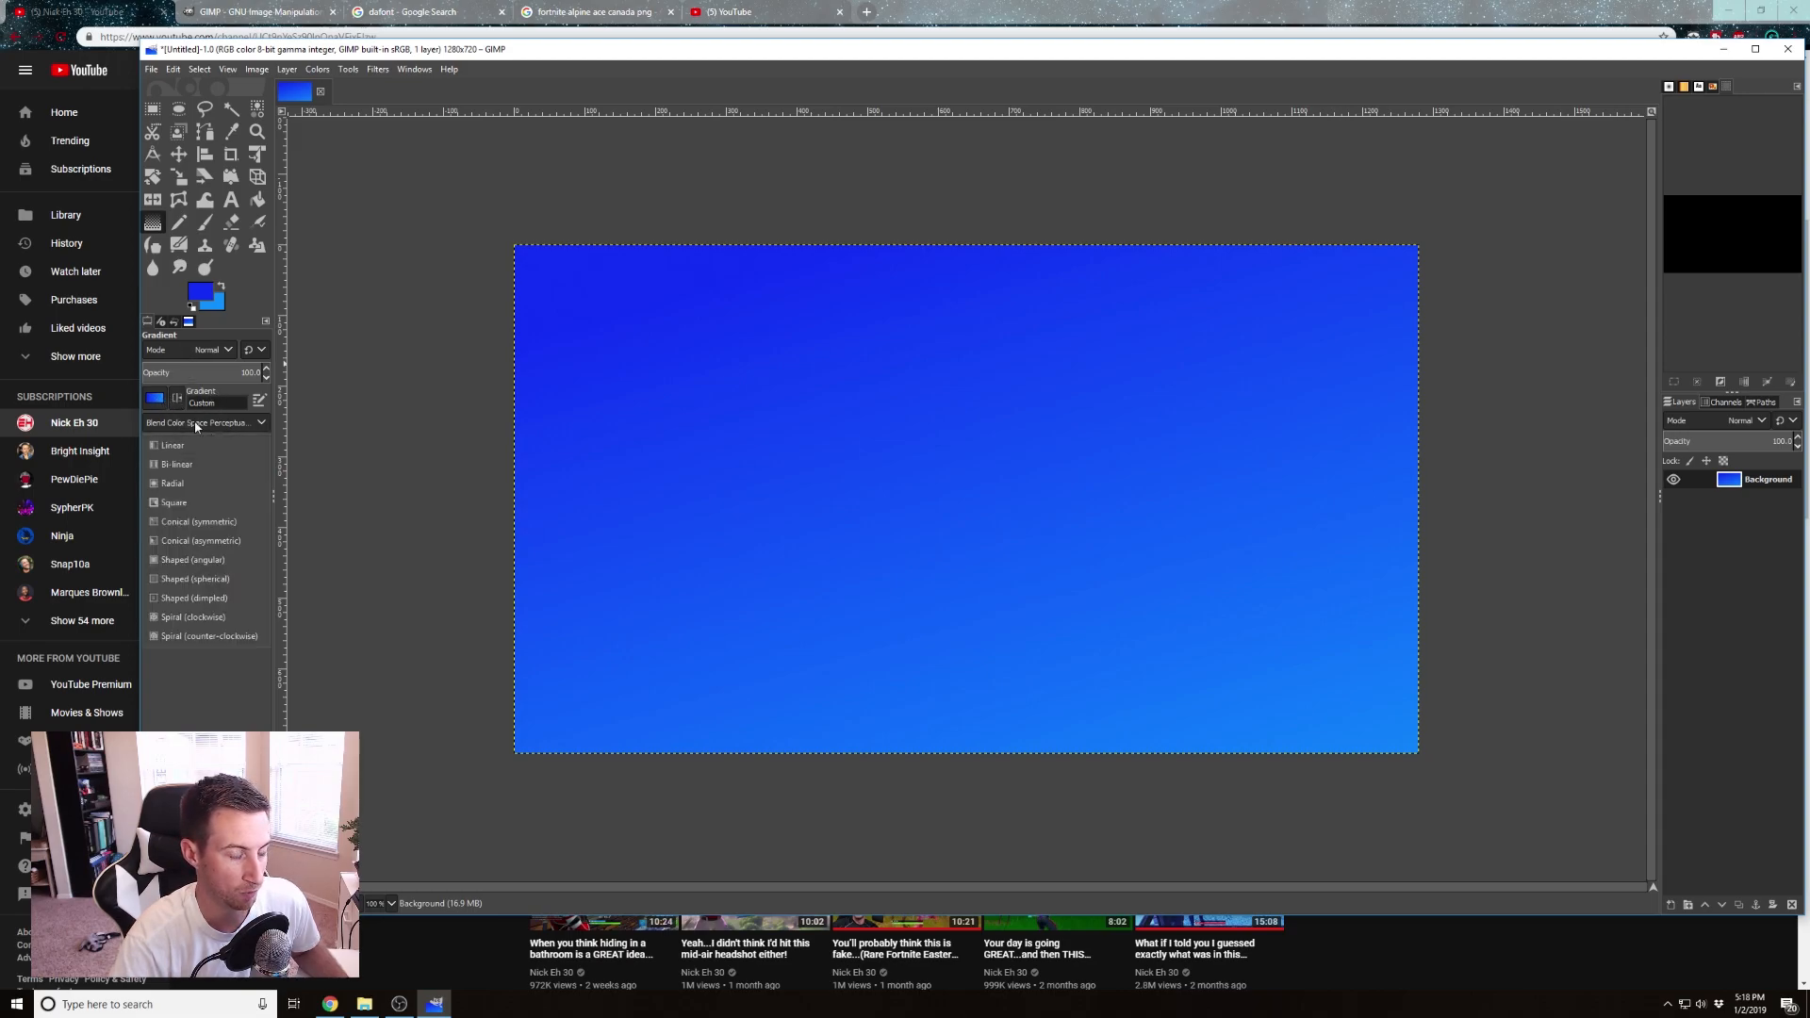
left_click(179, 483)
left_click_drag(956, 480, 1588, 502)
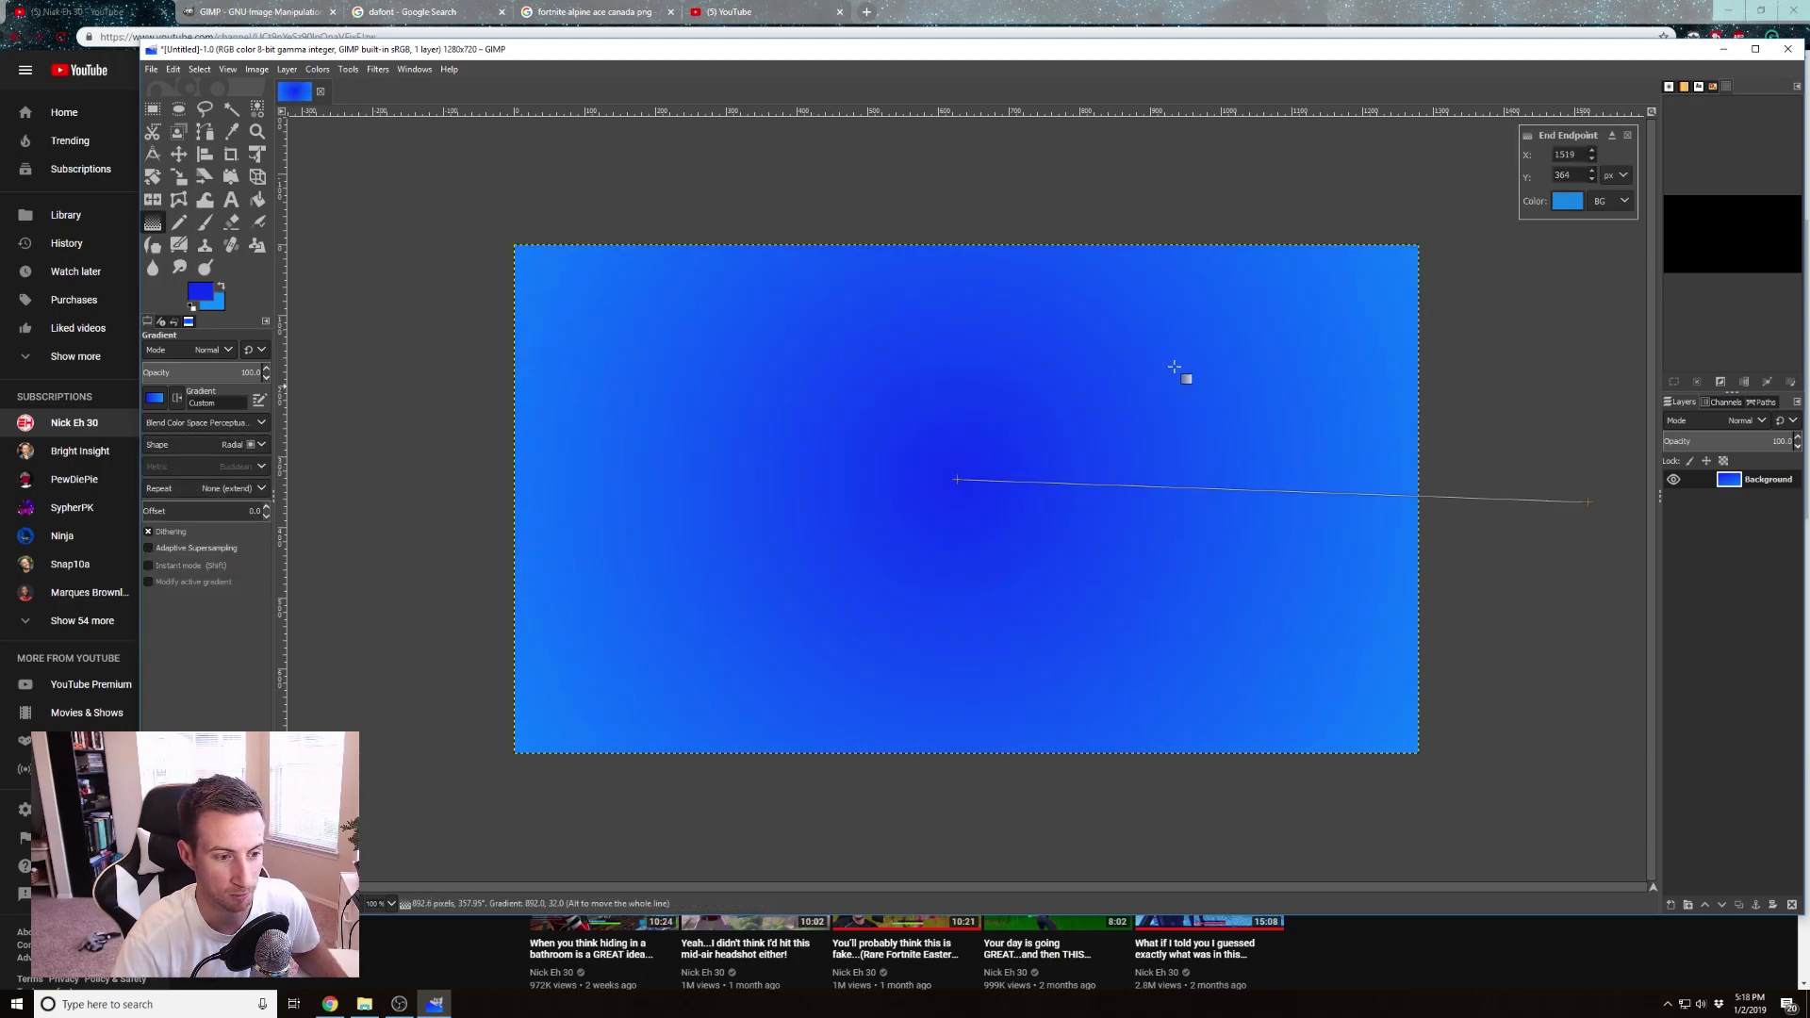
left_click(1628, 136)
key("Escape")
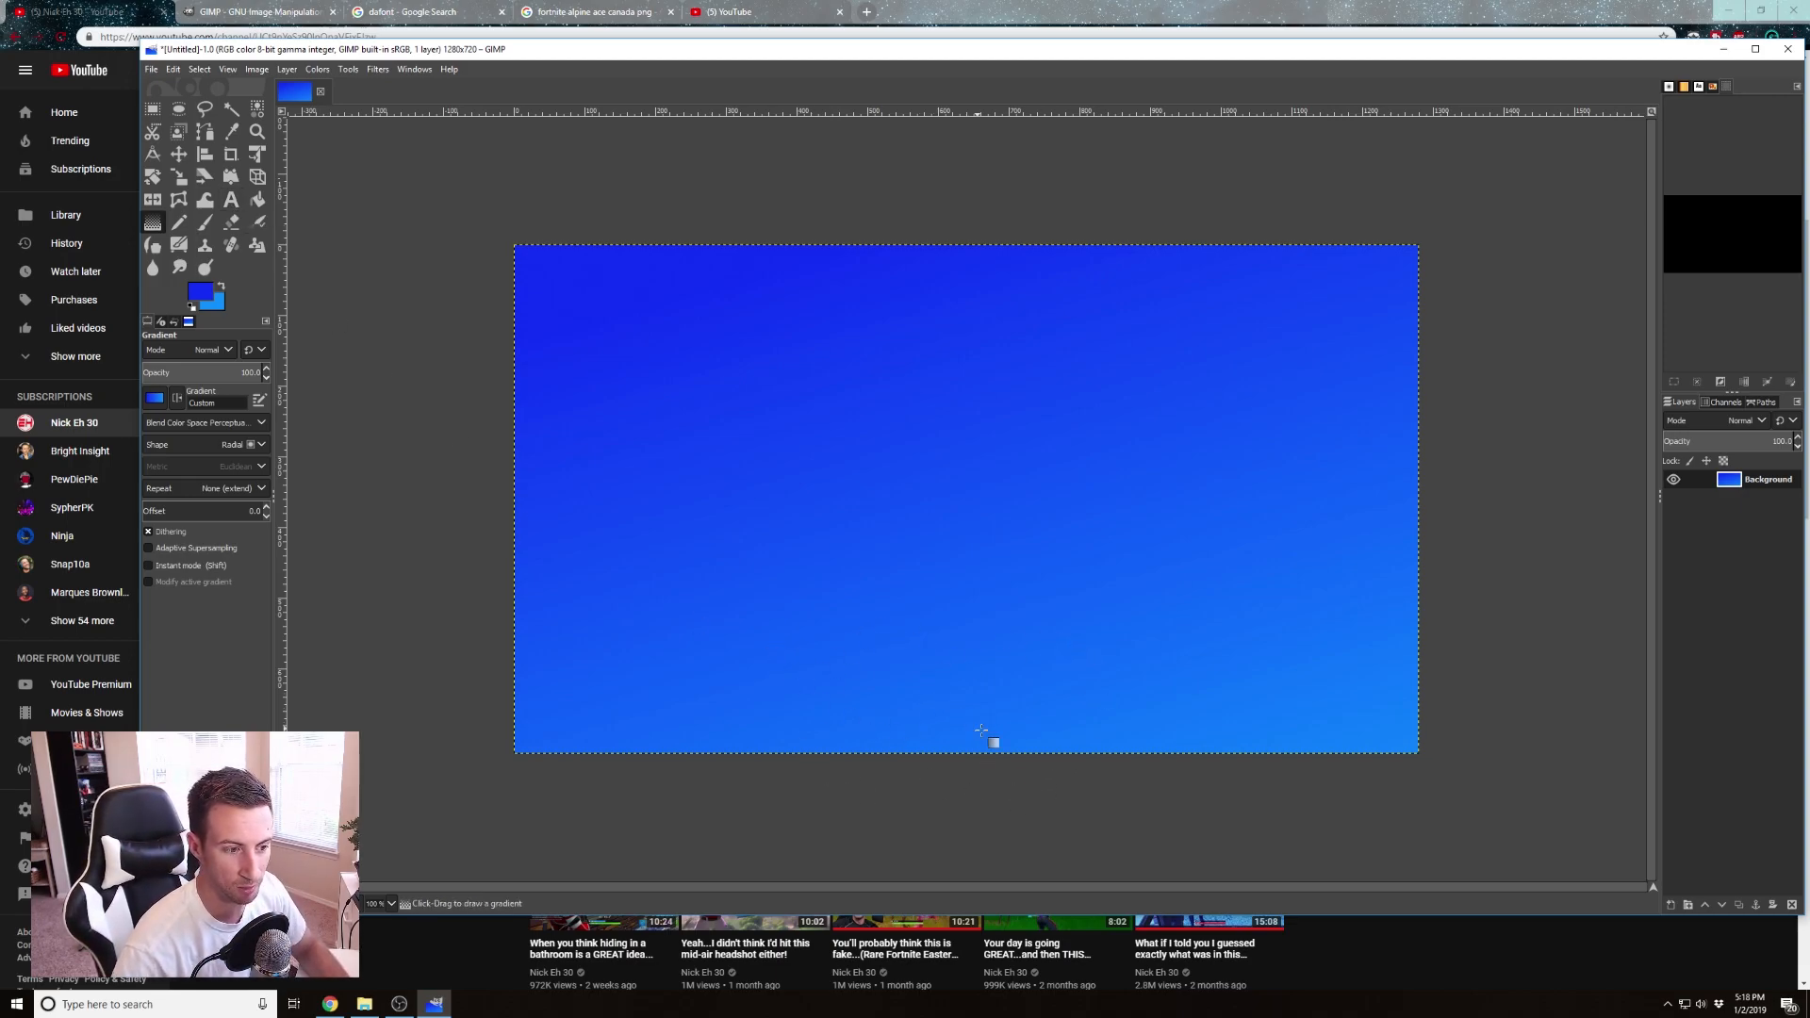
Add a text layer reading "NICK EH 30" in a wide text box in the upper right part of the canvas
left_click(230, 199)
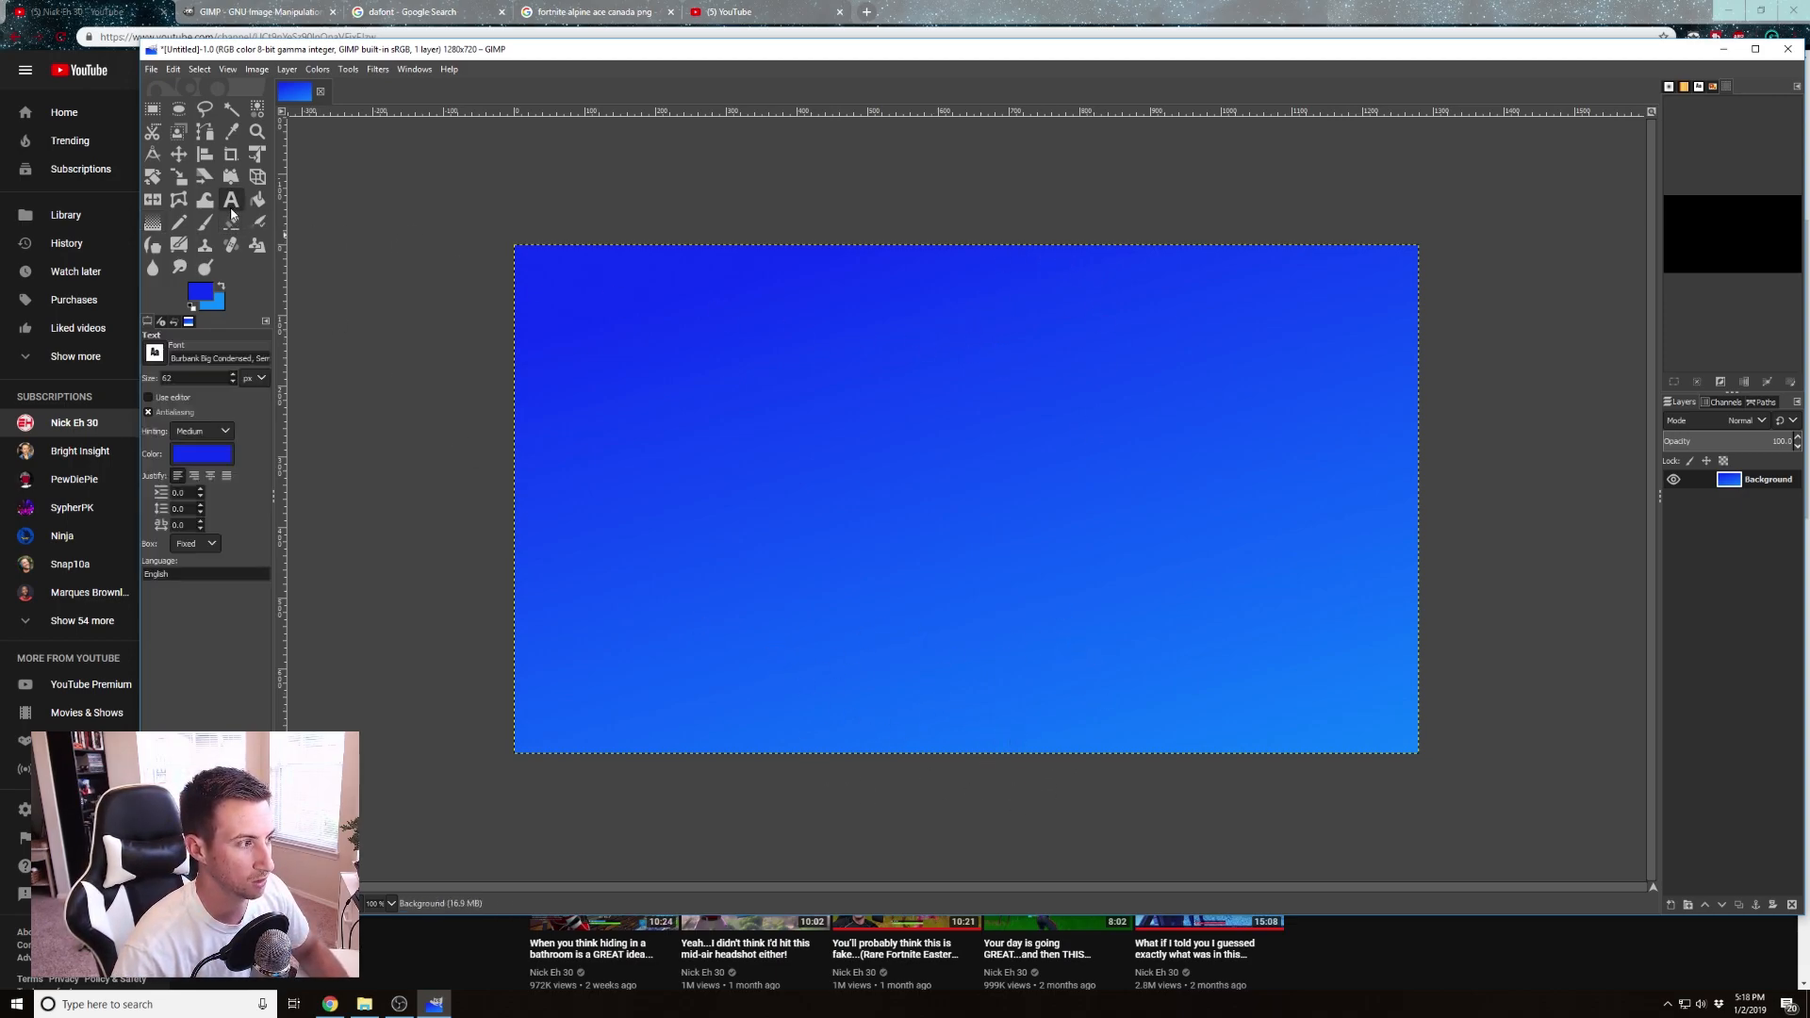
left_click_drag(896, 290, 1406, 550)
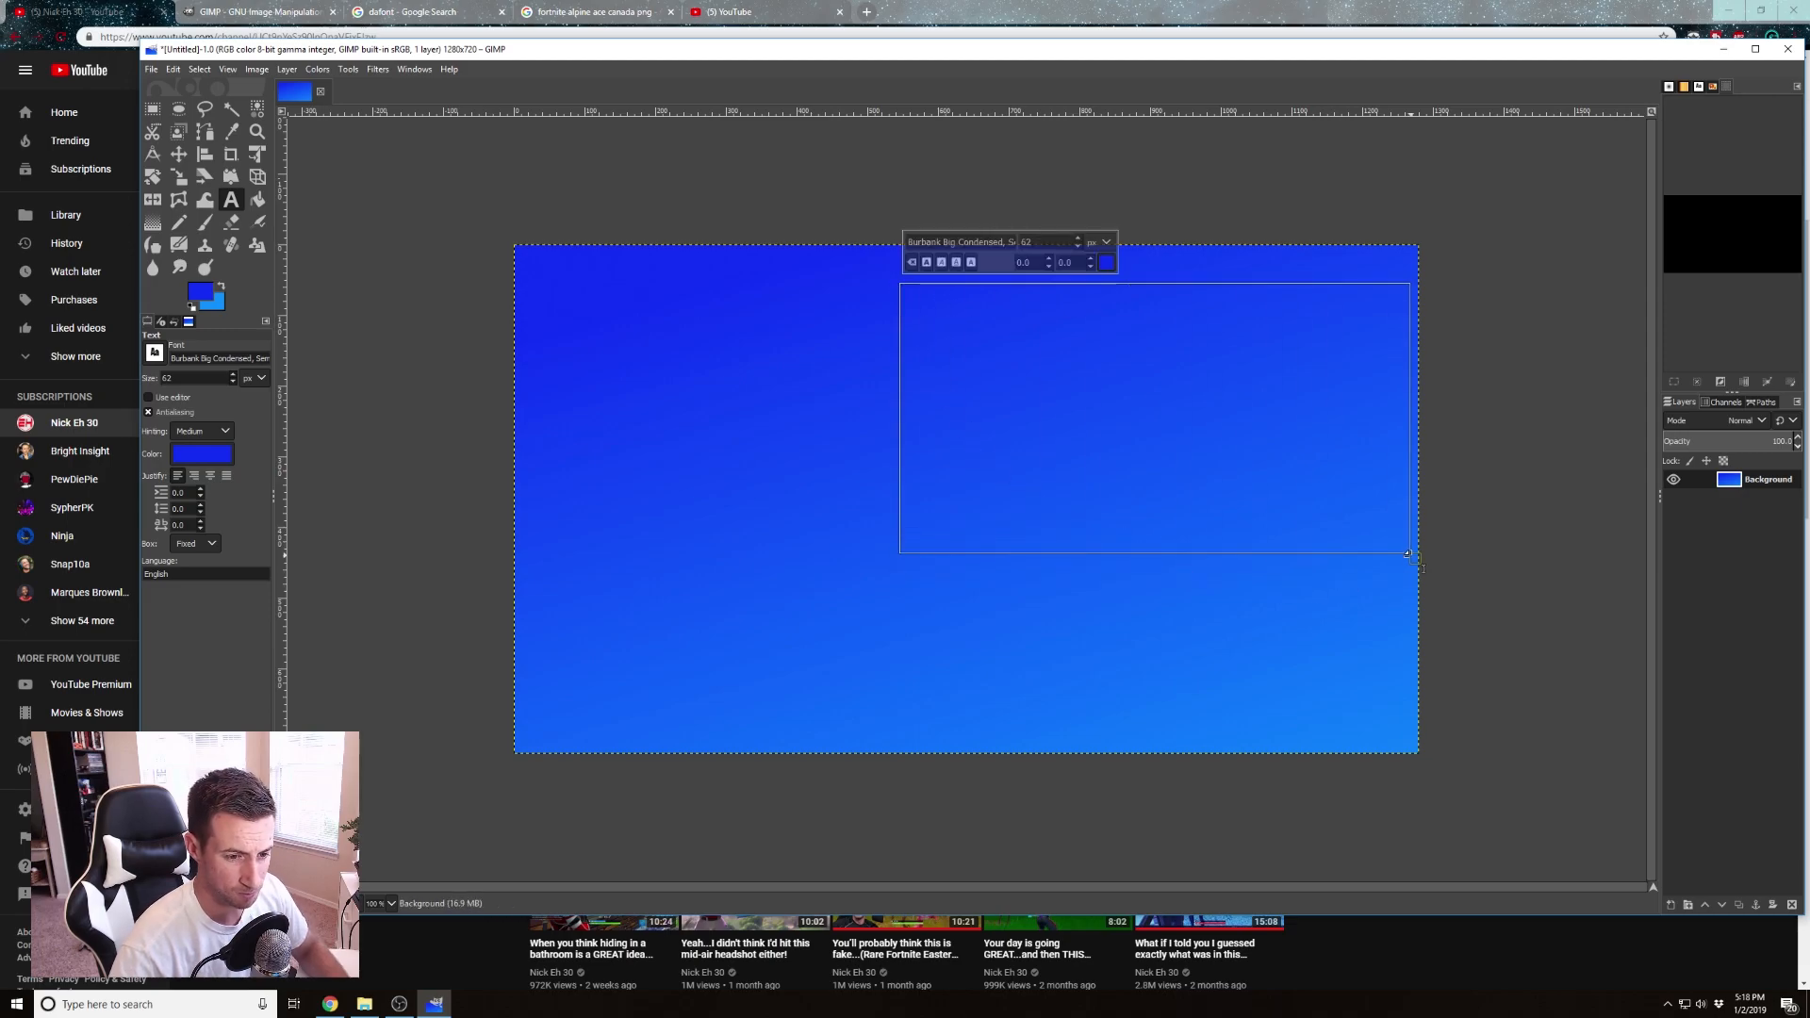
left_click(475, 954)
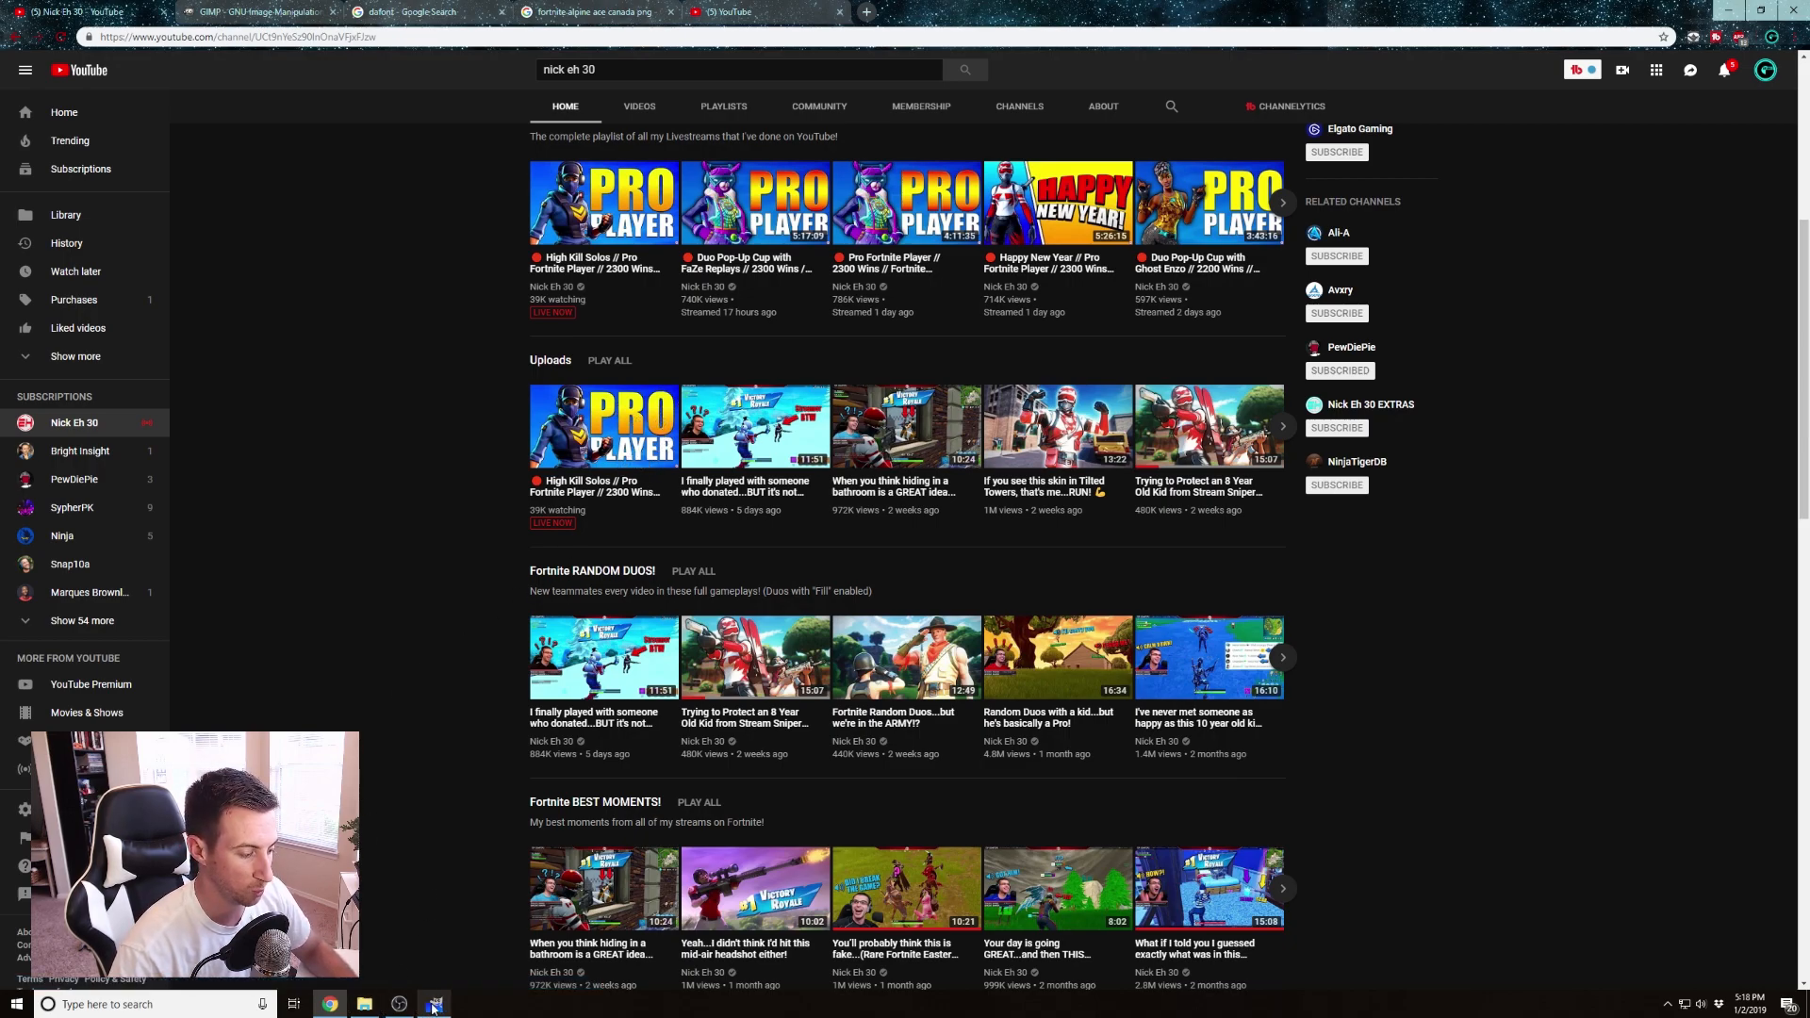
left_click(433, 1004)
left_click(959, 325)
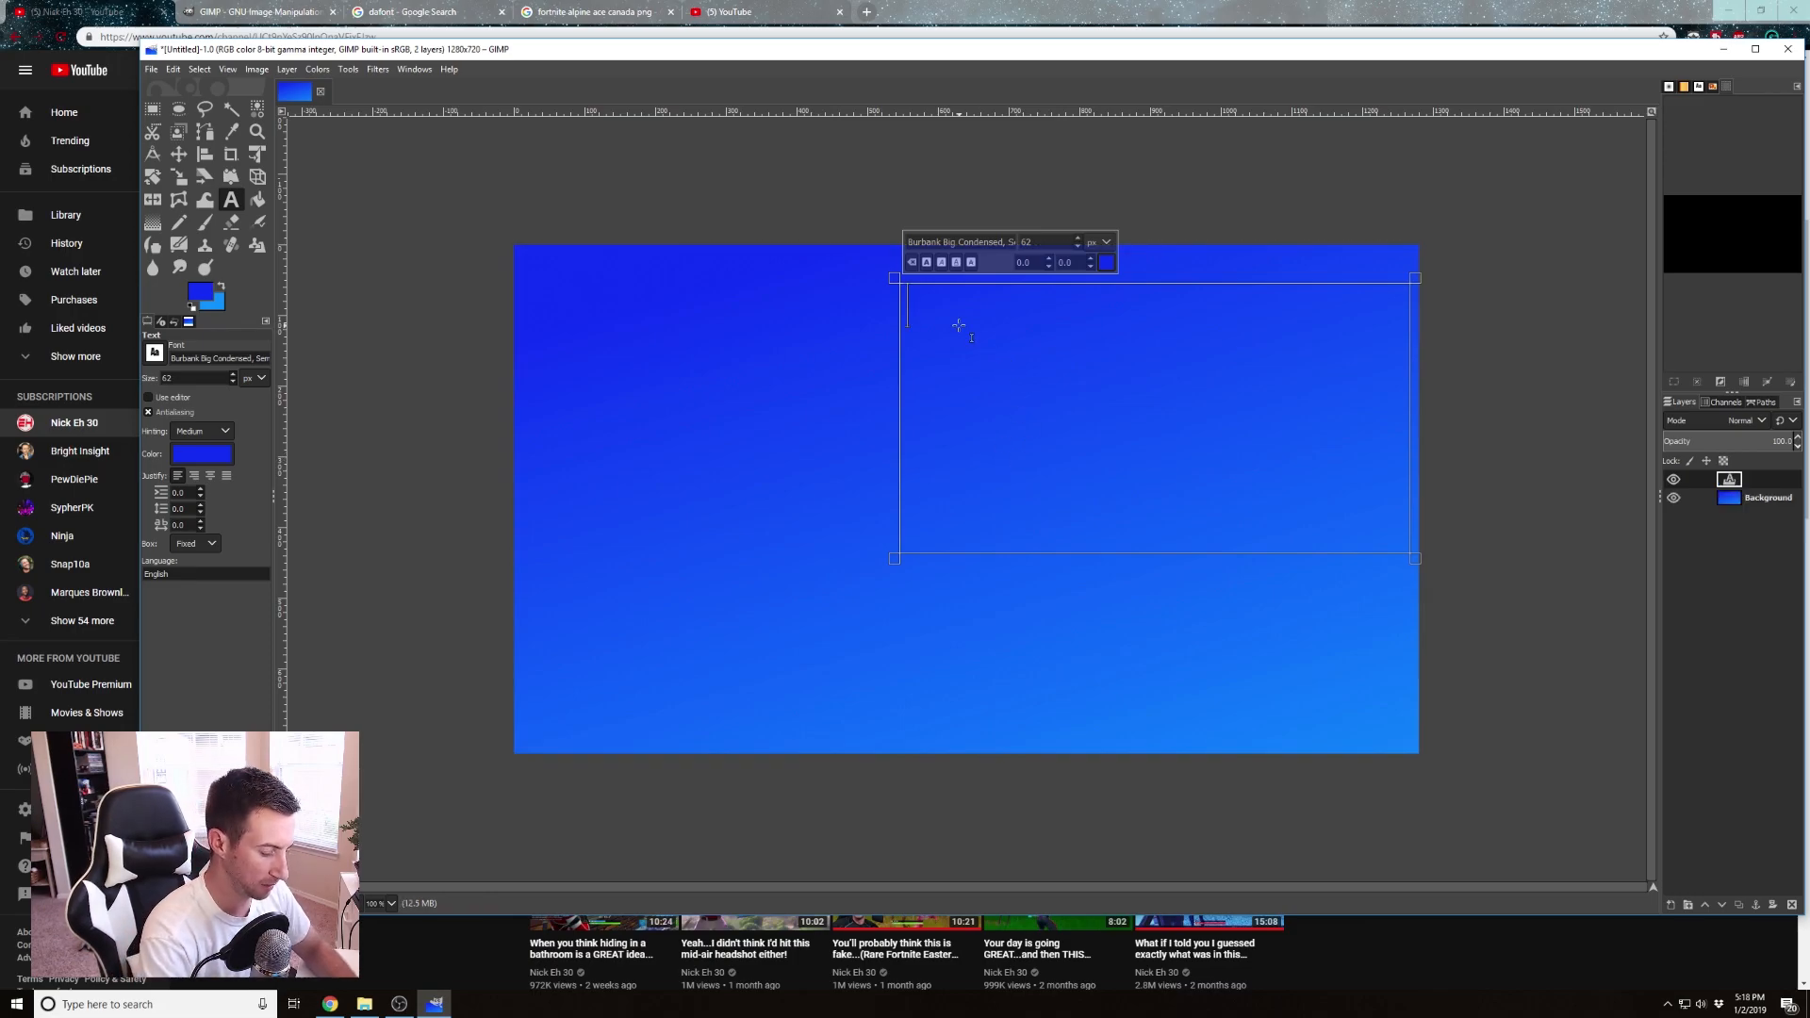
type("NICK")
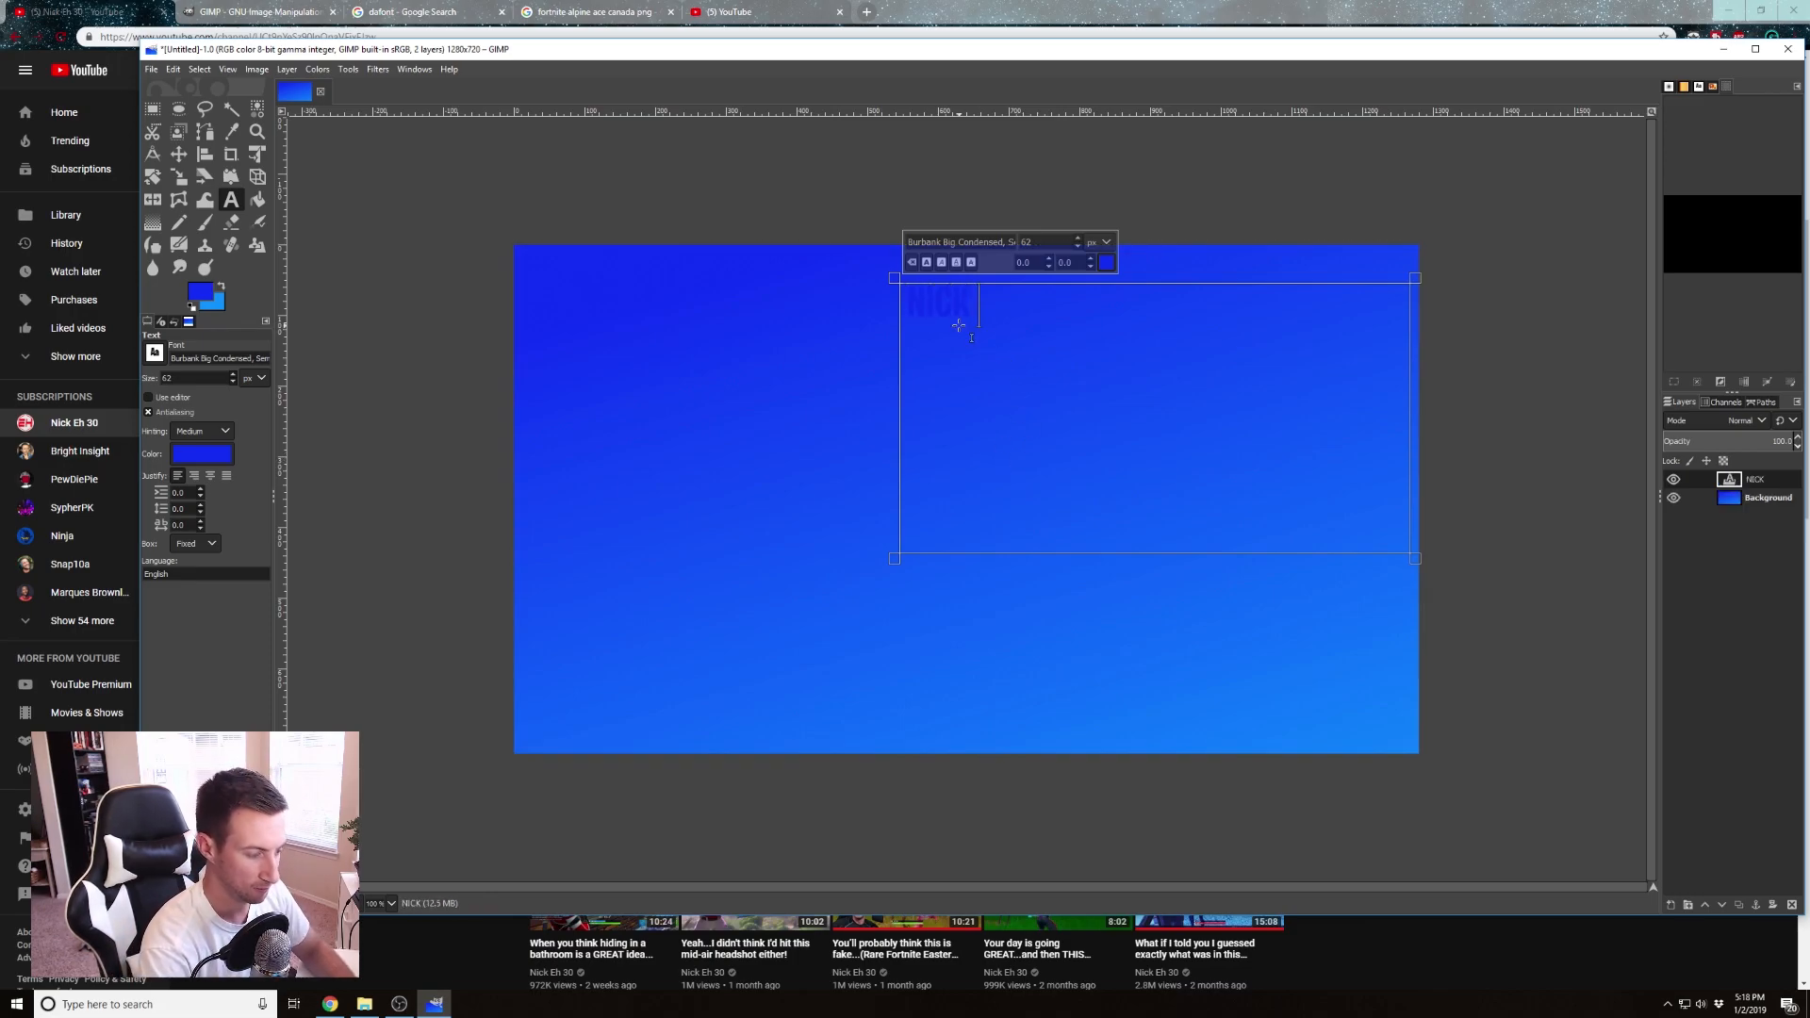
type(" EH 30")
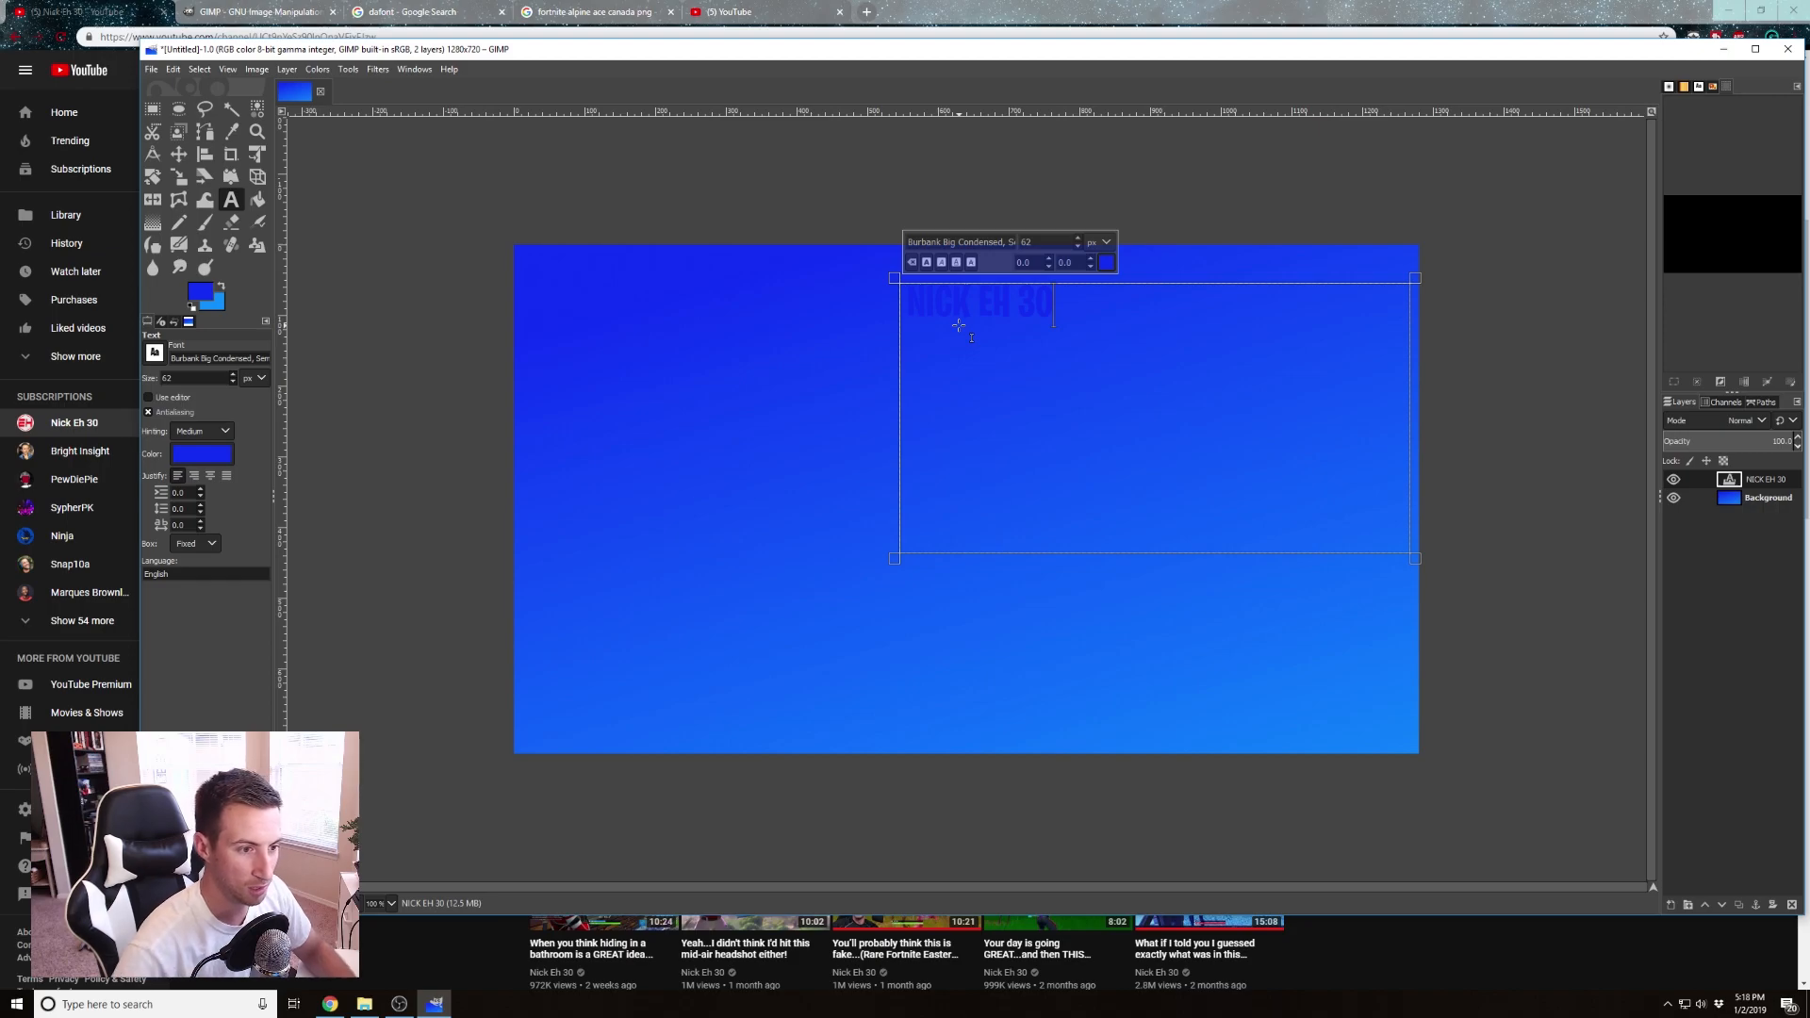
Recolor the whole NICK EH 30 text bright yellow (fff80a)
key("ctrl+a")
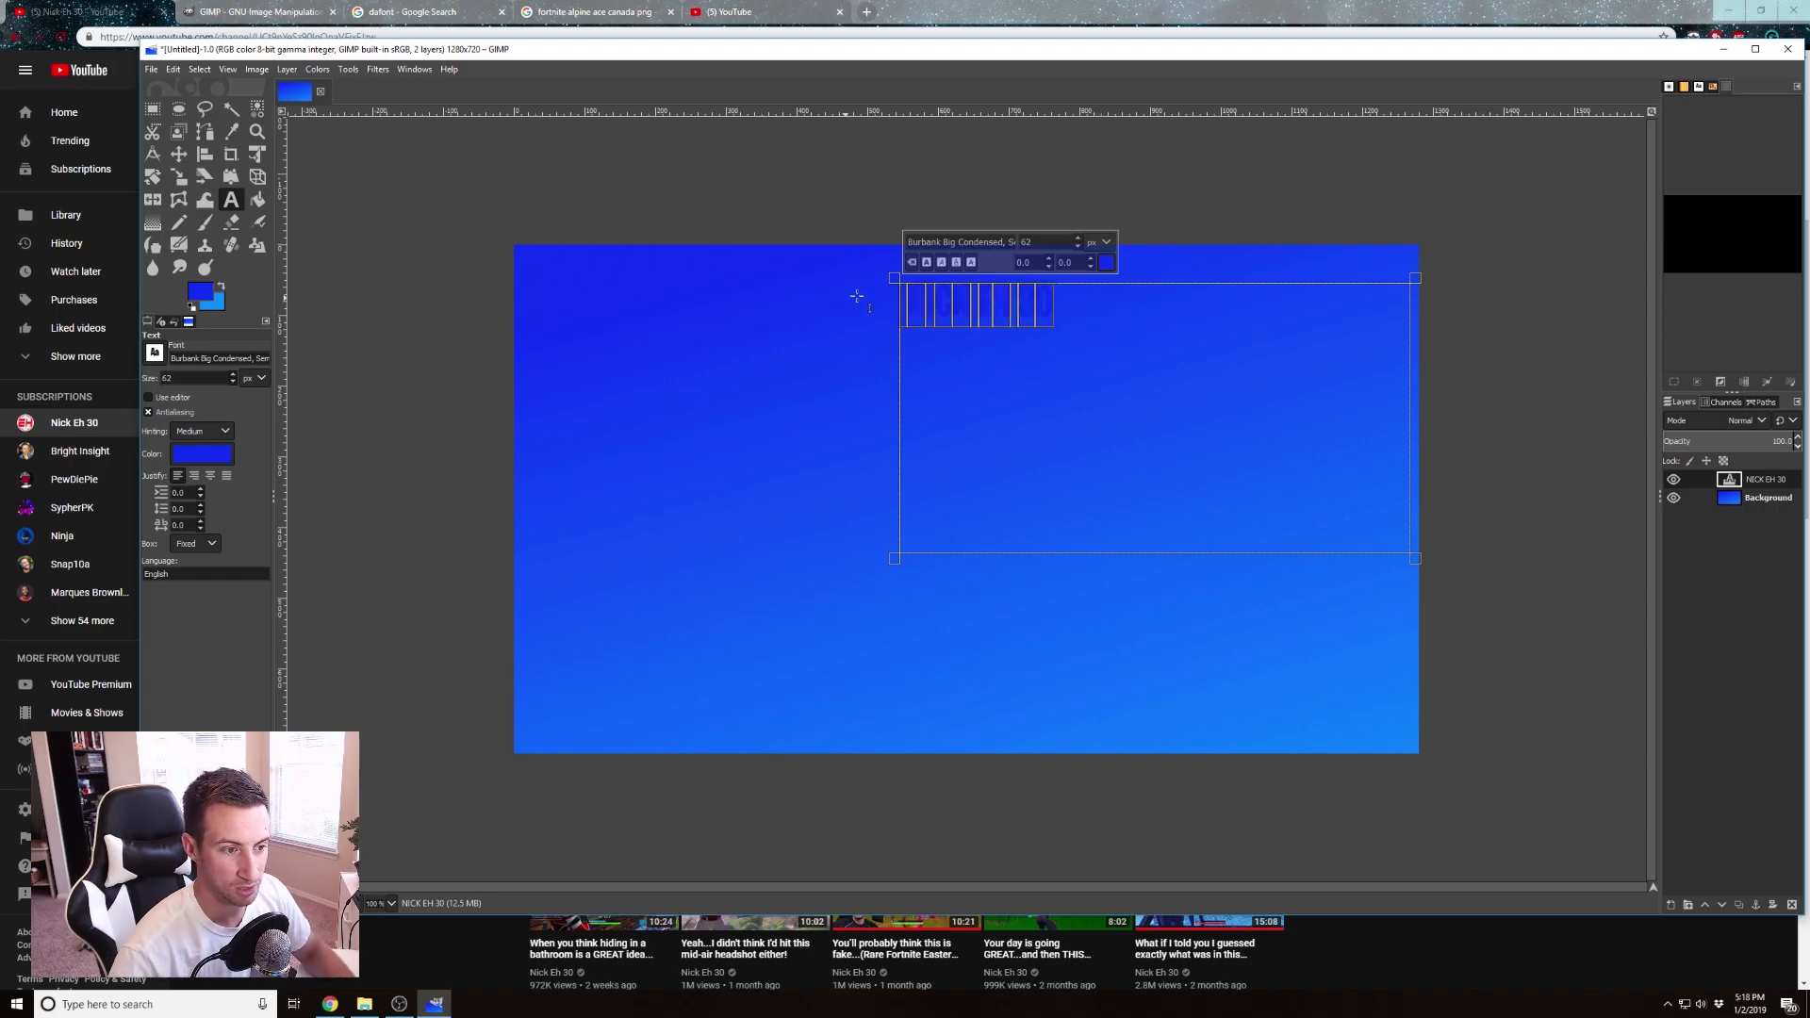
left_click(1108, 263)
left_click_drag(1099, 287, 1102, 311)
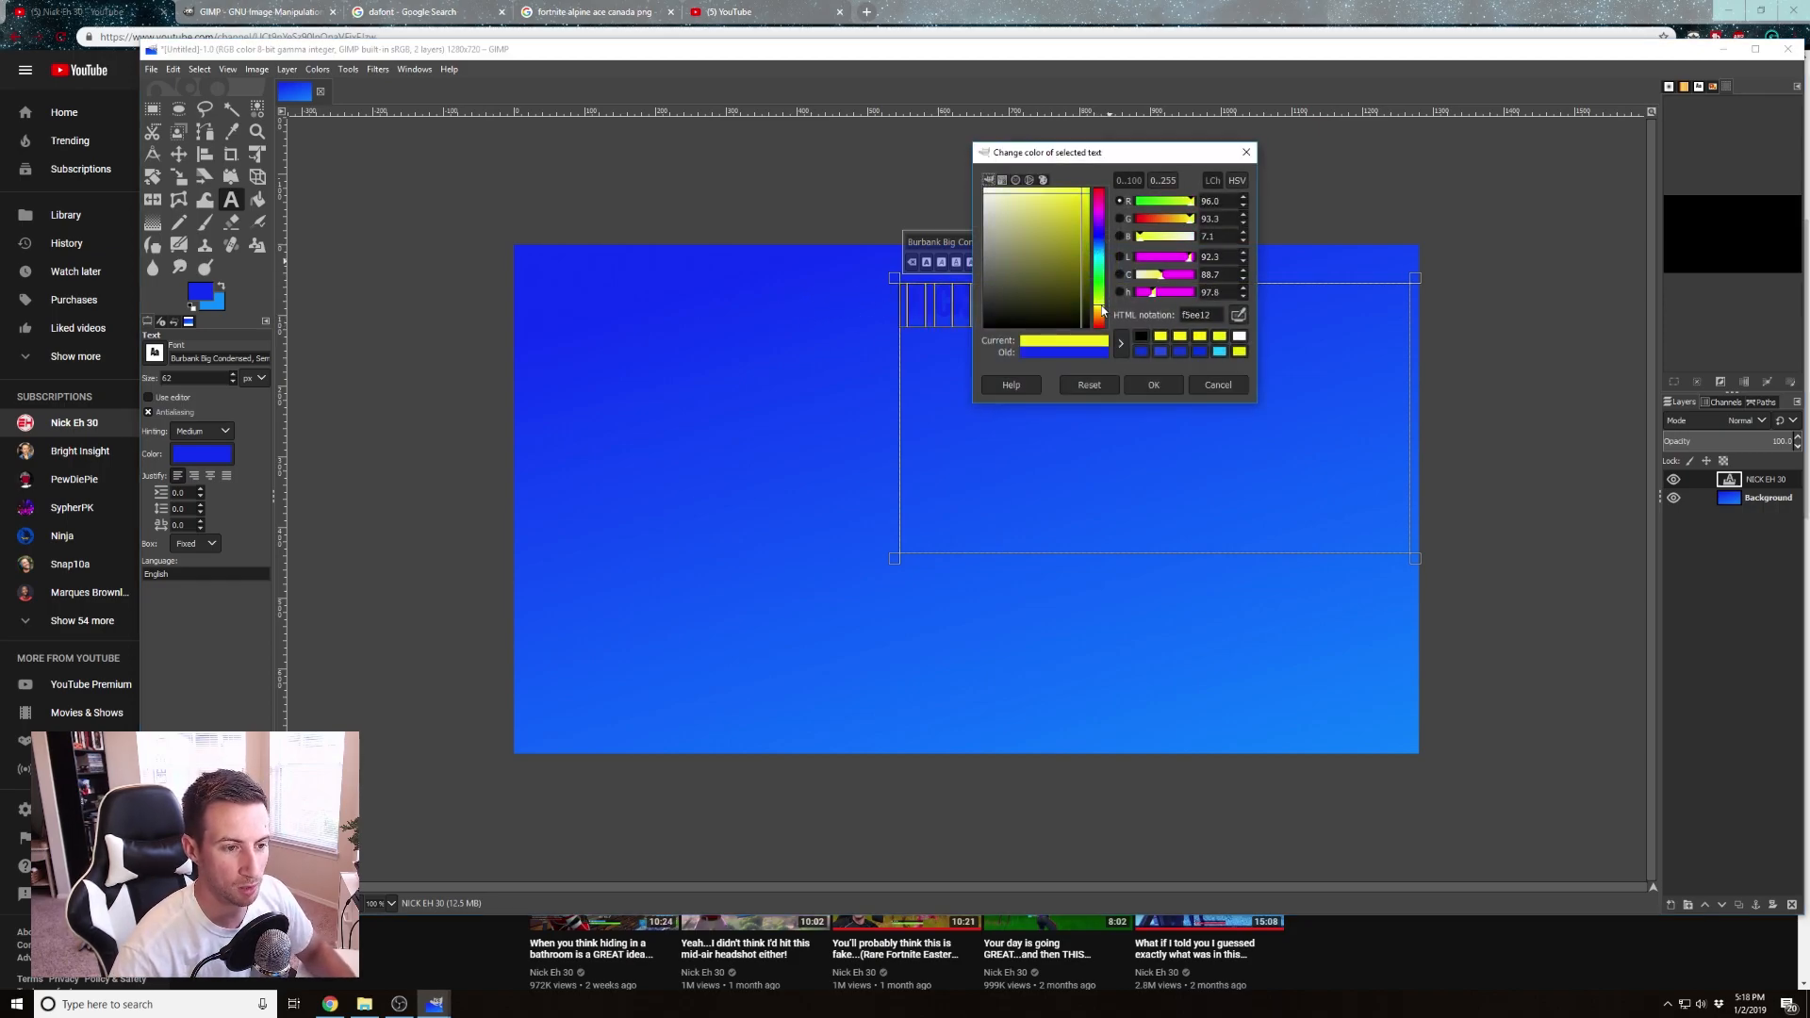
left_click(1086, 192)
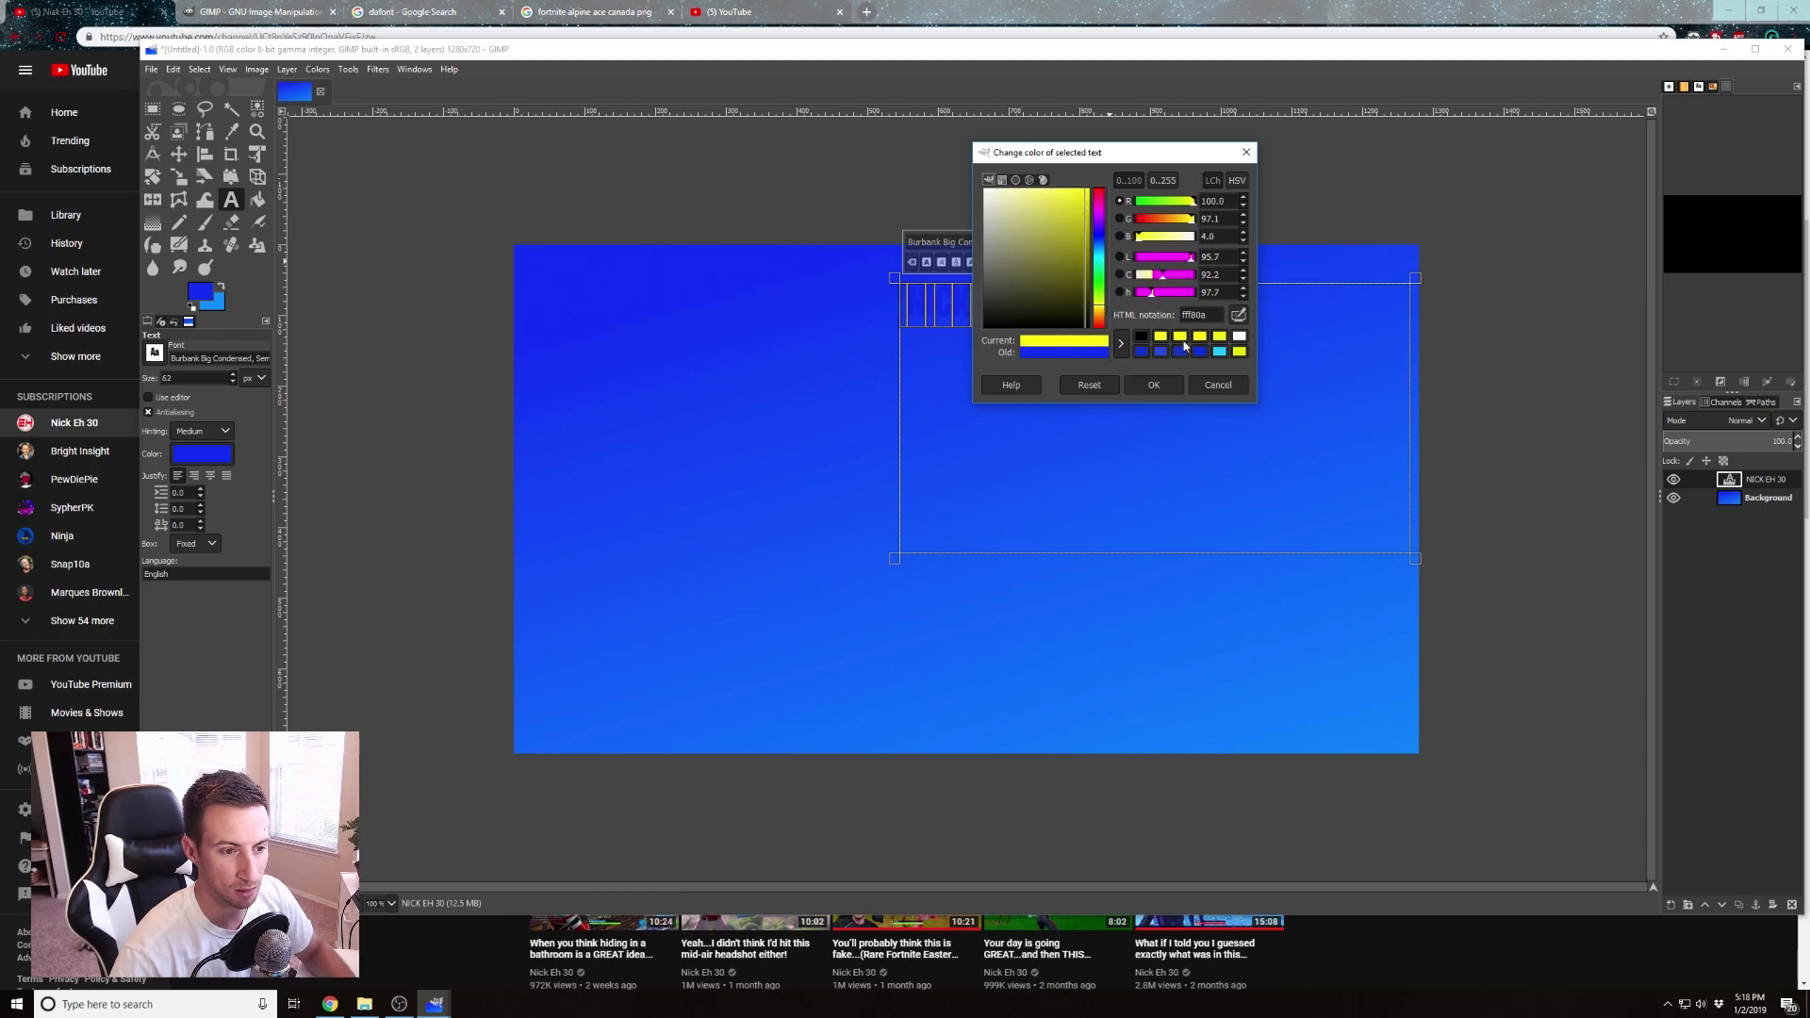
left_click(1175, 393)
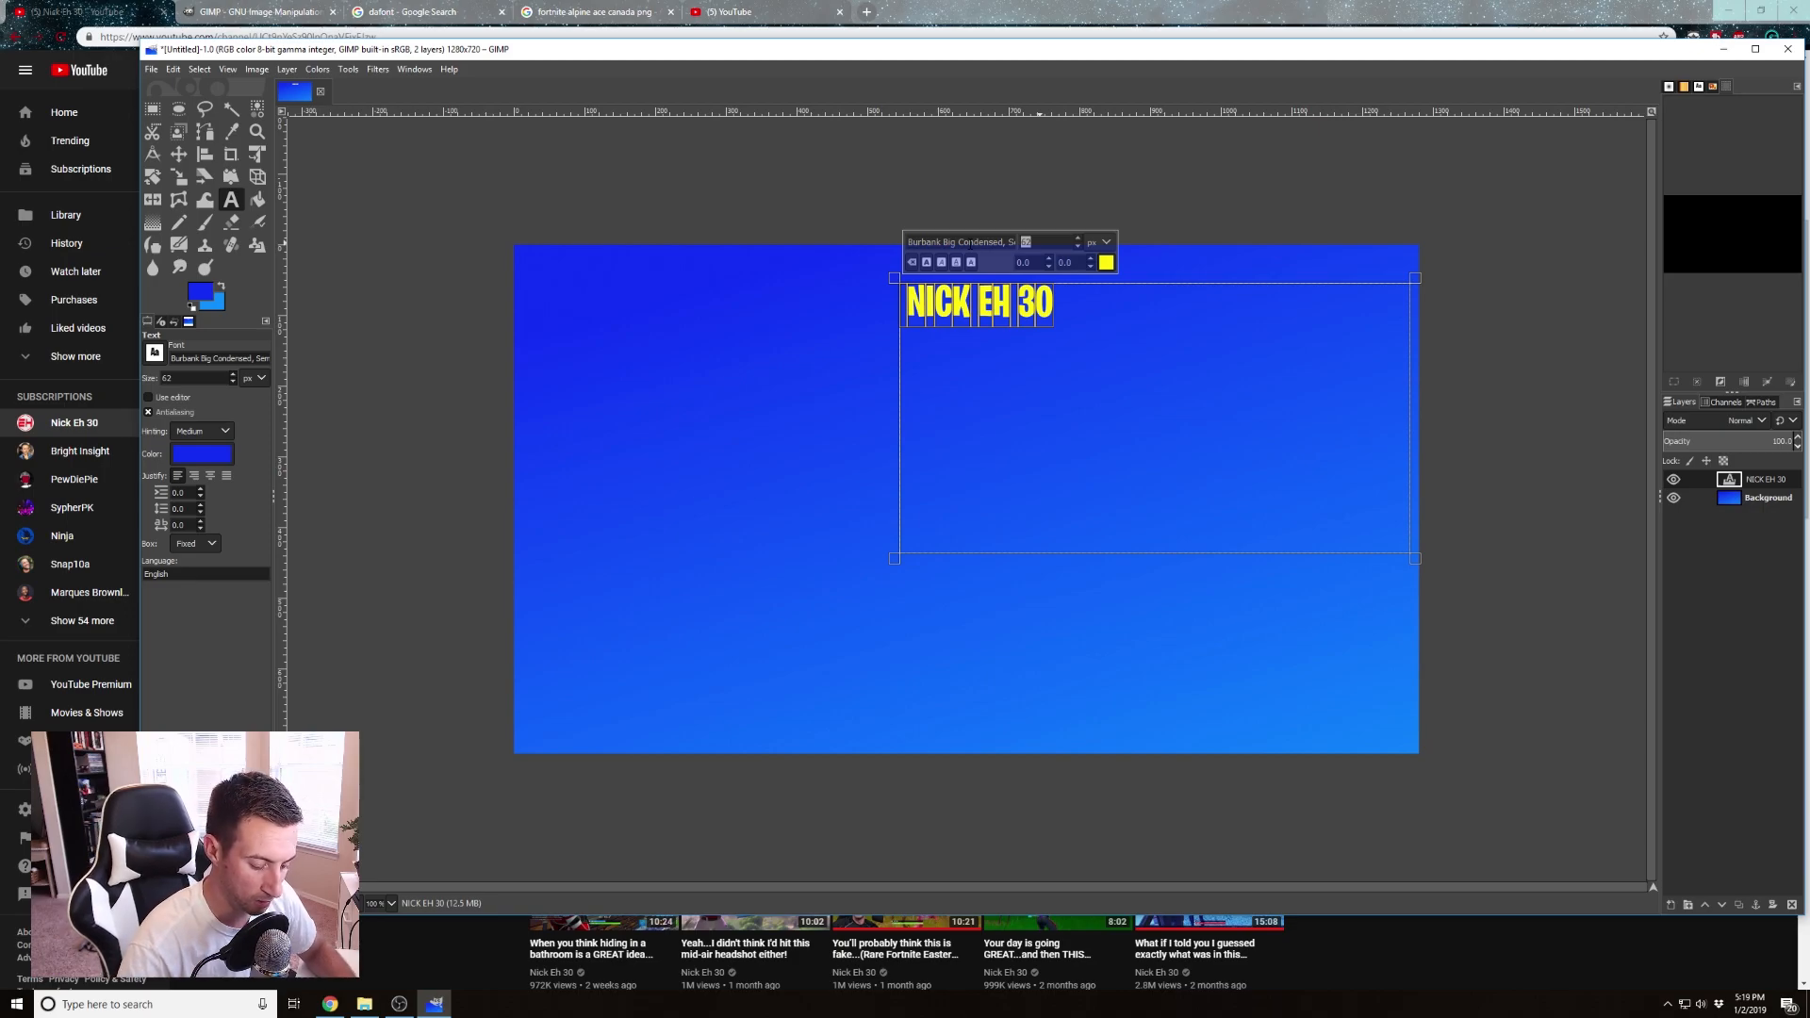
Enlarge the NICK EH 30 text to 225 px and widen its text box past the canvas's right edge to fit one line
type("200")
key("Return")
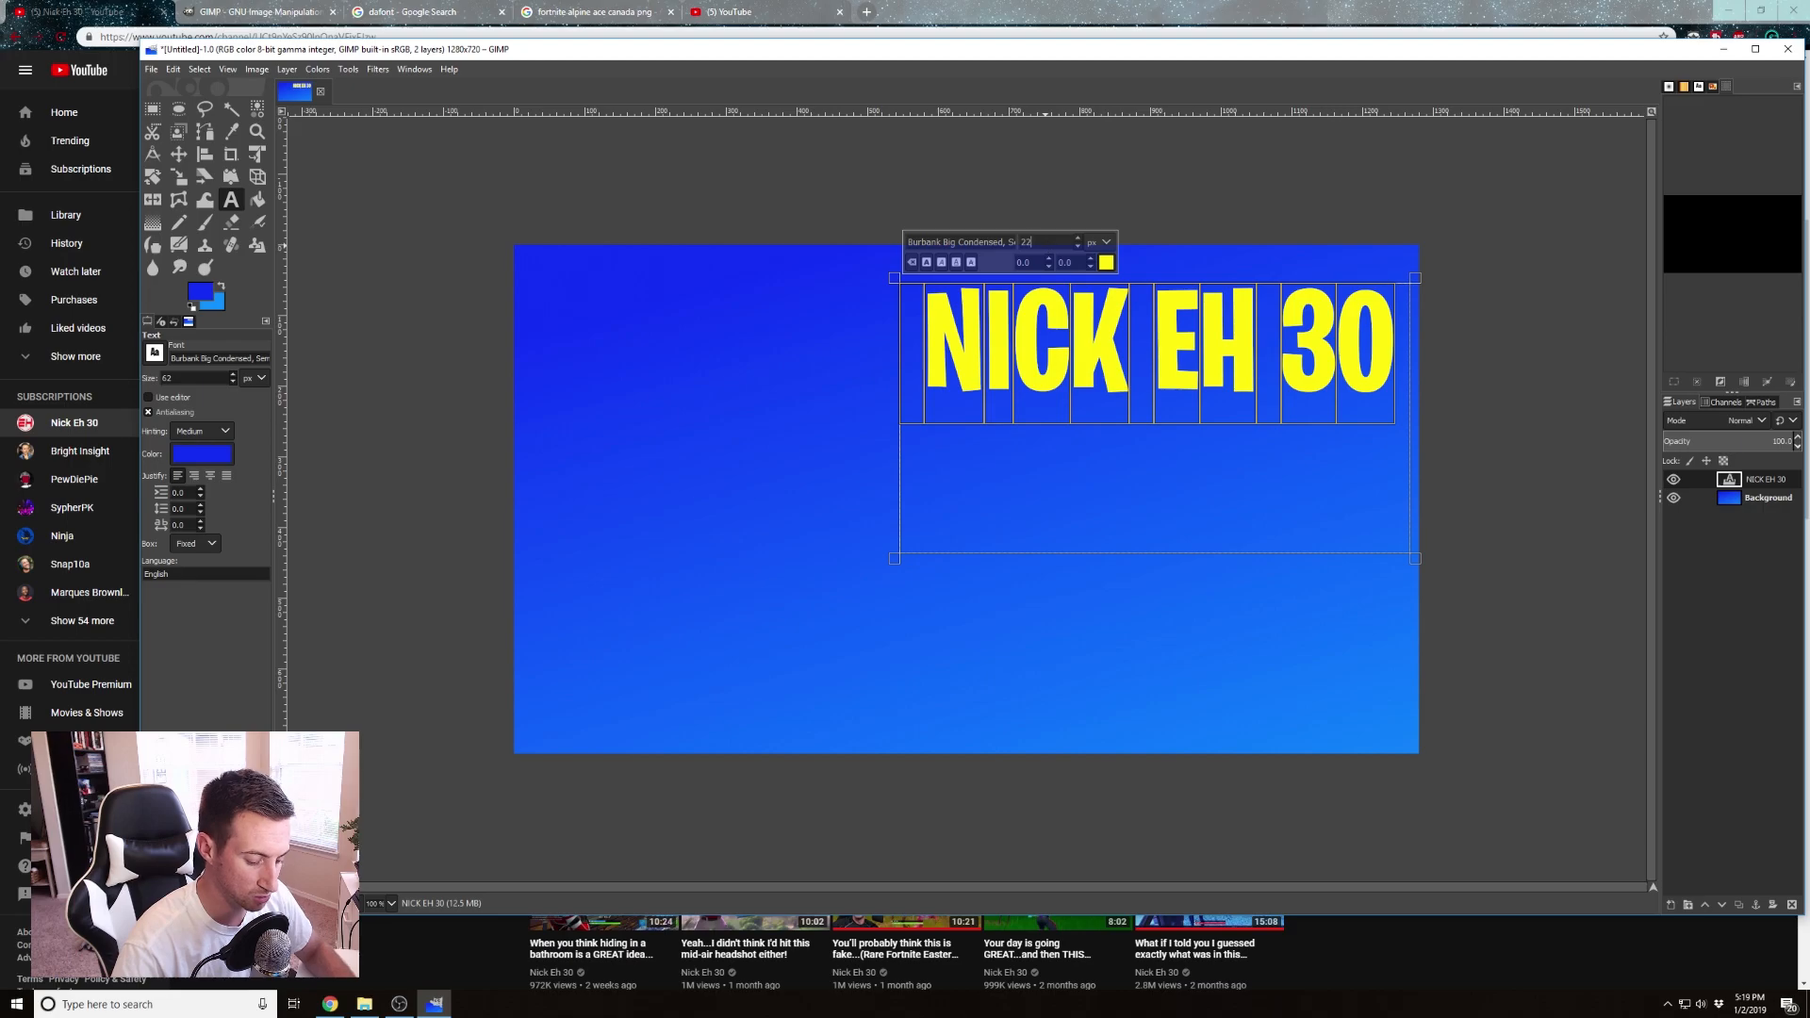
type("22")
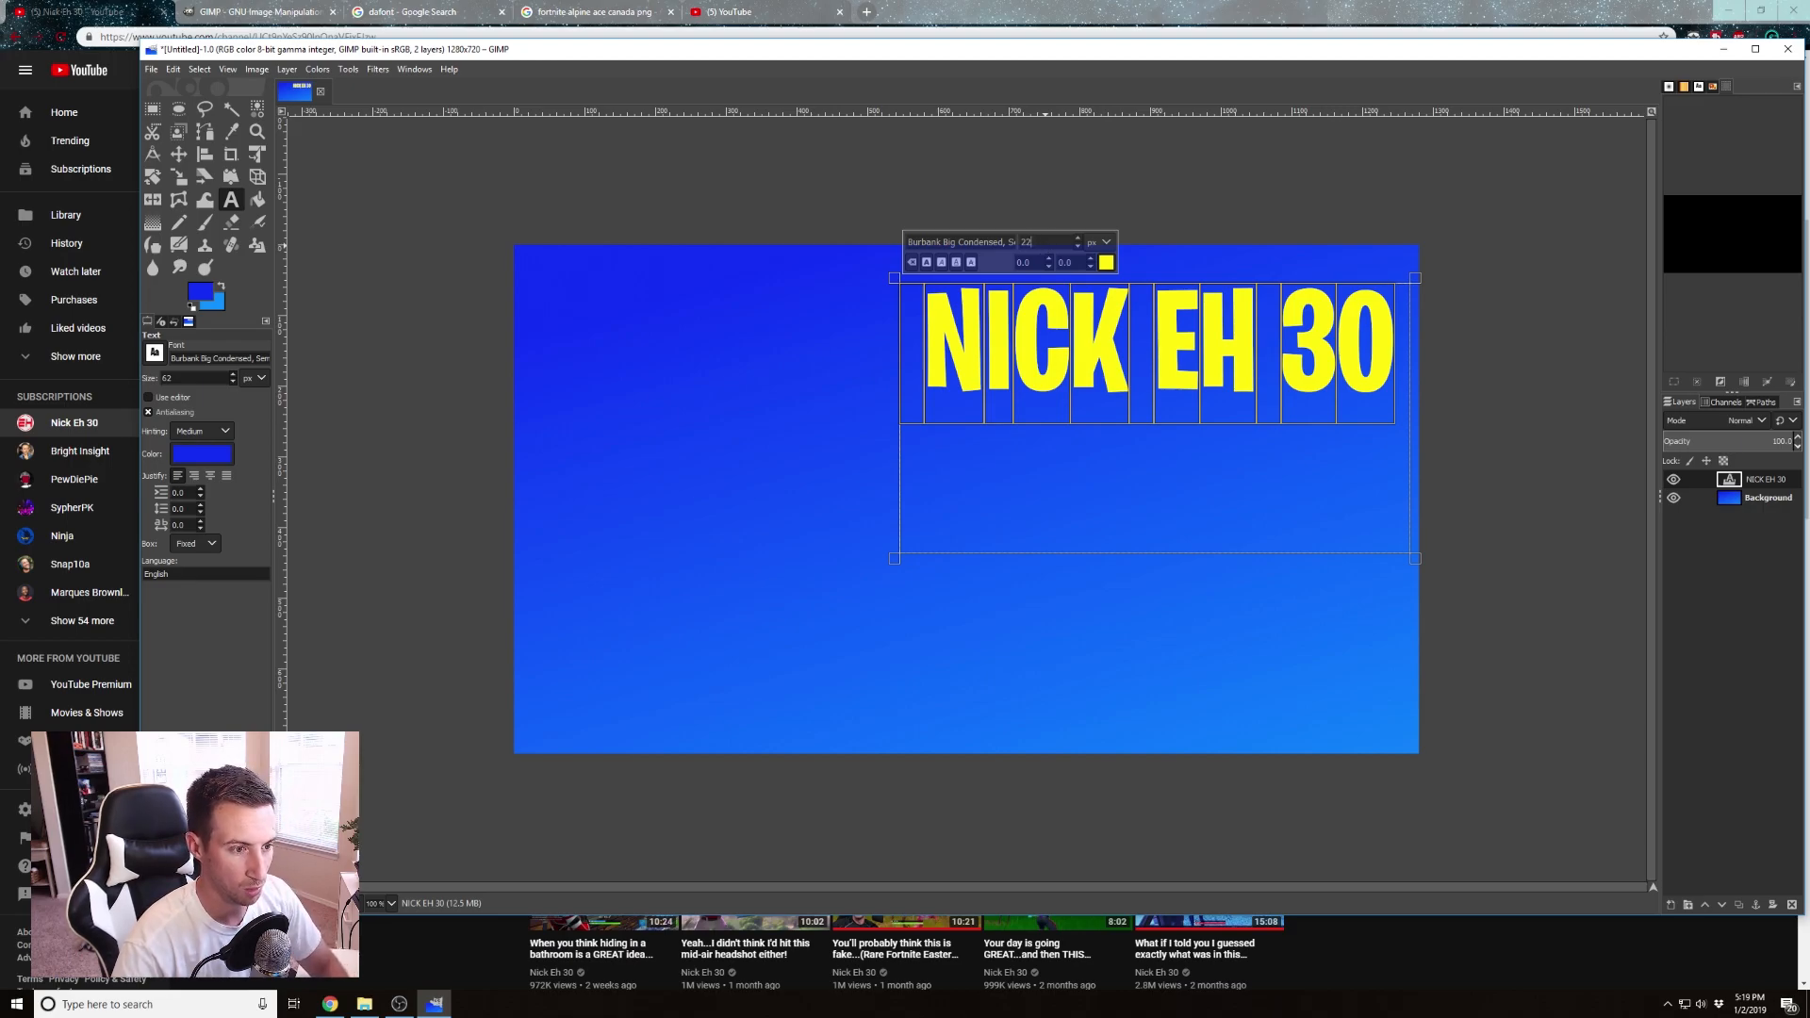
type("5")
key("Return")
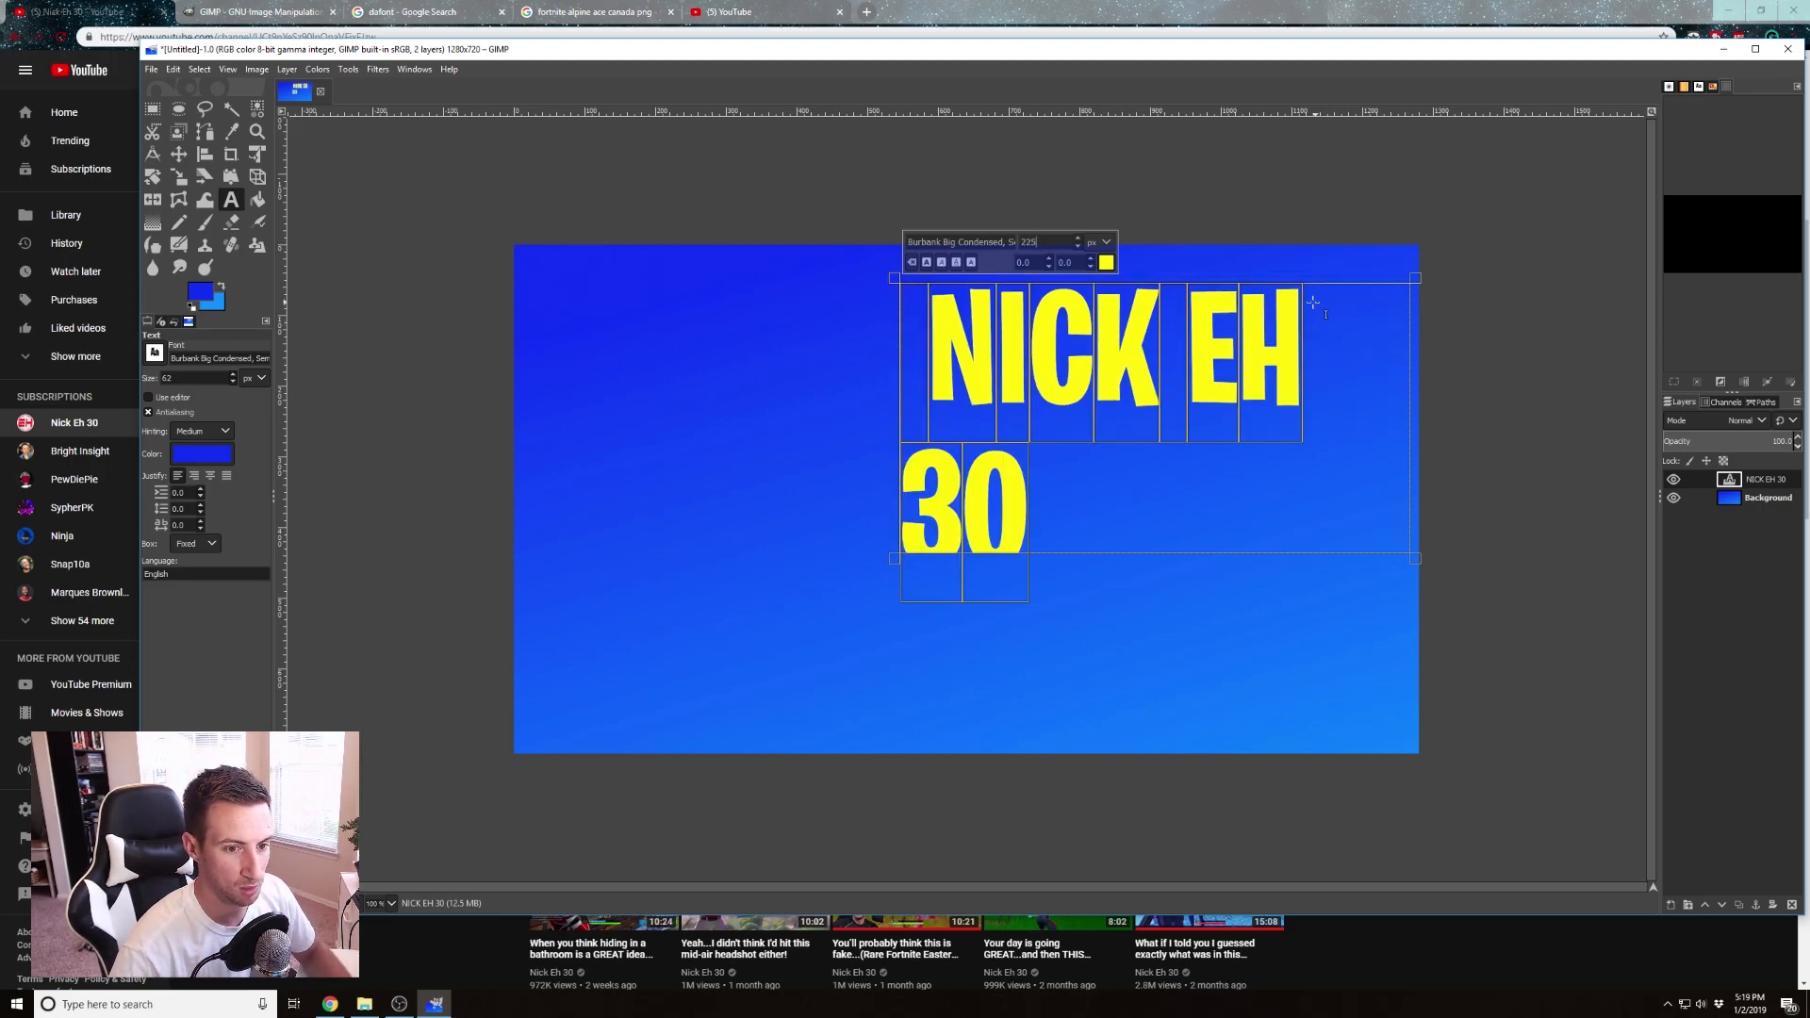
left_click_drag(1413, 278, 1489, 264)
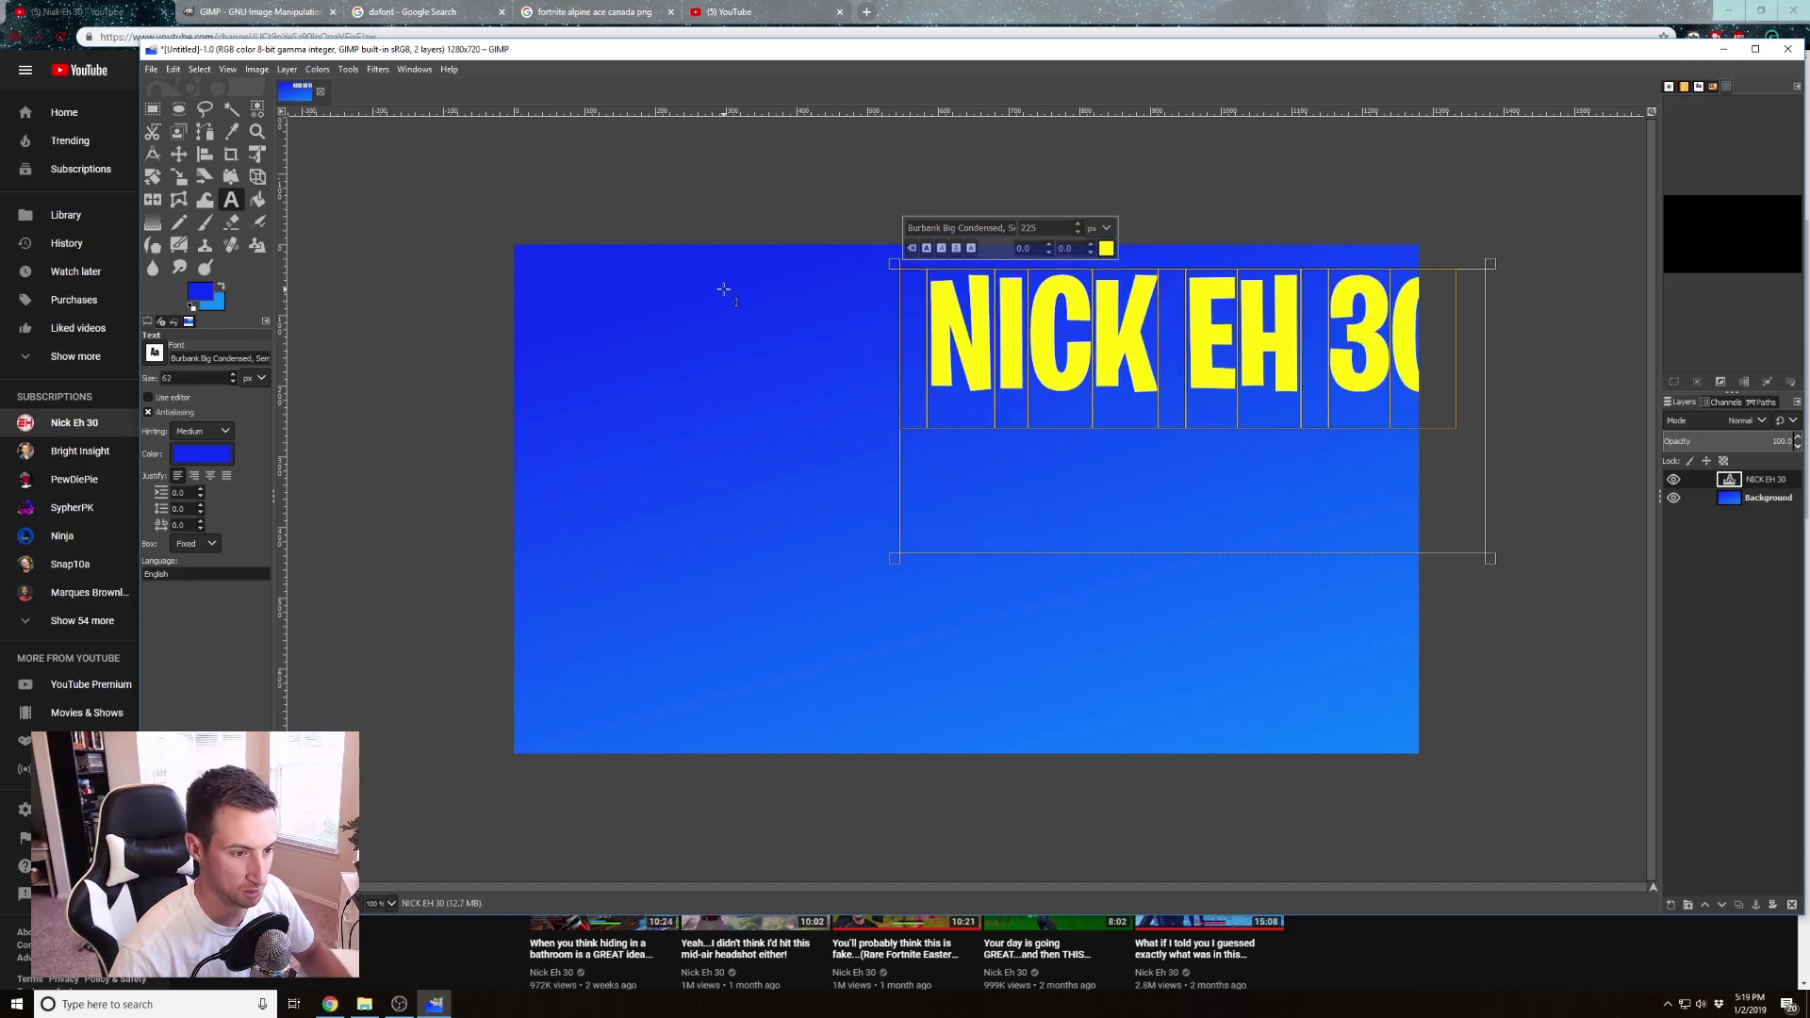
Restore the accidentally replaced NICK EH 30 text and move its layer slightly left so the lettering fits inside the canvas
key("Return")
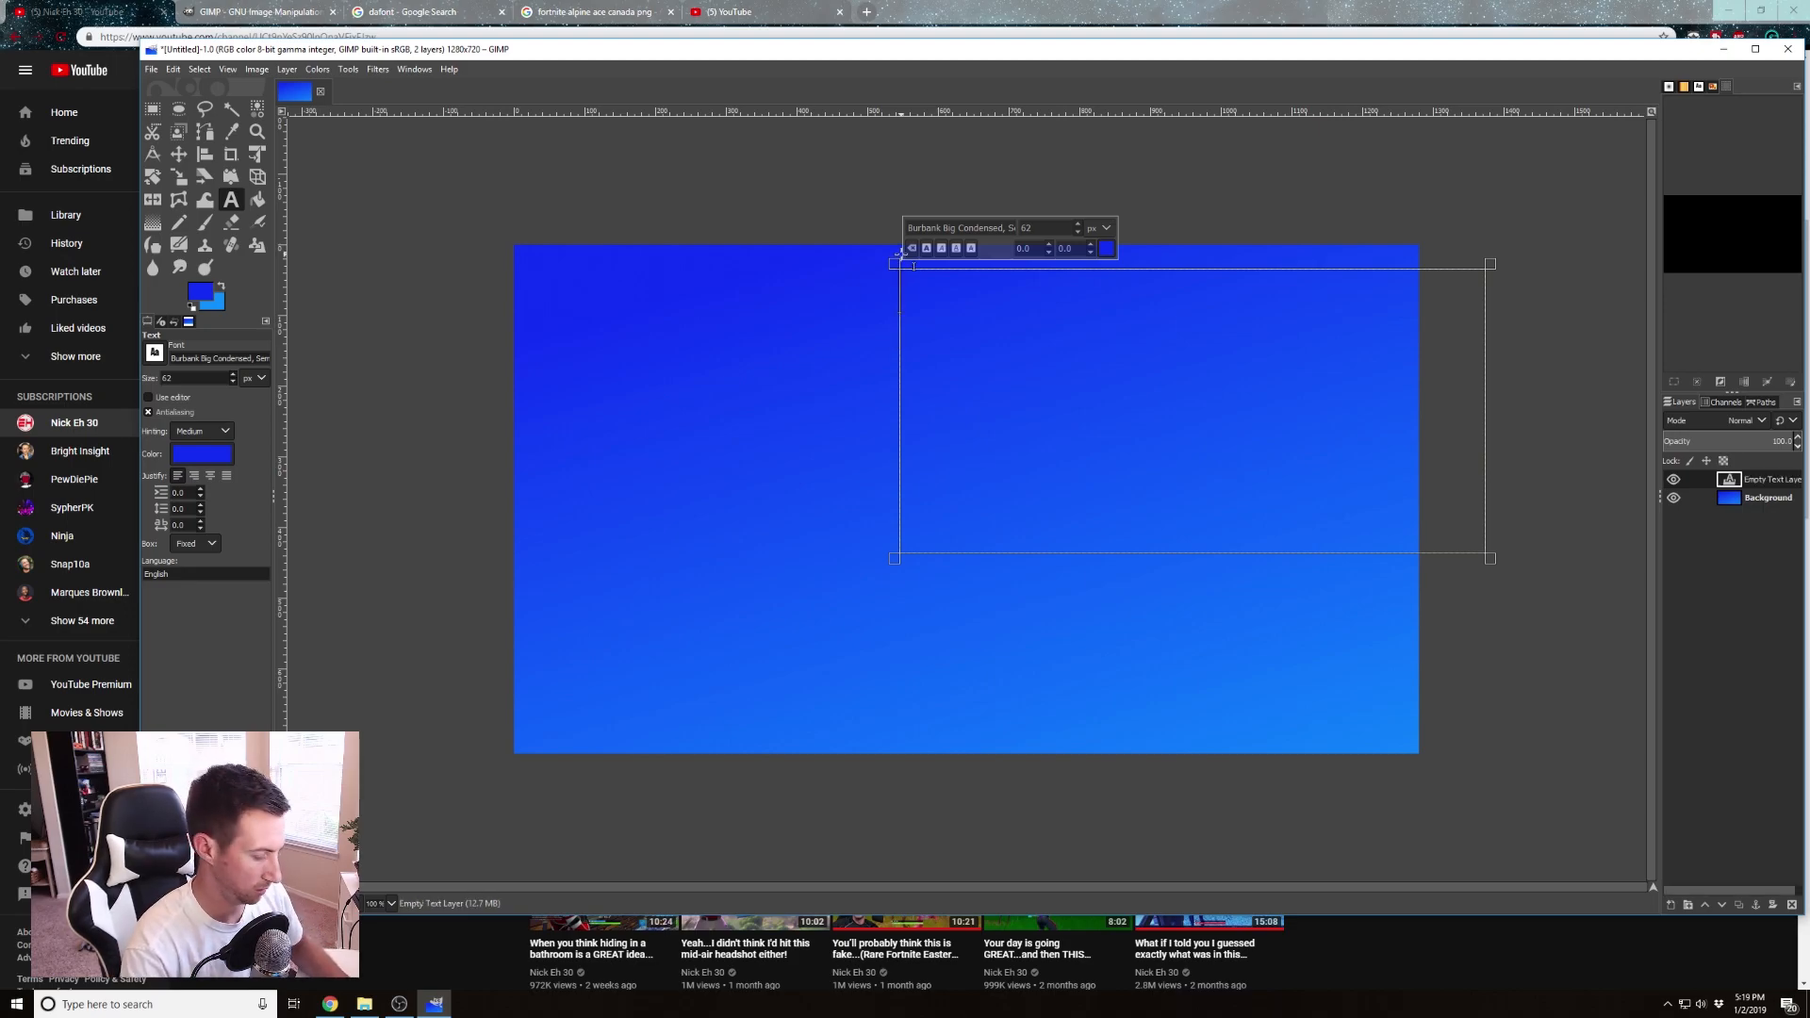
key("ctrl+z")
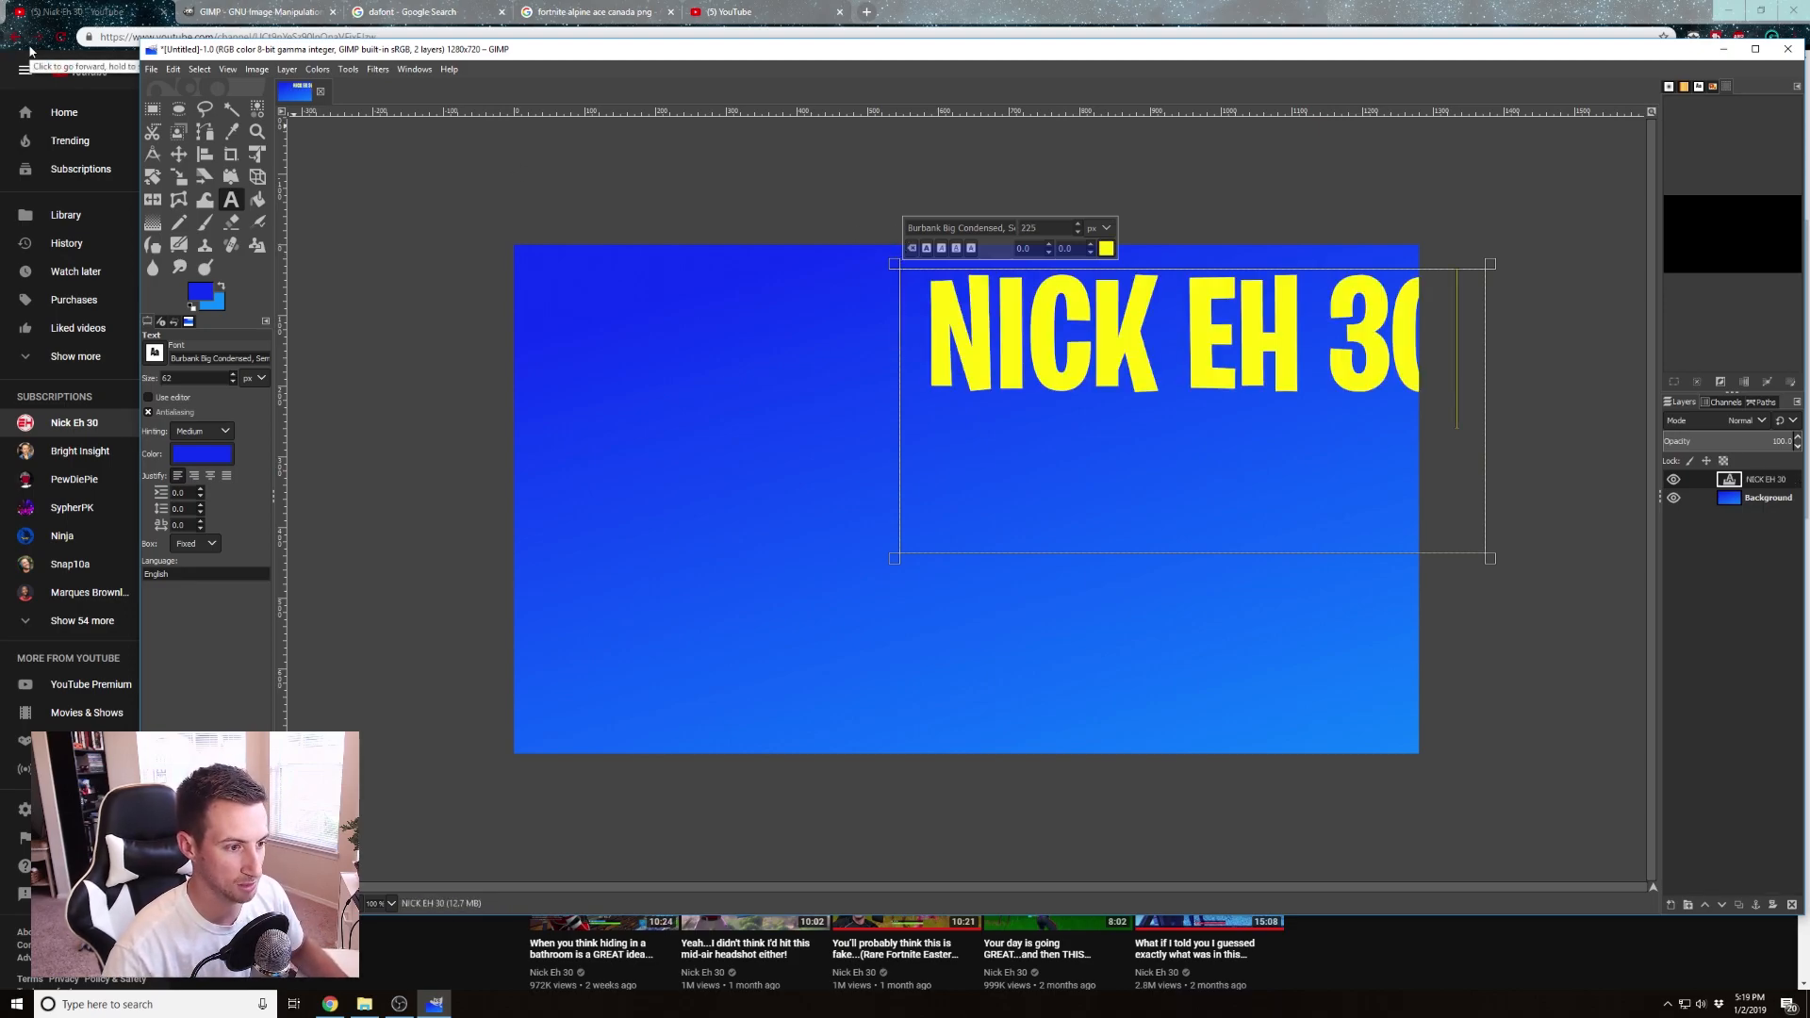
left_click(178, 154)
left_click_drag(995, 336, 951, 331)
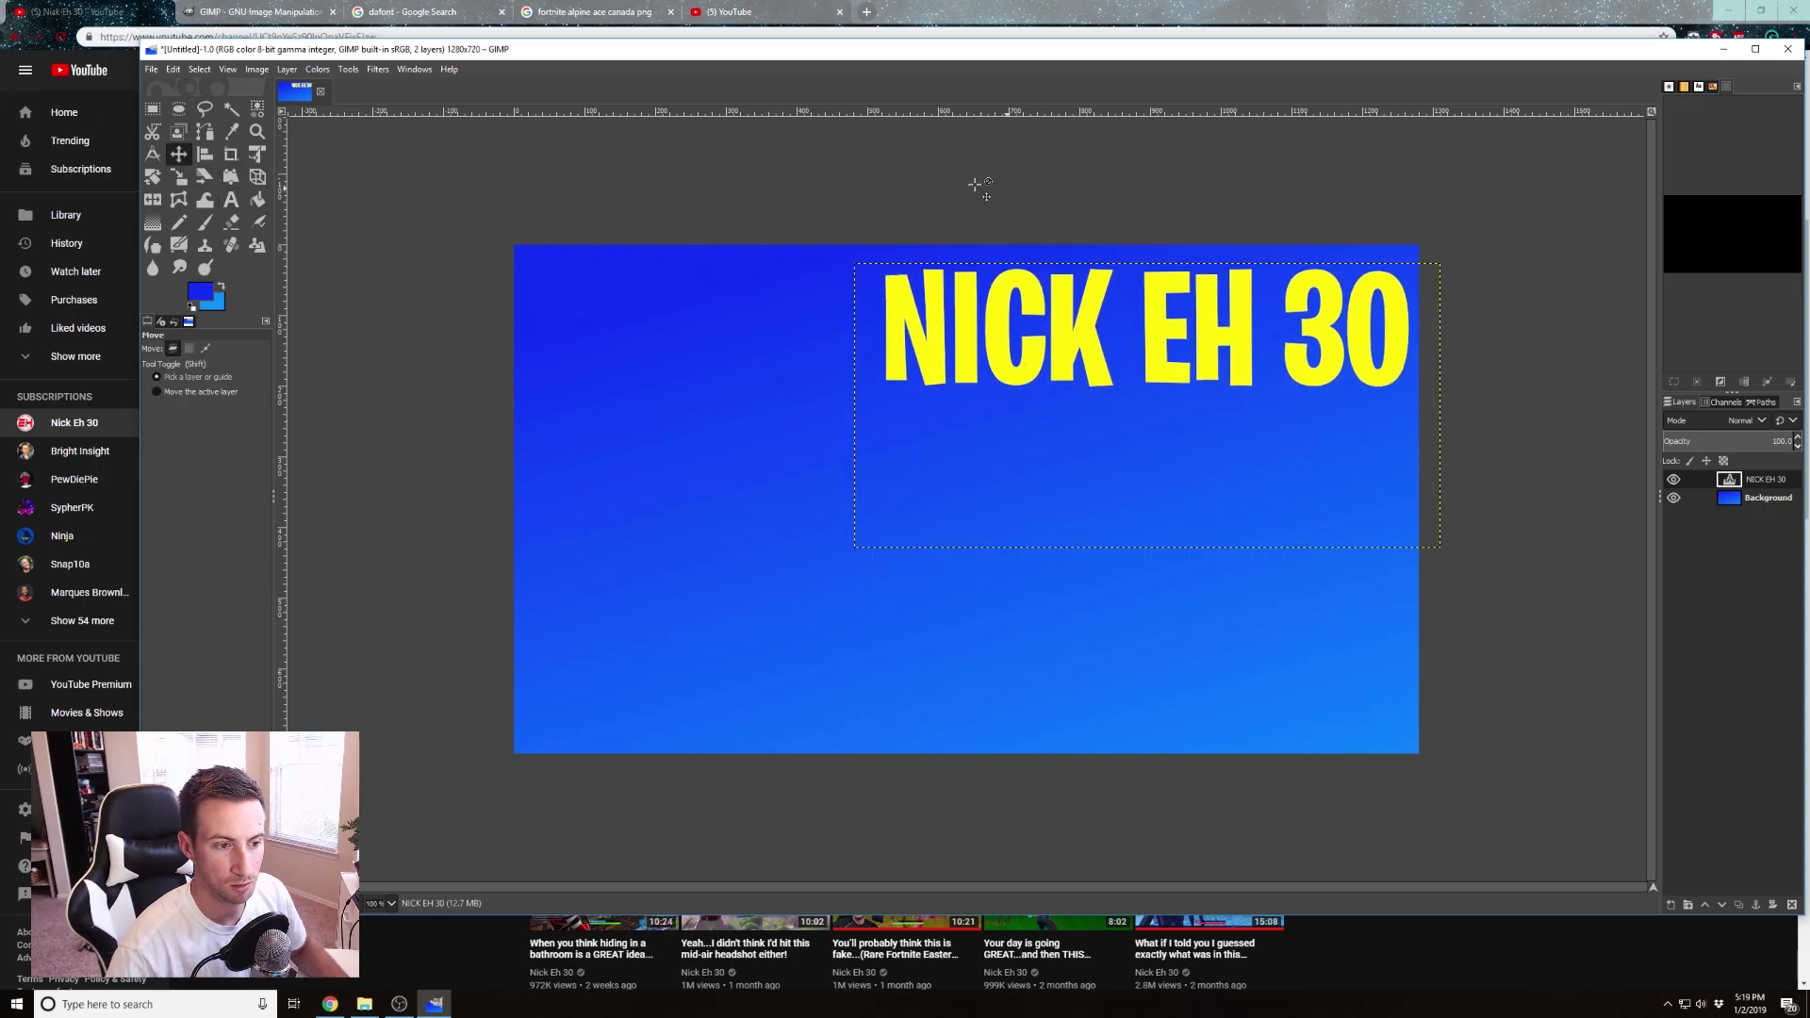
Add a second text layer reading "THUMBNAILS" in the lower right part of the canvas and select all its text
left_click(231, 198)
left_click_drag(865, 671, 1409, 532)
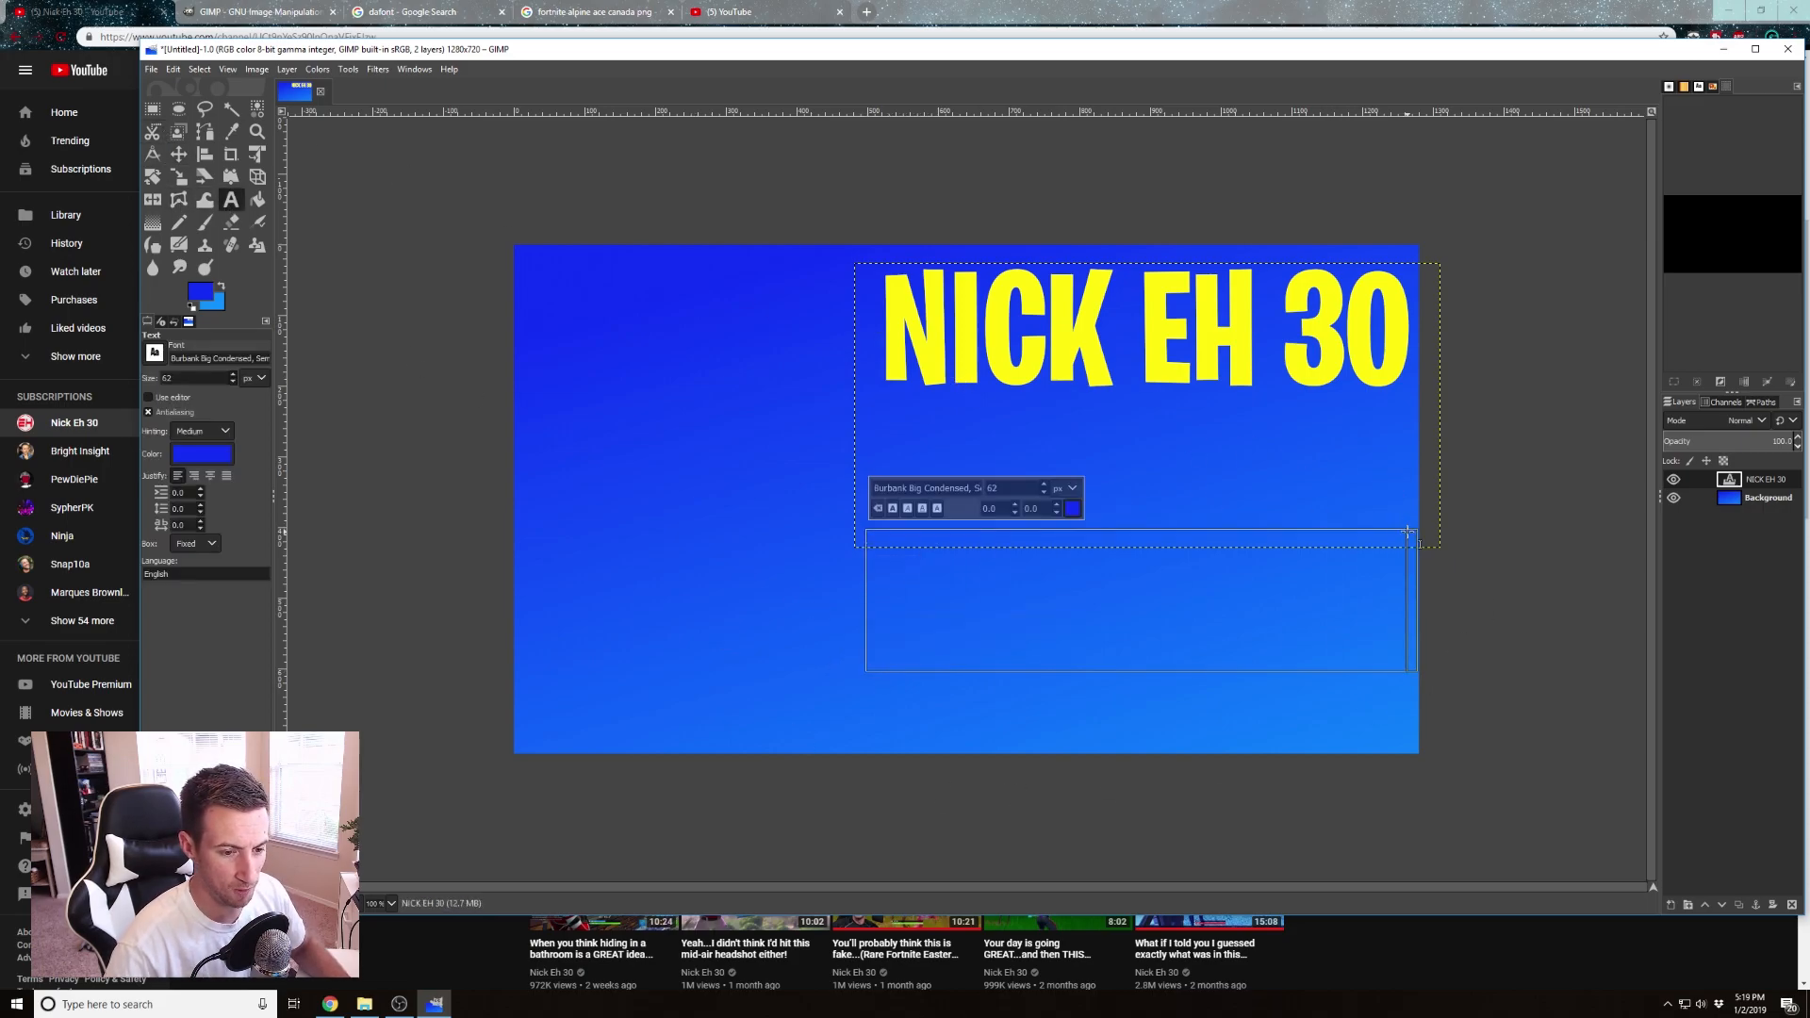
type("THUM")
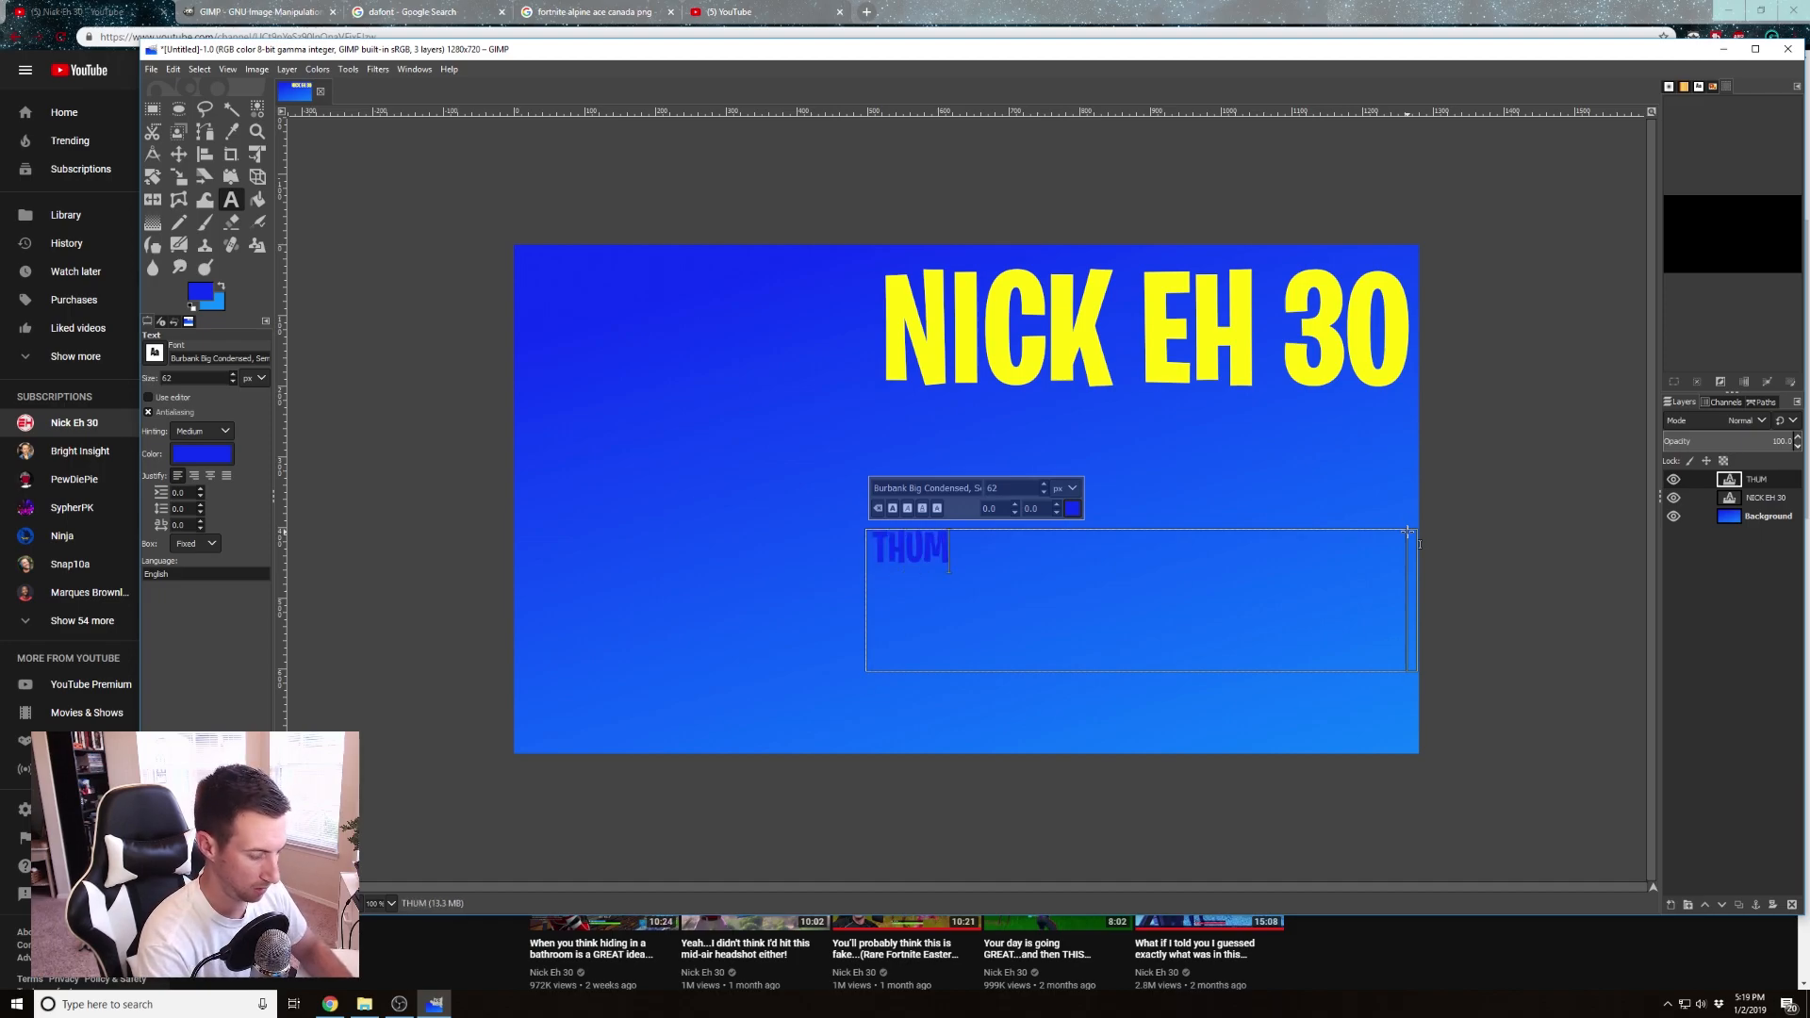
type("BNAILS")
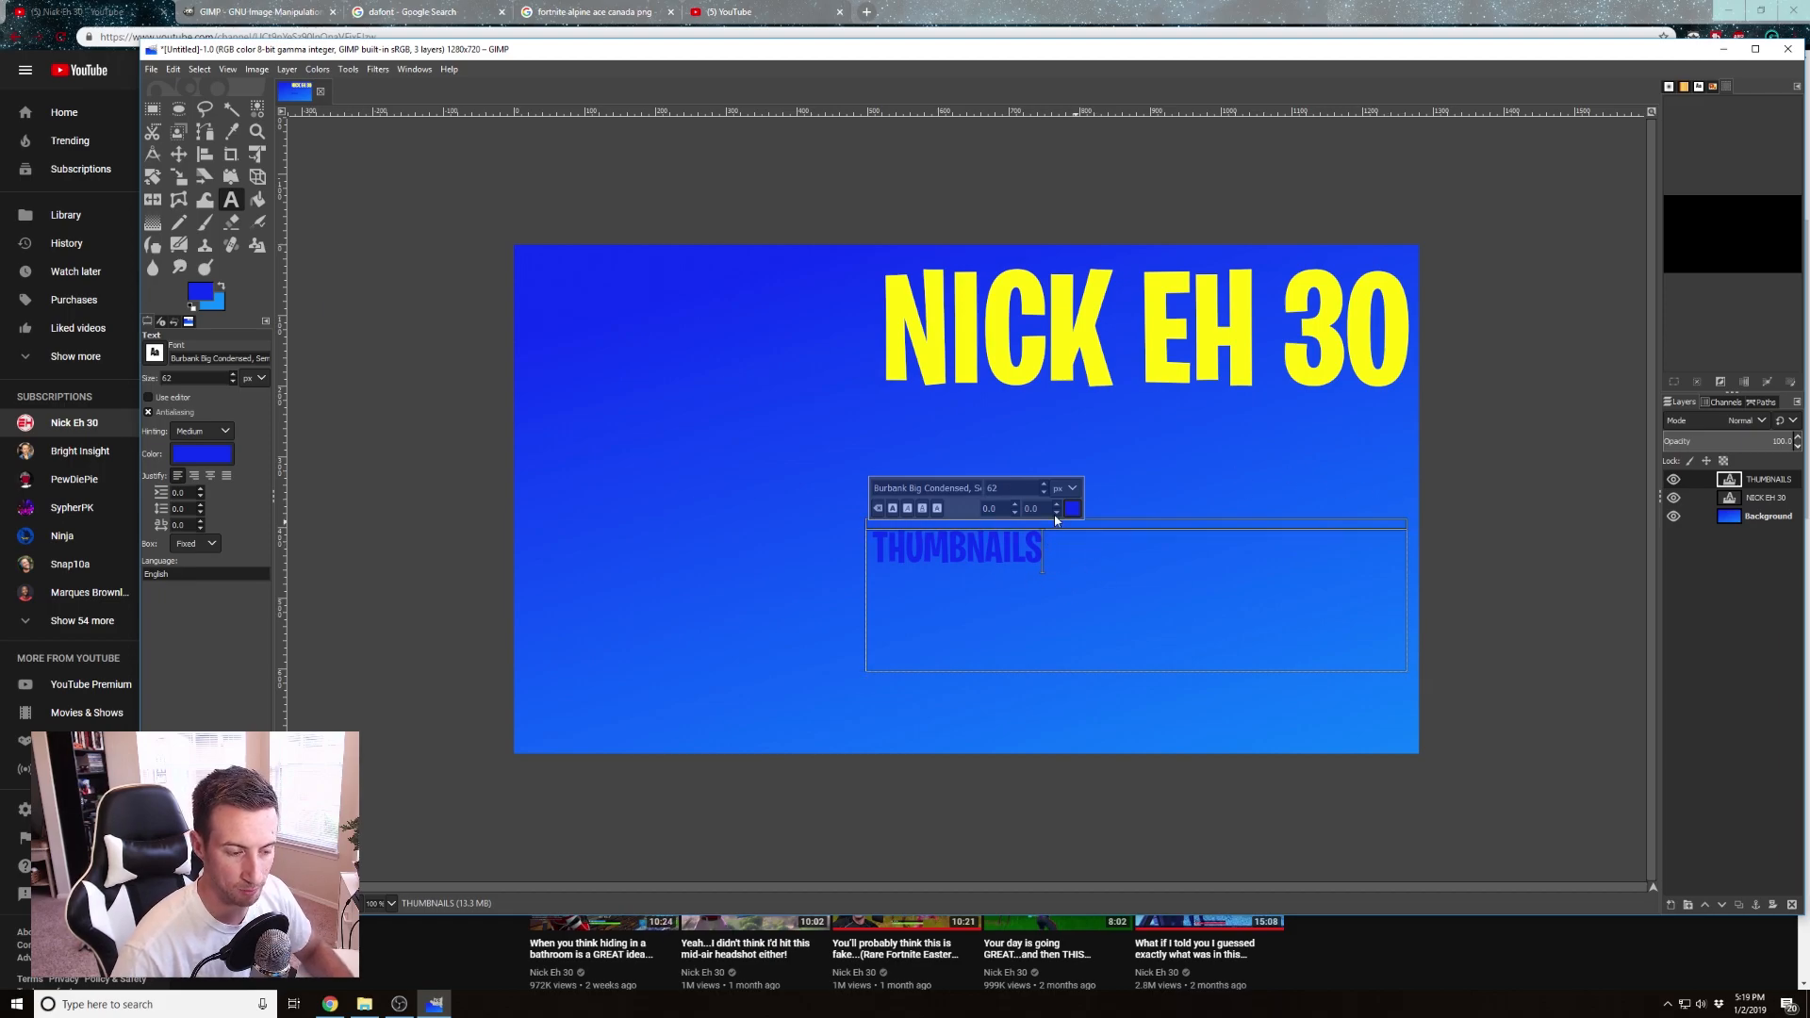
left_click_drag(1058, 554, 778, 543)
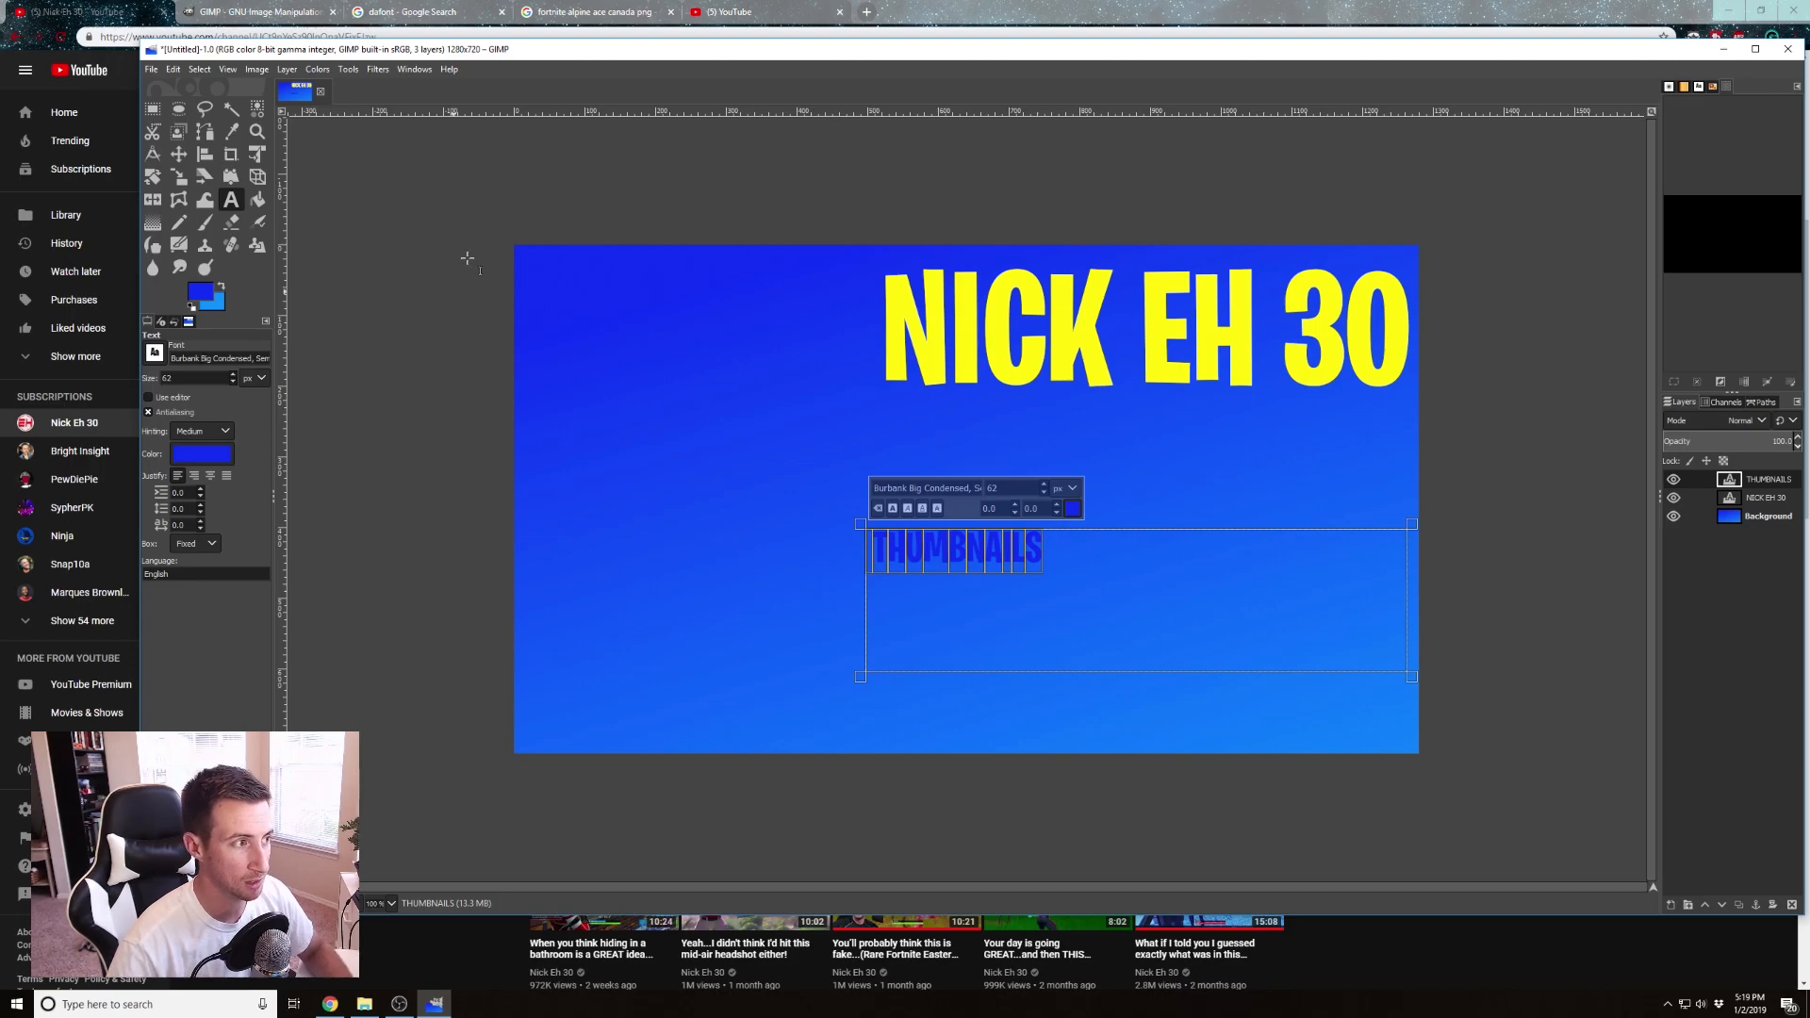
Look over DaFont's recently added fonts and the GIMP website in the browser, and return to GIMP to view its installed font list
left_click(441, 12)
left_click(198, 183)
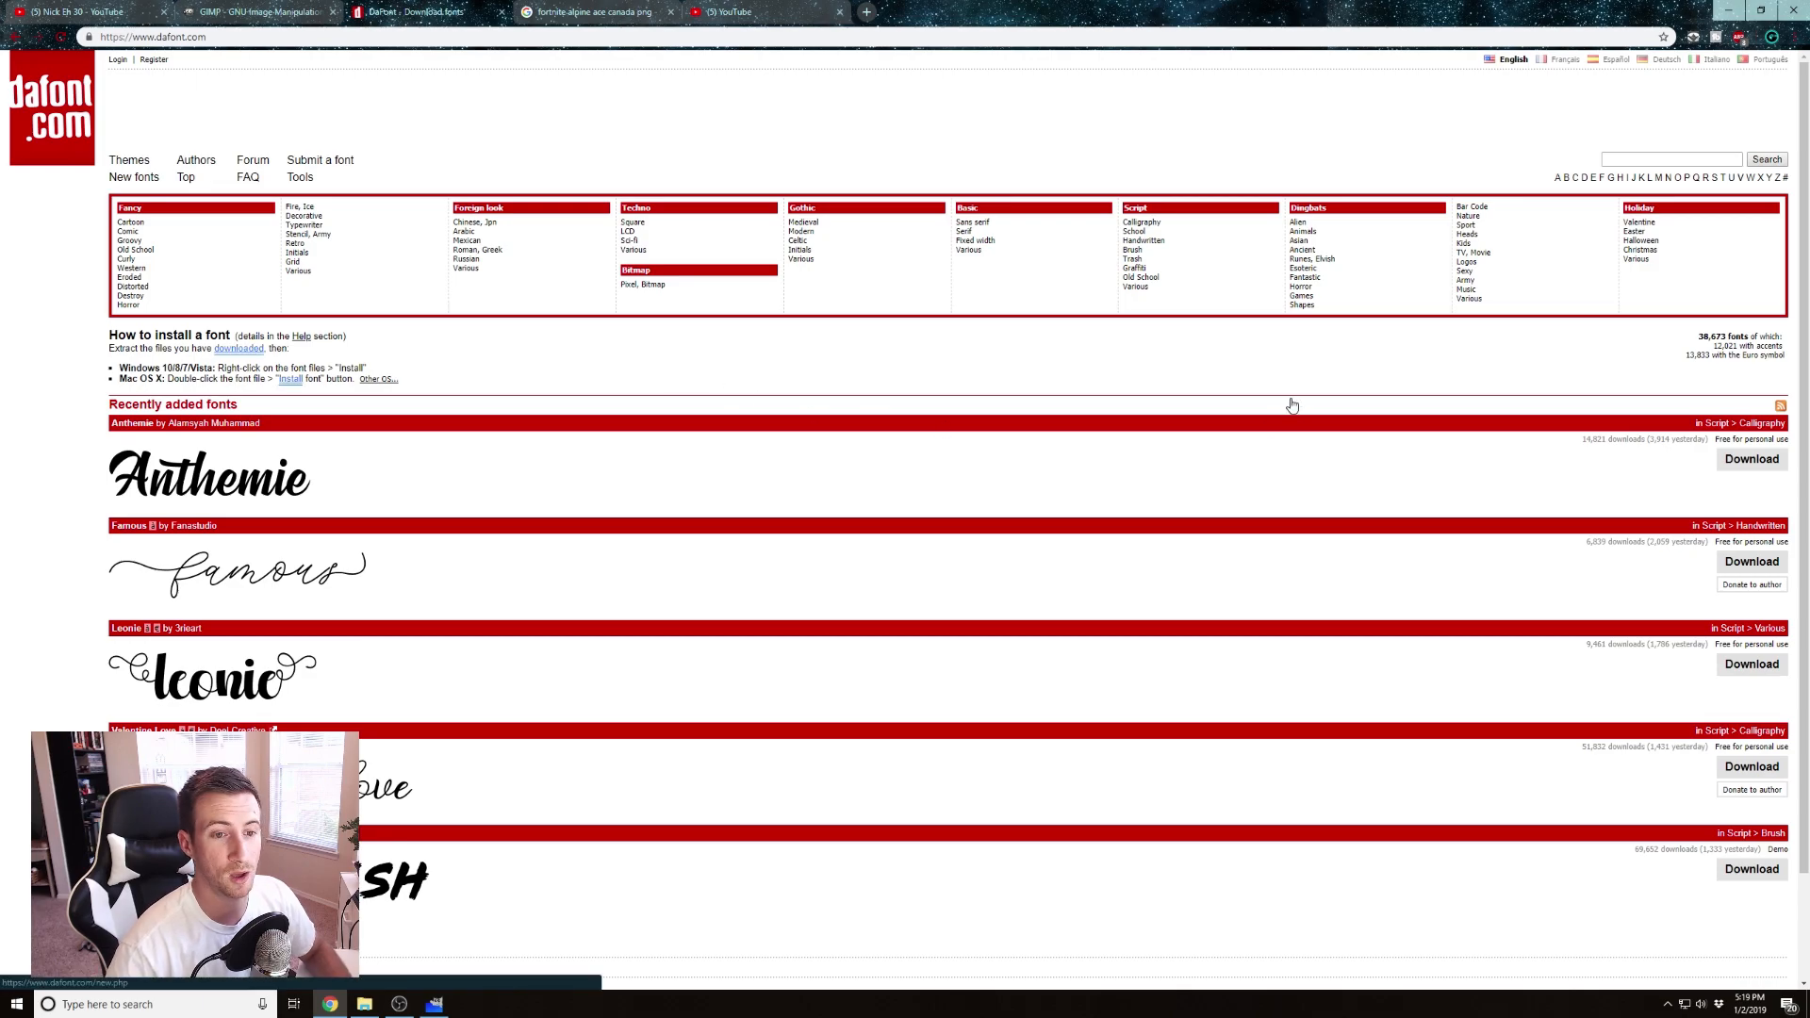
scroll(677, 328, "down", 3)
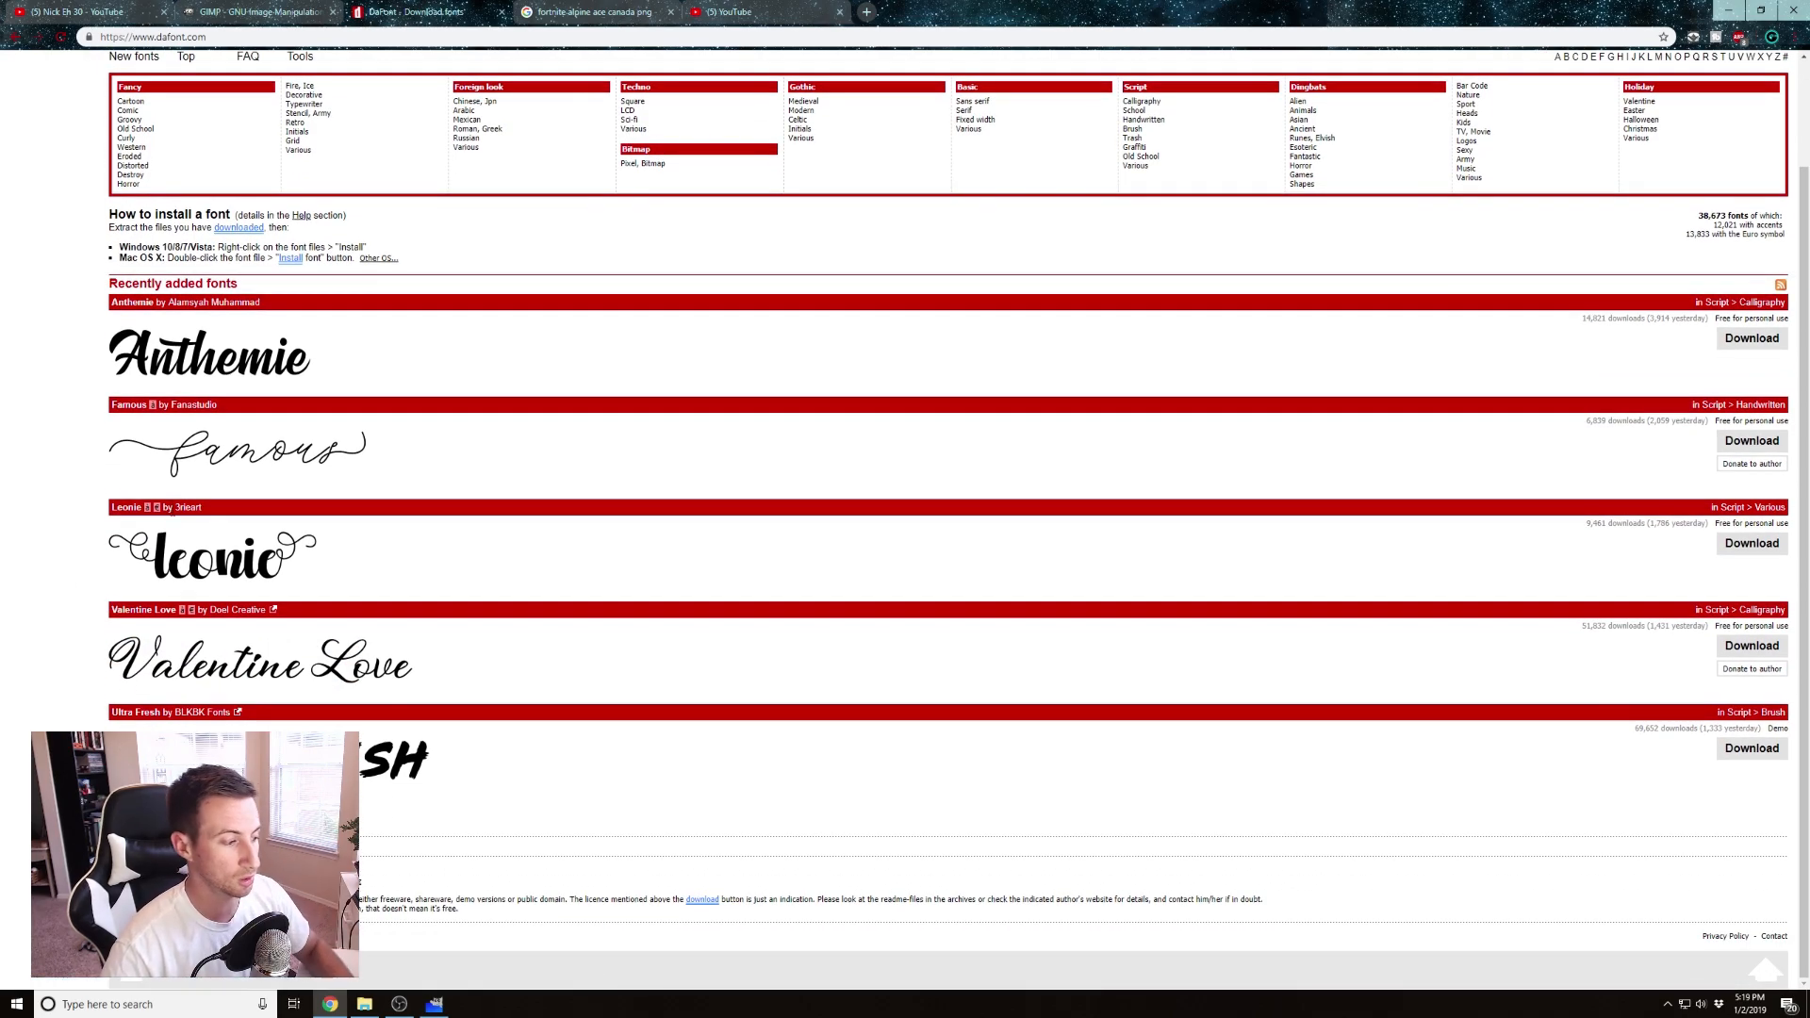
scroll(716, 536, "up", 3)
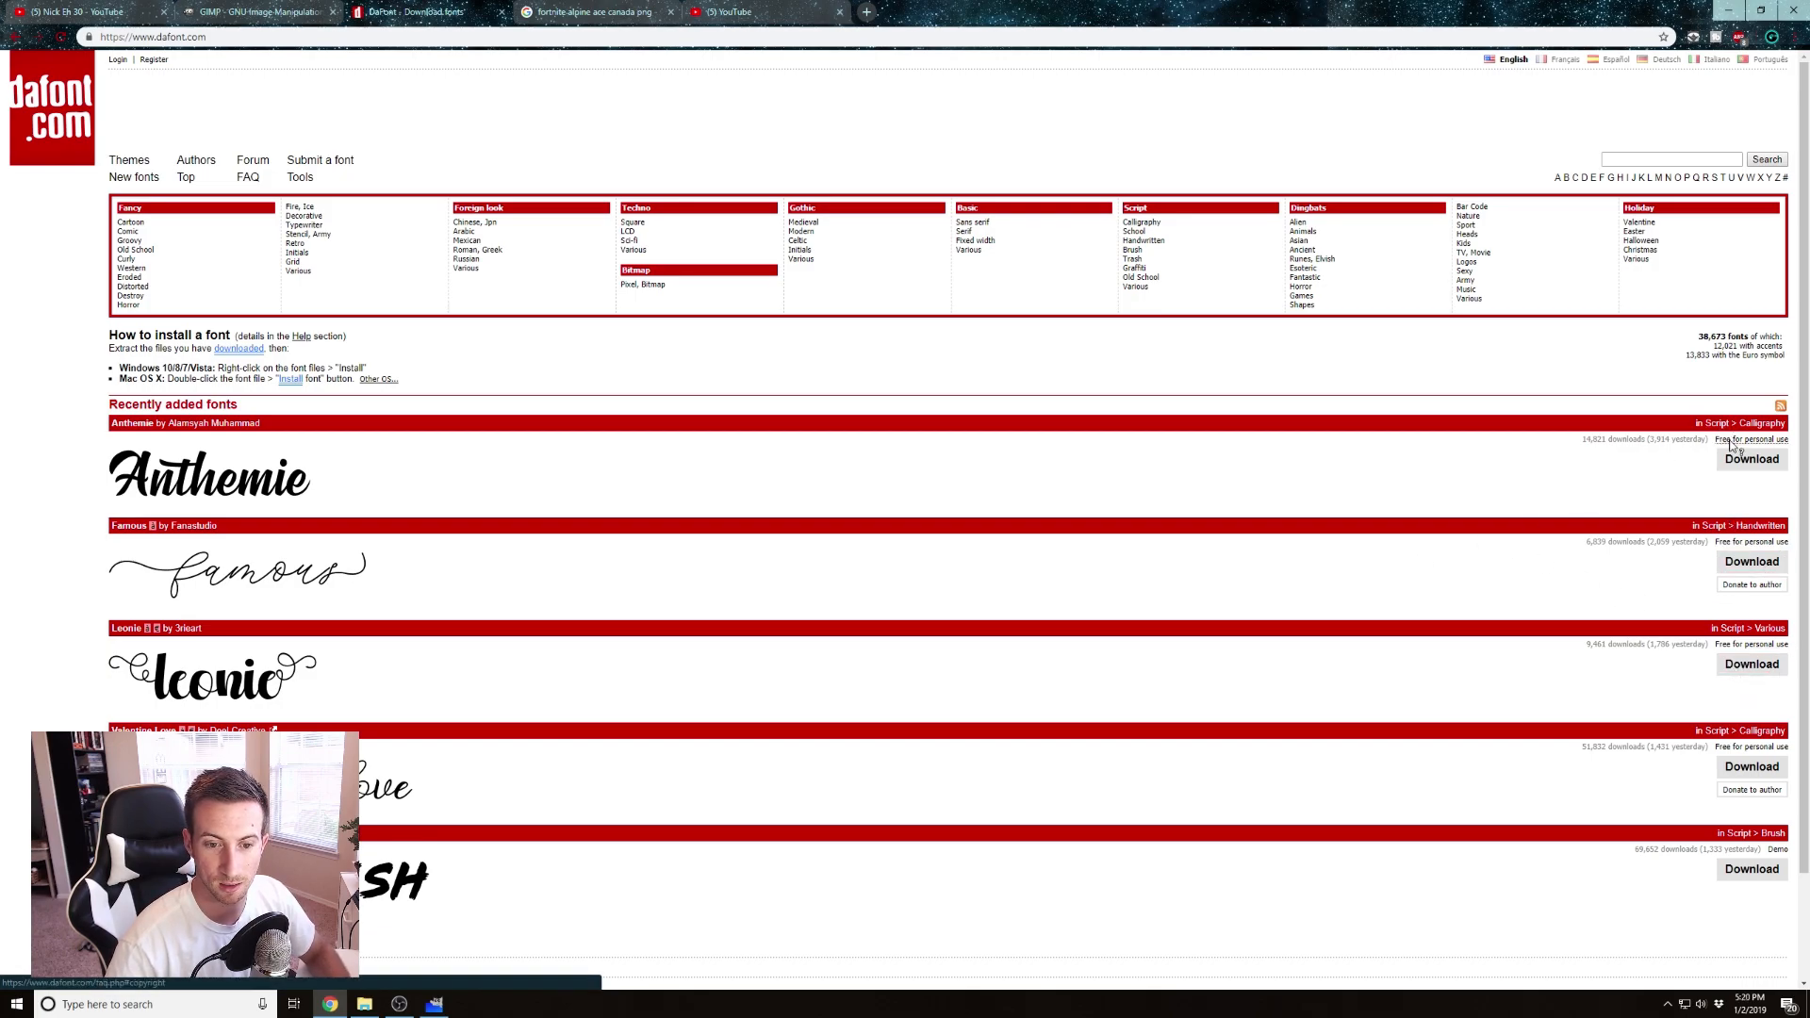
left_click(296, 17)
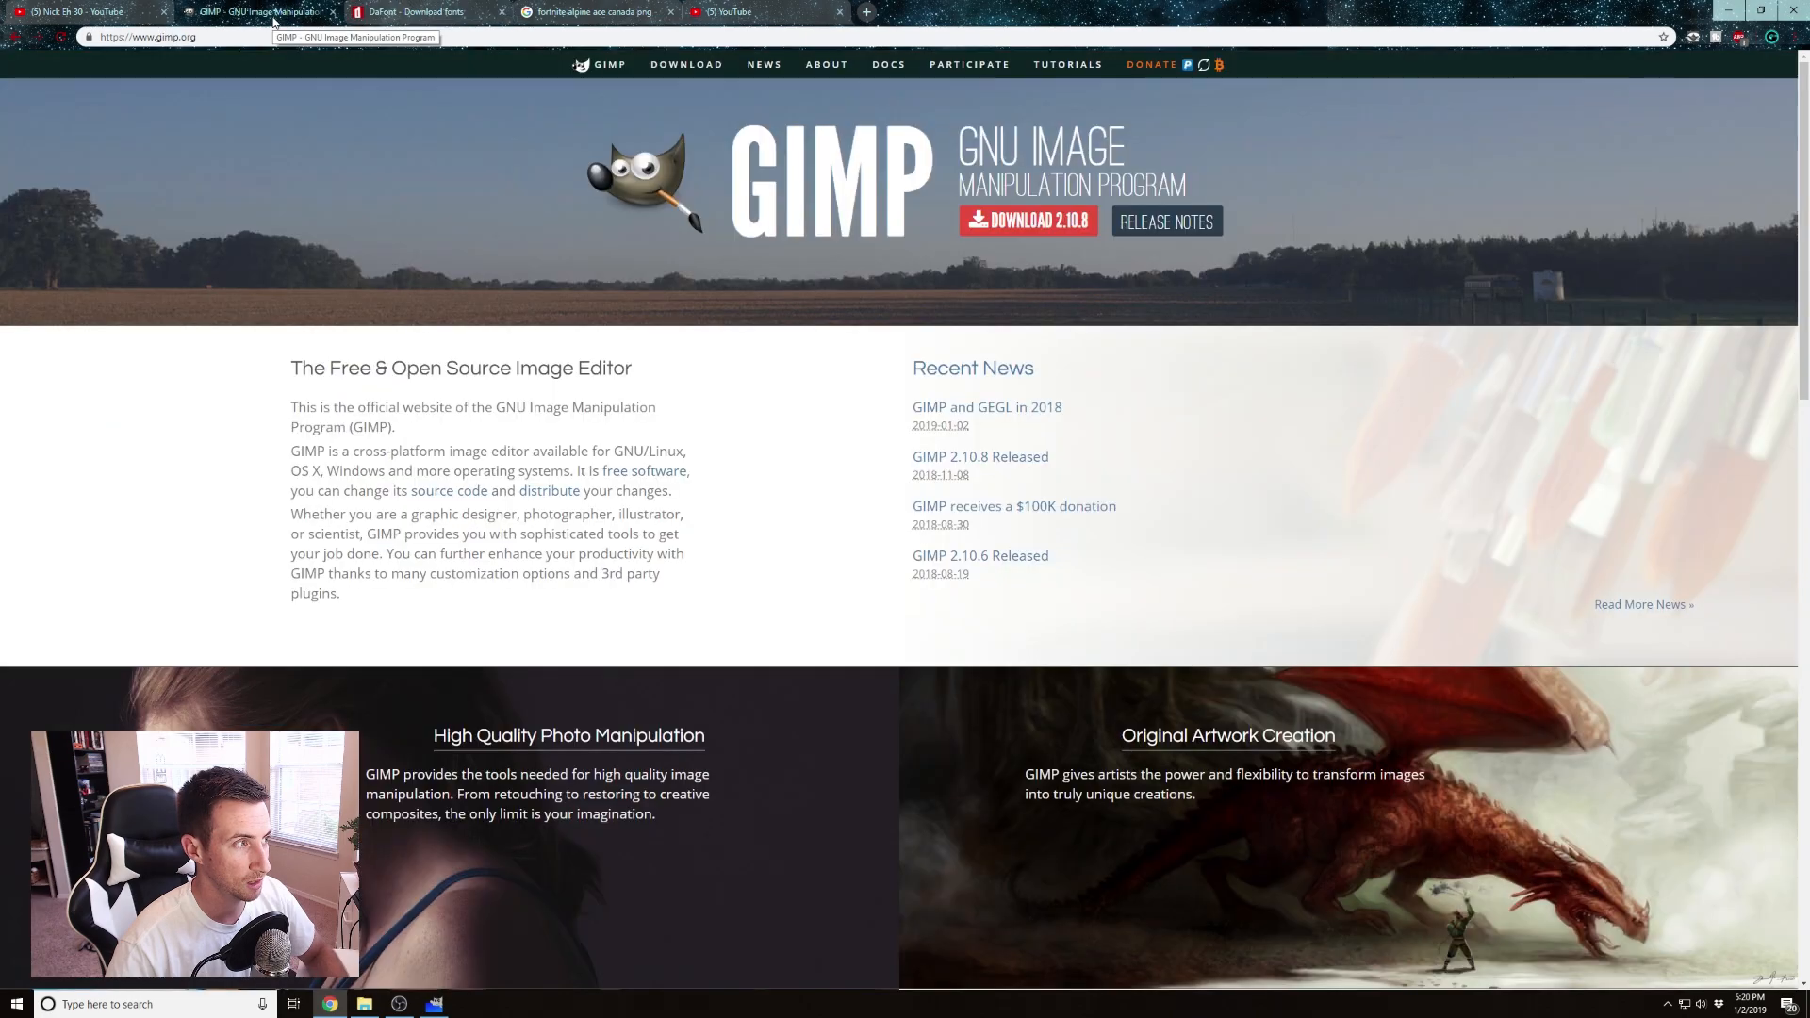
left_click(434, 1005)
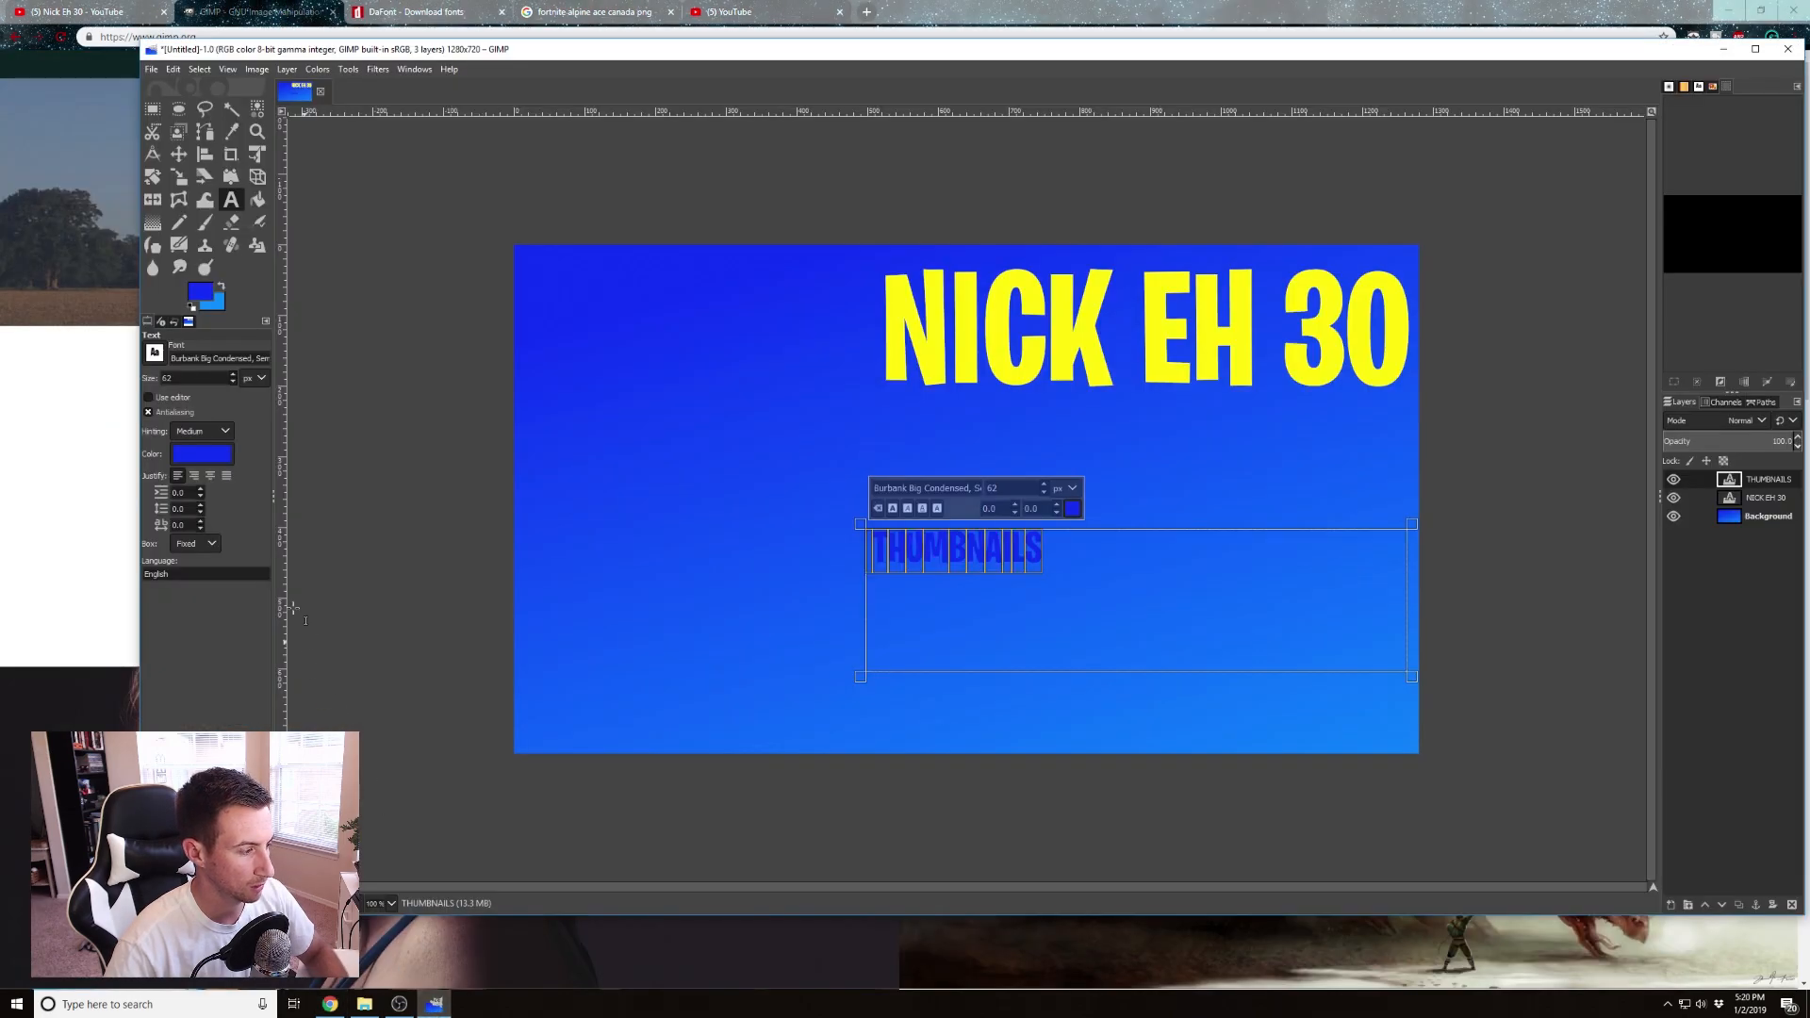
left_click(156, 354)
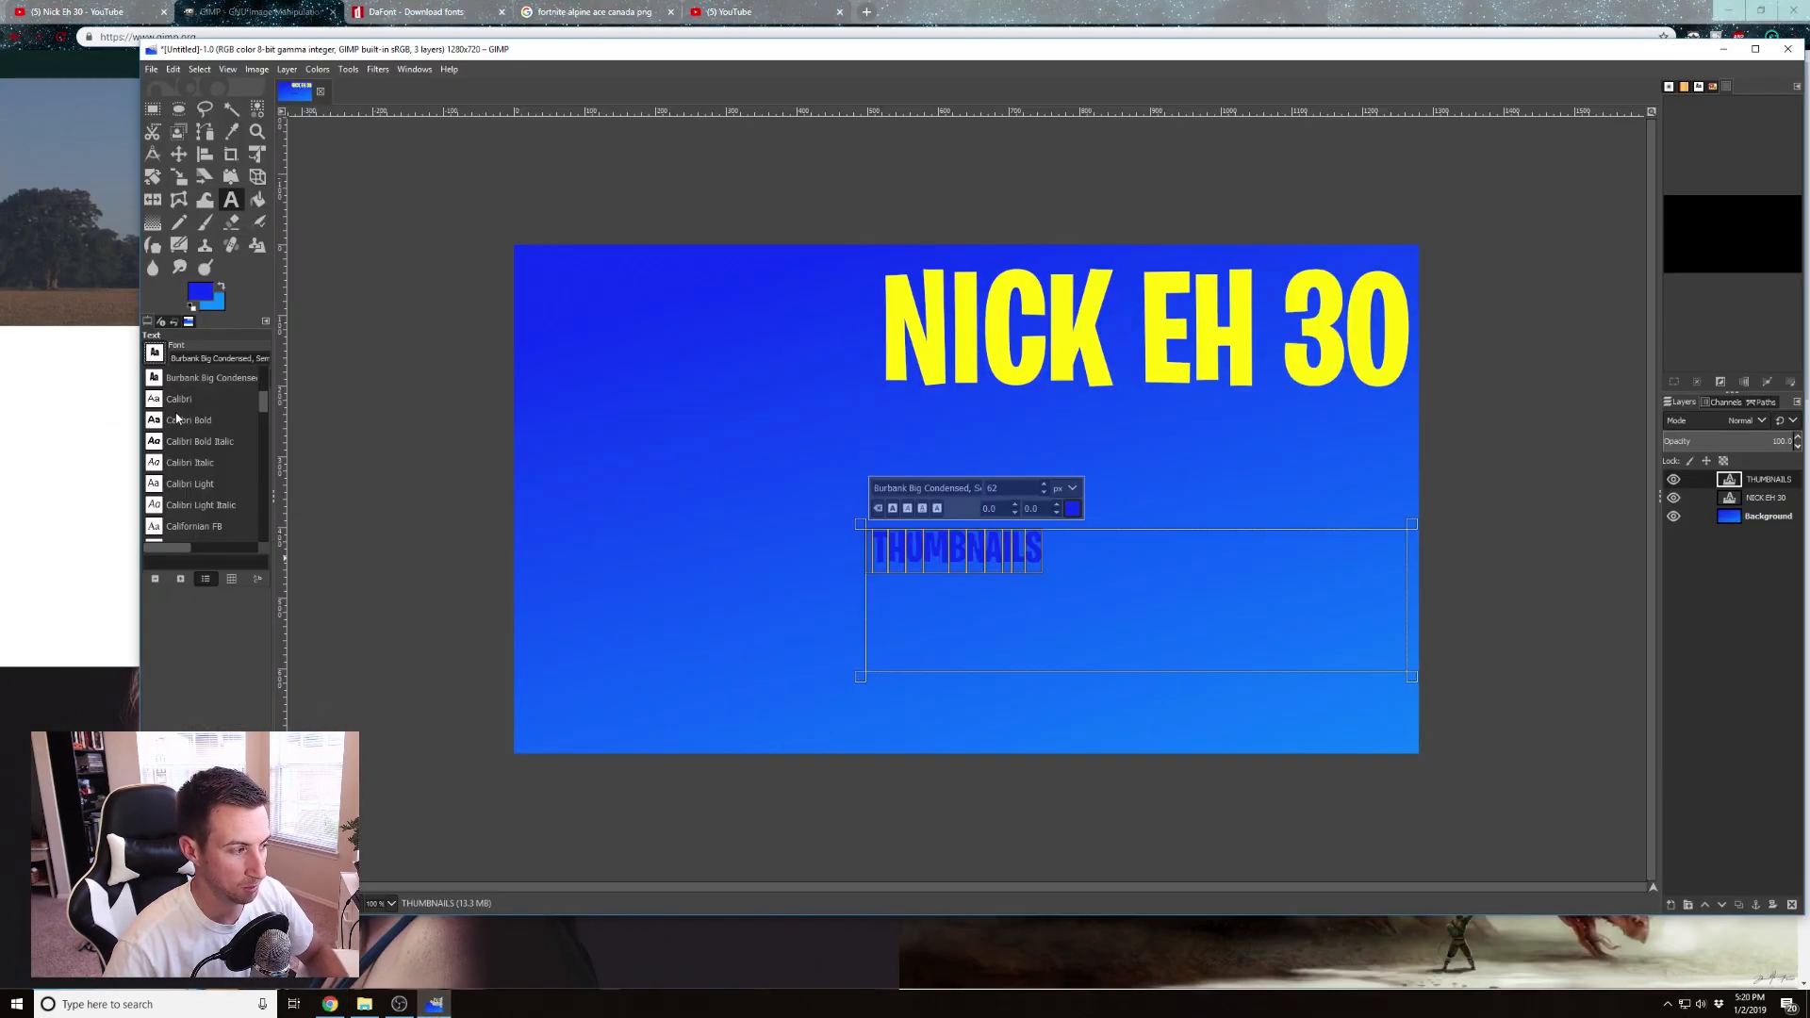
left_click(199, 700)
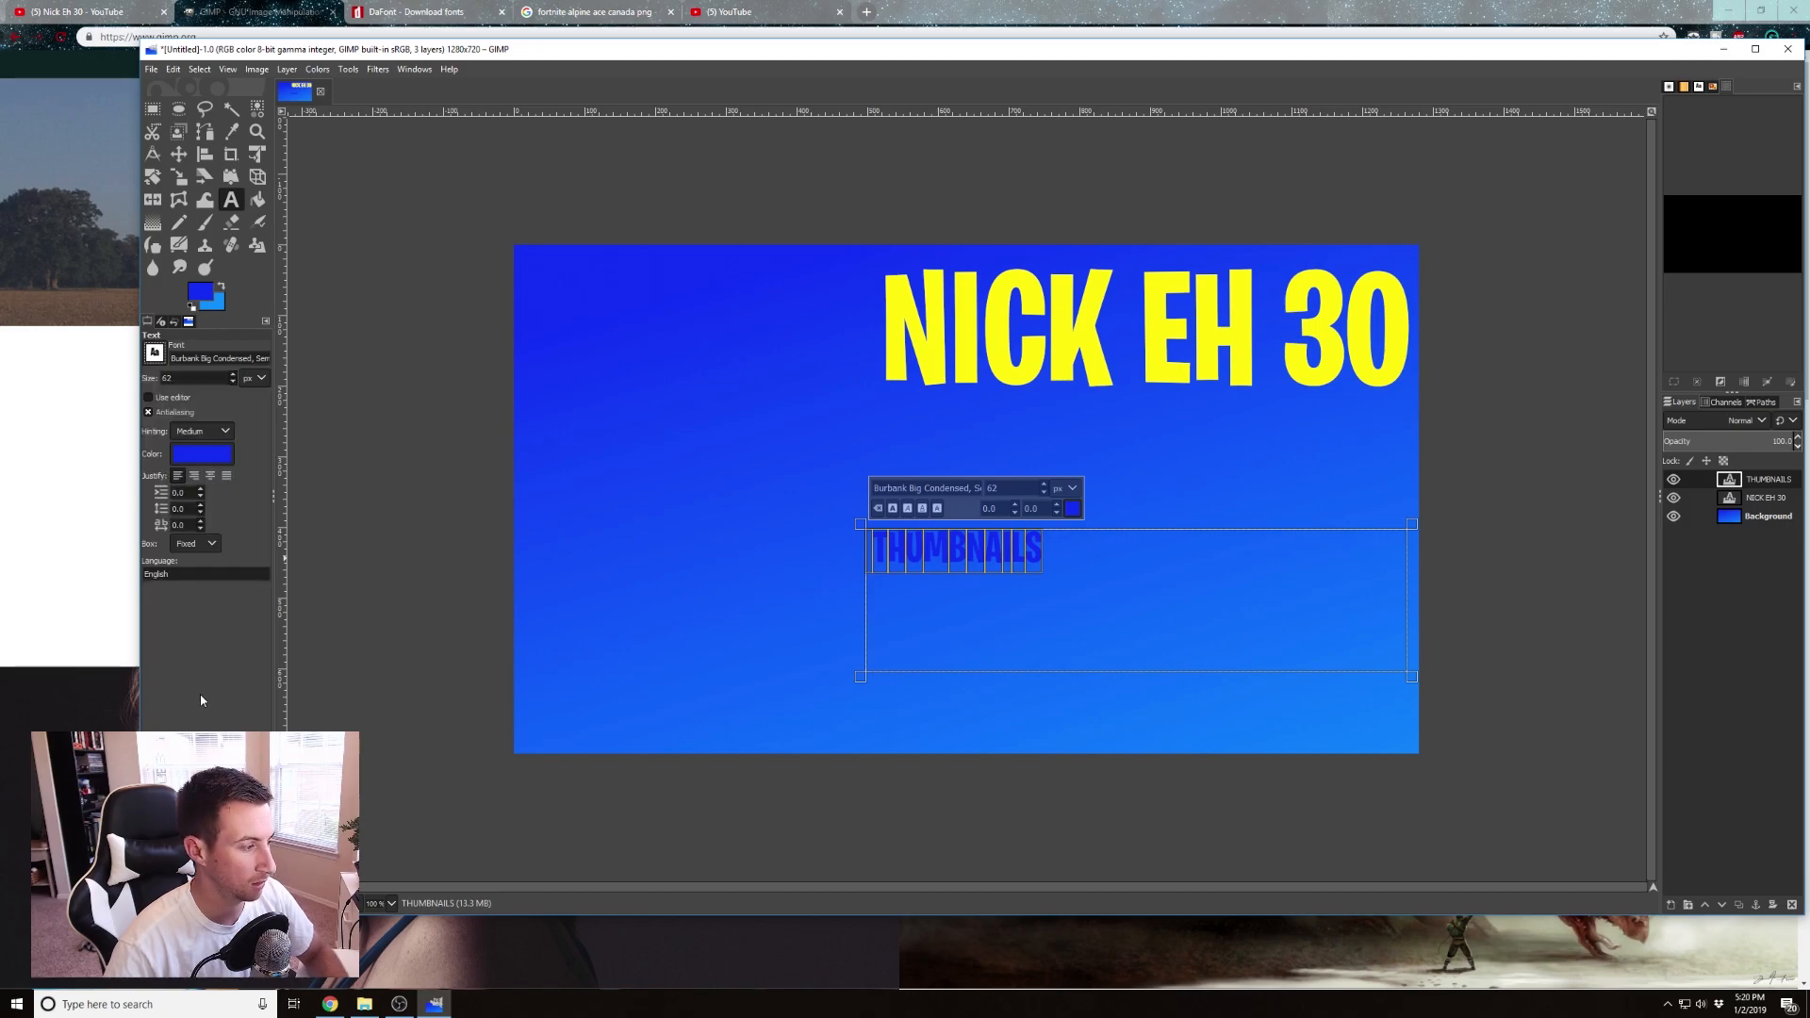
Recolor the selected THUMBNAILS text white
left_click(1072, 508)
left_click_drag(1017, 429, 948, 427)
left_click(1119, 623)
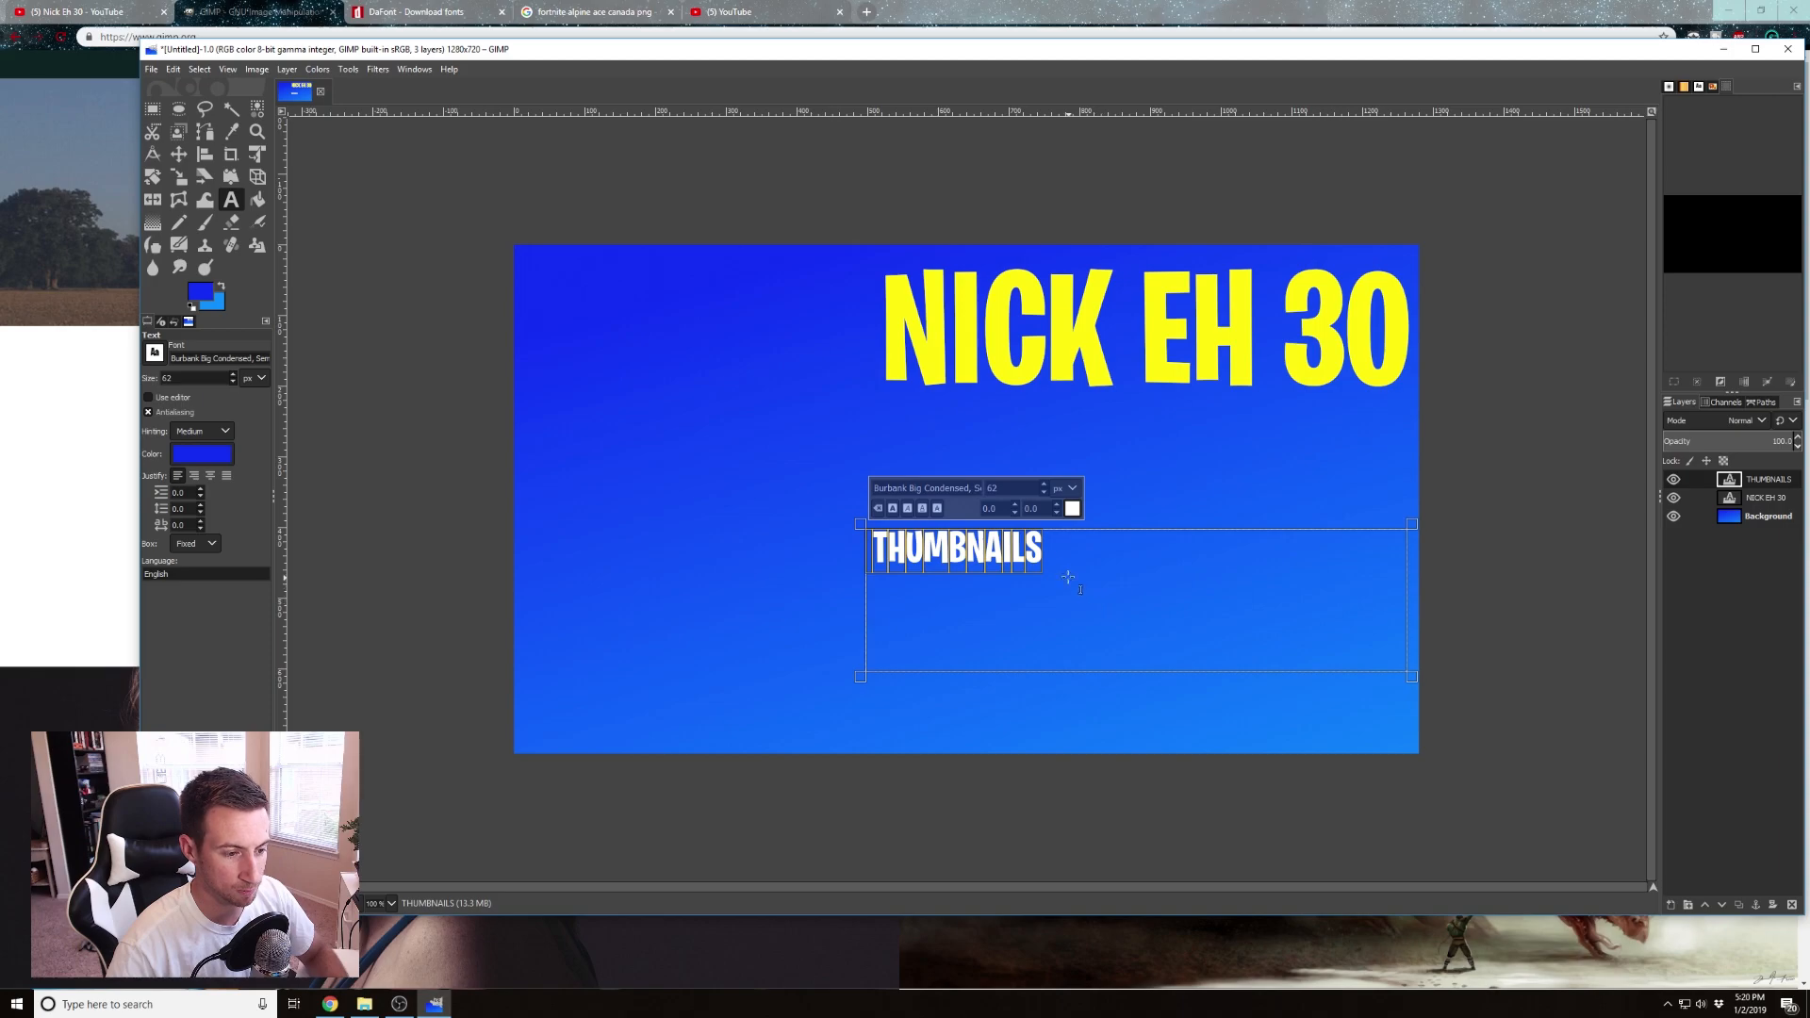
Enlarge the THUMBNAILS text to 185 px and resize its text box so the whole word fits inside
left_click_drag(1003, 489, 982, 488)
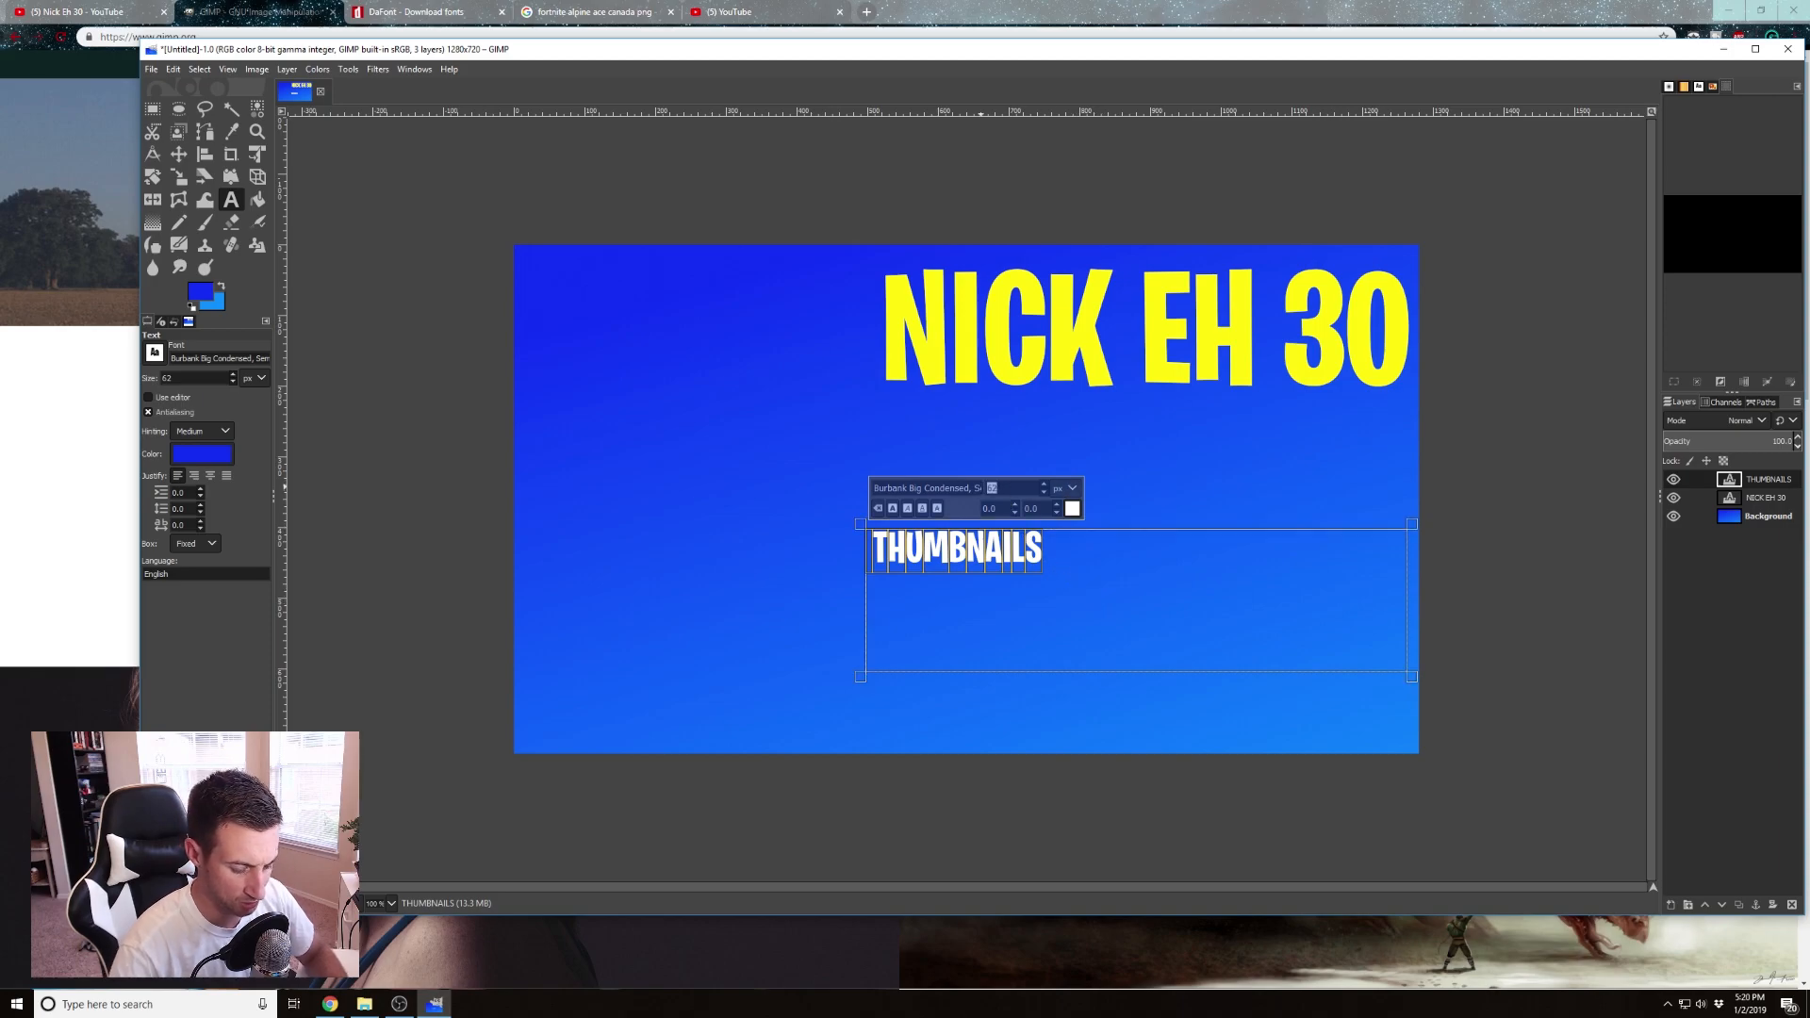
type("150")
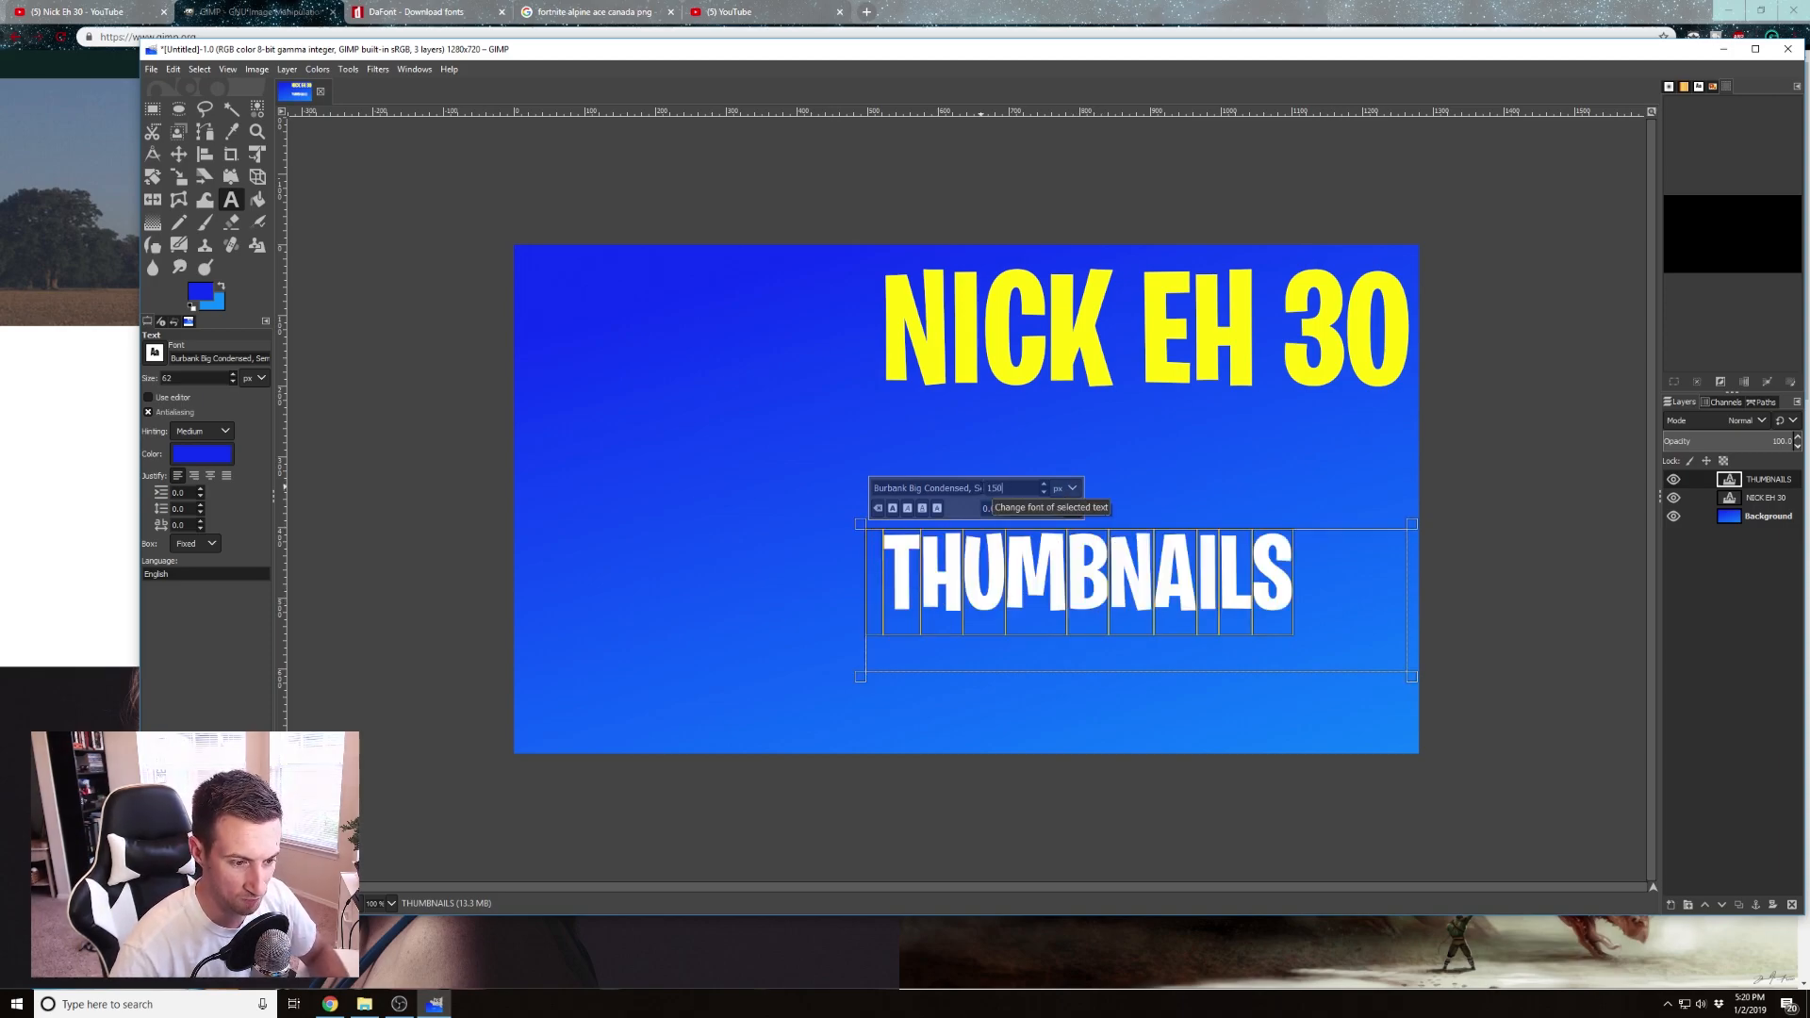
key("BackSpace")
key("BackSpace")
type("7")
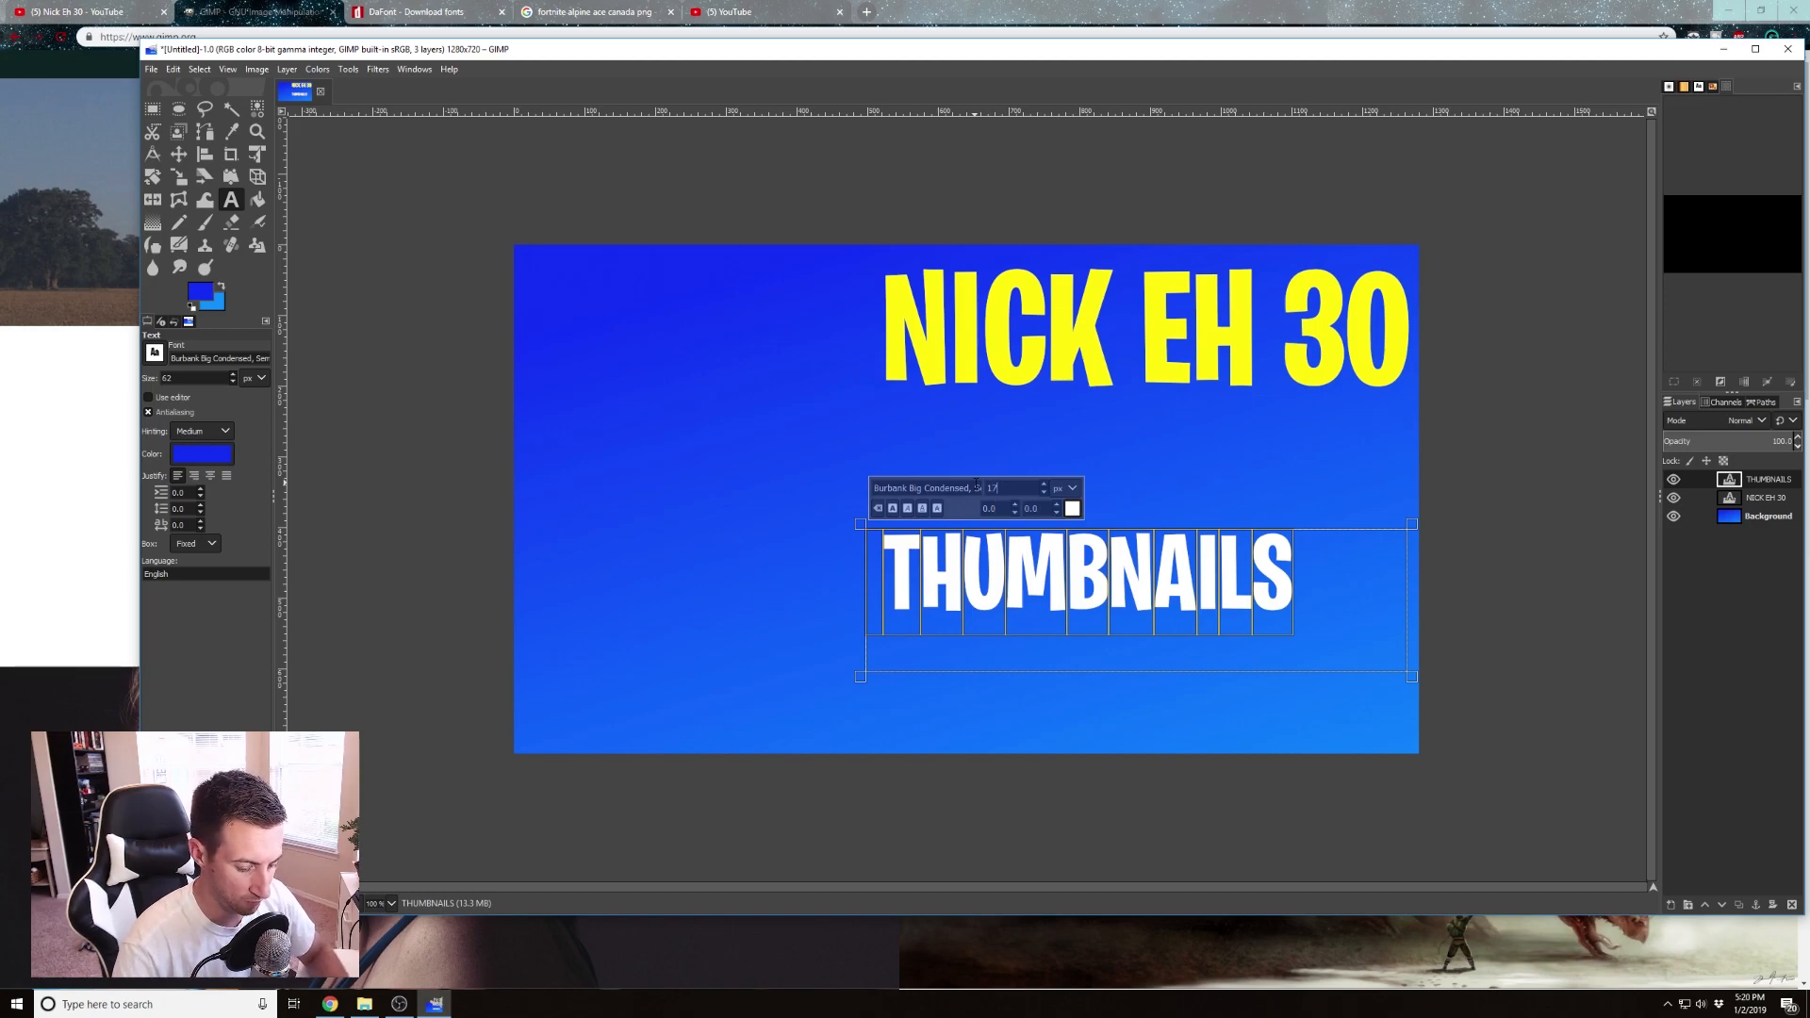
type("5")
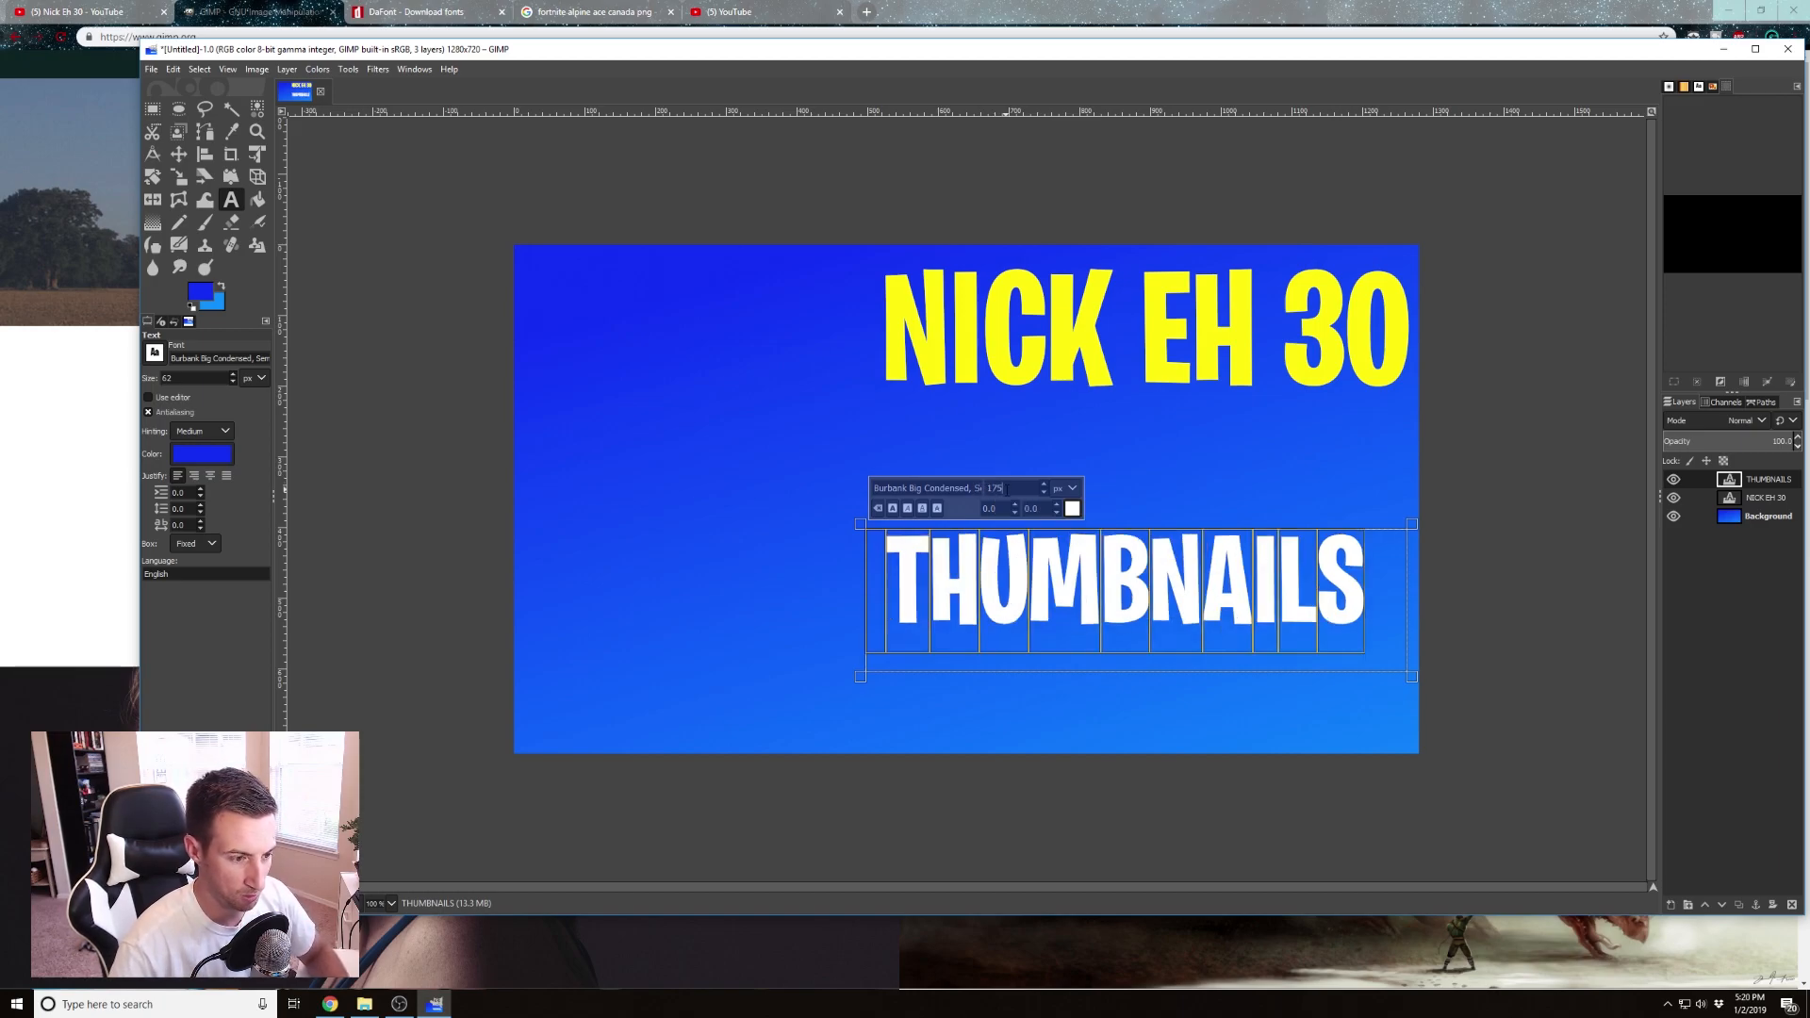
key("BackSpace")
key("BackSpace")
type("95")
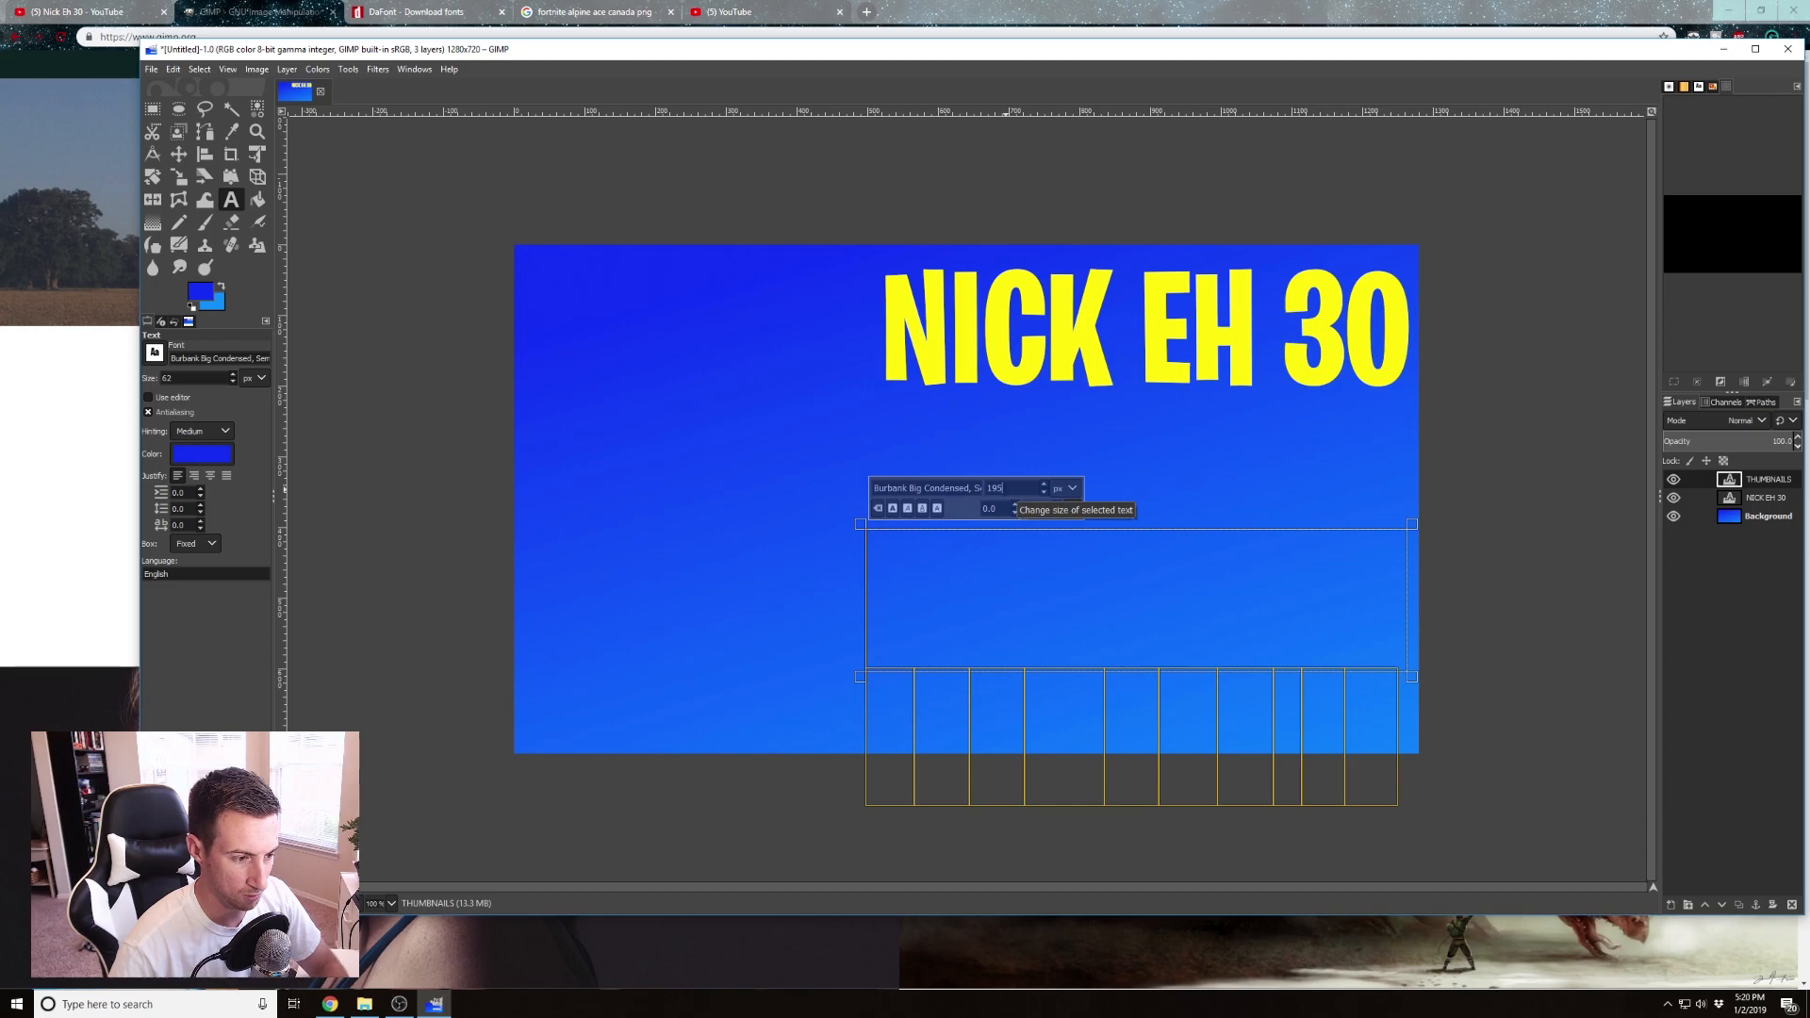
left_click_drag(859, 524, 816, 510)
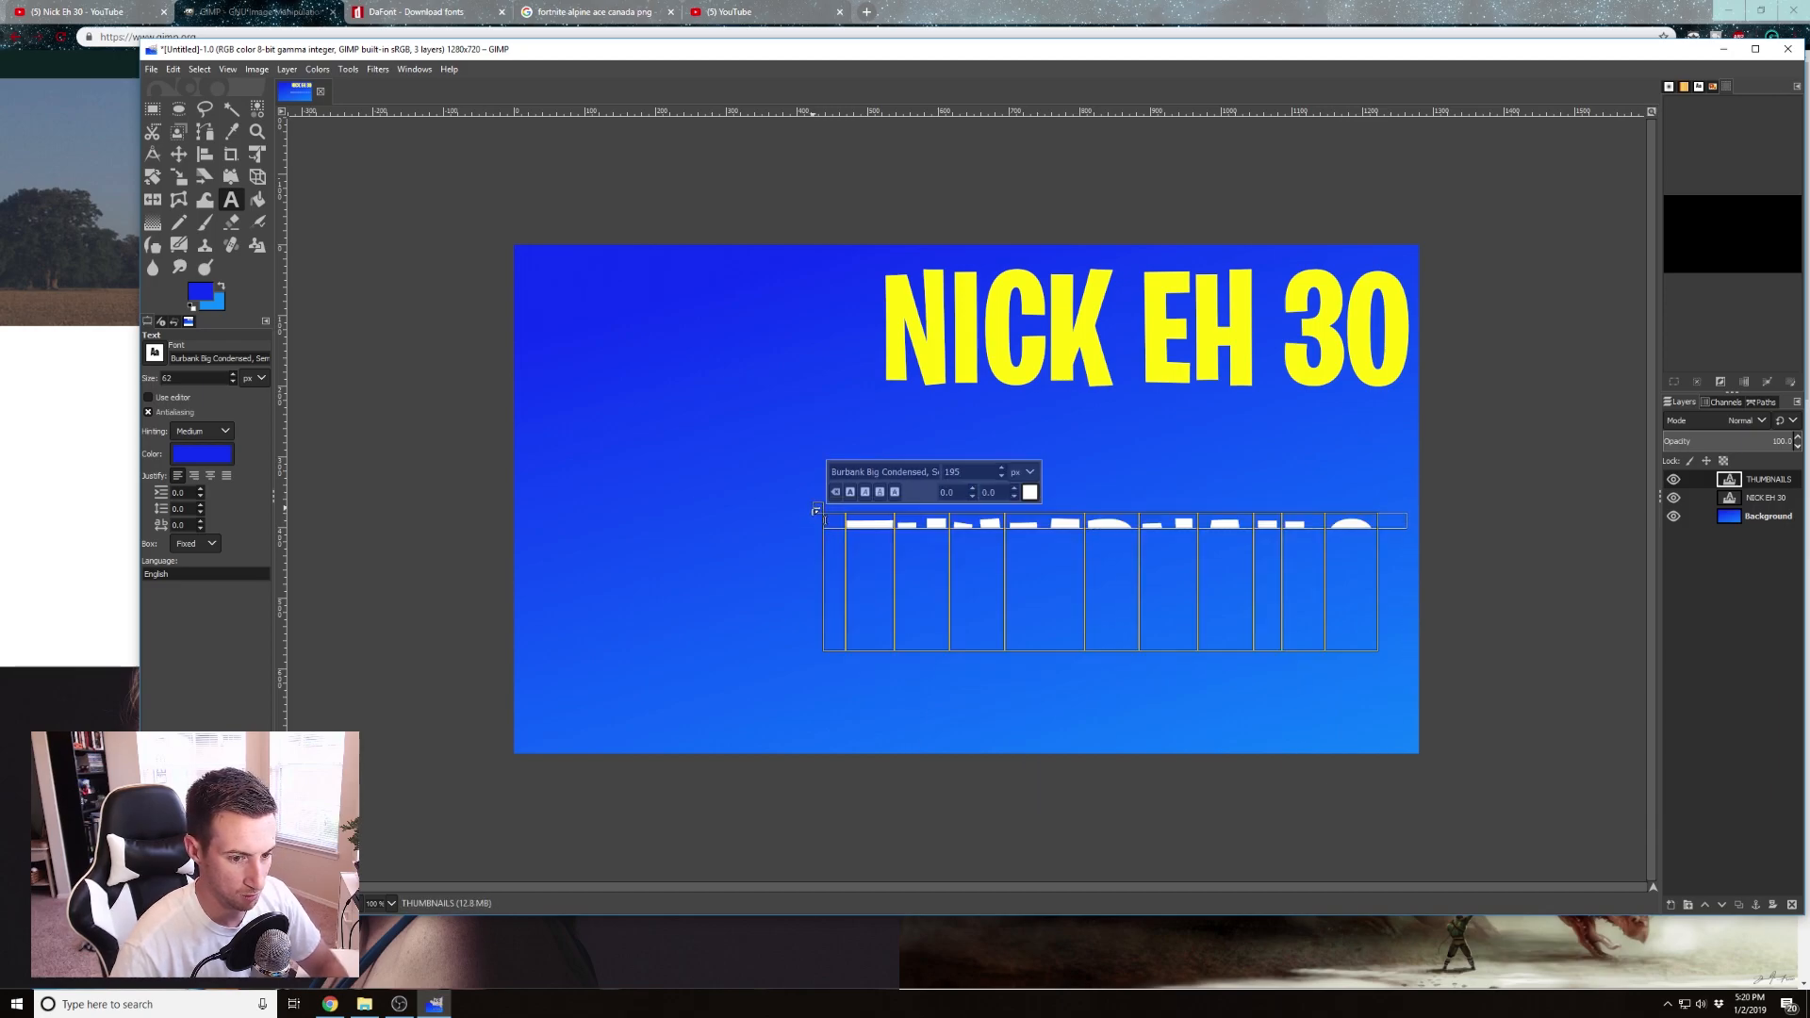
left_click_drag(1428, 550, 1411, 670)
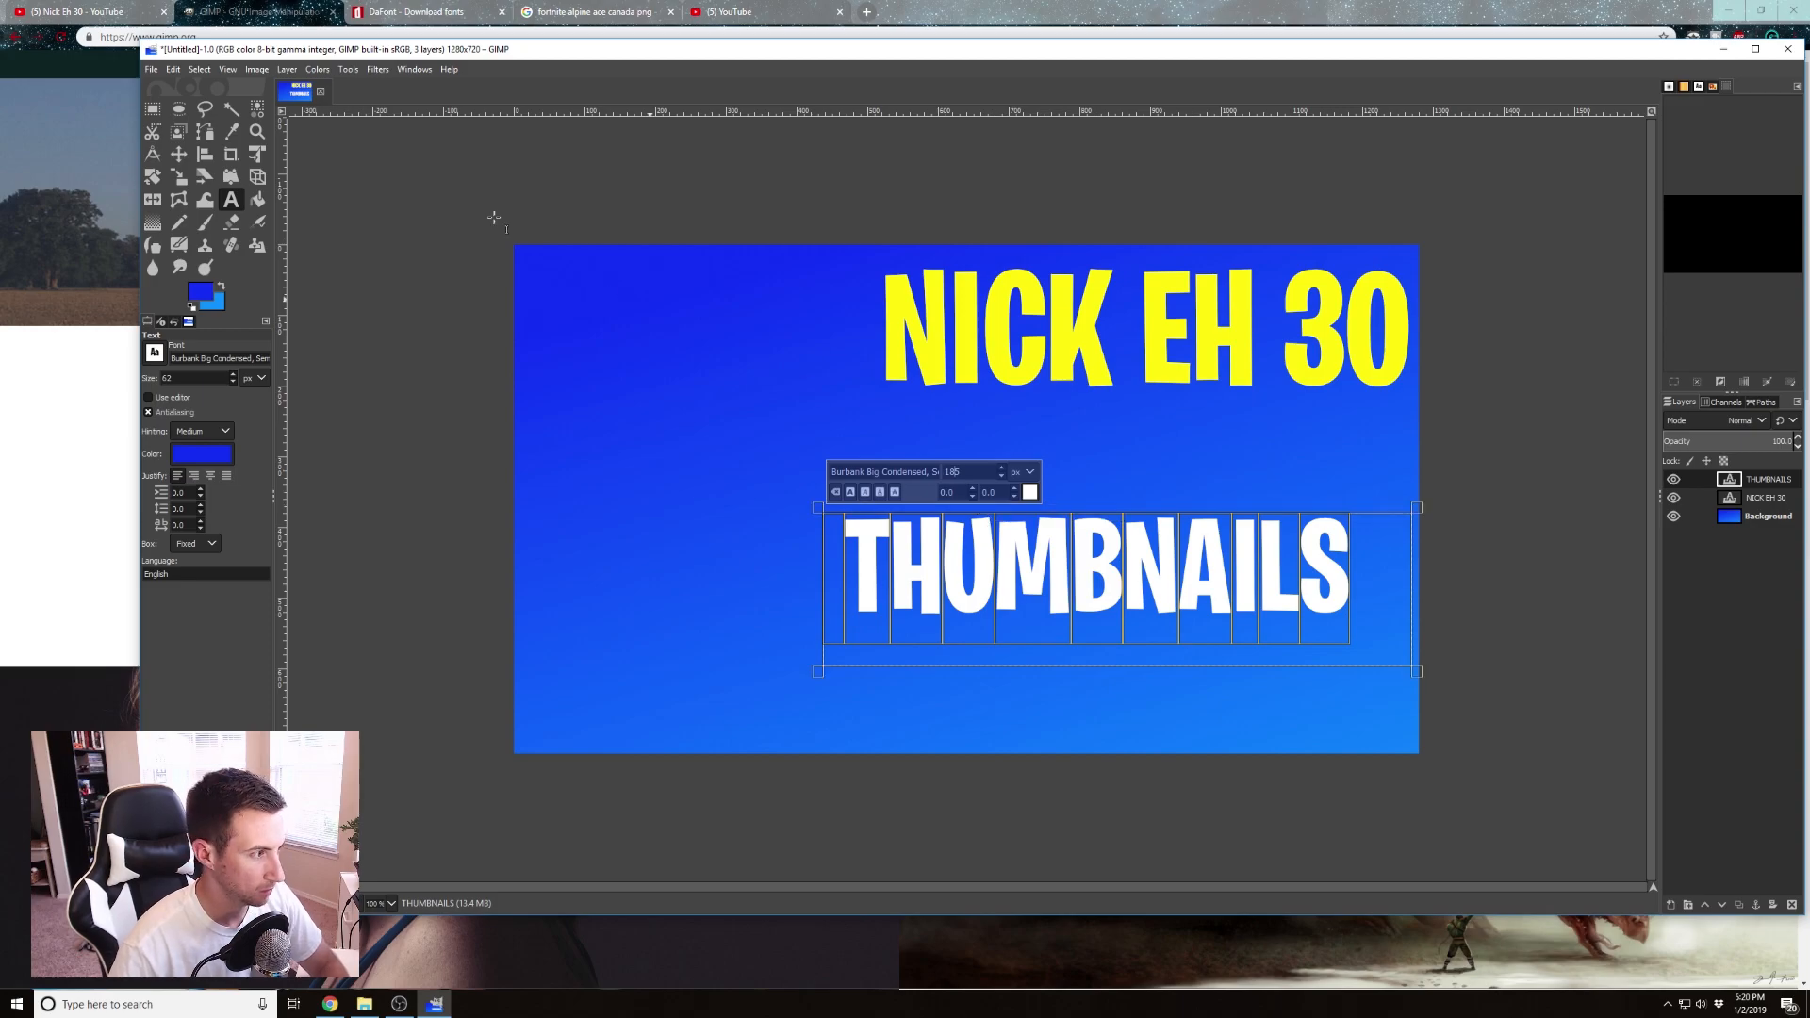
Move the THUMBNAILS layer up and right so it sits directly beneath the NICK EH 30 text
left_click(178, 154)
left_click(966, 603)
left_click_drag(966, 602, 1006, 481)
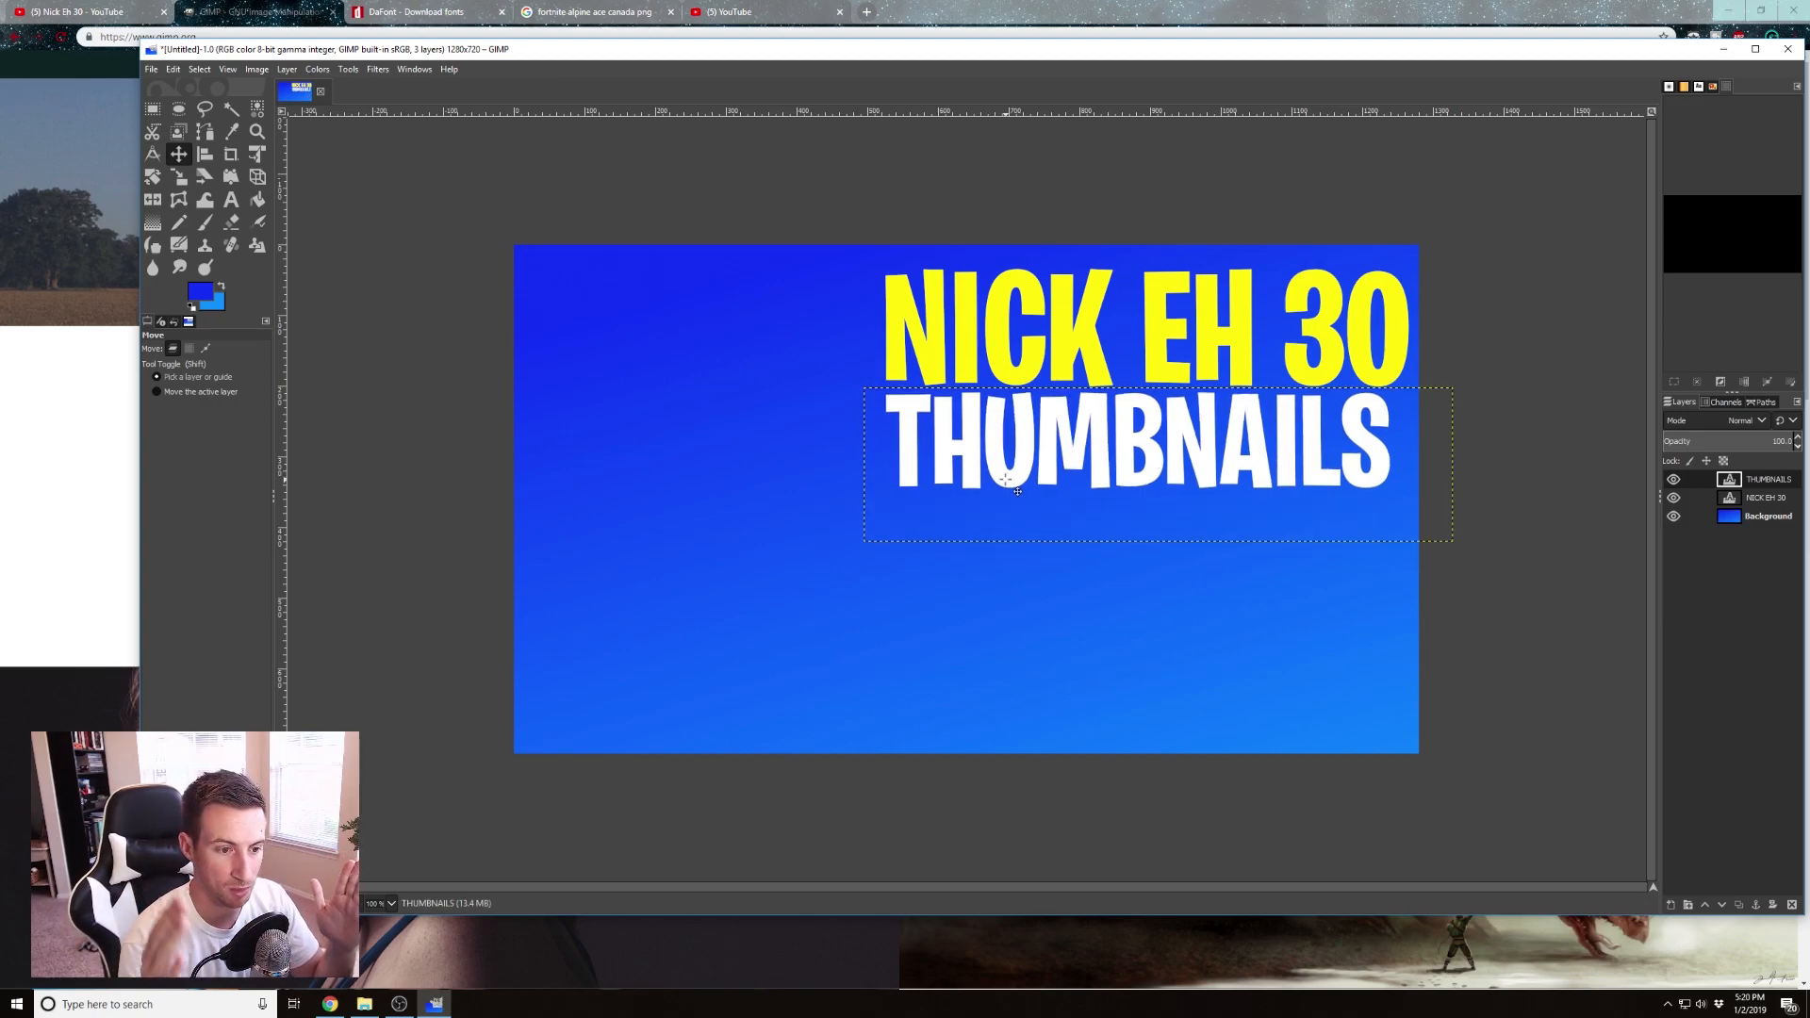
left_click_drag(1225, 454, 1225, 449)
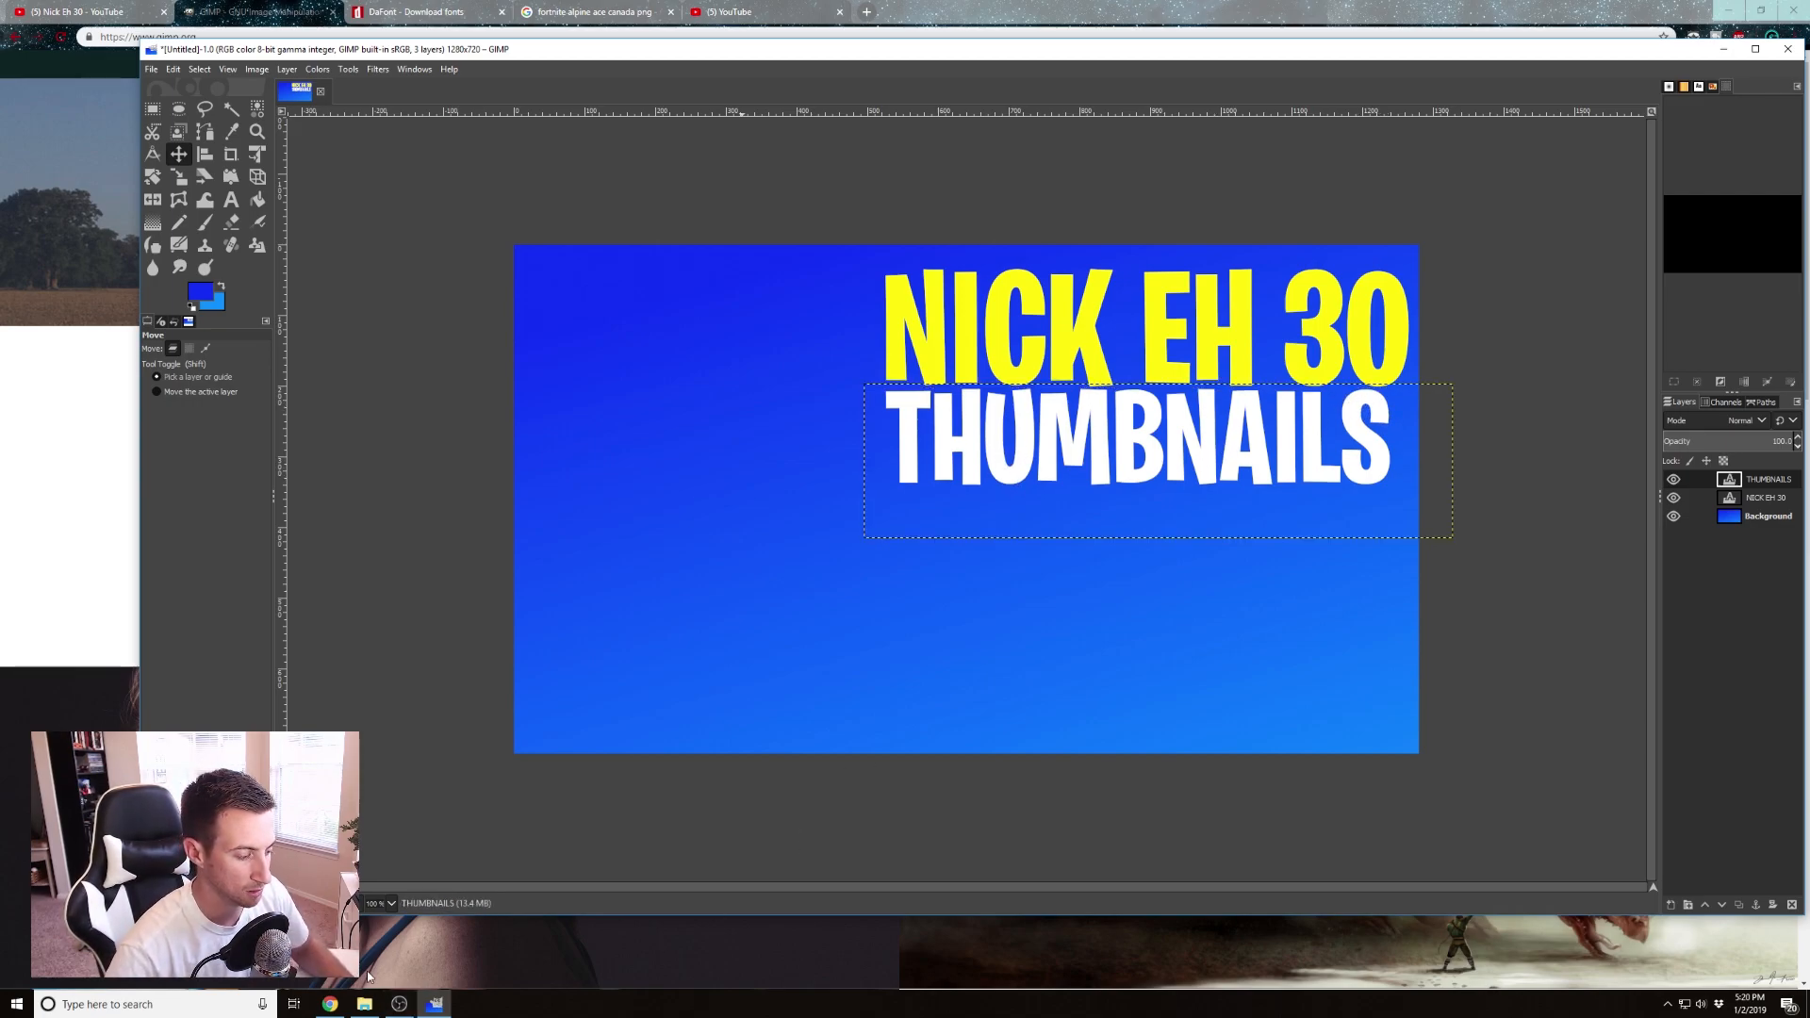
Switch to the browser, look over the thumbnails on the Nick Eh 30 YouTube channel, and return to GIMP
left_click(332, 1004)
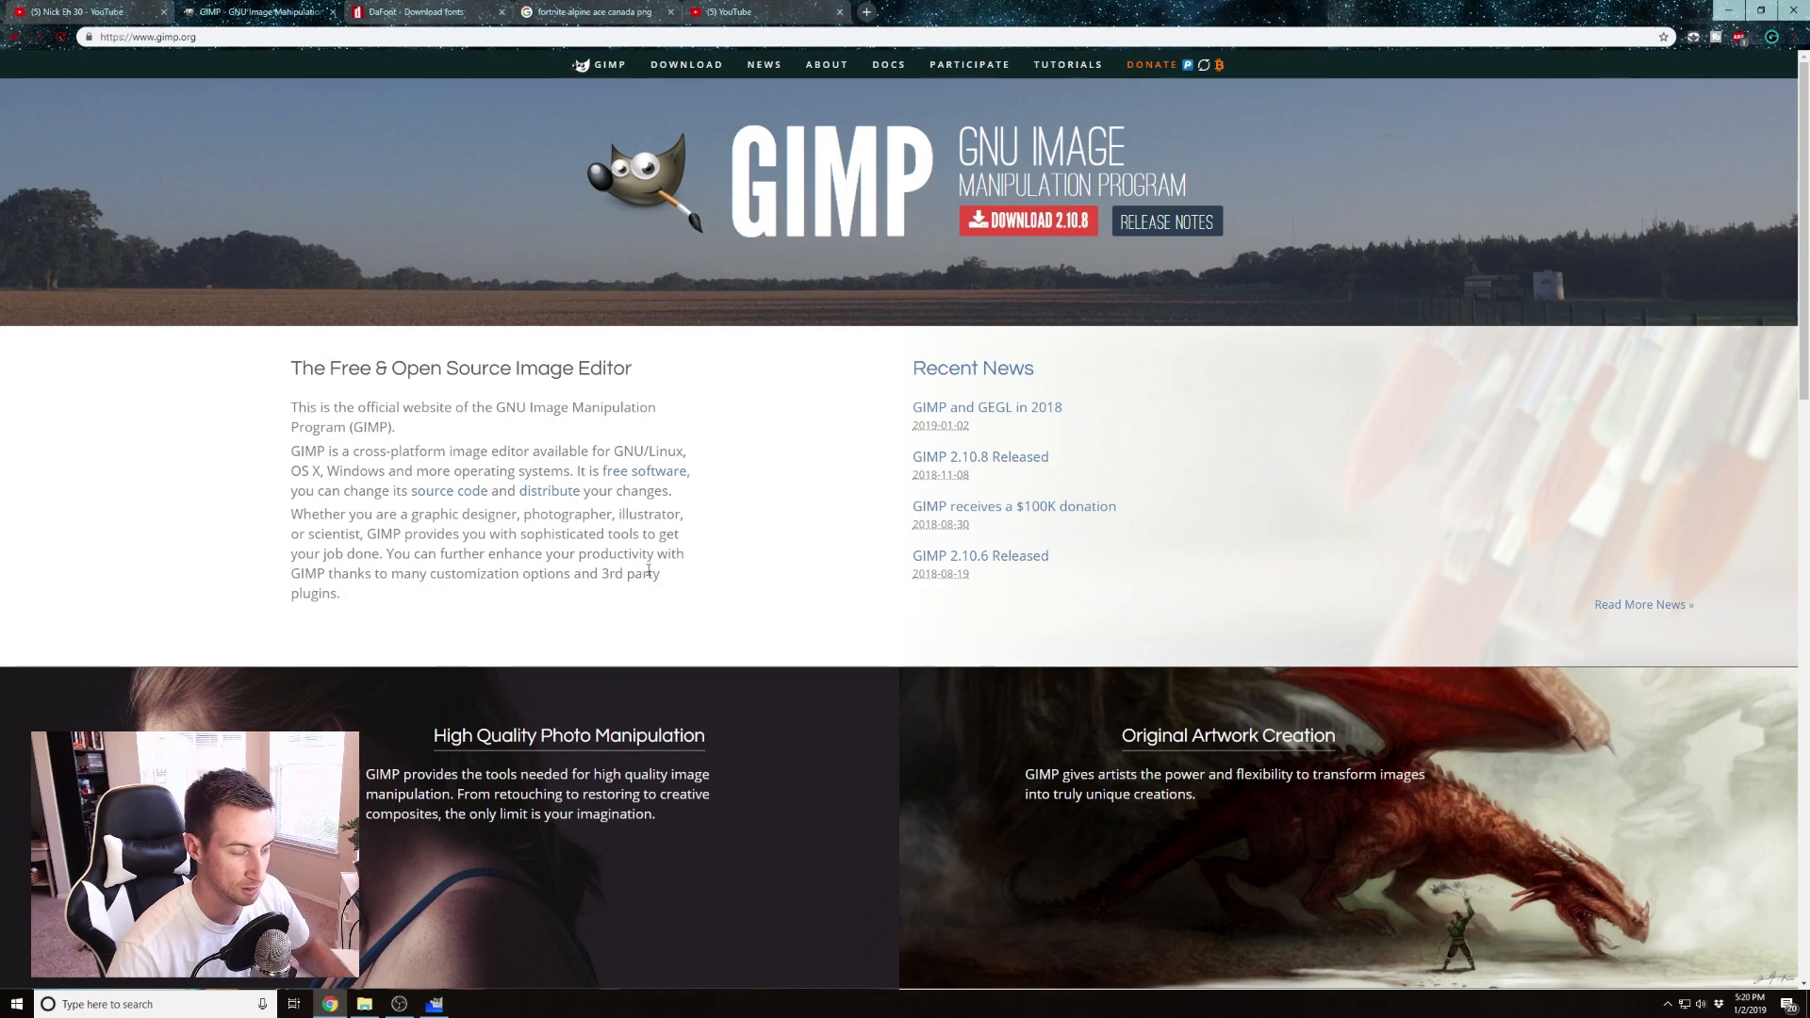
left_click(143, 19)
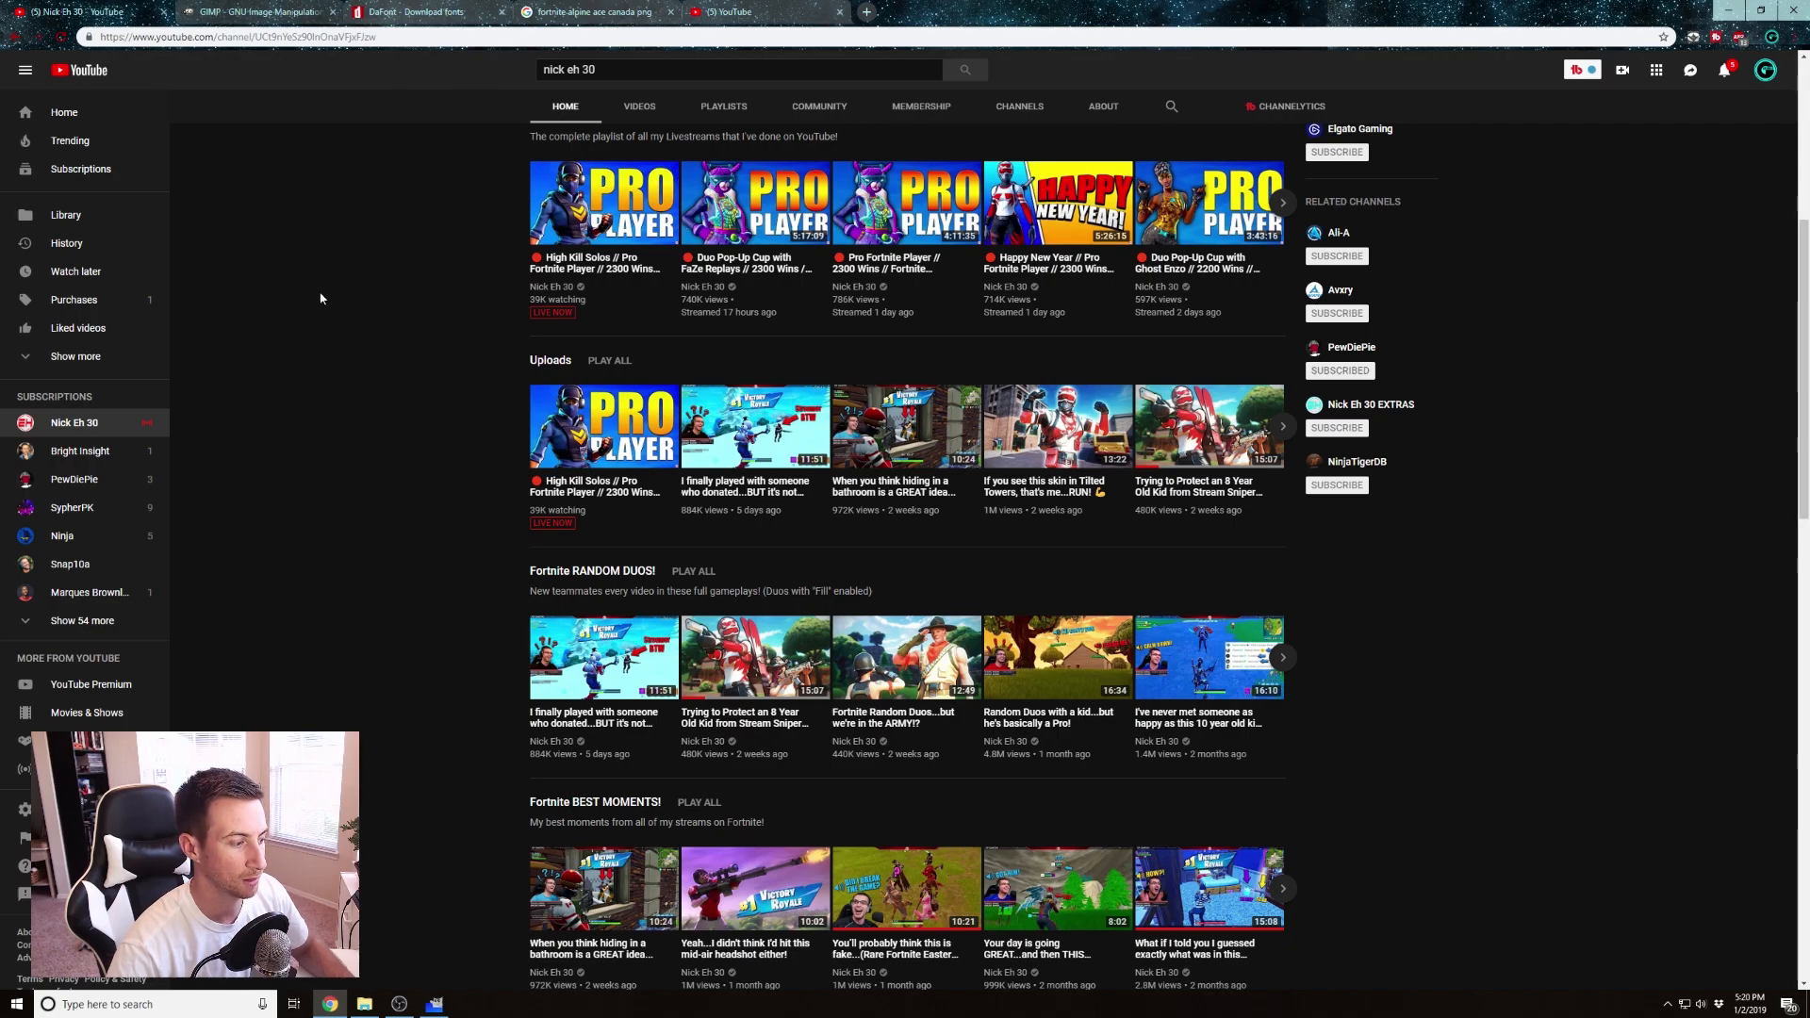
left_click(434, 1004)
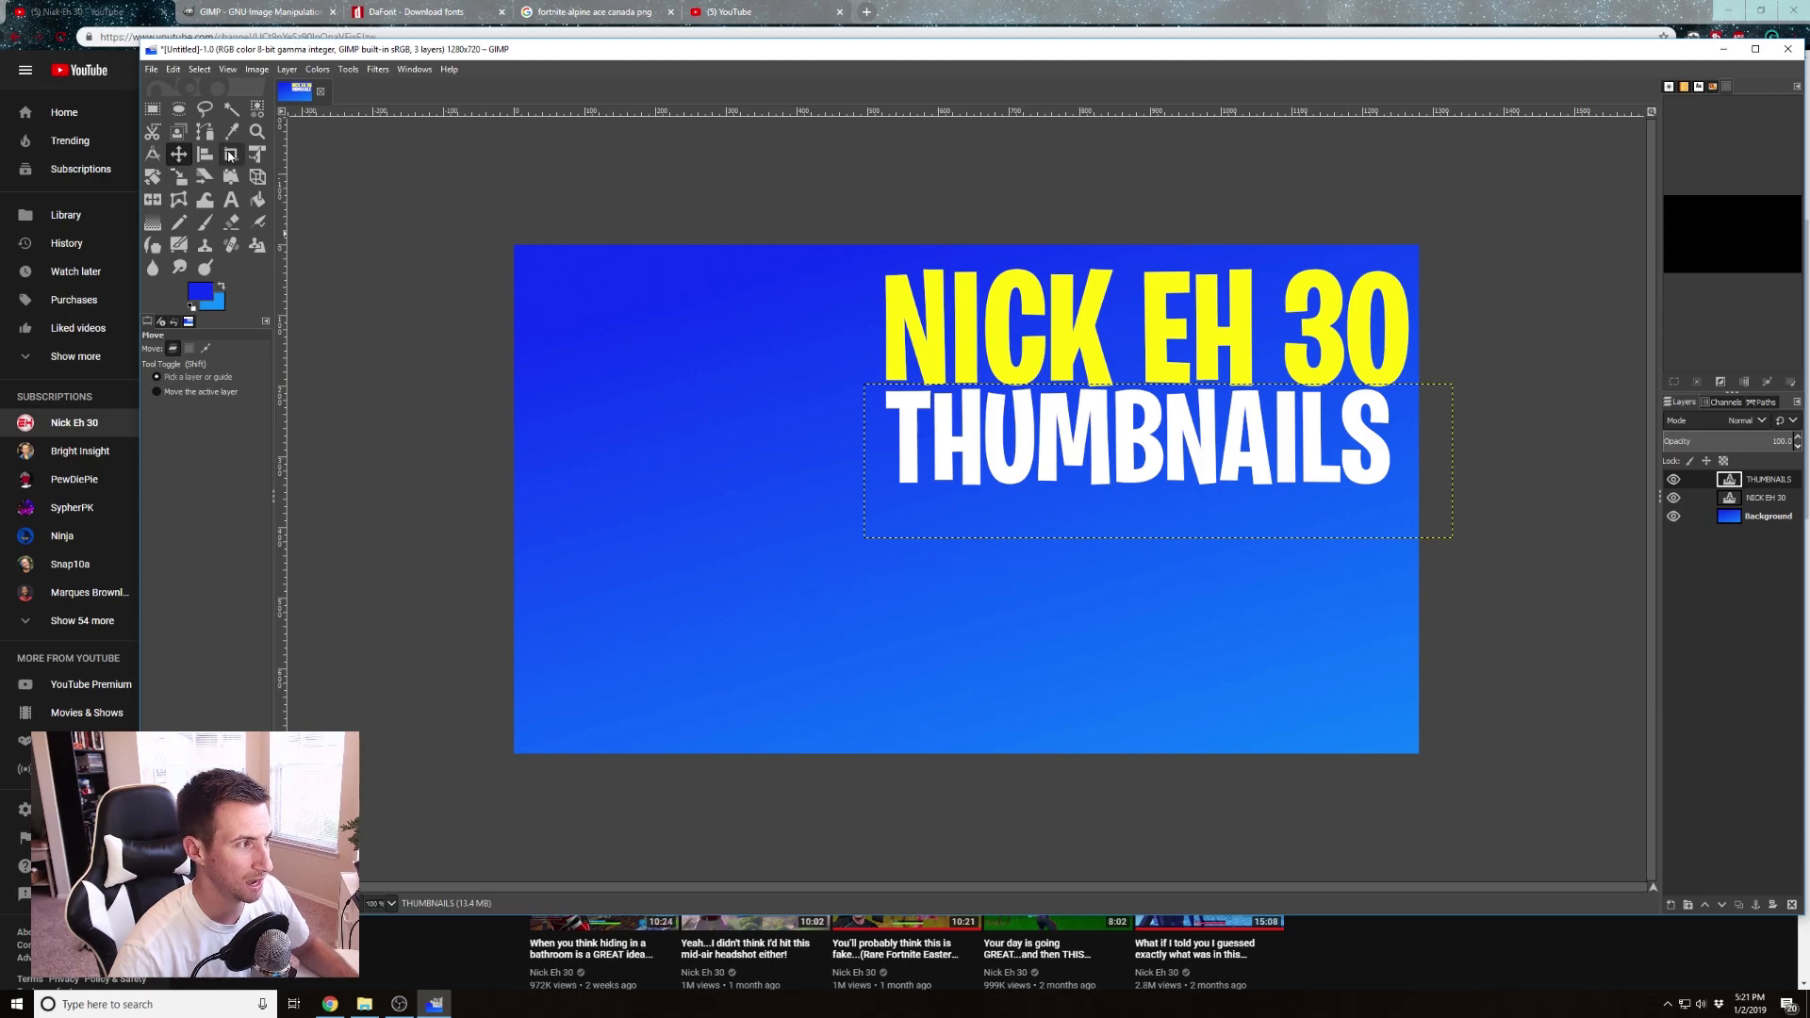
Set the THUMBNAILS text size to 191 px so its width matches the NICK EH 30 line
left_click(231, 199)
left_click(1382, 486)
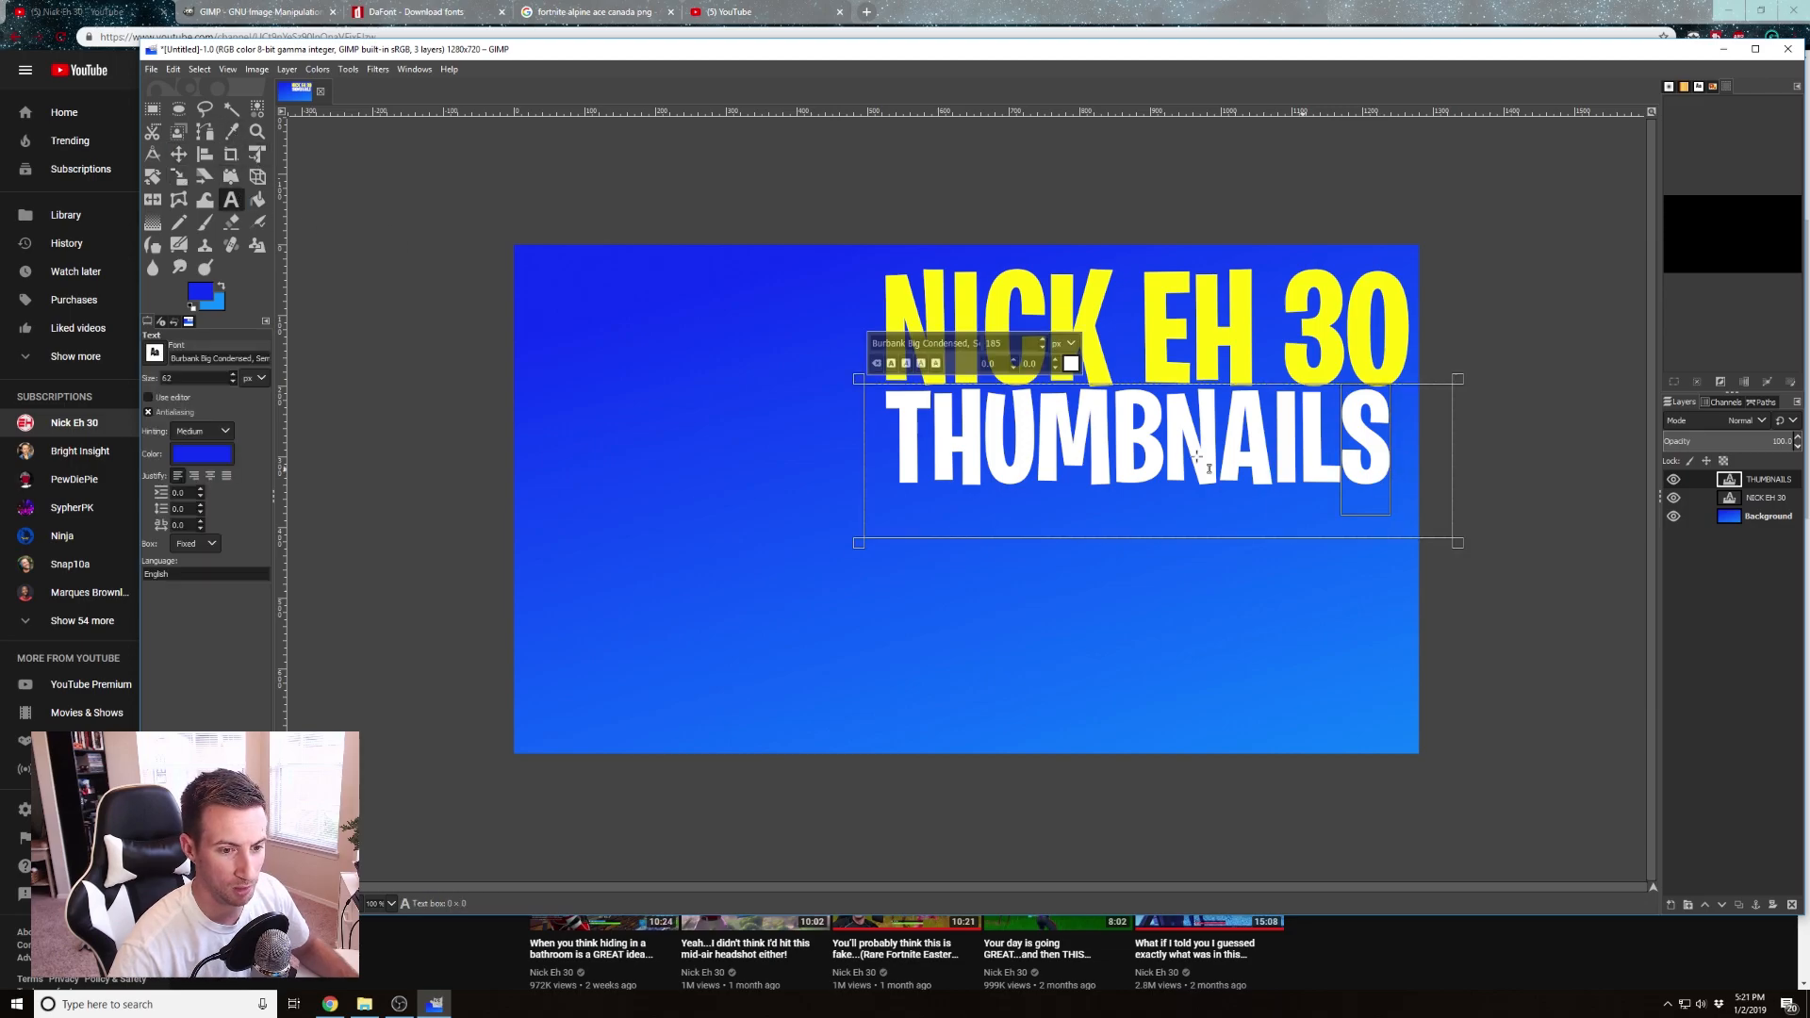
left_click(1043, 340)
left_click(1043, 341)
left_click(1043, 340)
left_click(1044, 340)
left_click(1044, 340)
left_click(1043, 340)
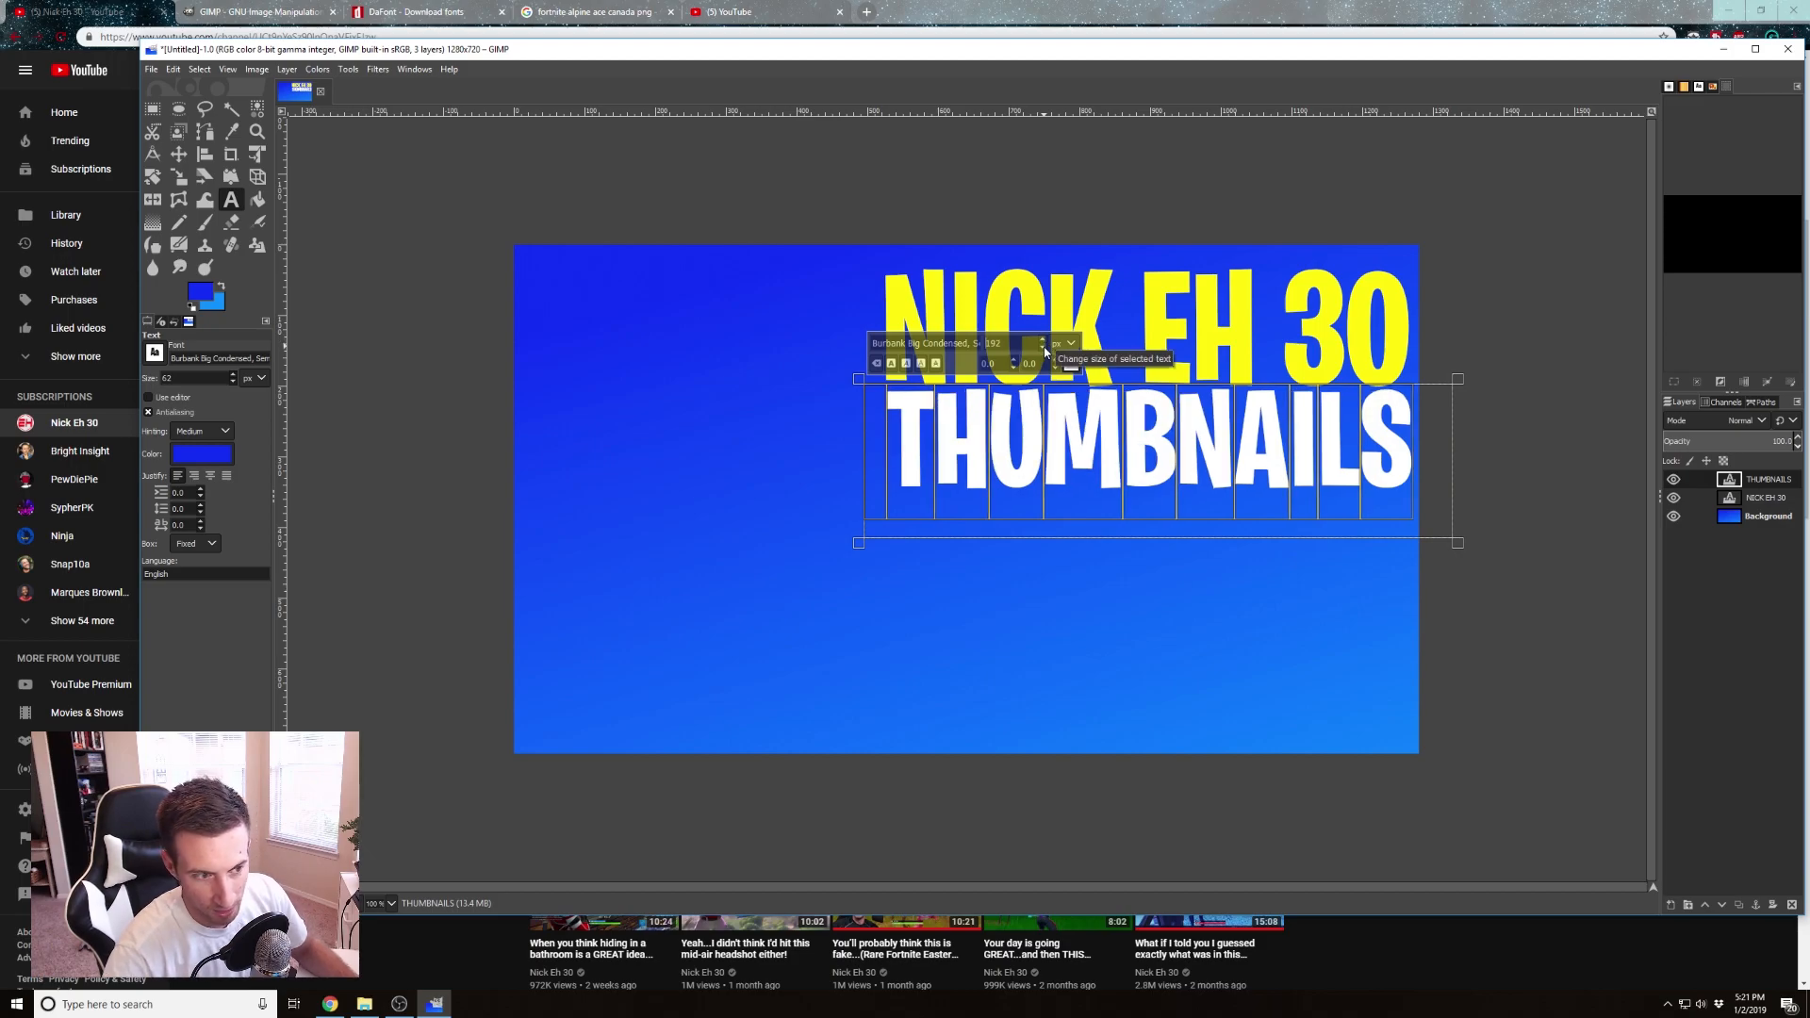
left_click(1043, 351)
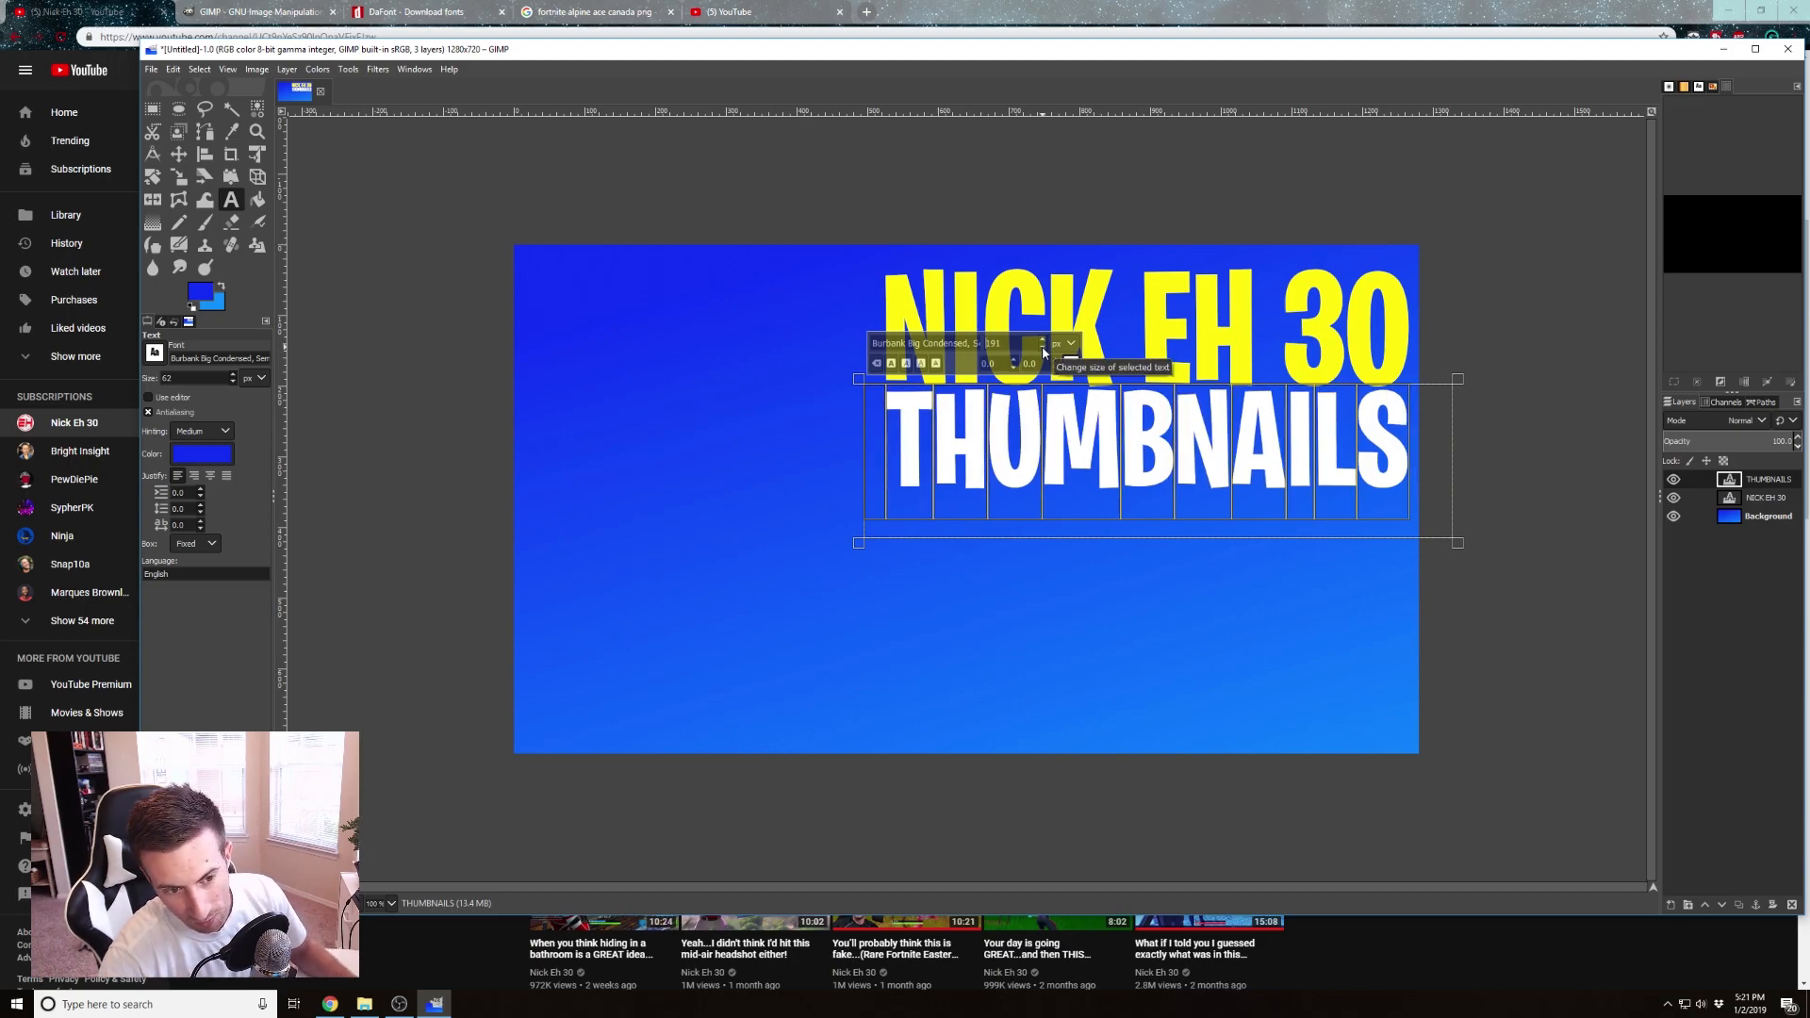
left_click(1044, 352)
left_click(1042, 342)
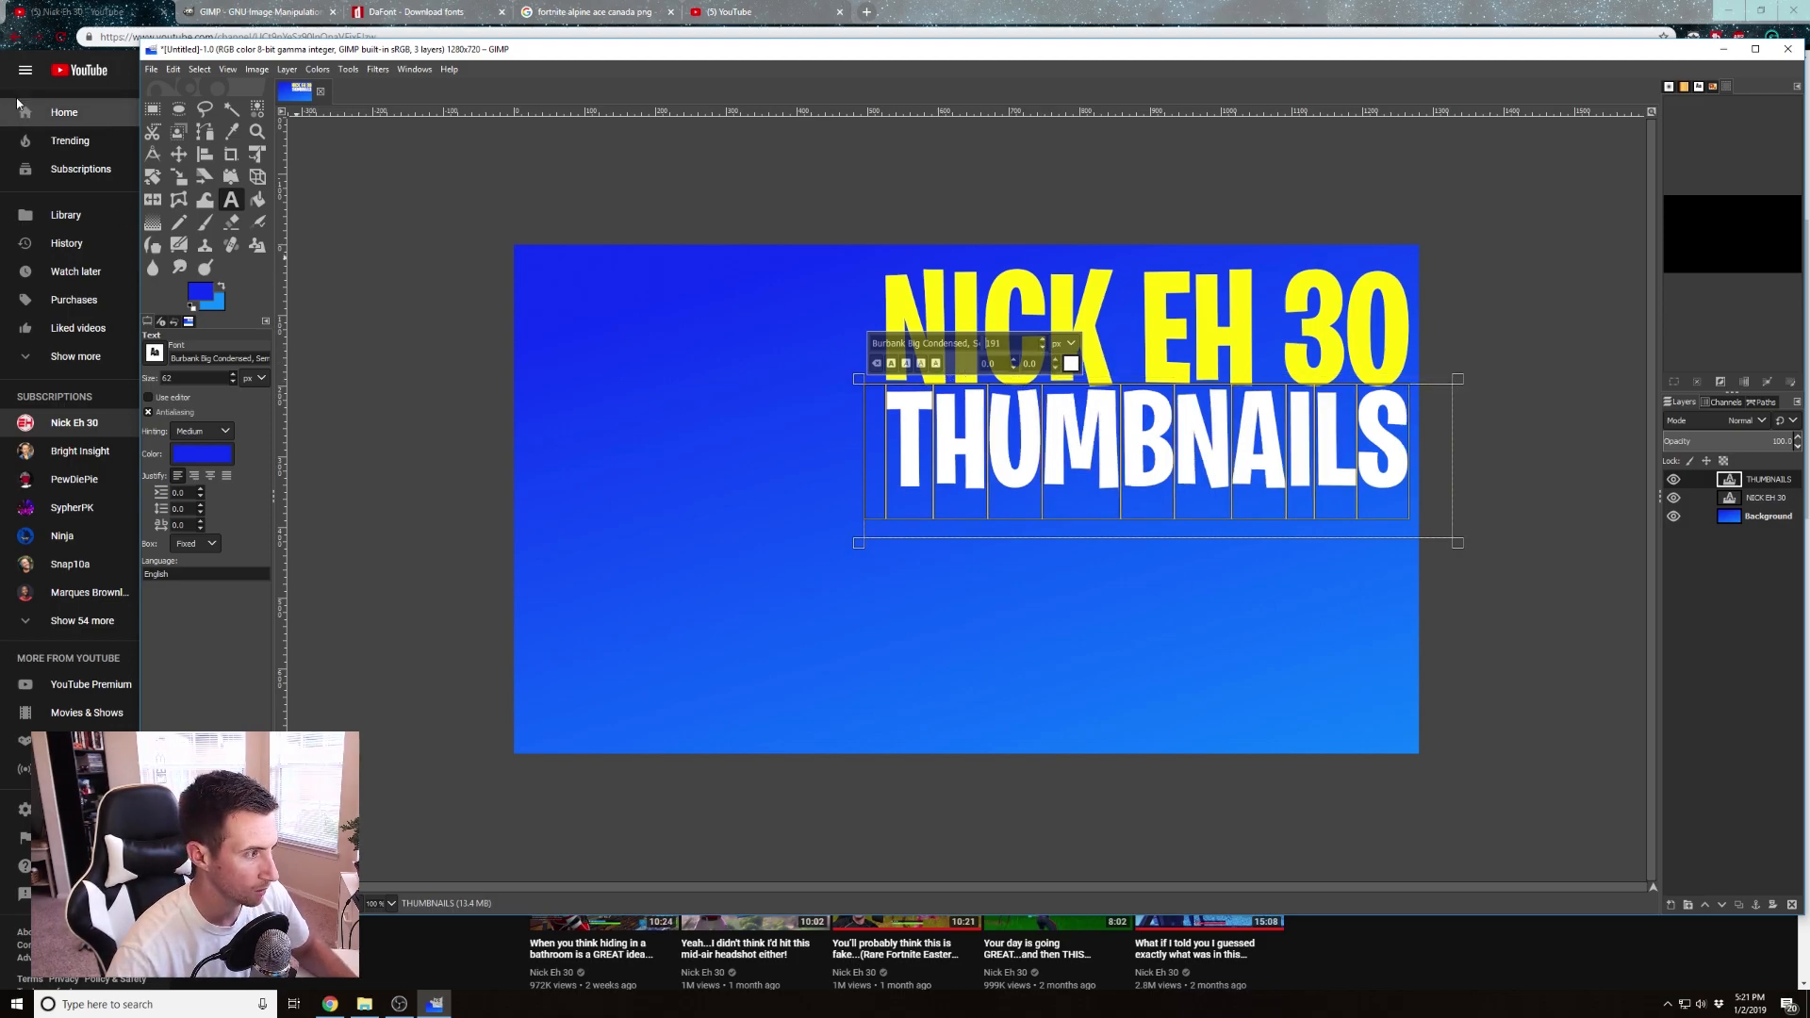
Move the THUMBNAILS and NICK EH 30 layers down to mid-height on the canvas, keeping them stacked closely together
left_click(178, 153)
left_click_drag(1116, 463, 1110, 598)
left_click_drag(1060, 363, 1051, 504)
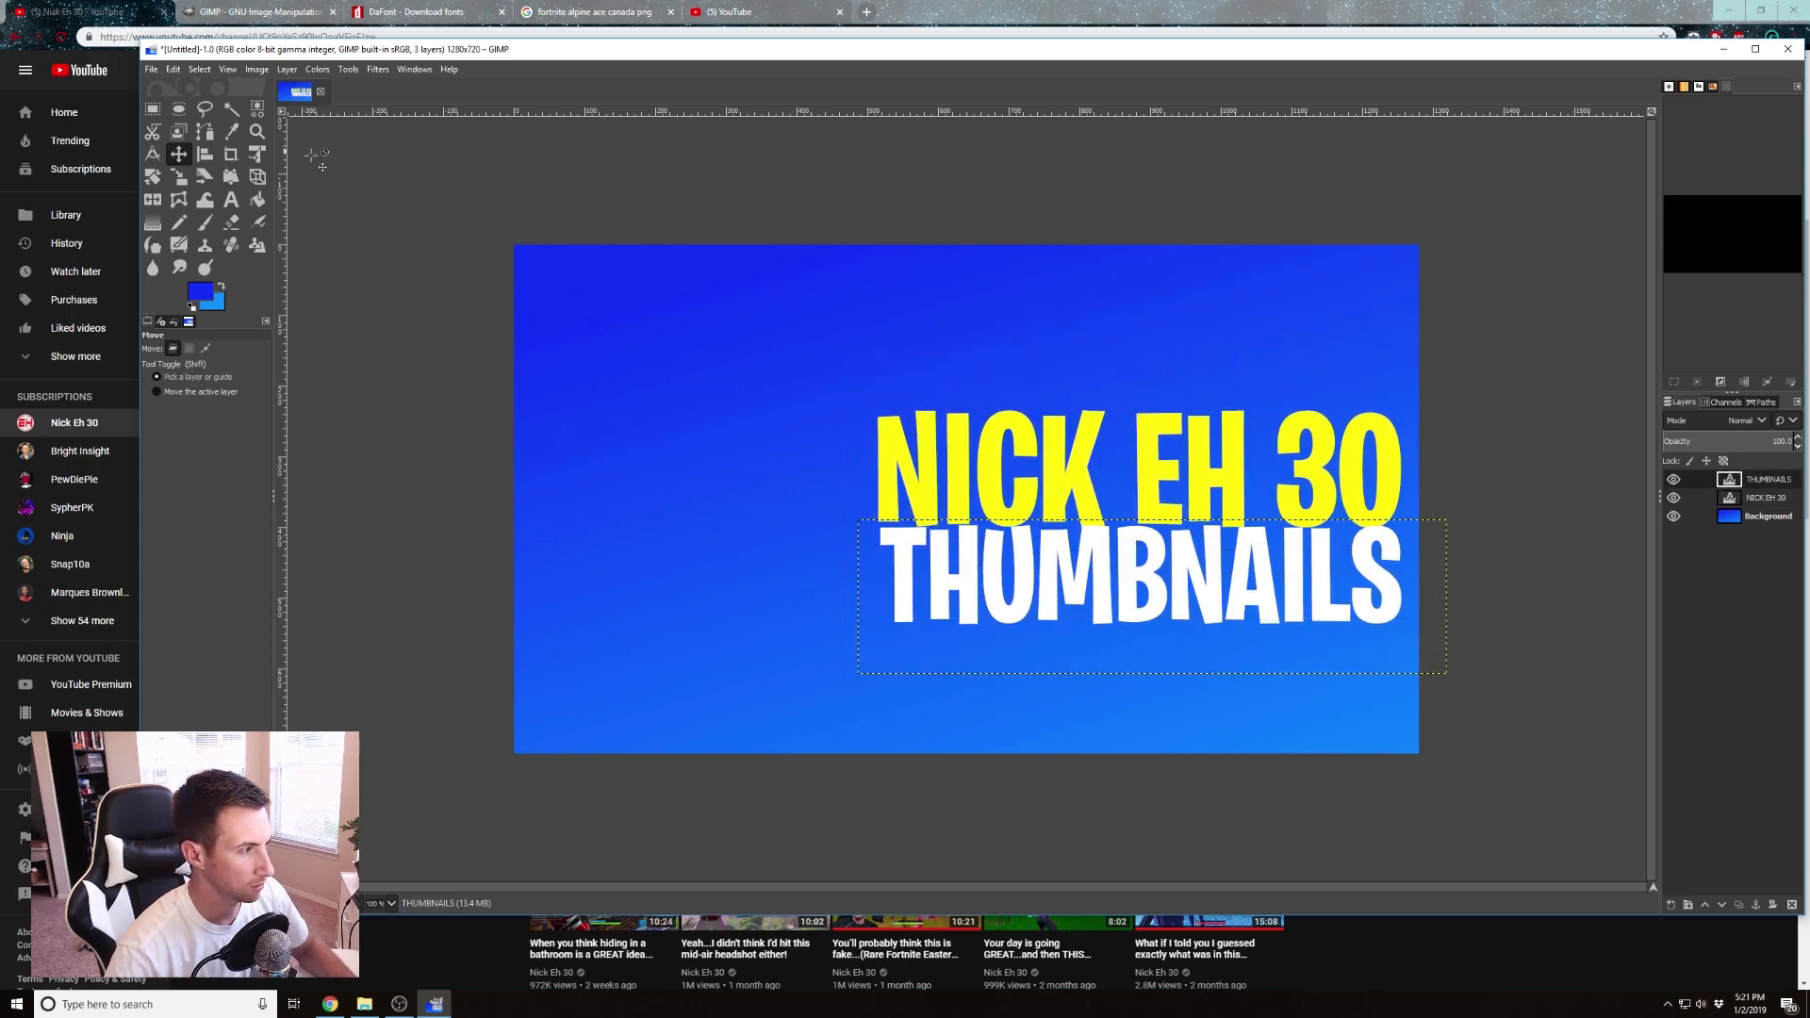
Shrink the NICK EH 30 and THUMBNAILS text boxes so they end at the canvas's right edge
key("t")
left_click(1411, 492)
left_click_drag(1437, 694, 1414, 539)
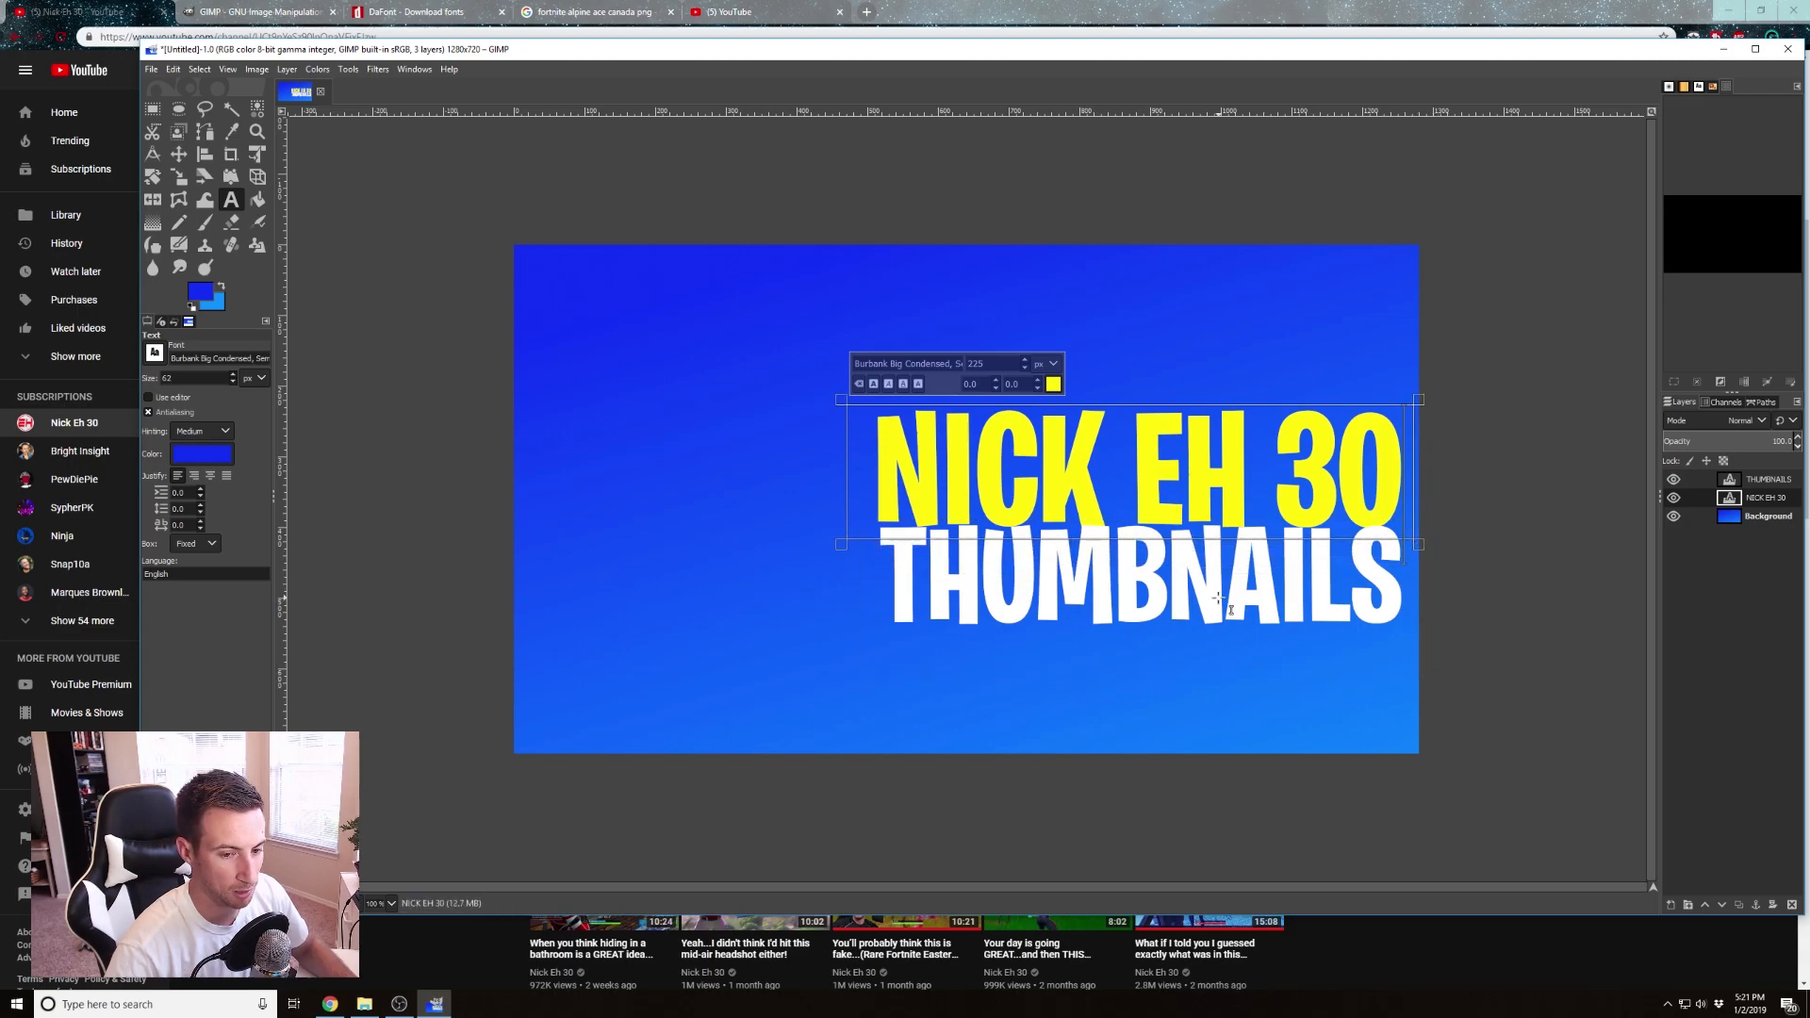
left_click(1772, 482)
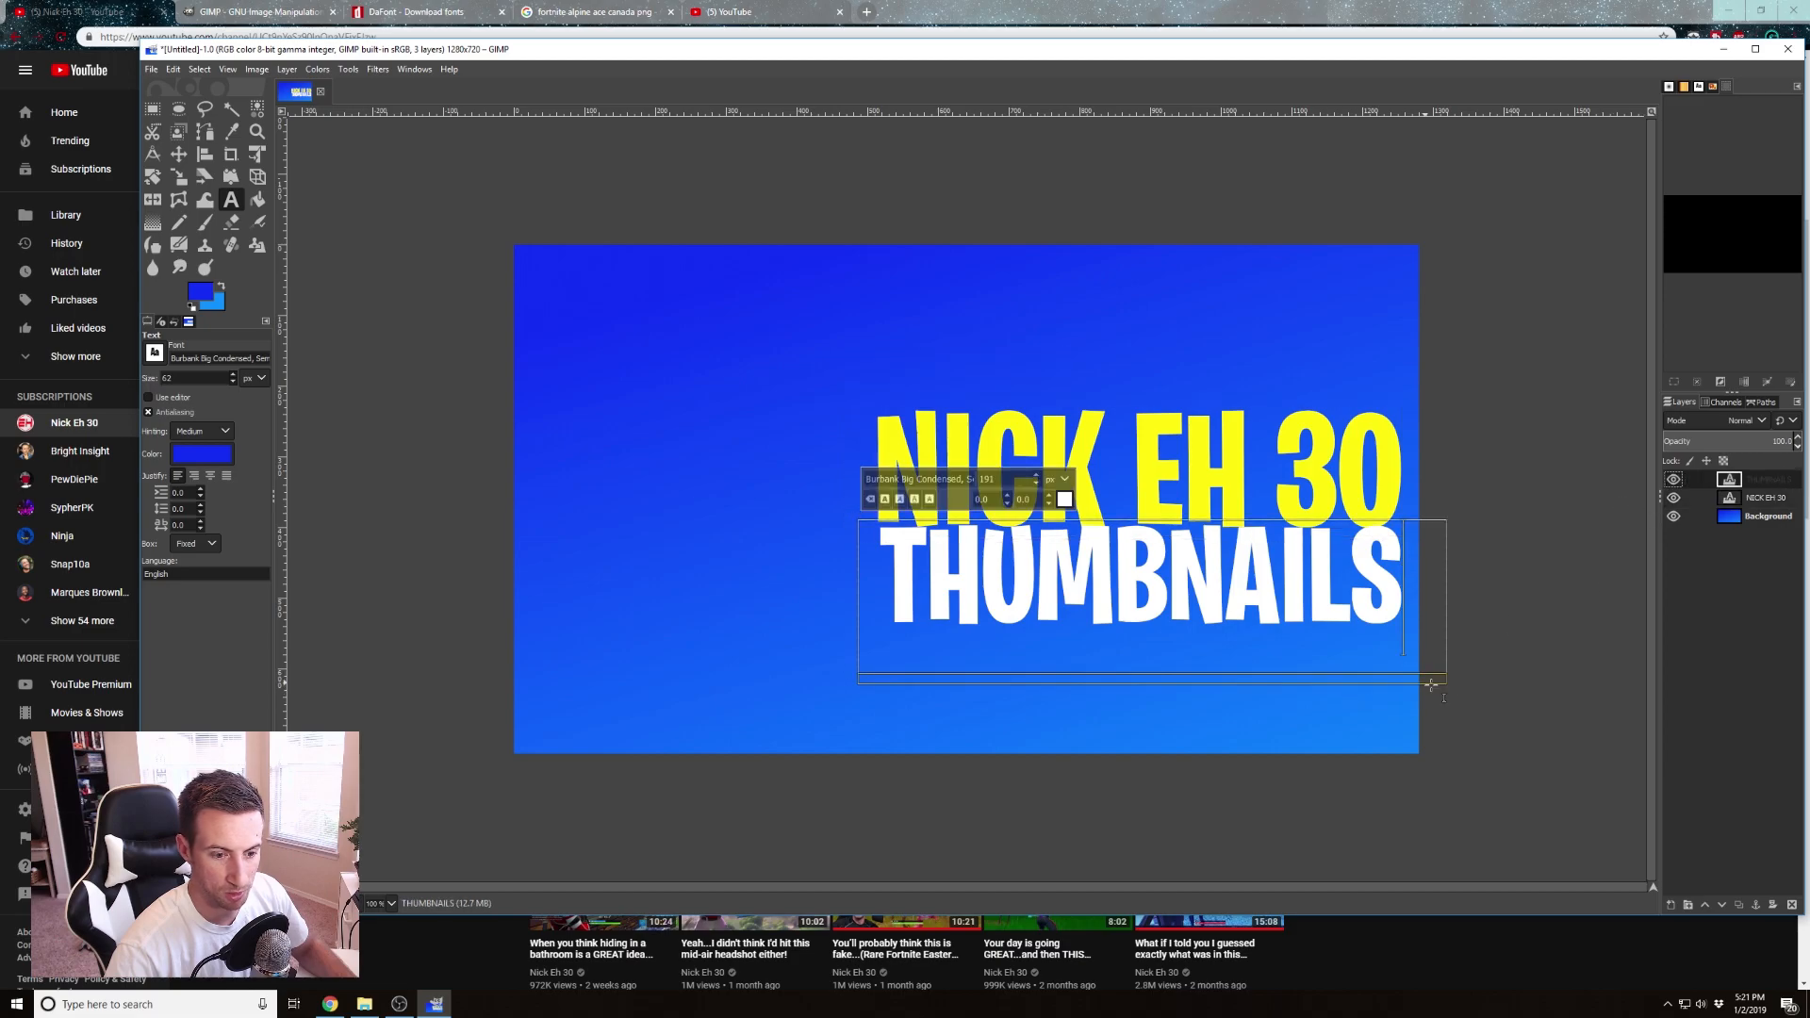
left_click_drag(1450, 678, 1419, 646)
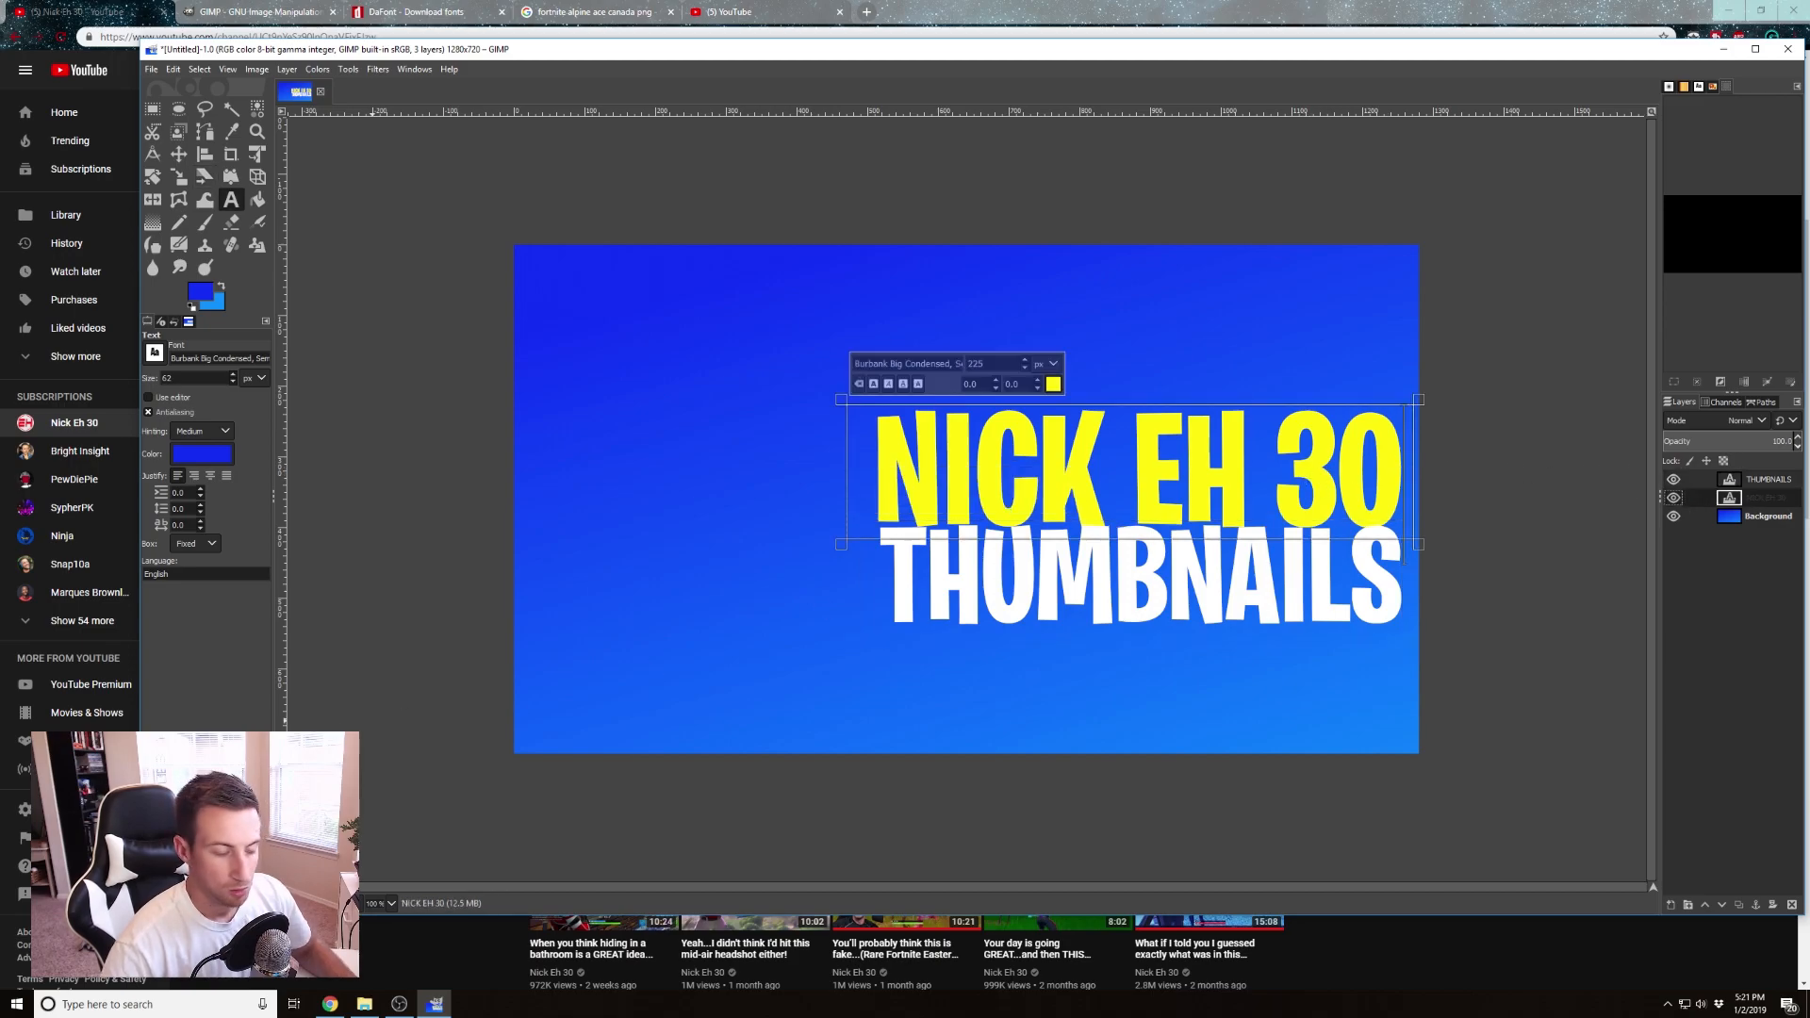
Examine the text styling of more Nick Eh 30 livestream thumbnails on YouTube in the browser and return to GIMP
left_click(494, 950)
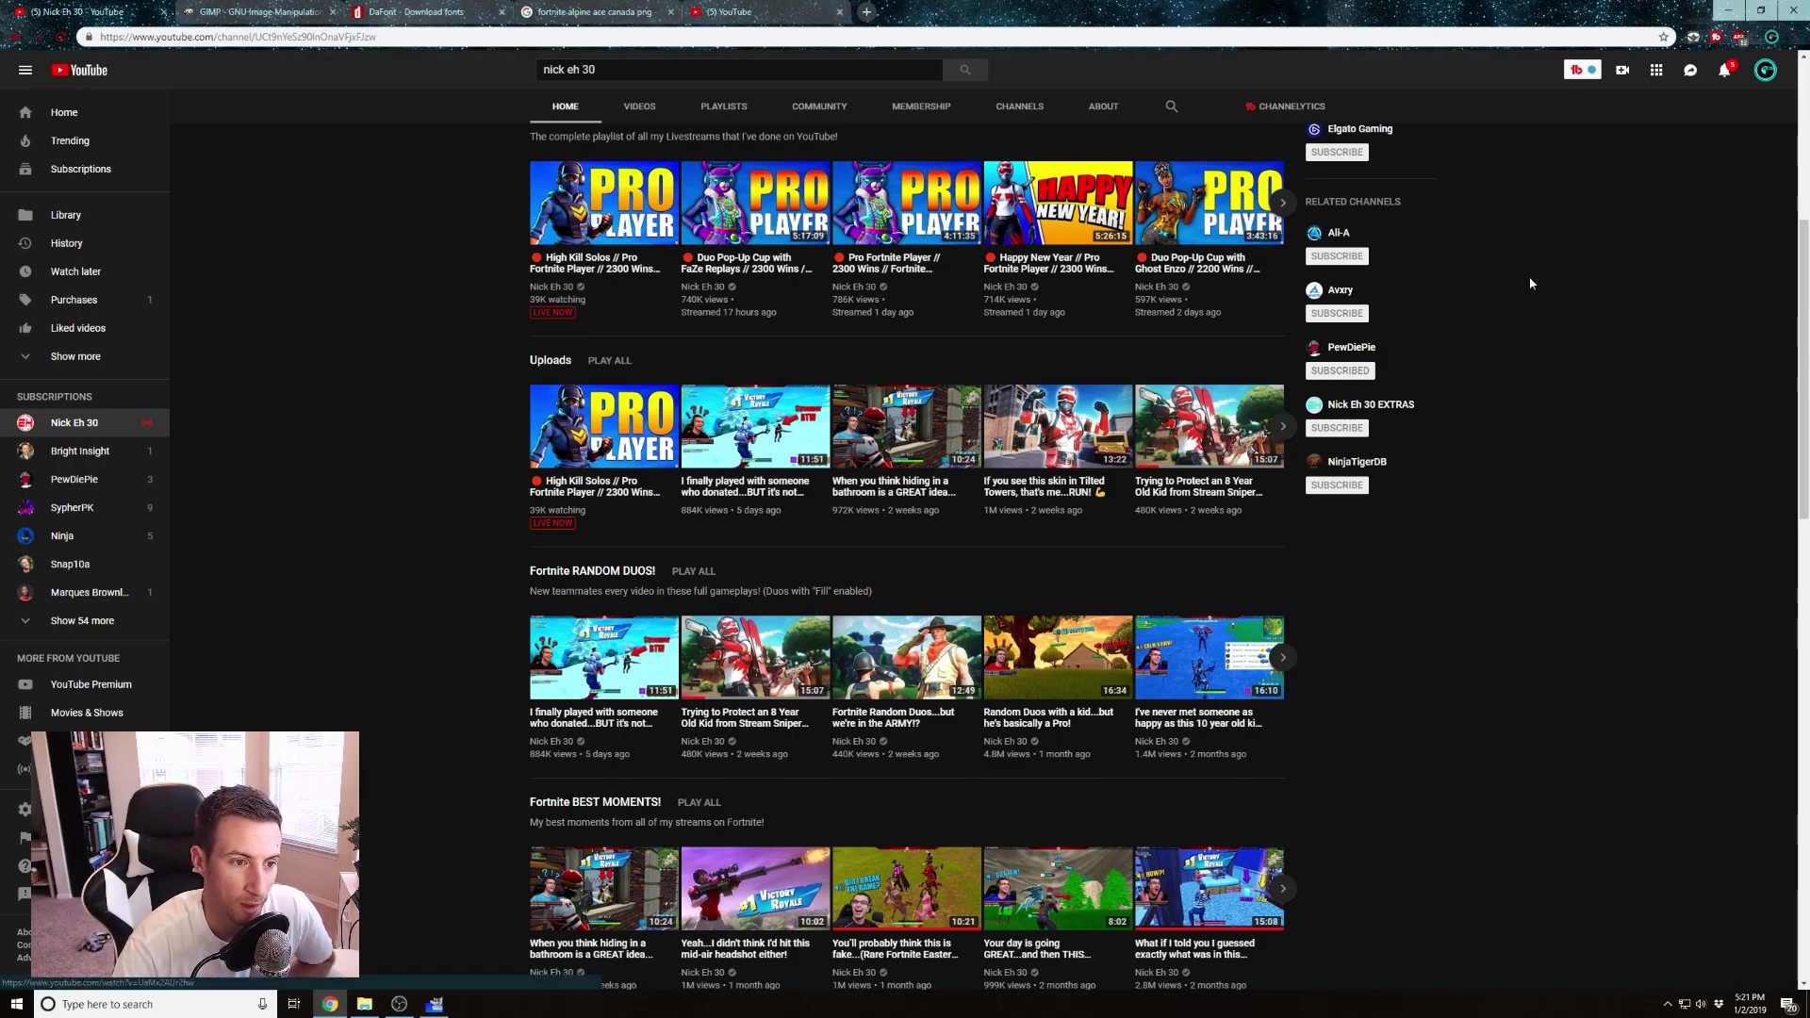
left_click(1283, 201)
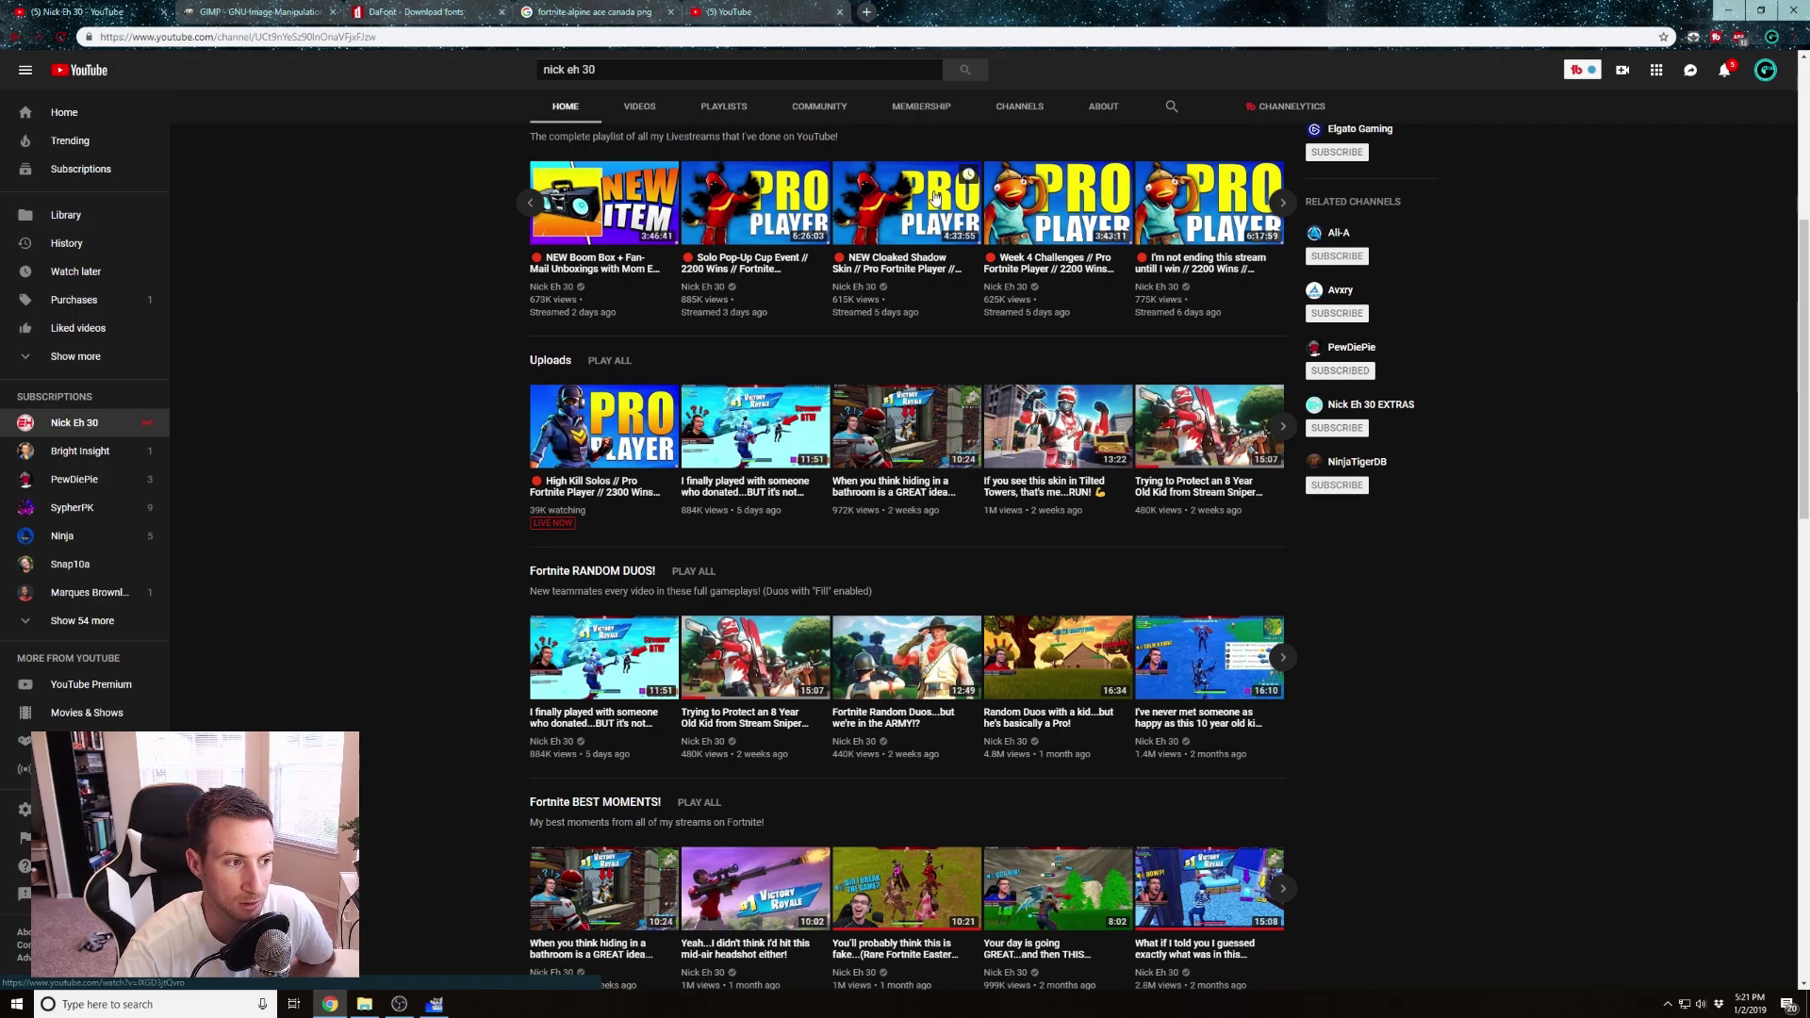
left_click(435, 1004)
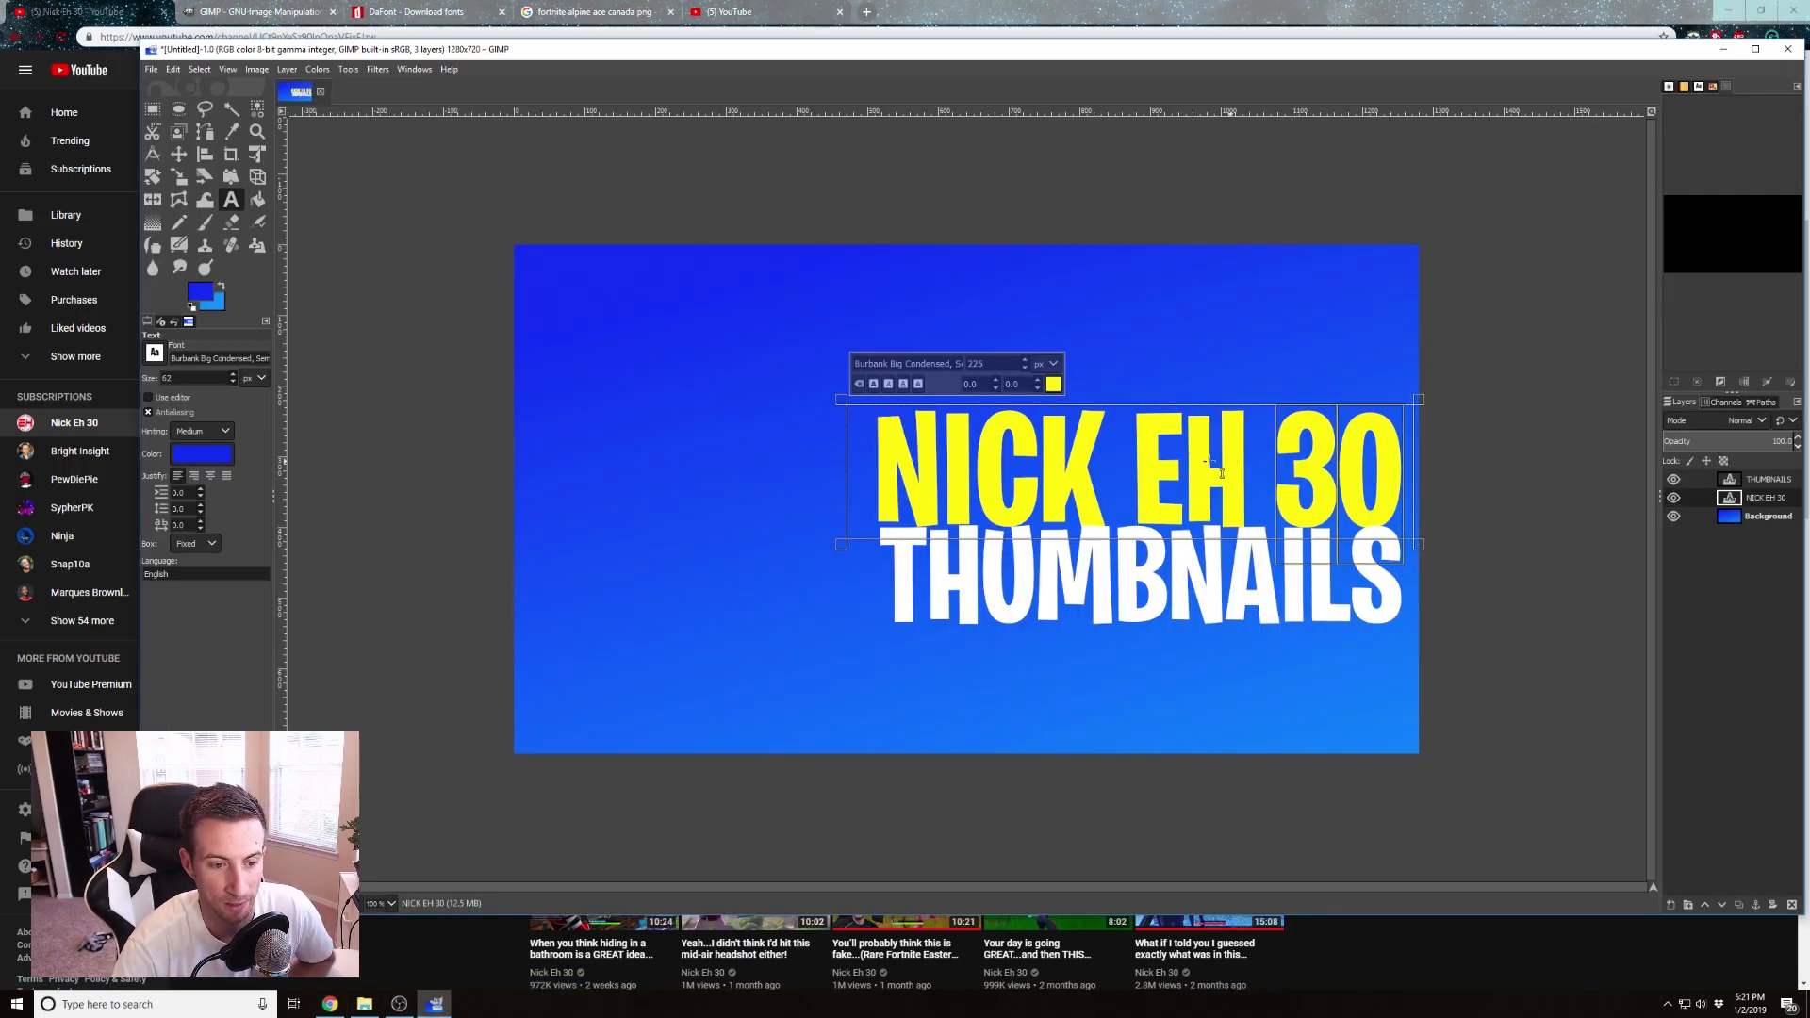
Create a path from the NICK EH 30 text and convert that path into a selection
right_click(996, 485)
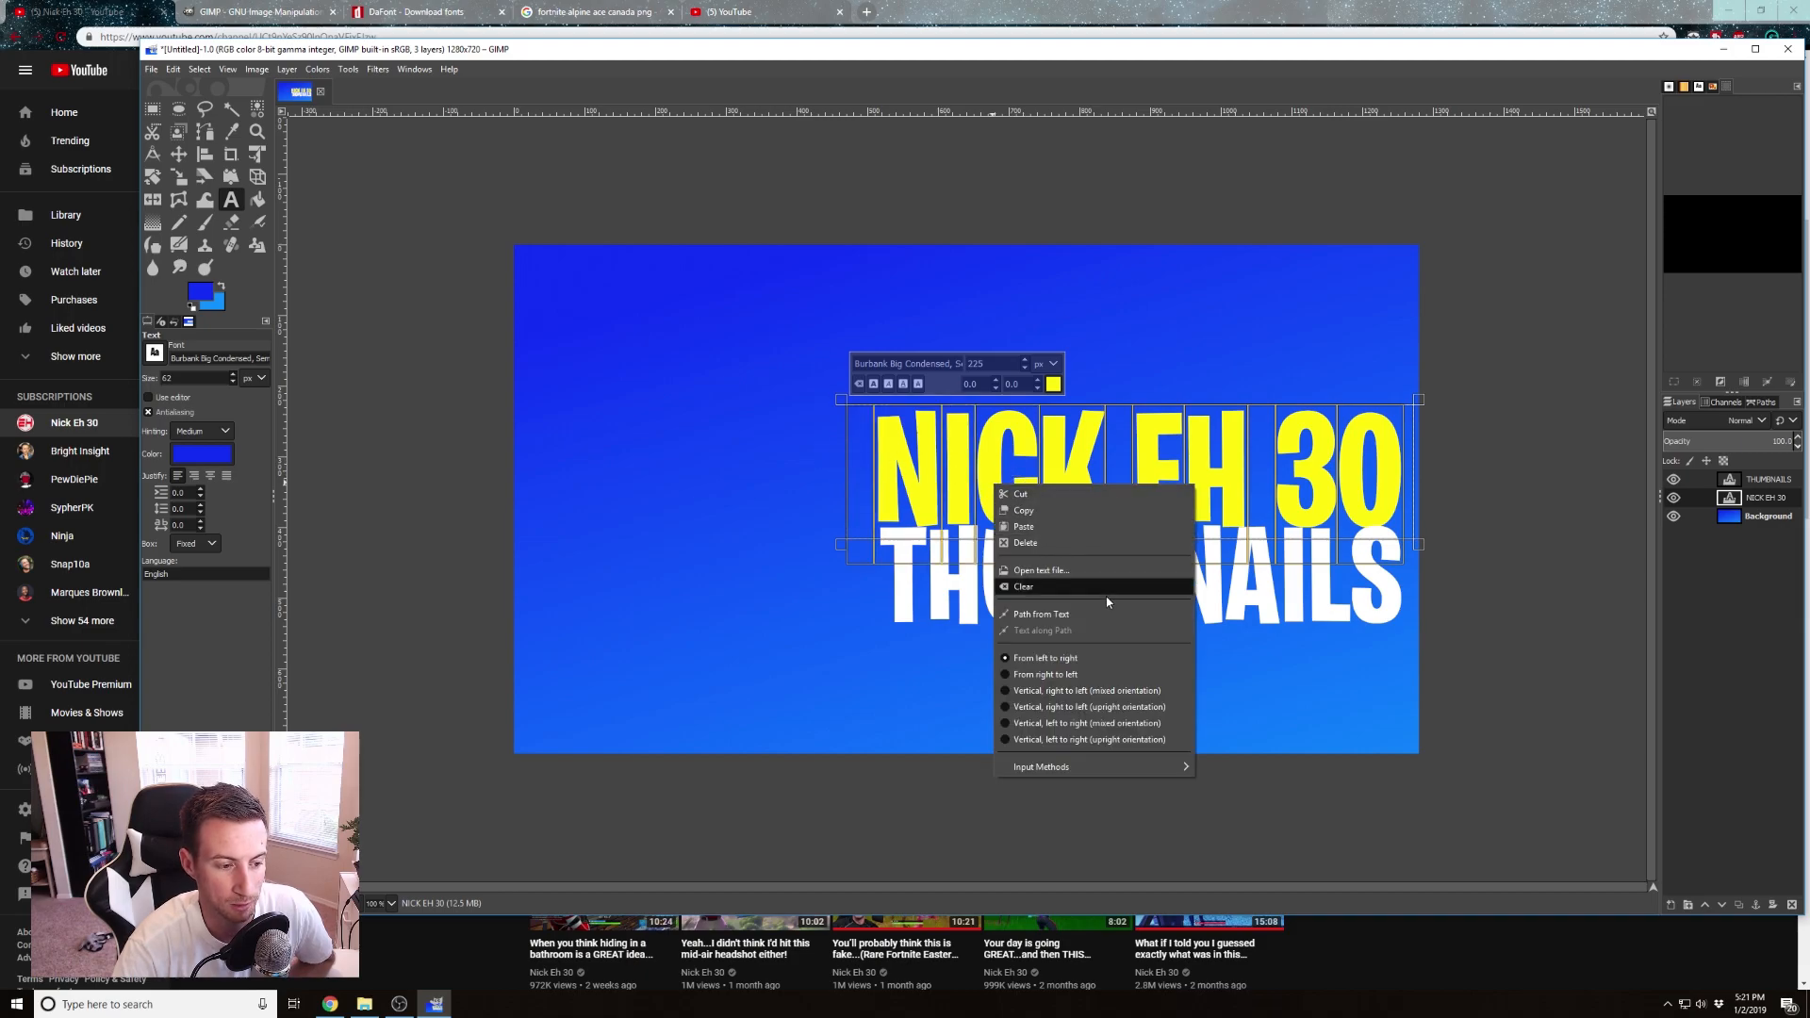
left_click(1066, 612)
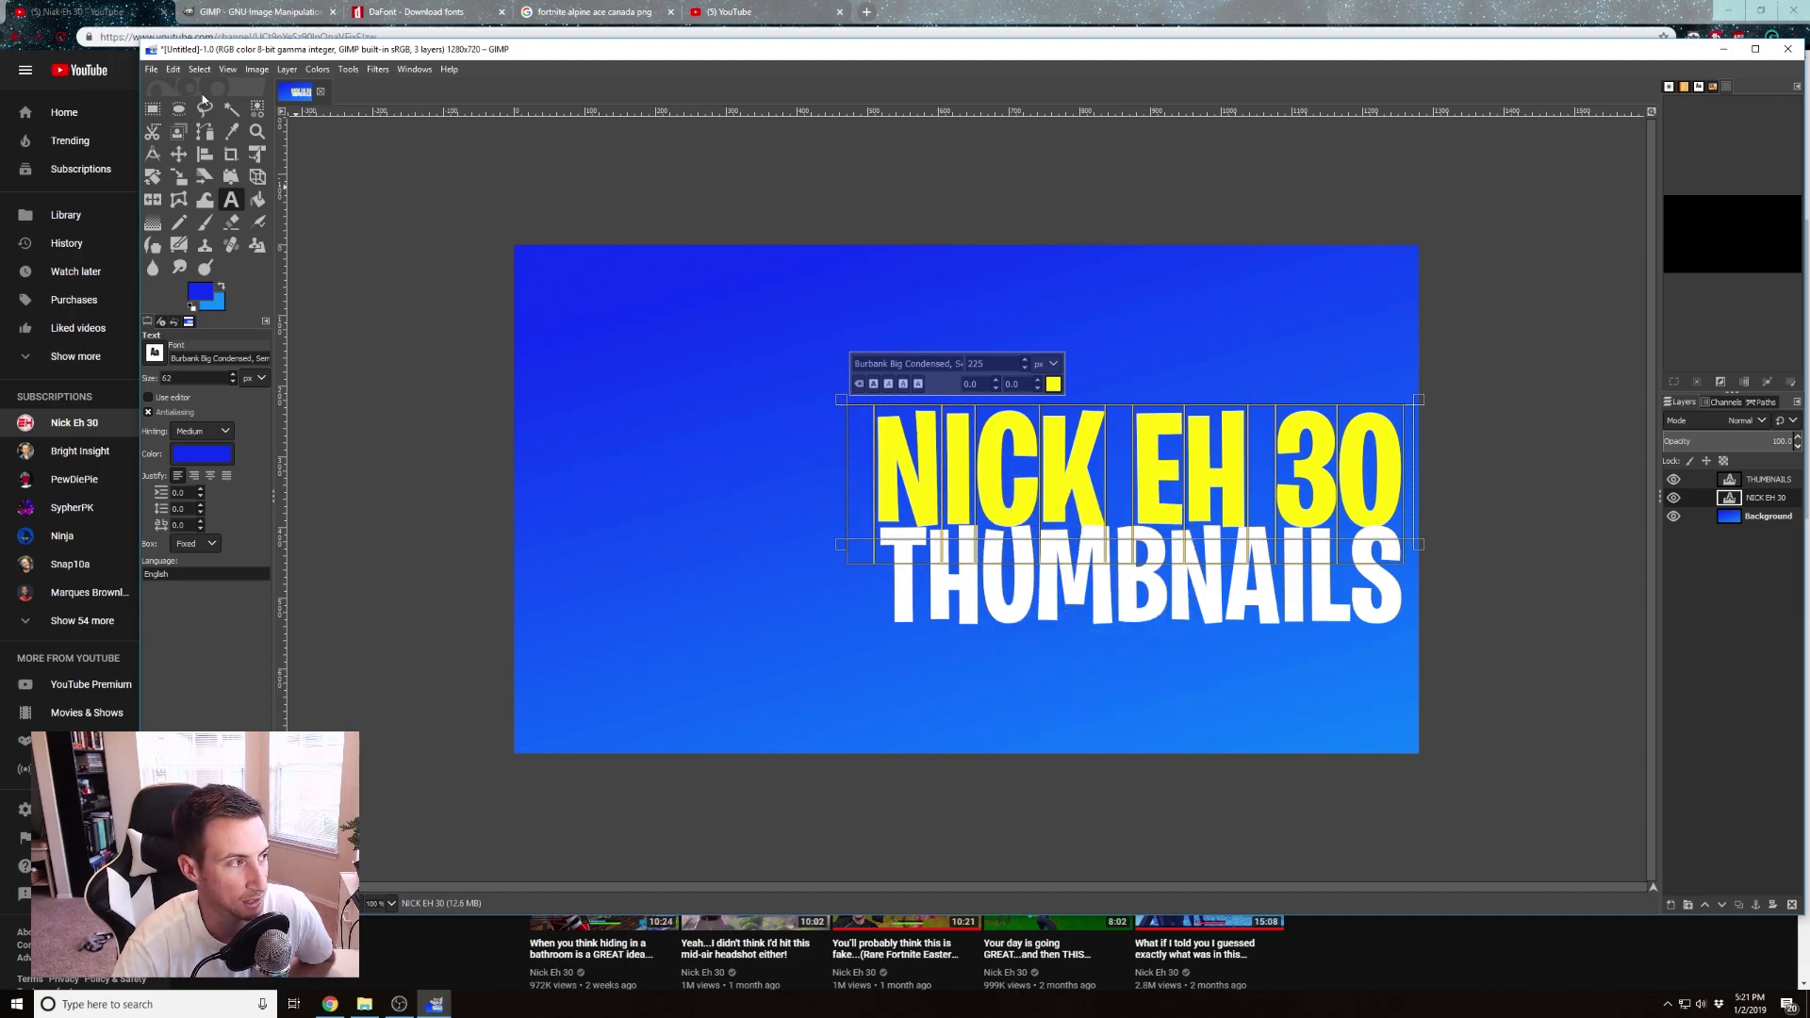
left_click(198, 70)
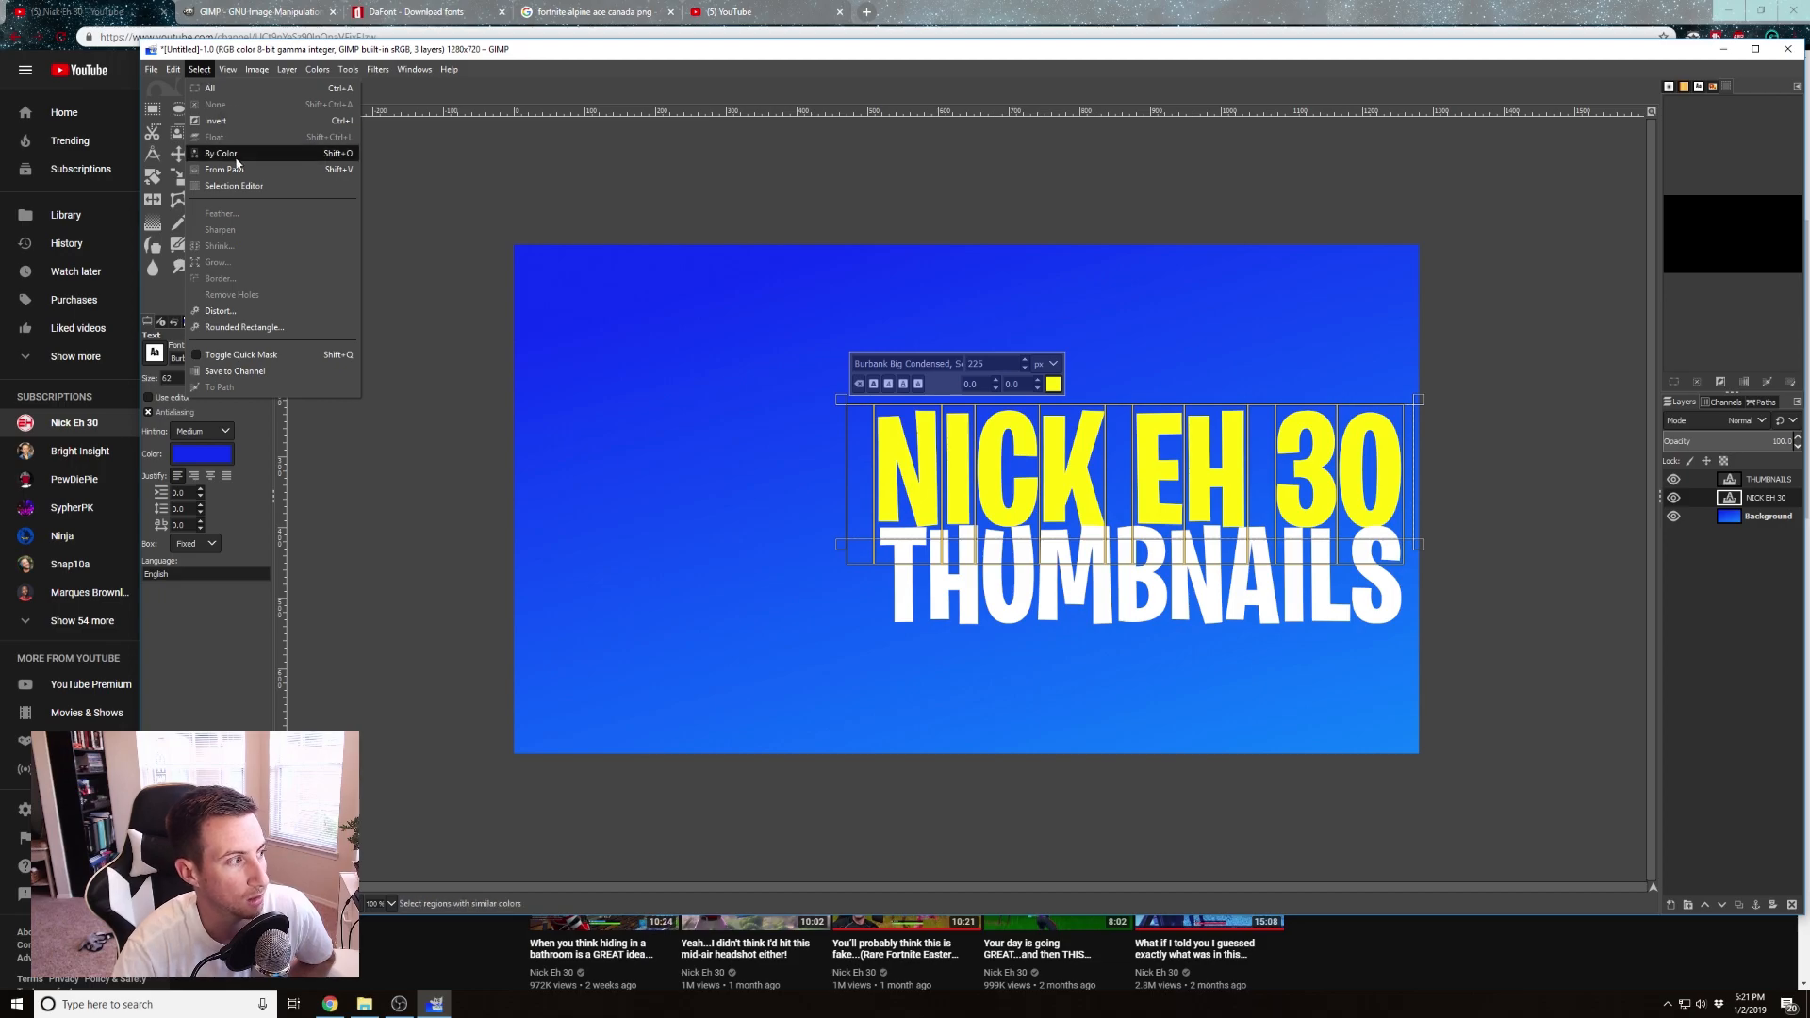
left_click(223, 169)
Grow the selection outward by a few pixels around the NICK EH 30 letters
left_click(200, 70)
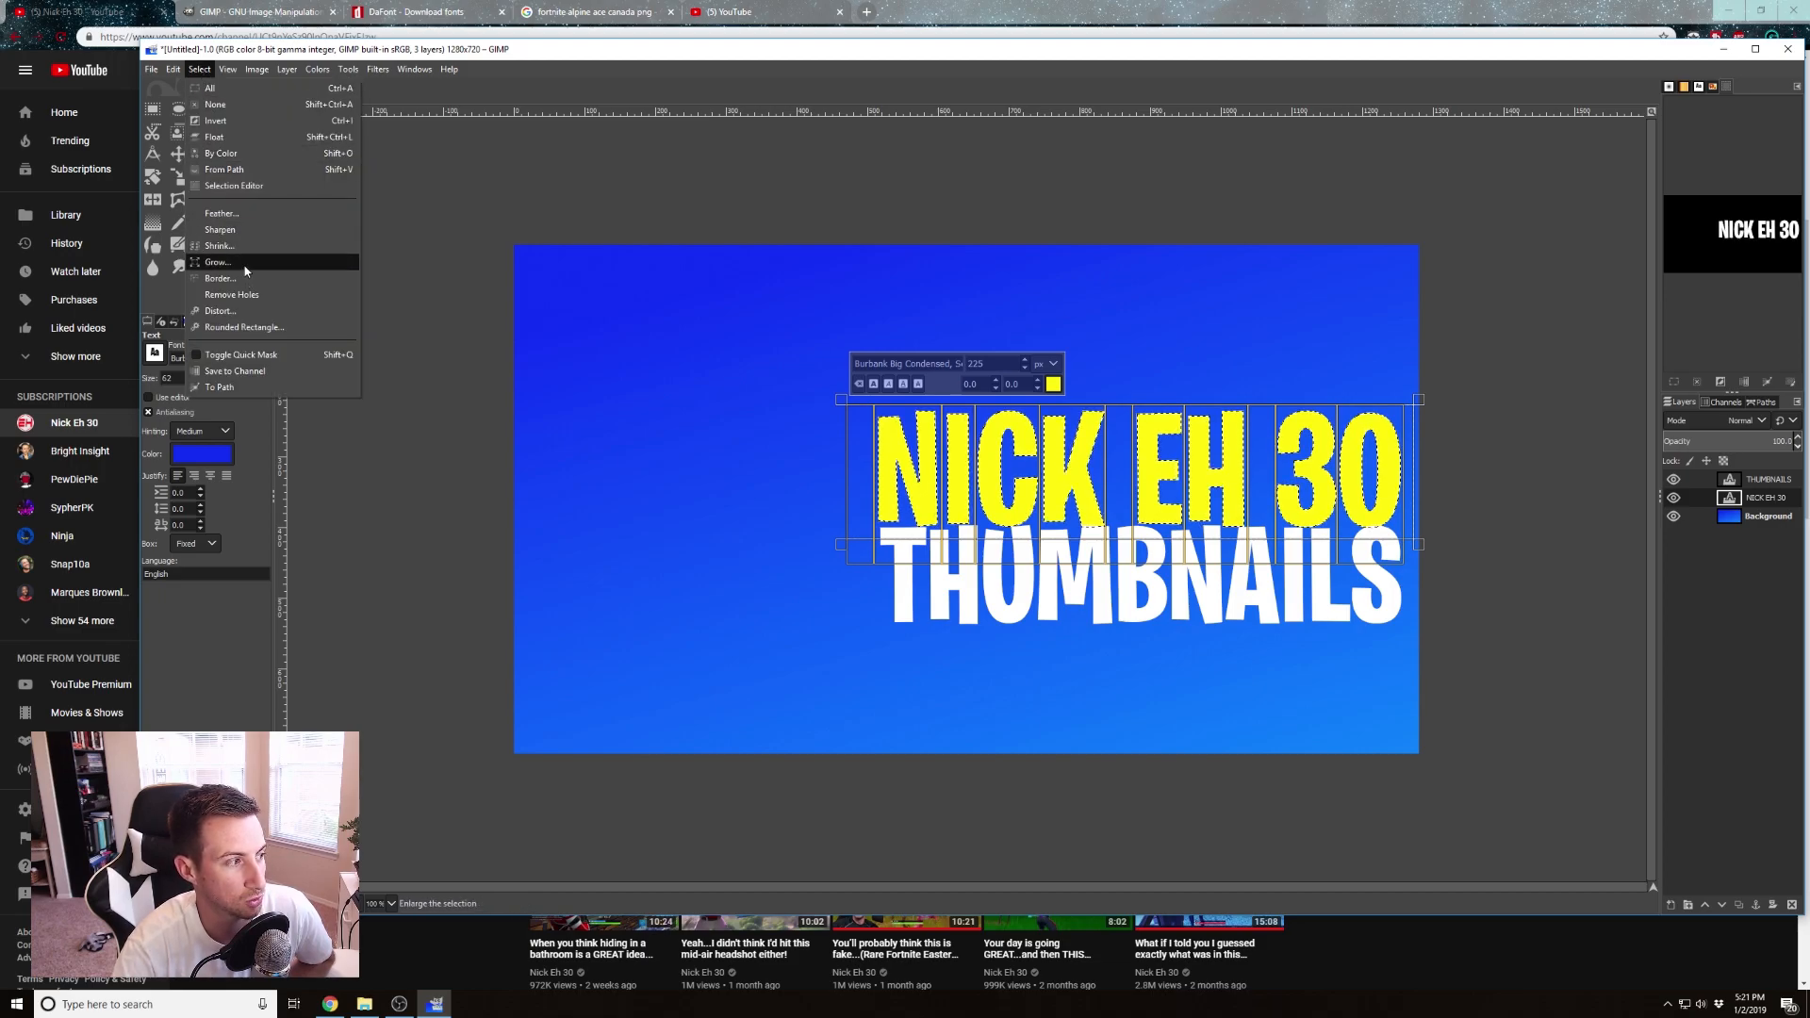
left_click(221, 262)
left_click_drag(282, 227, 394, 238)
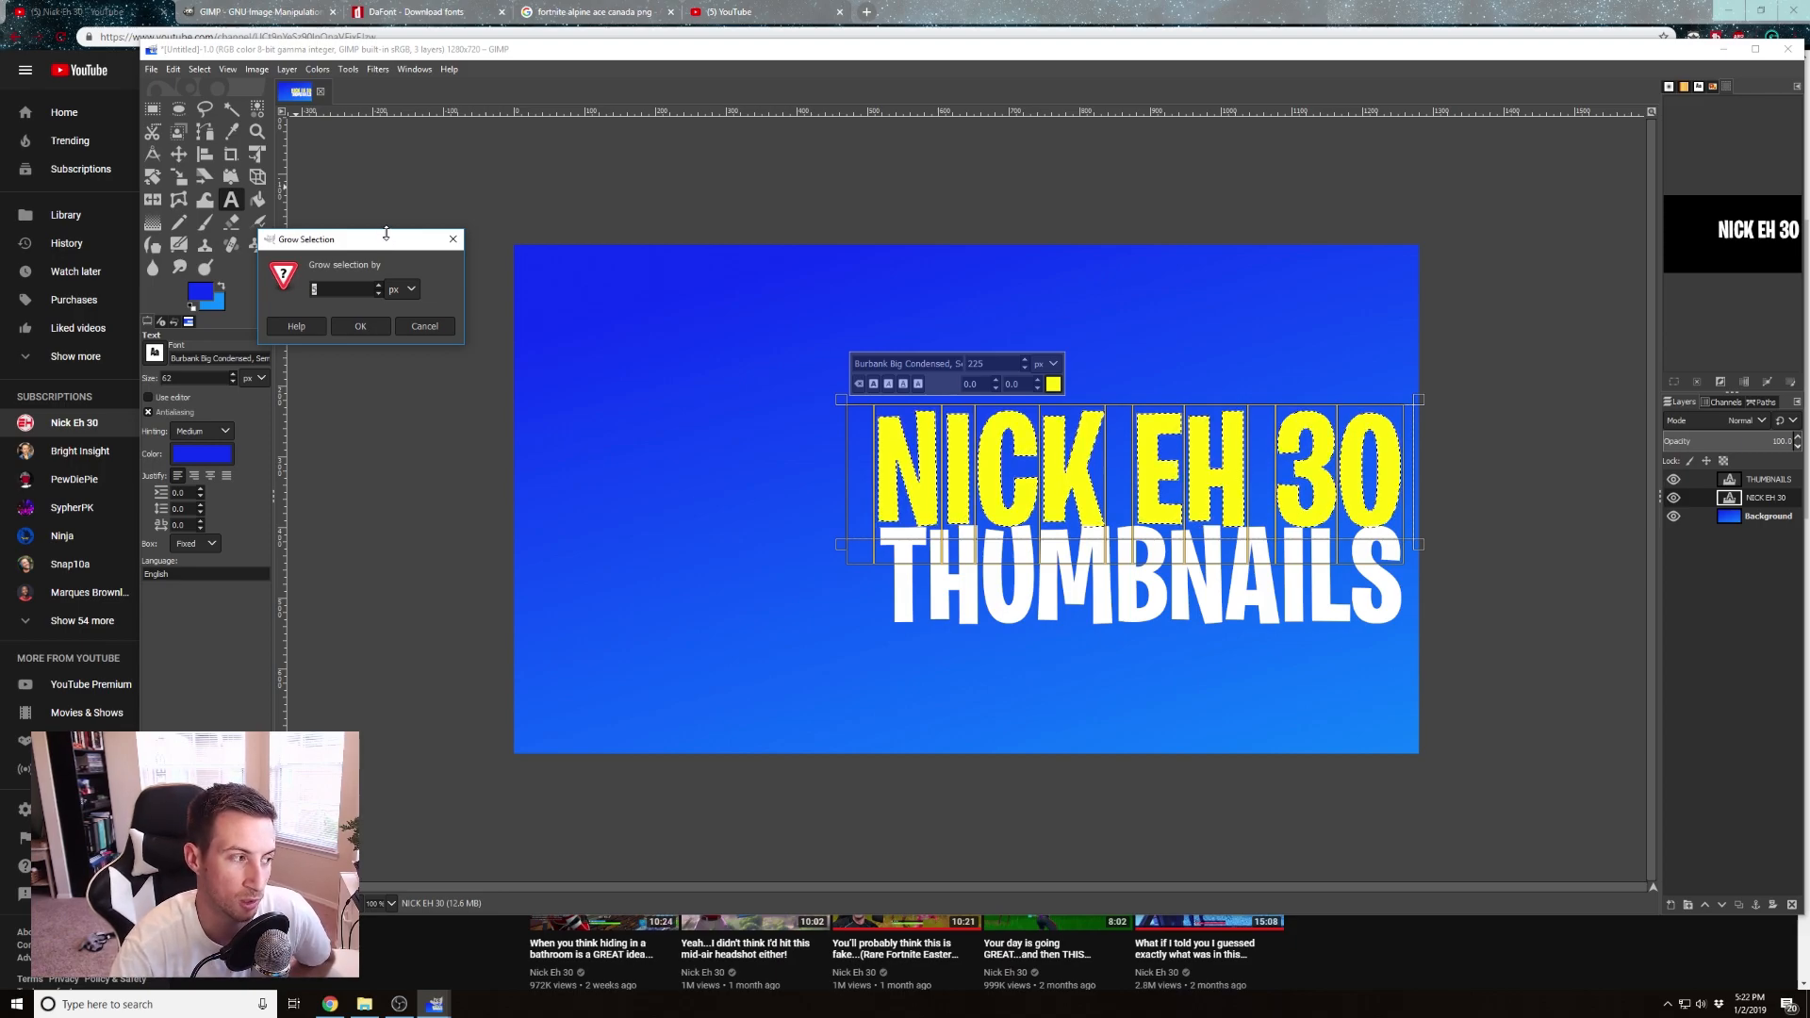
left_click(377, 327)
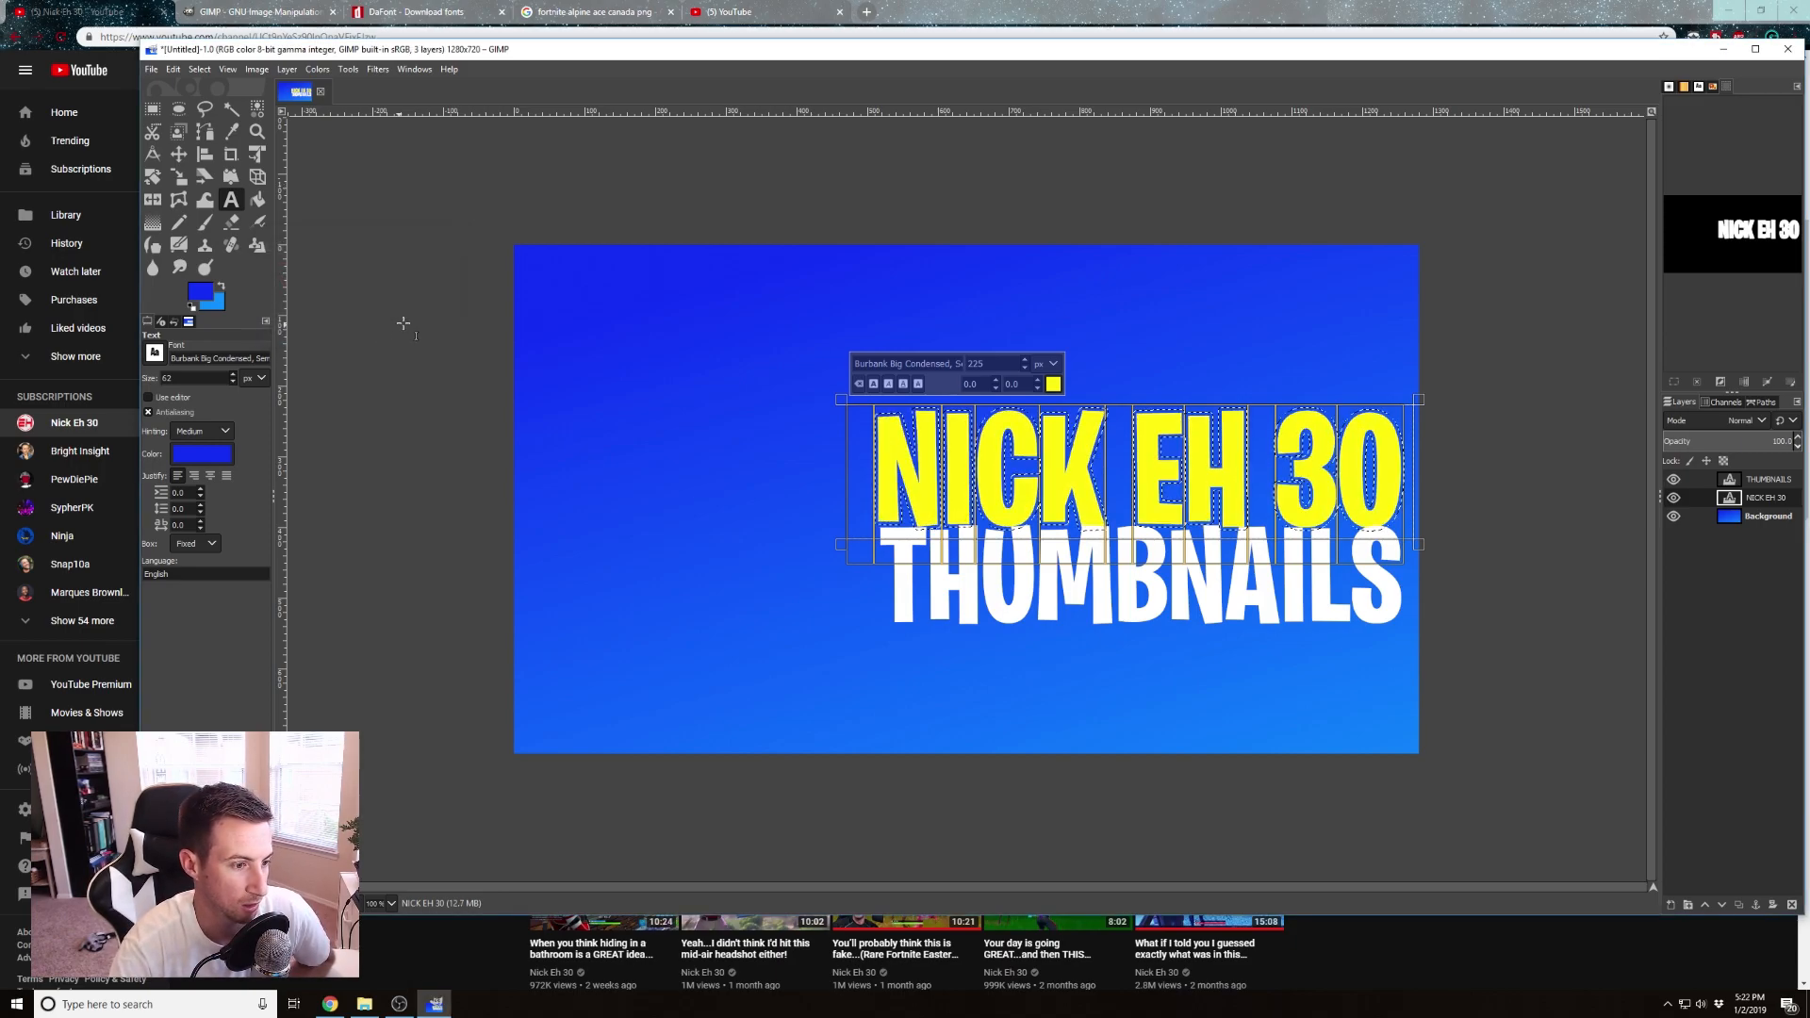
Reset the colors to black and white and bucket-fill the grown selection black, outlining the NICK EH 30 letters
left_click(258, 200)
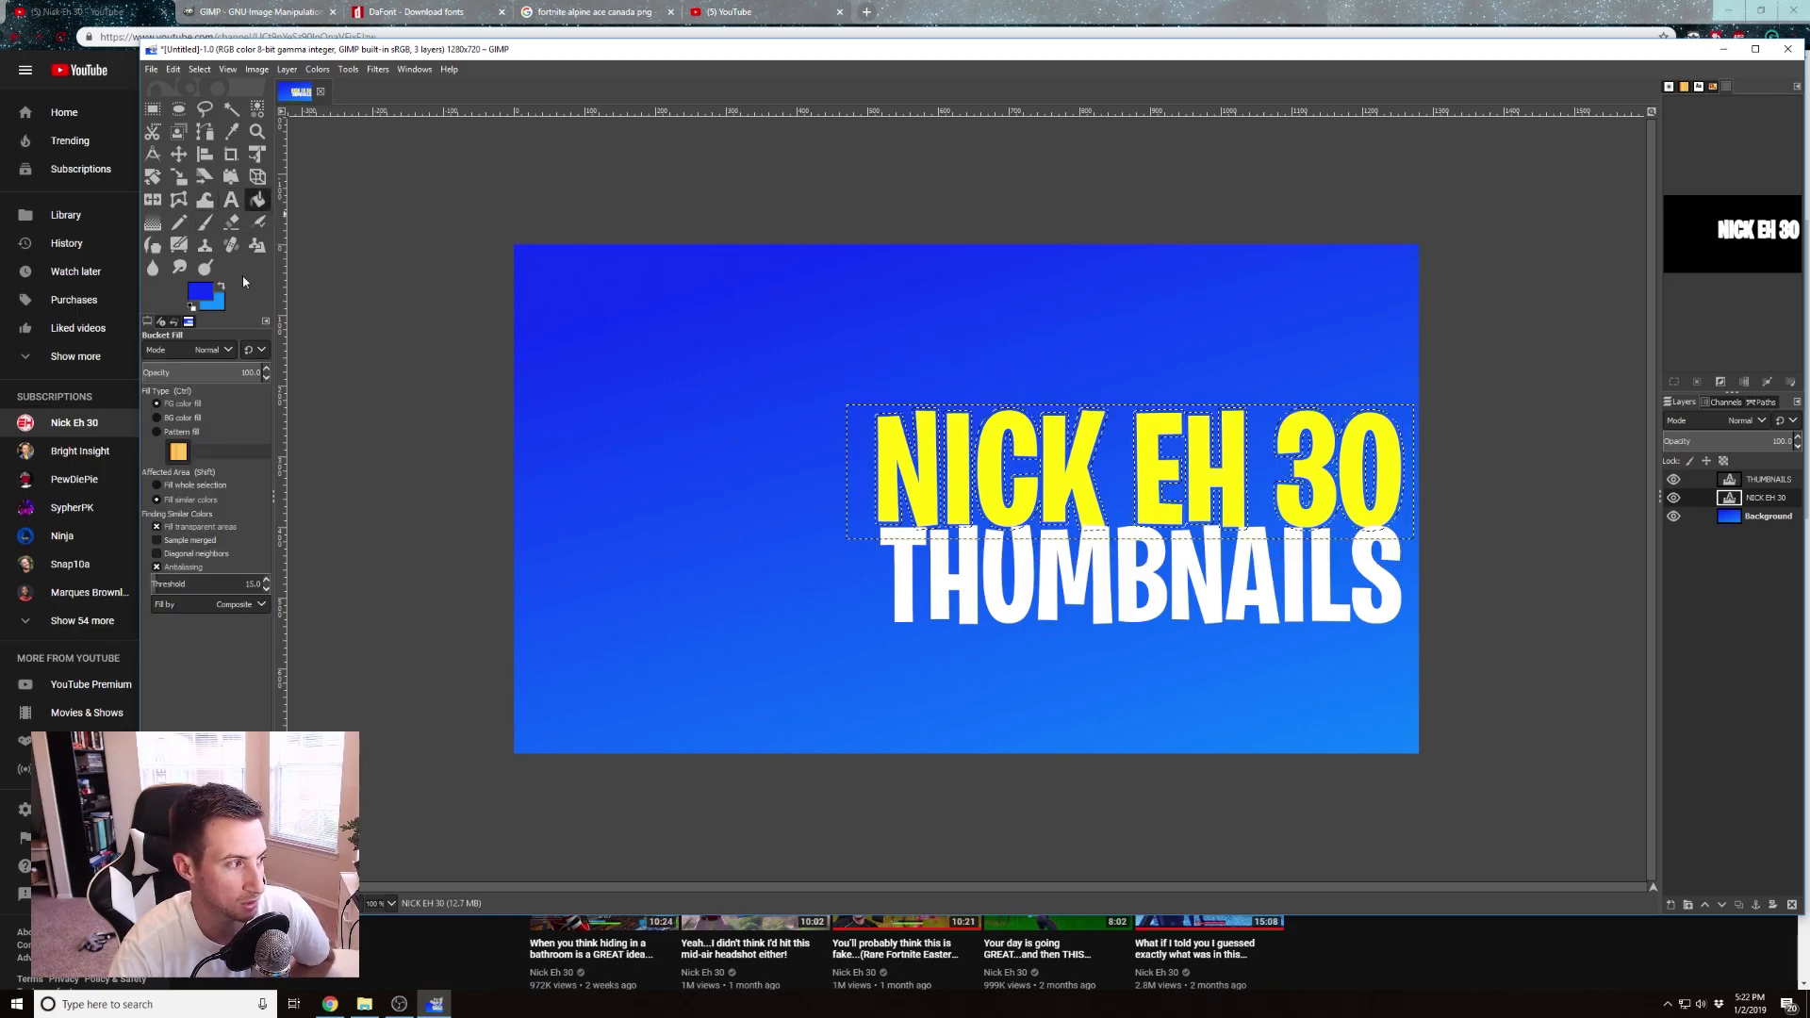
left_click(192, 308)
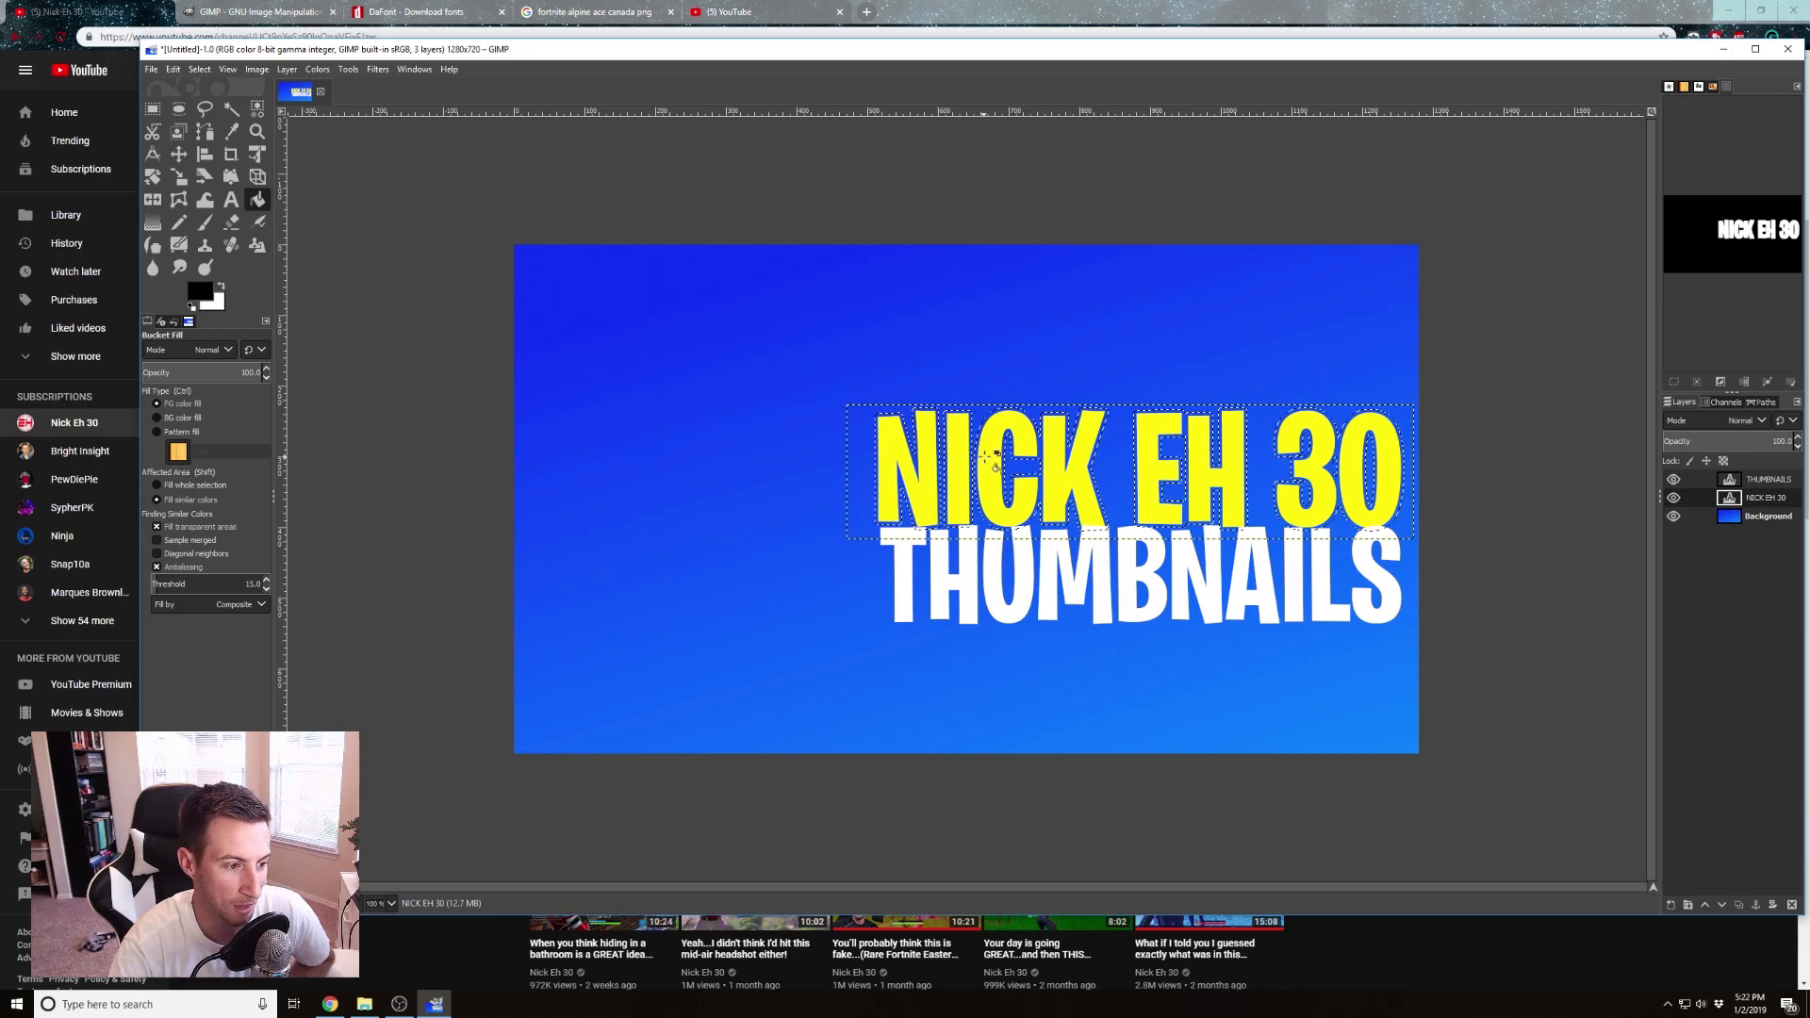
left_click(390, 902)
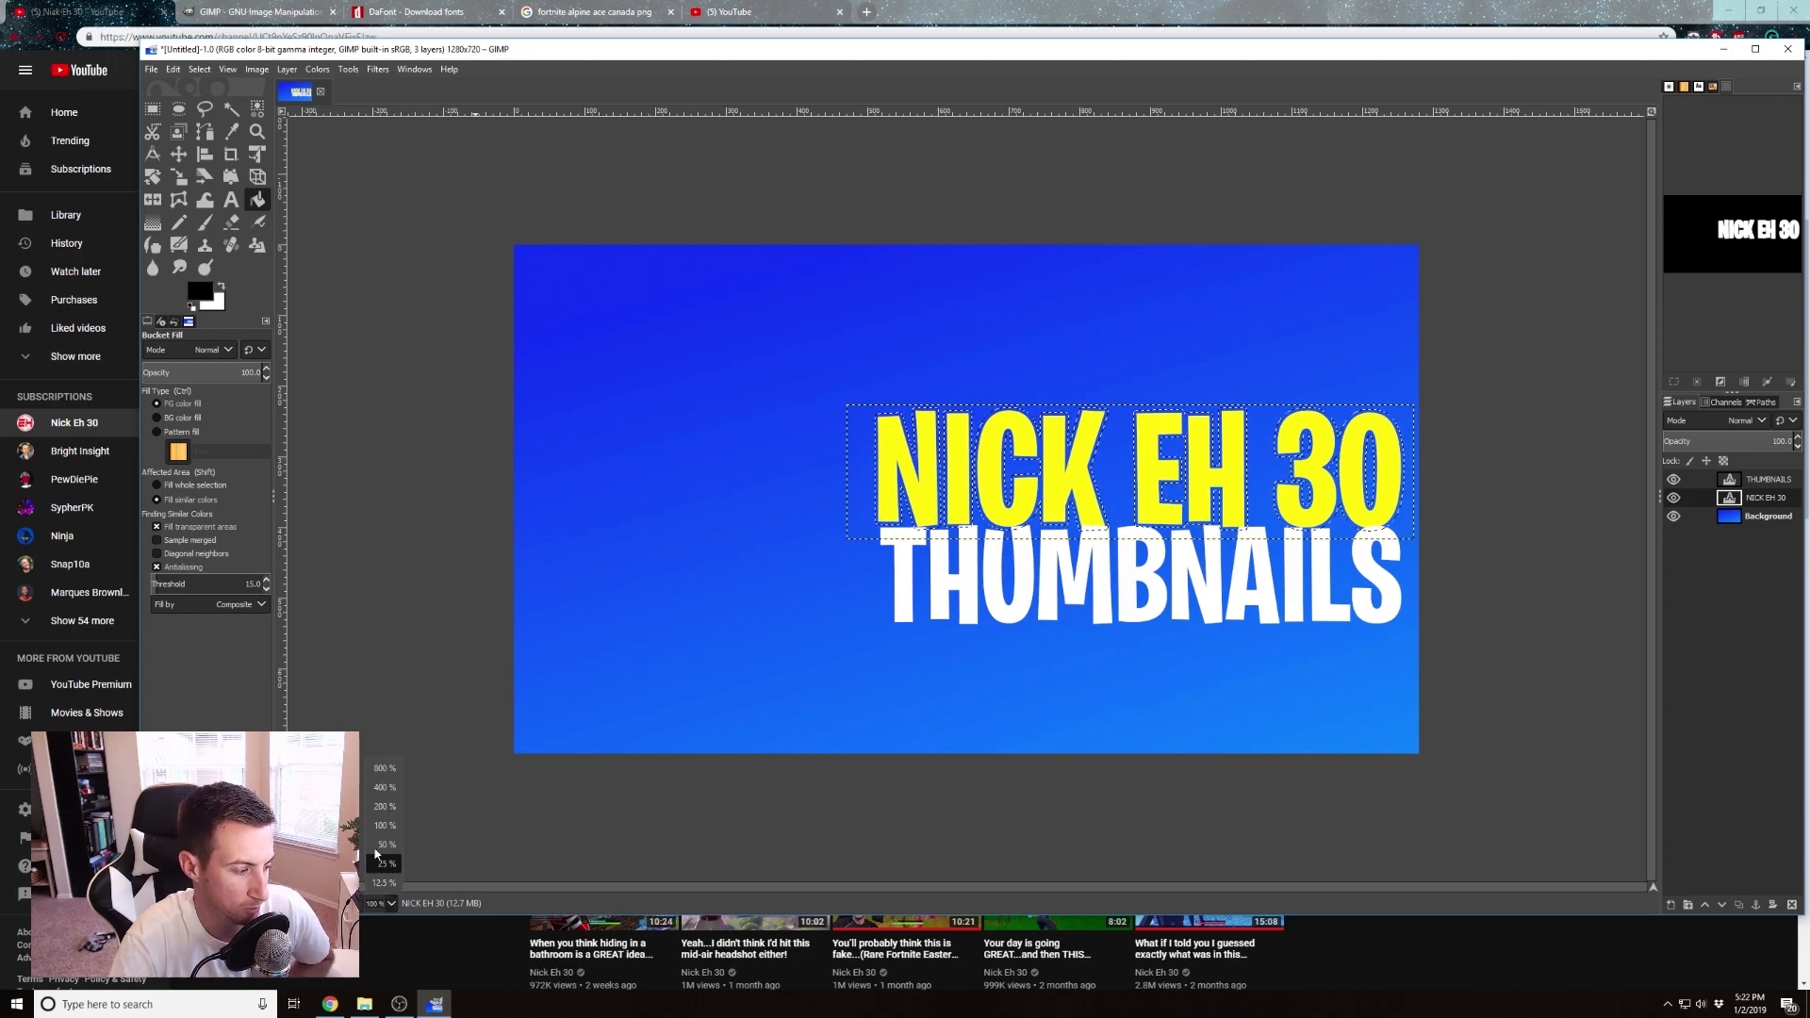
left_click(382, 817)
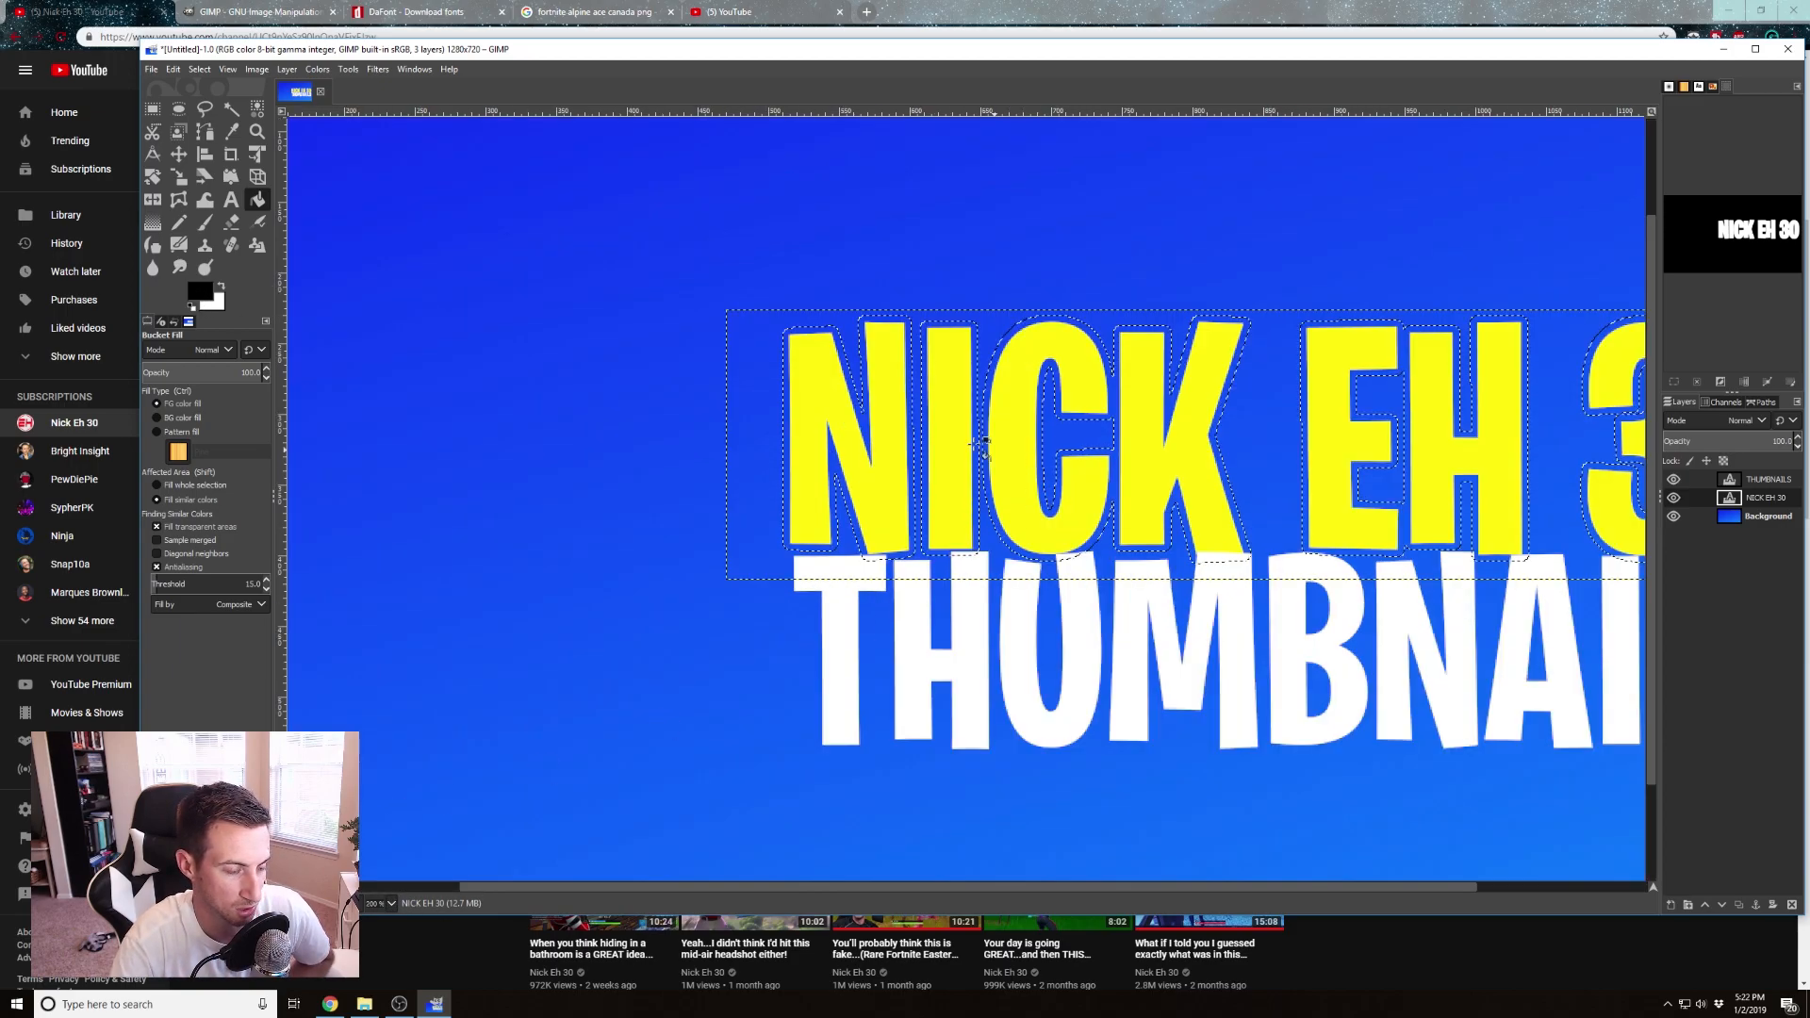
left_click(877, 421)
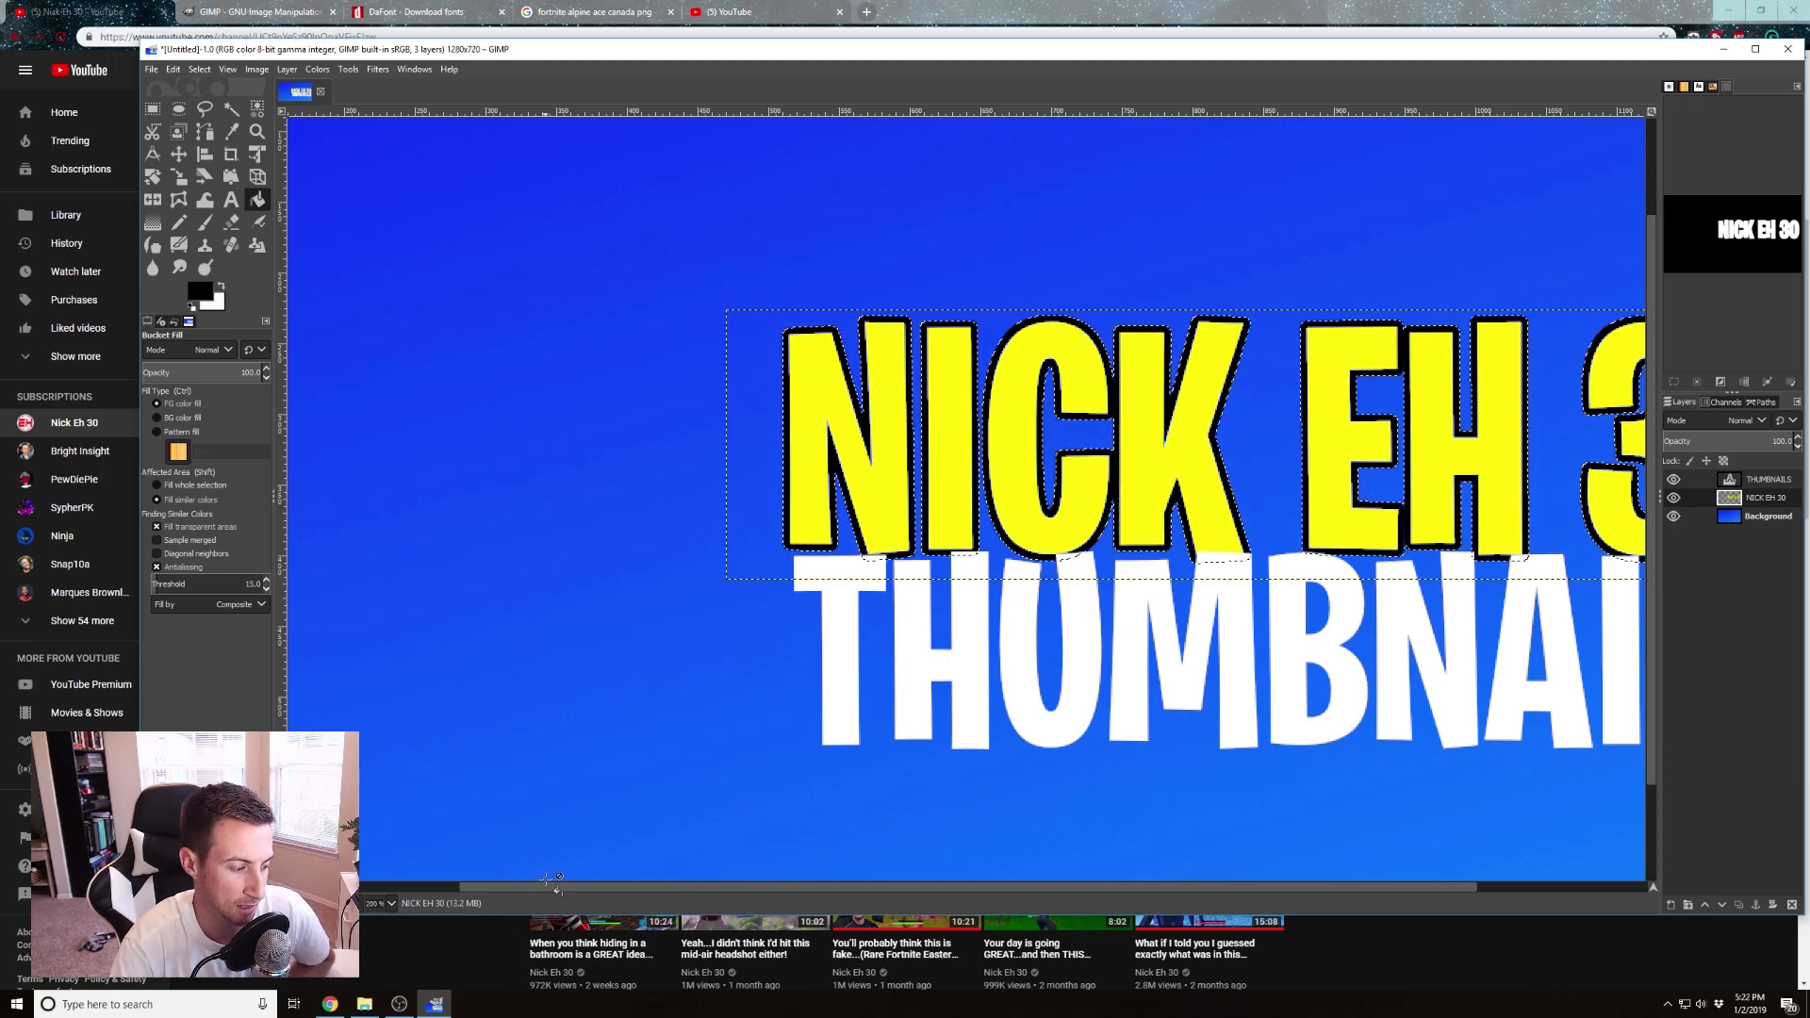
left_click_drag(552, 884, 724, 885)
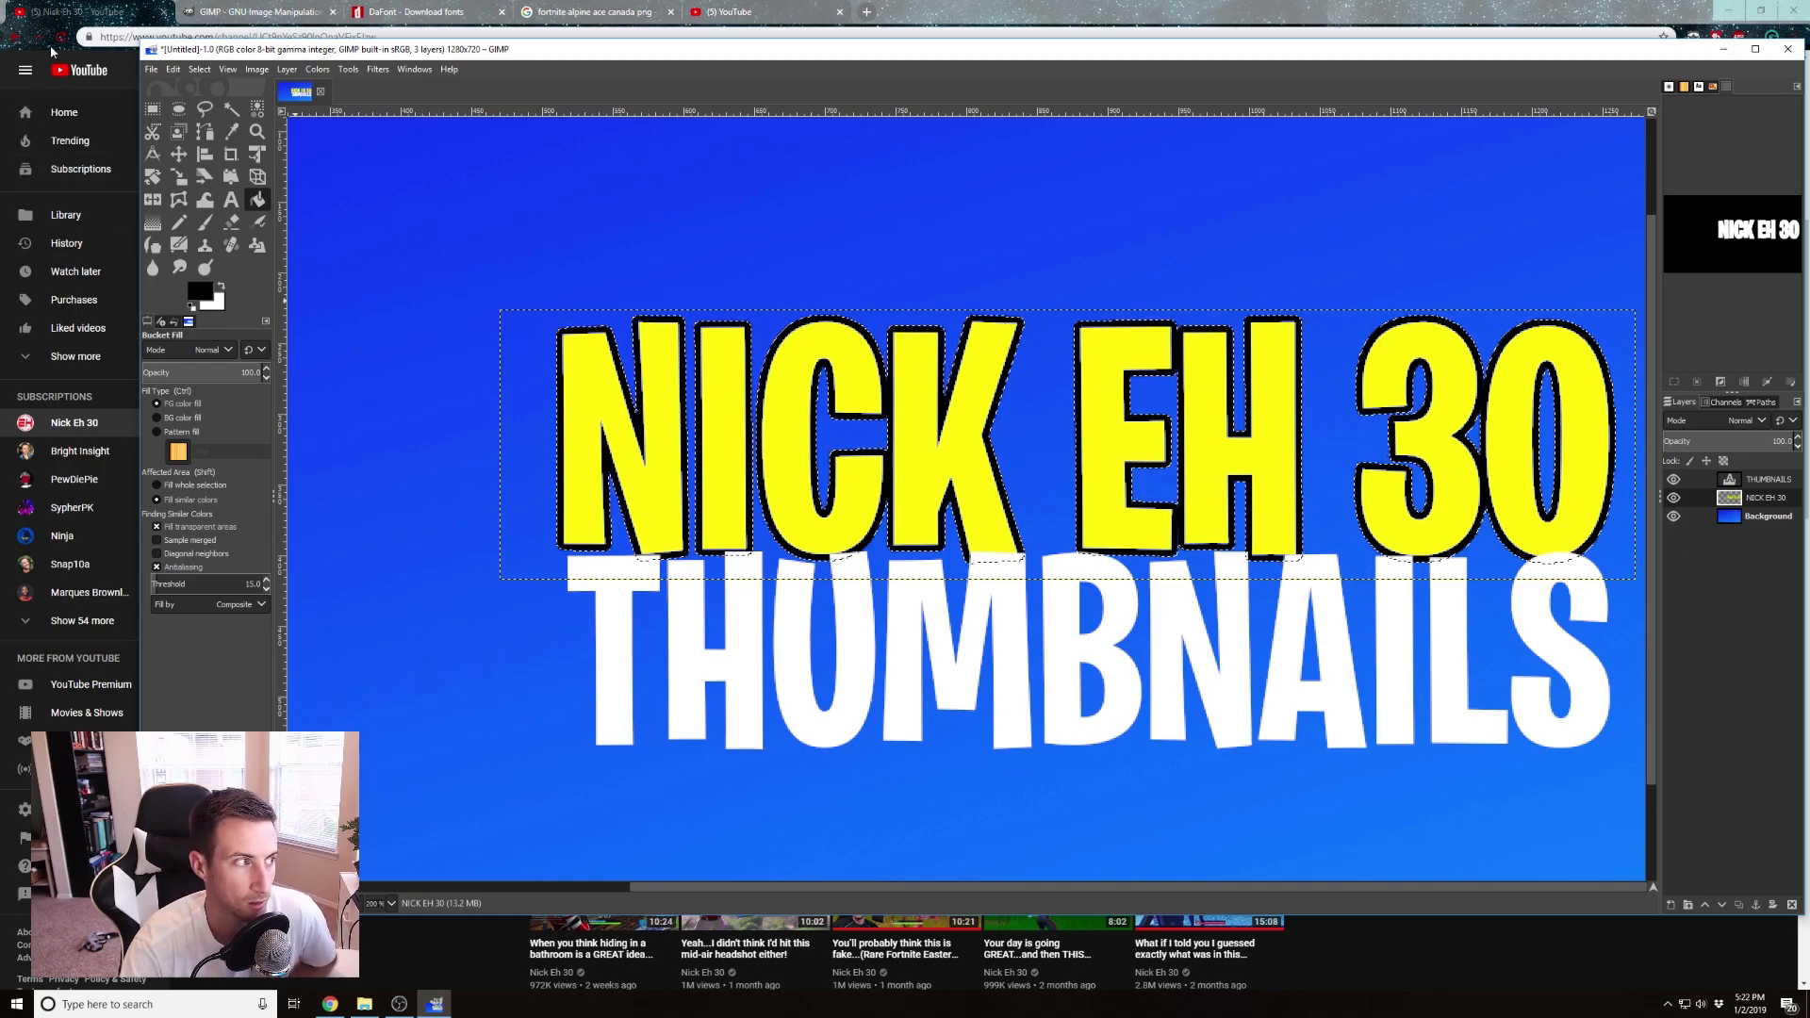
Clear the current selection, then select the THUMBNAILS letters by creating a path from that text and converting it into a selection
left_click(199, 69)
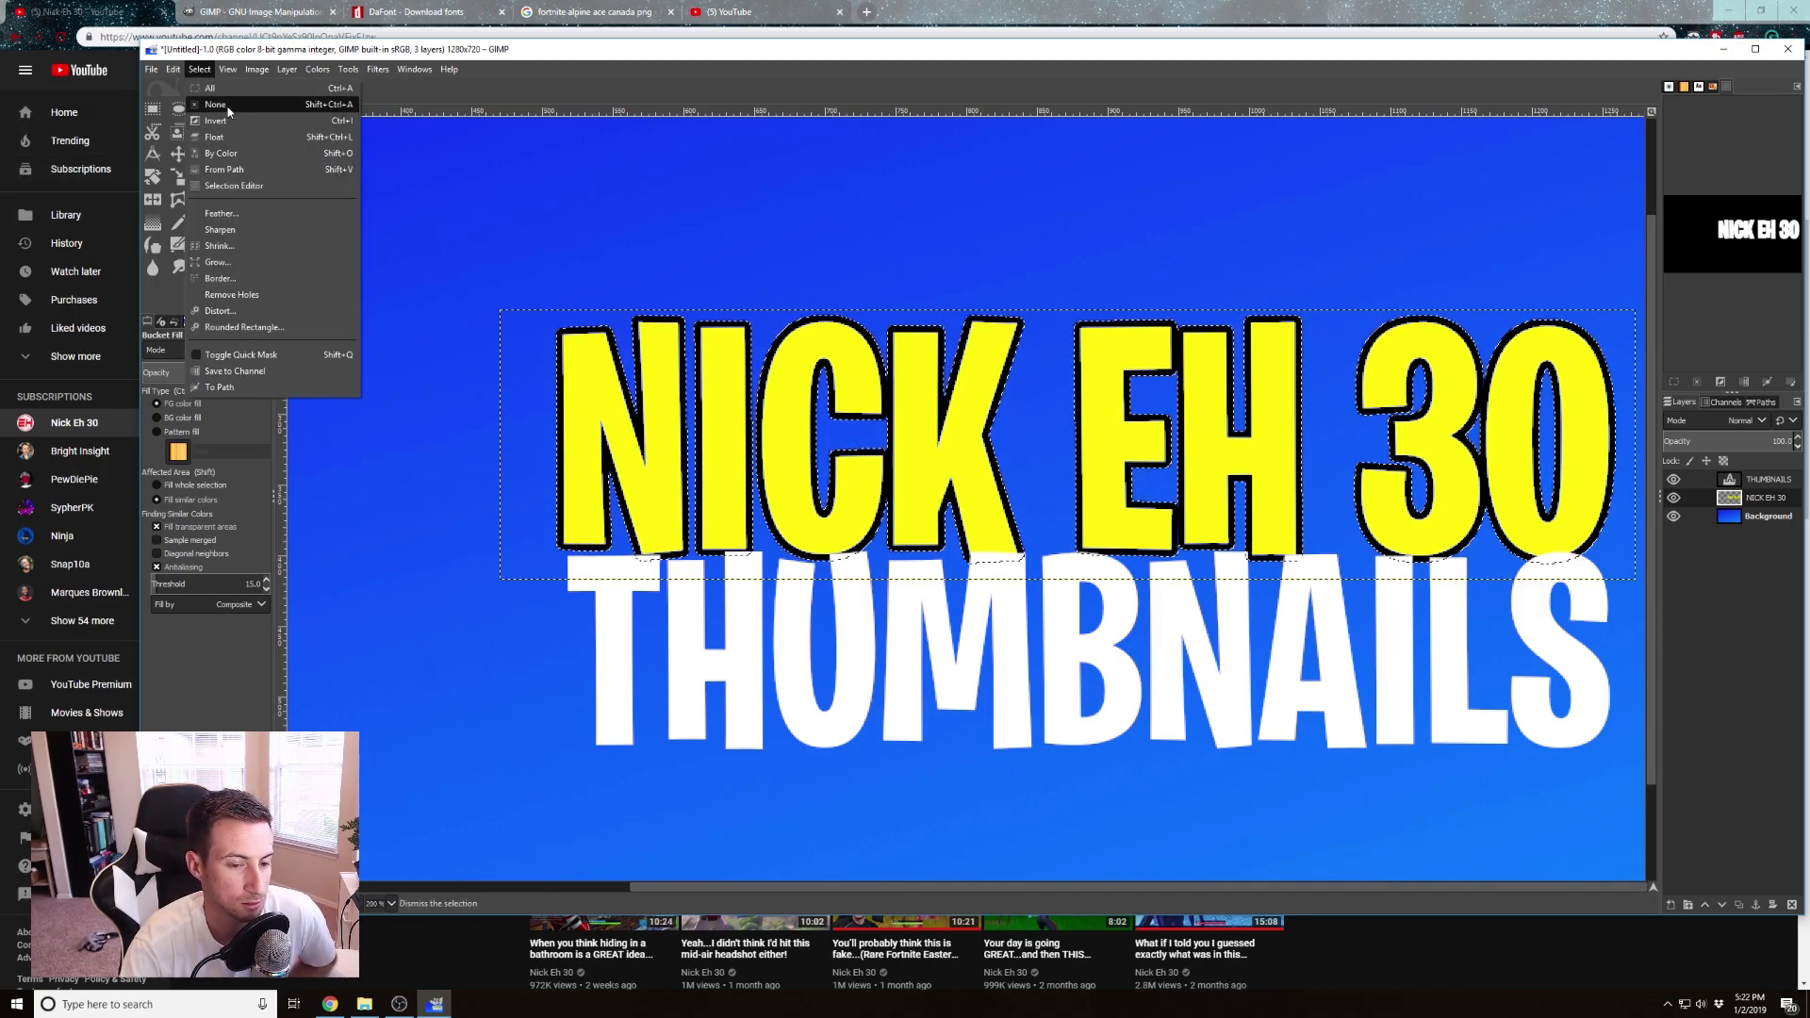
left_click(228, 109)
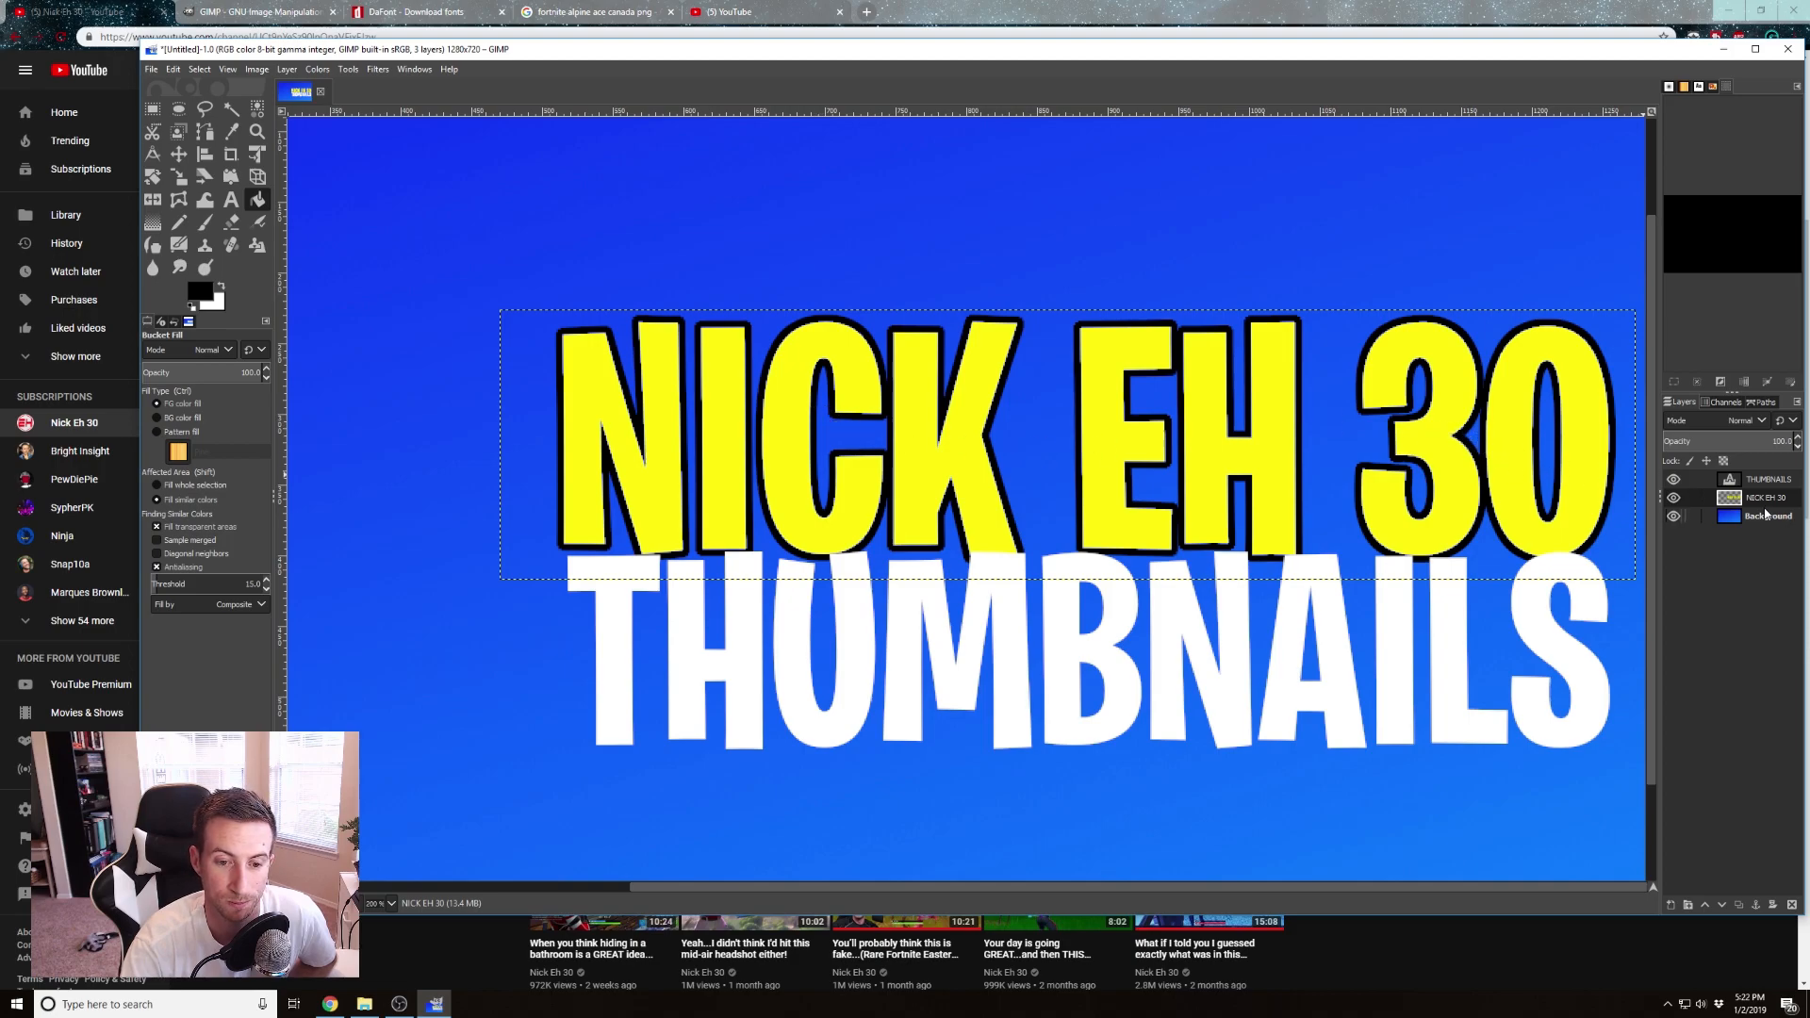
left_click(1753, 479)
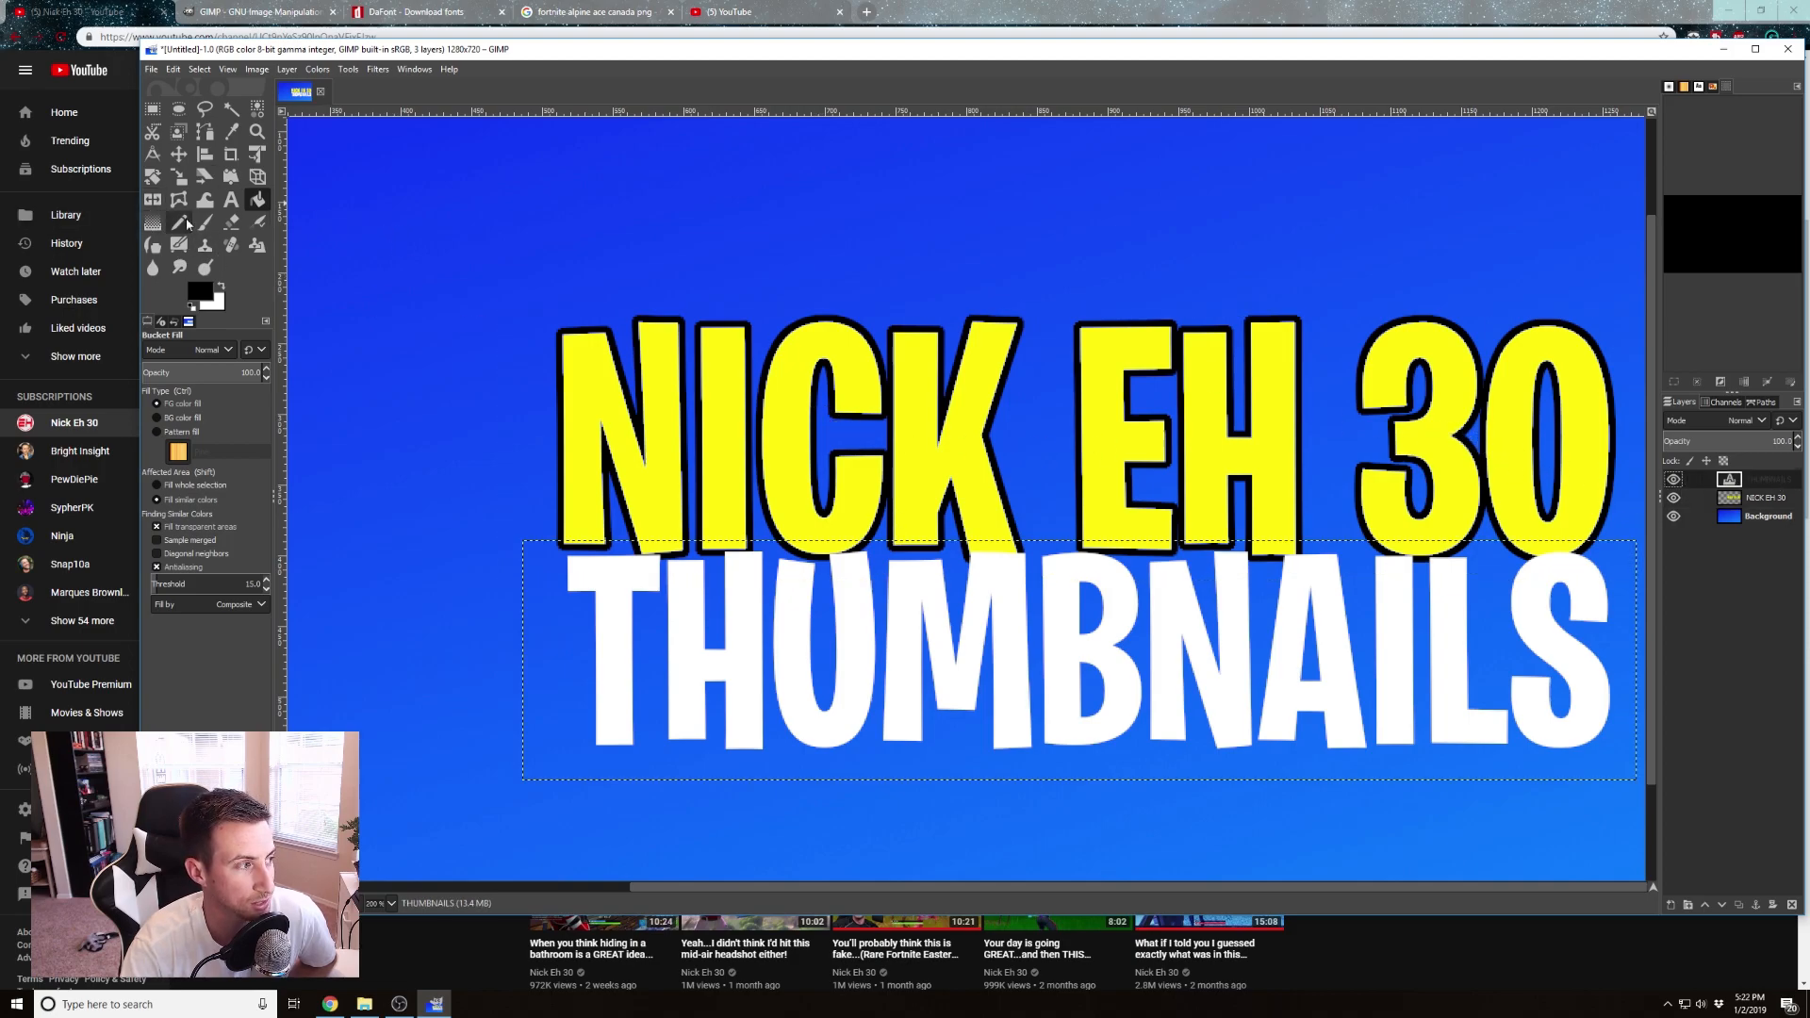
left_click(230, 199)
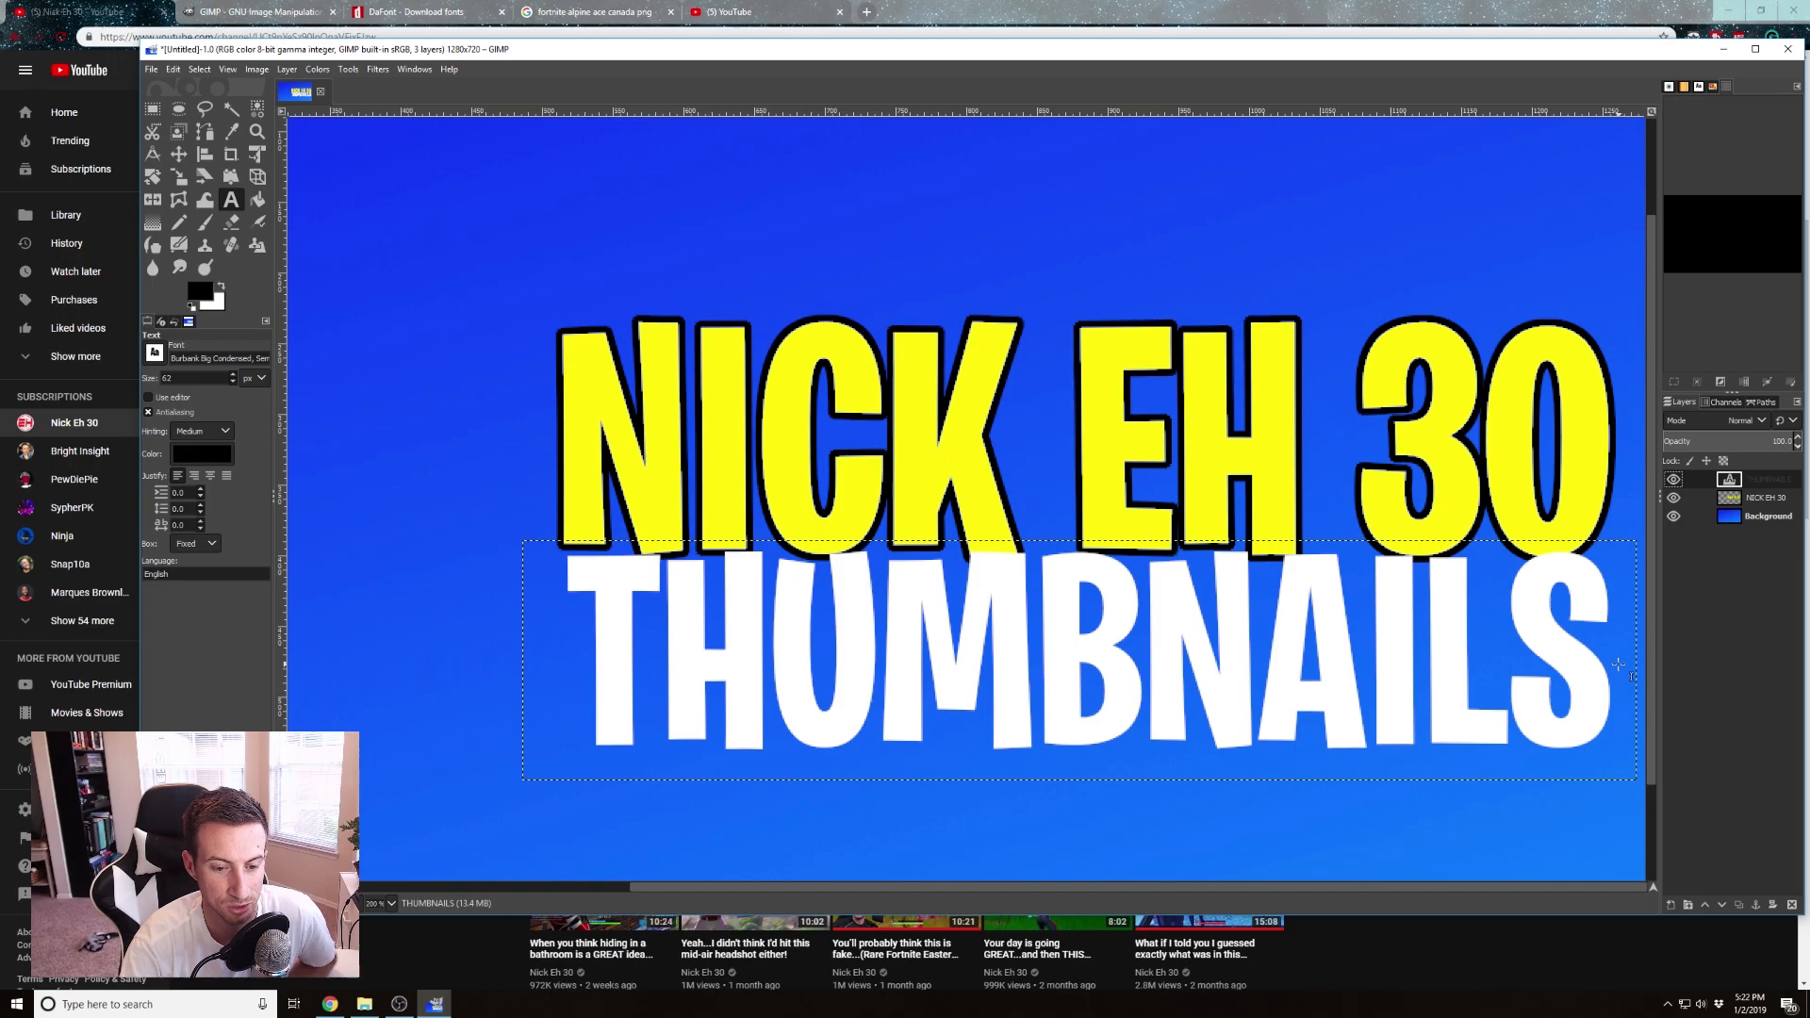
left_click(1619, 664)
right_click(594, 672)
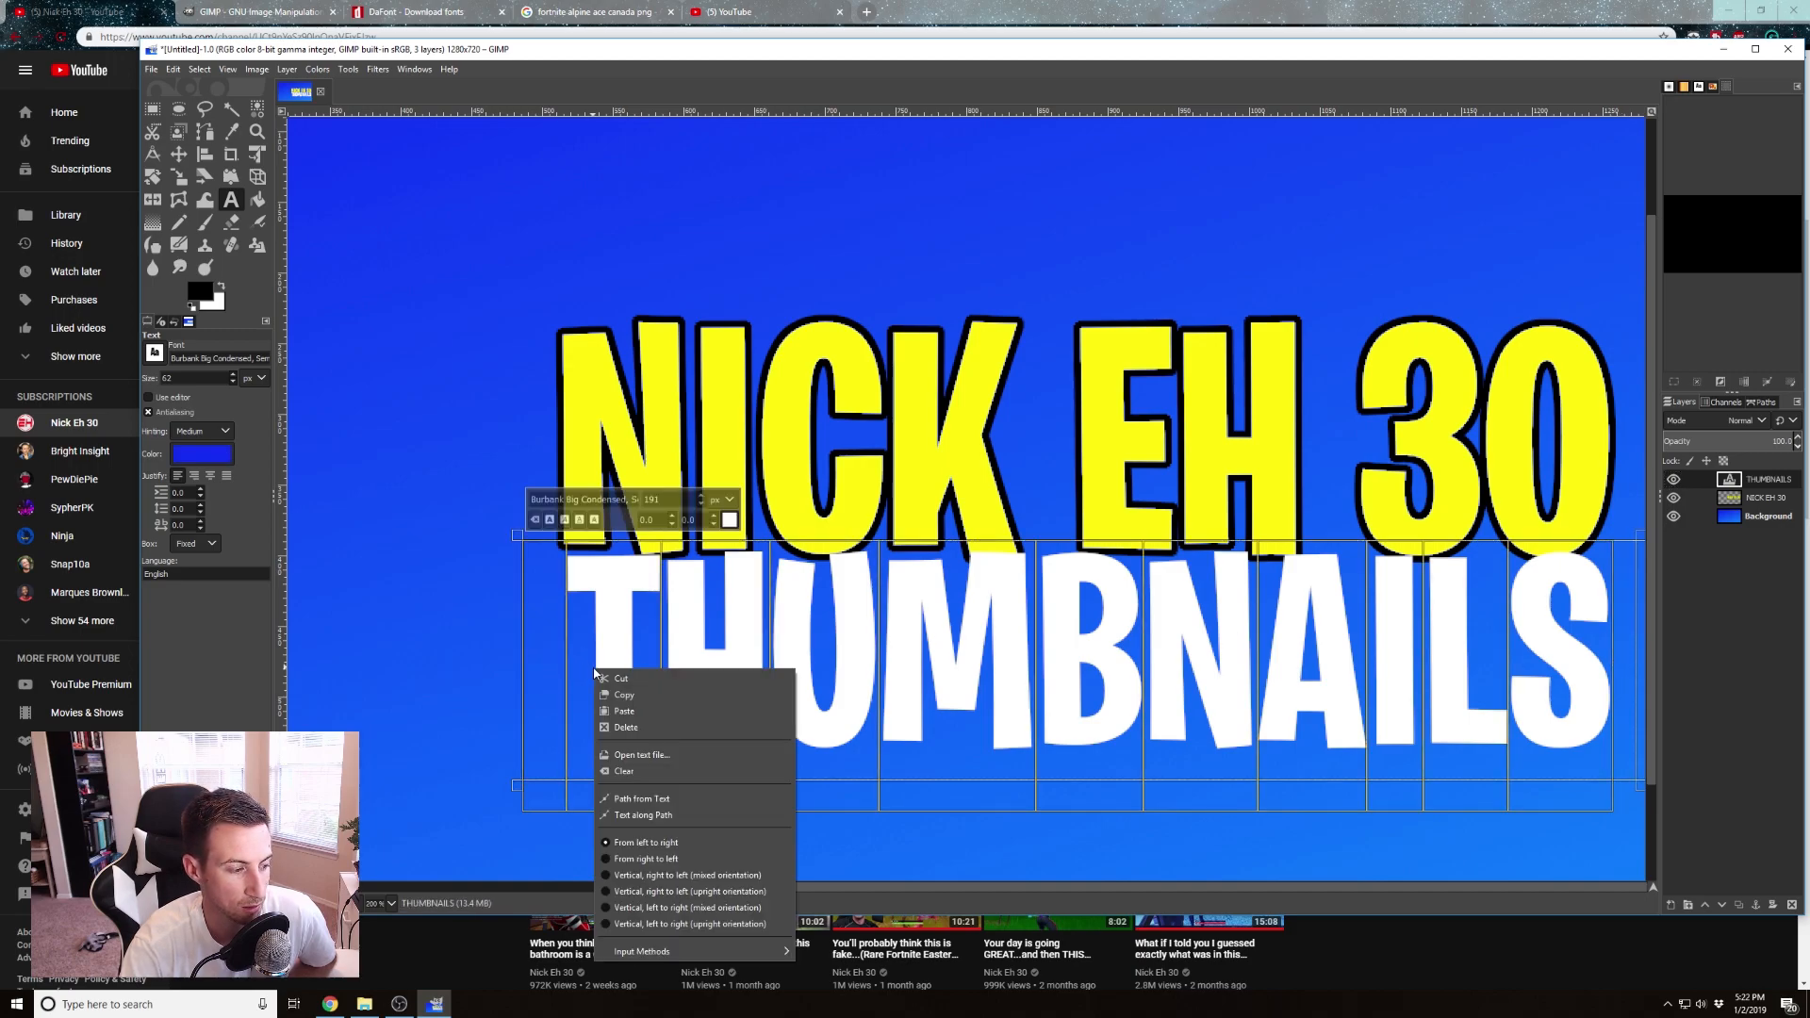
left_click(698, 797)
left_click(199, 69)
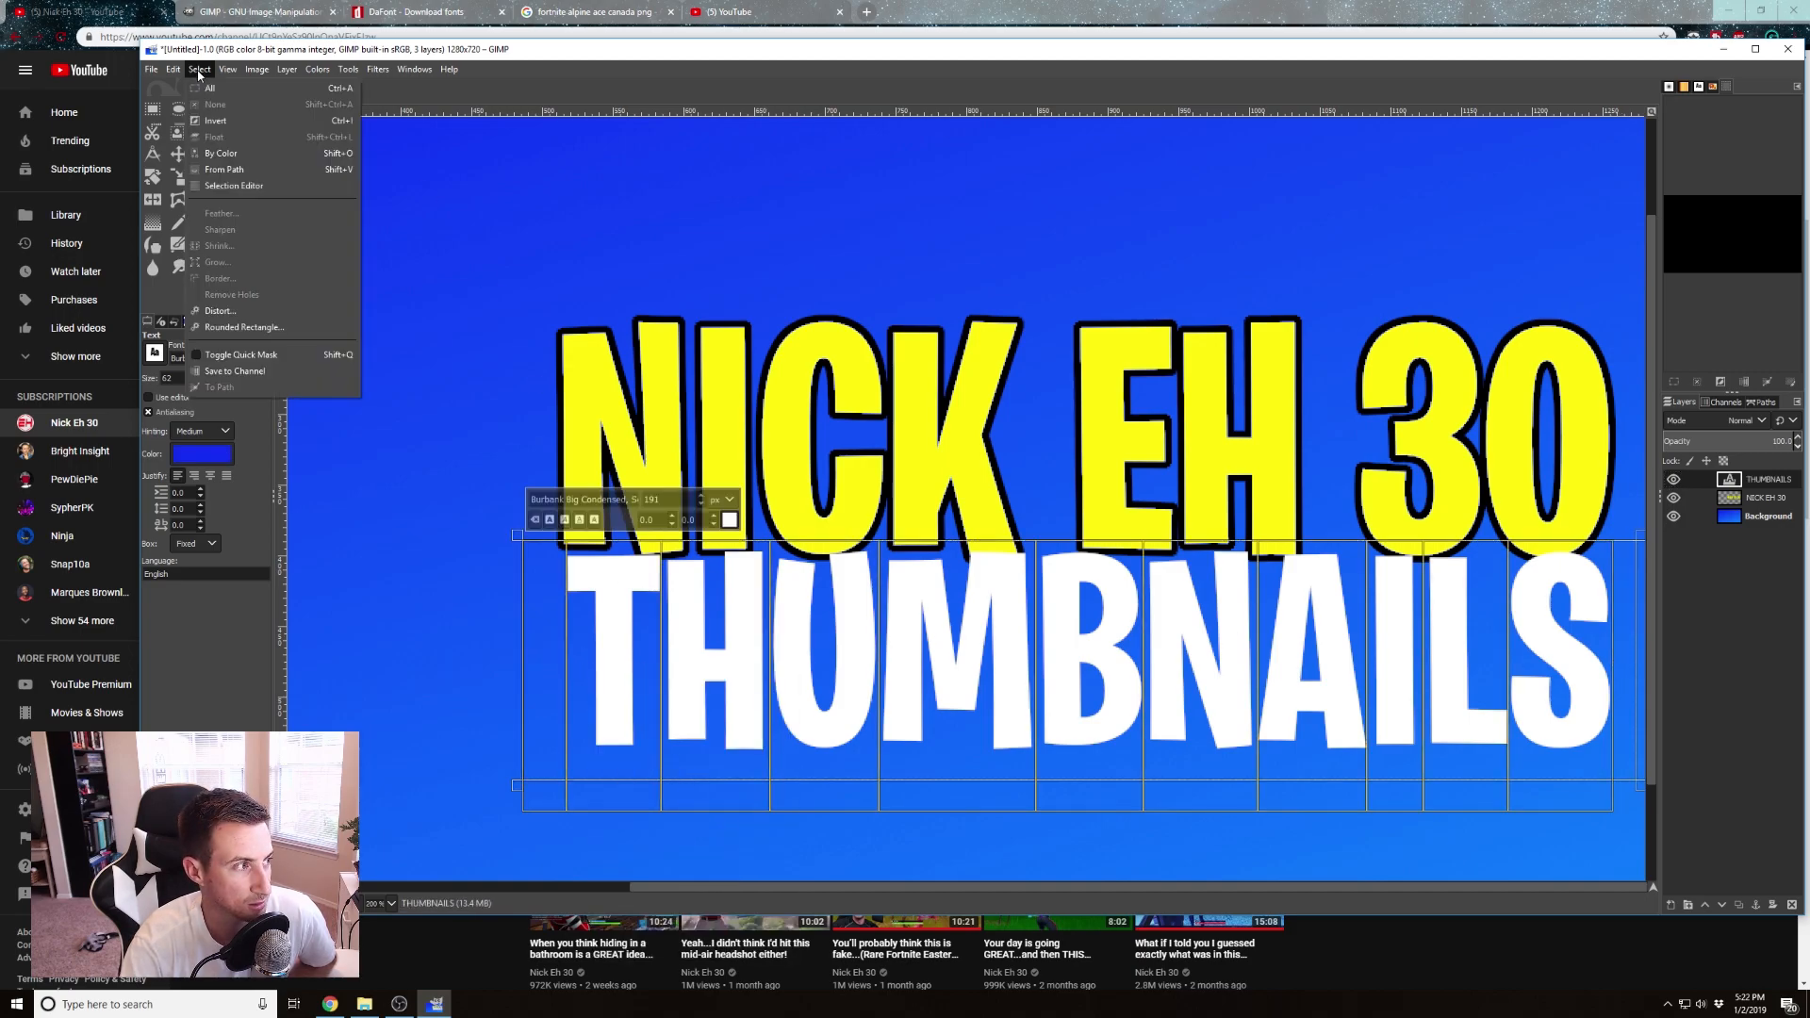
left_click(224, 169)
Grow the selection around the THUMBNAILS letters by 5 pixels
left_click(199, 69)
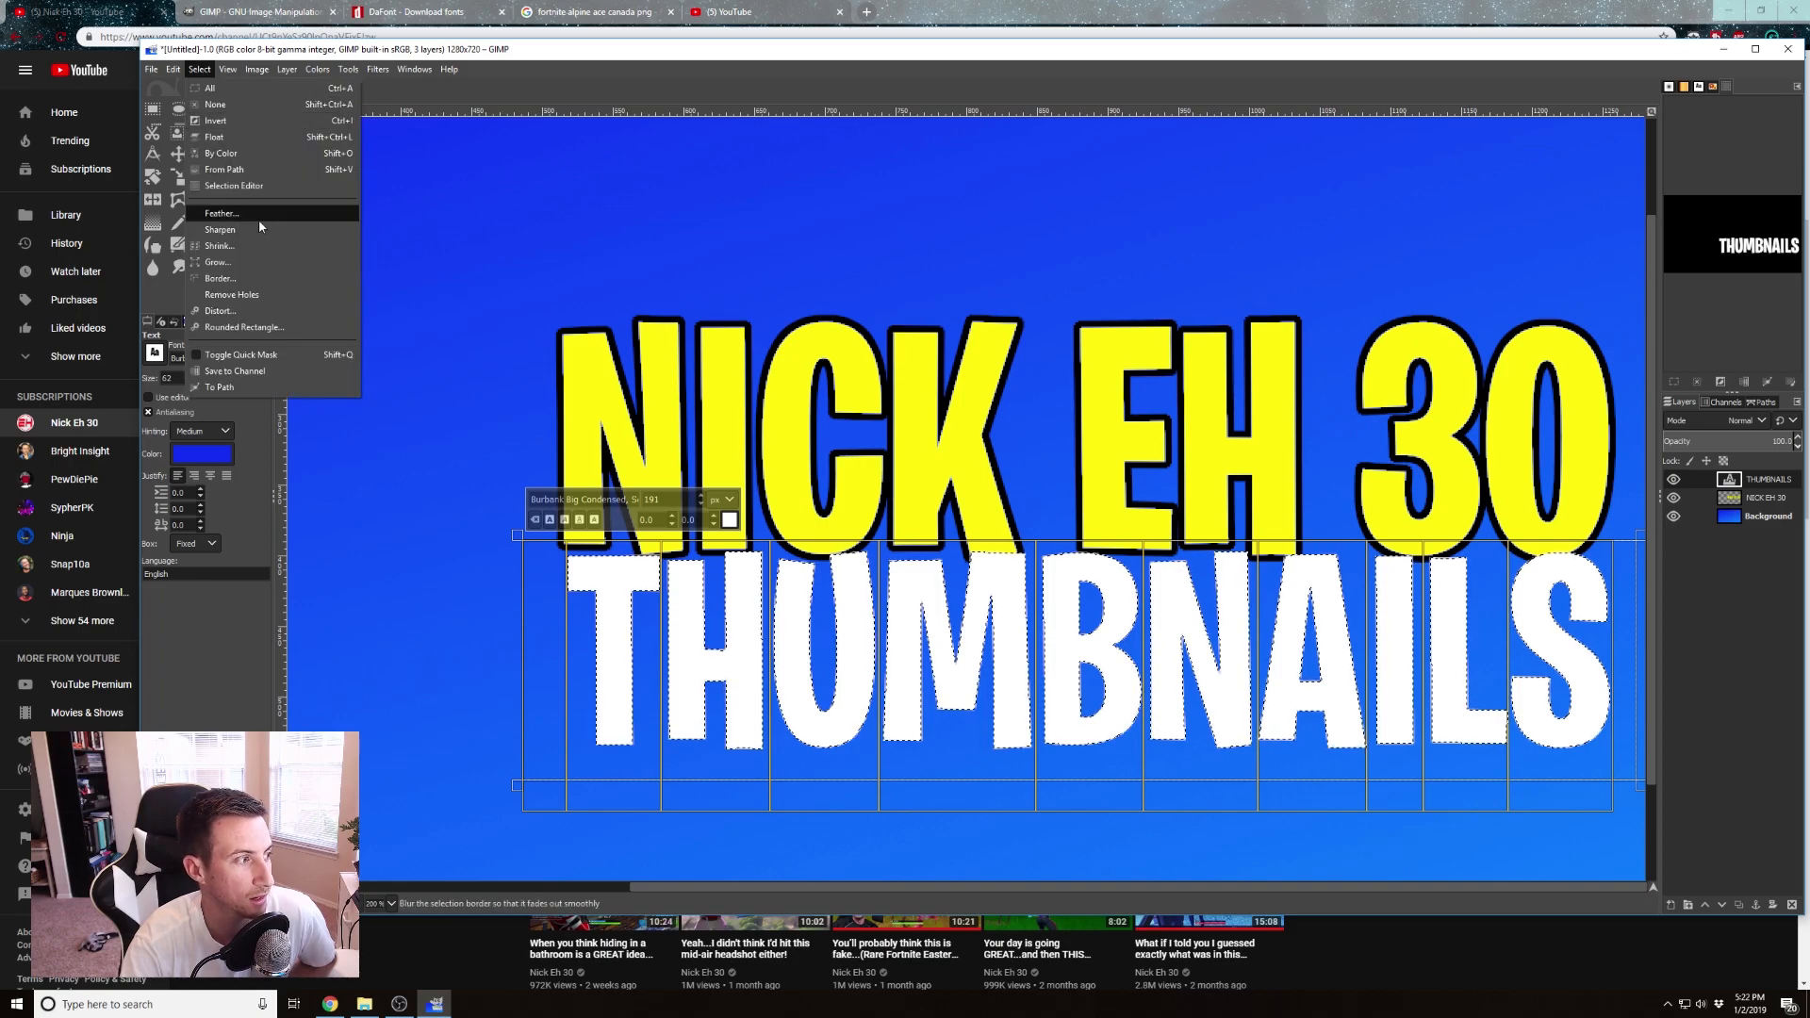
left_click(250, 264)
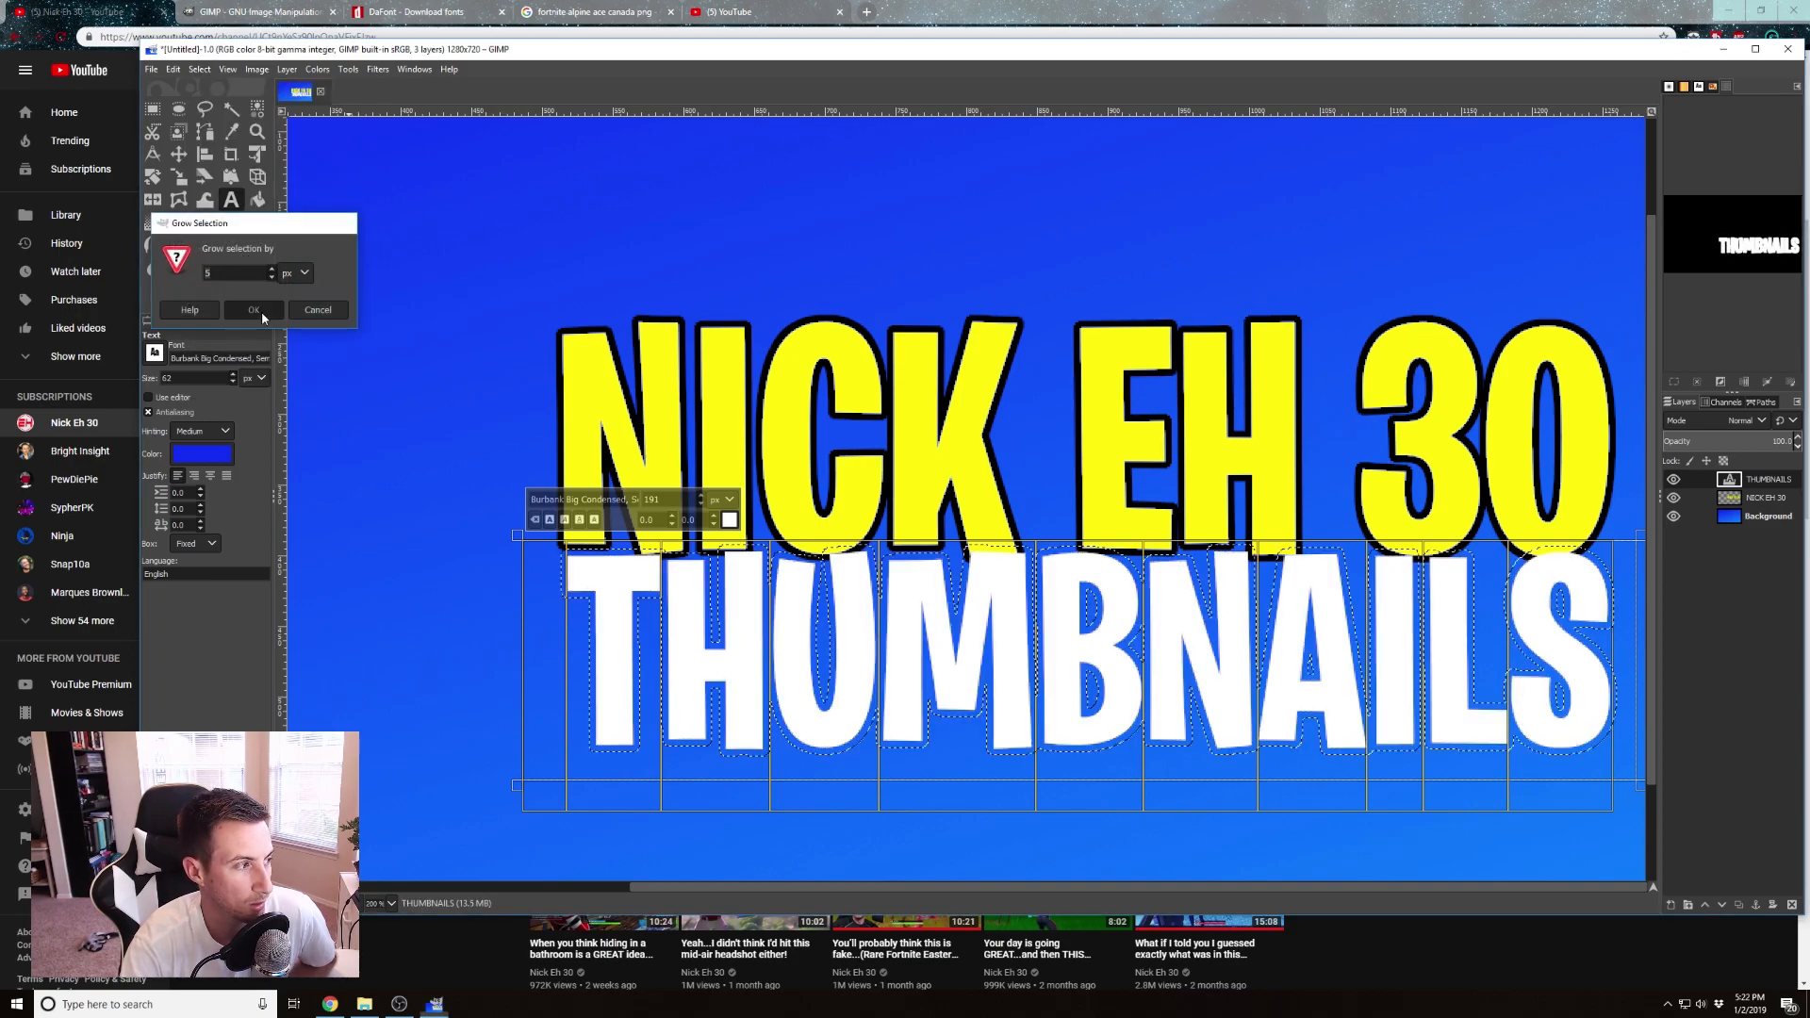
left_click(262, 311)
Bucket-fill the grown selection black to outline the THUMBNAILS letters, including the inner gaps, and clear the selection
left_click(257, 199)
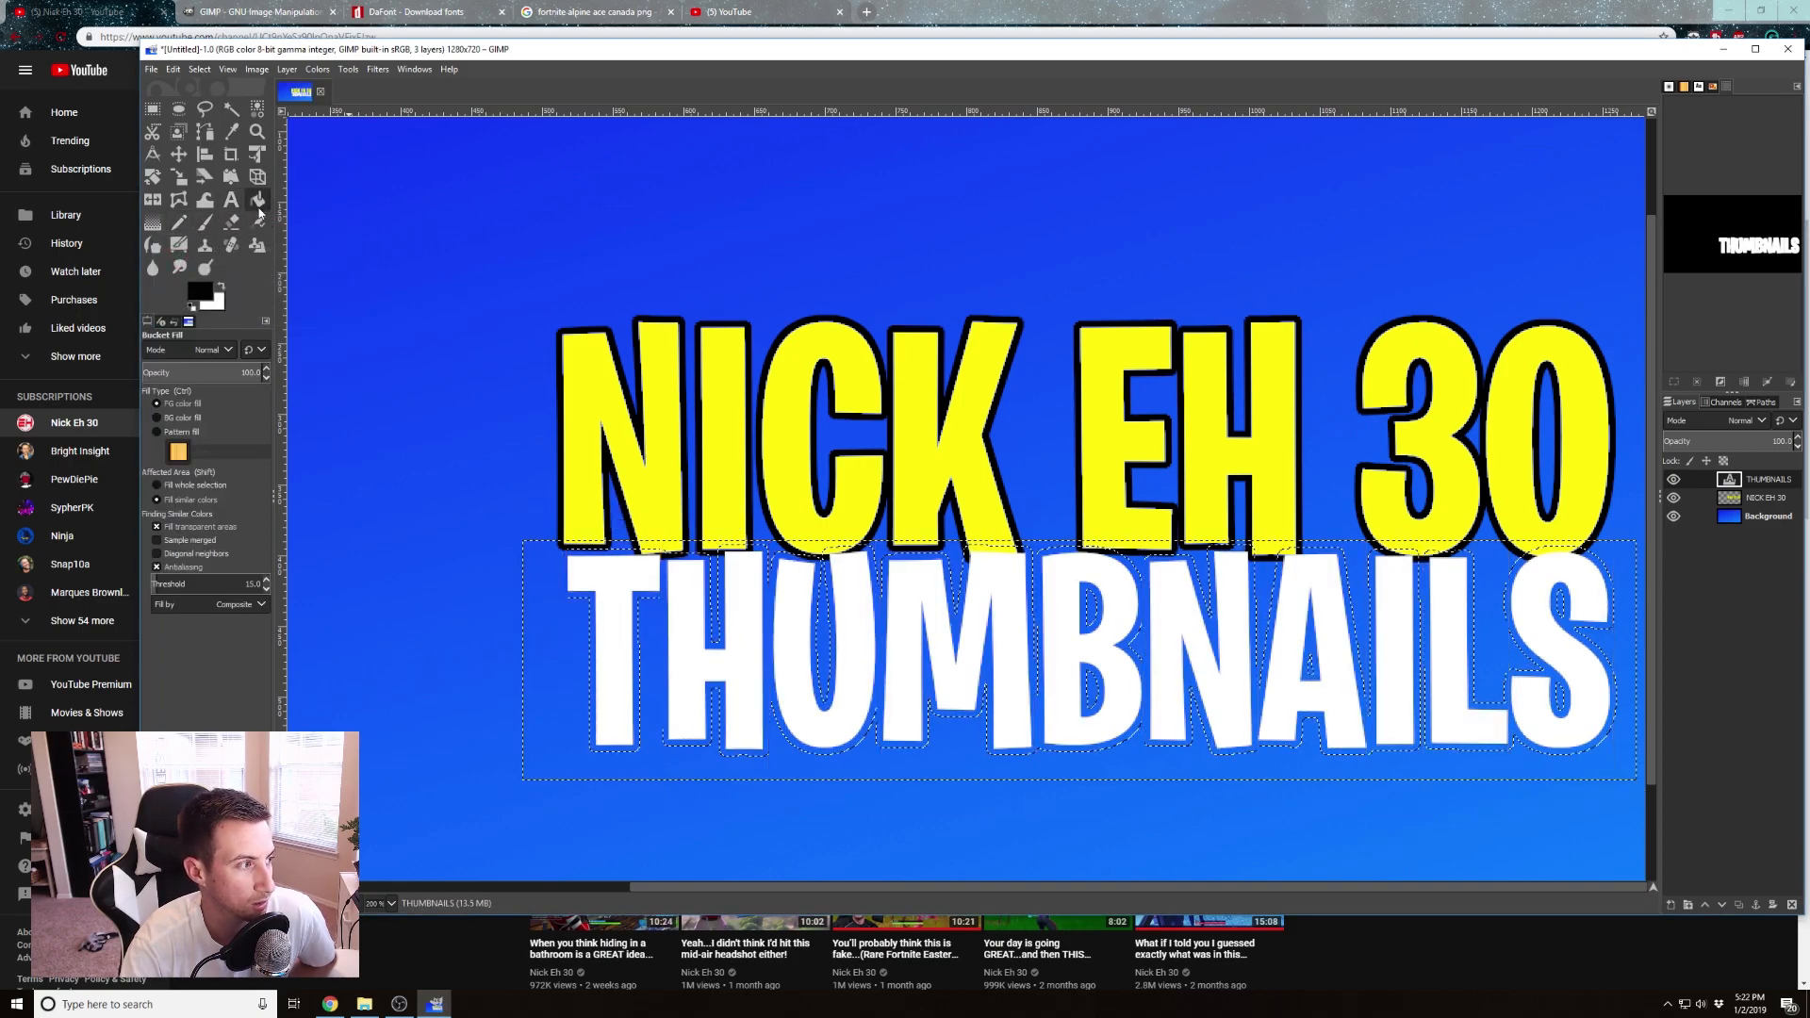
left_click(596, 613)
left_click(1091, 614)
left_click(1093, 690)
left_click(1310, 664)
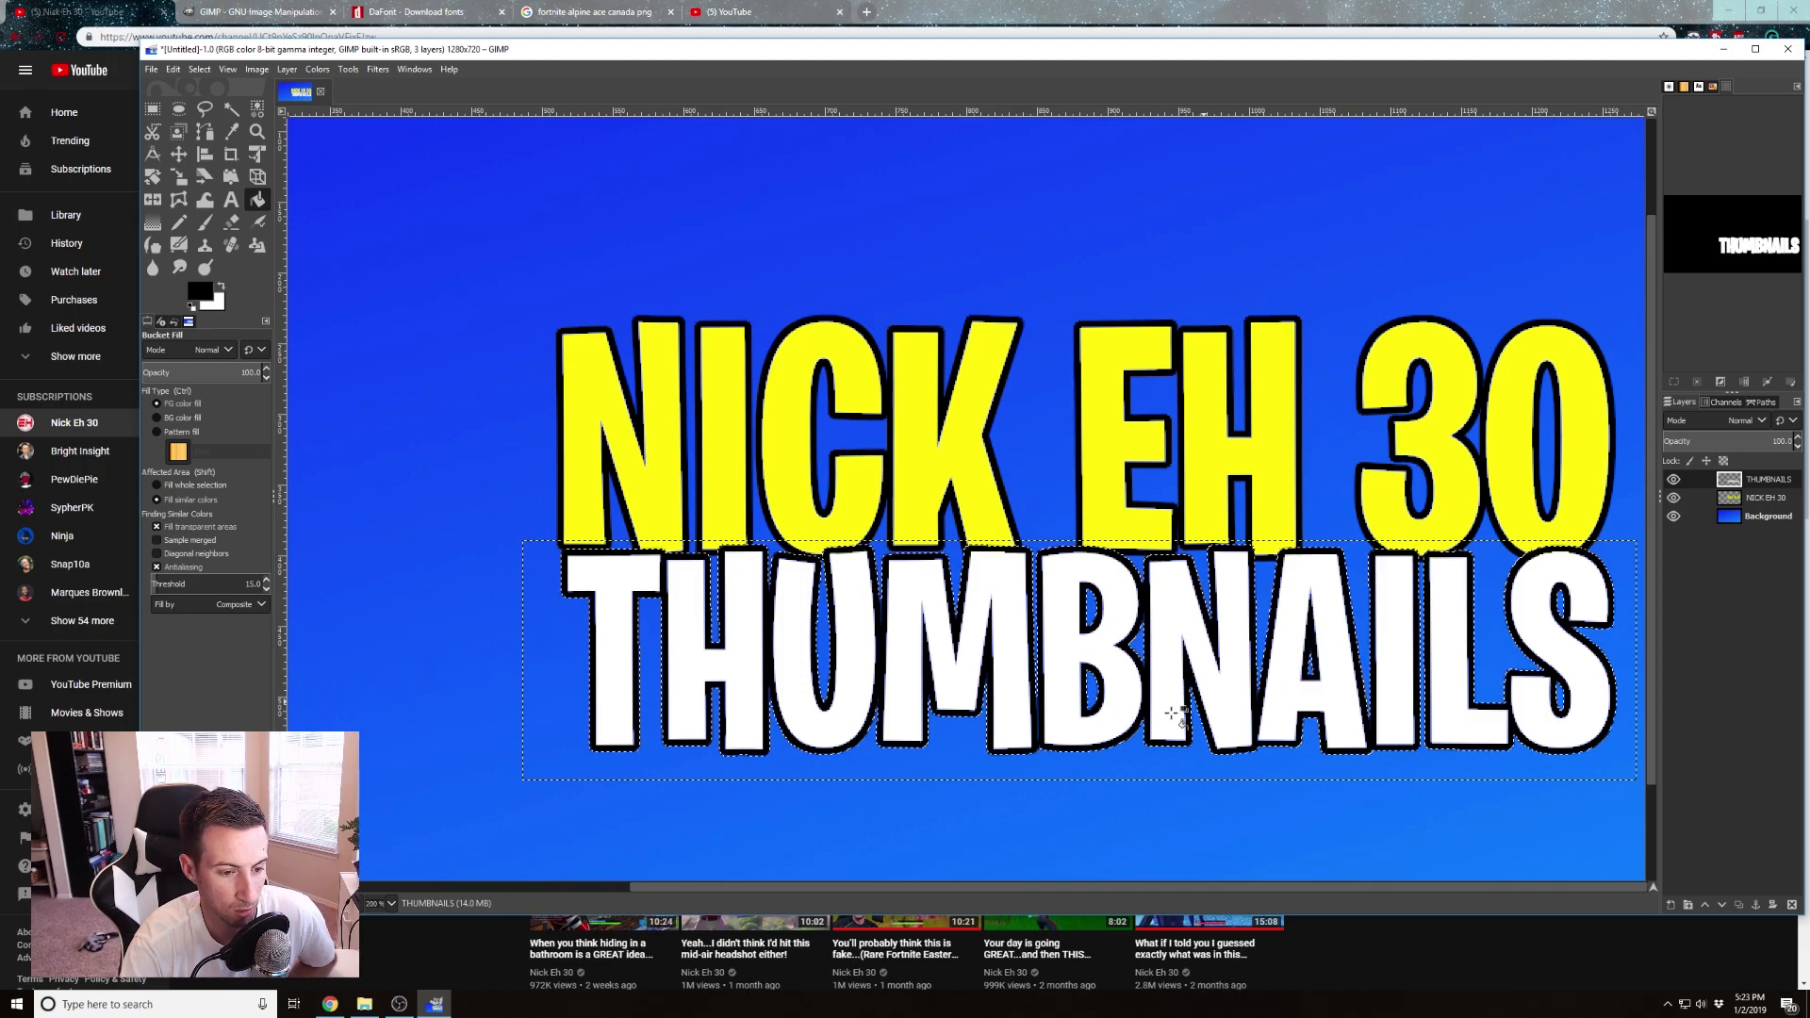
left_click(199, 69)
left_click(213, 110)
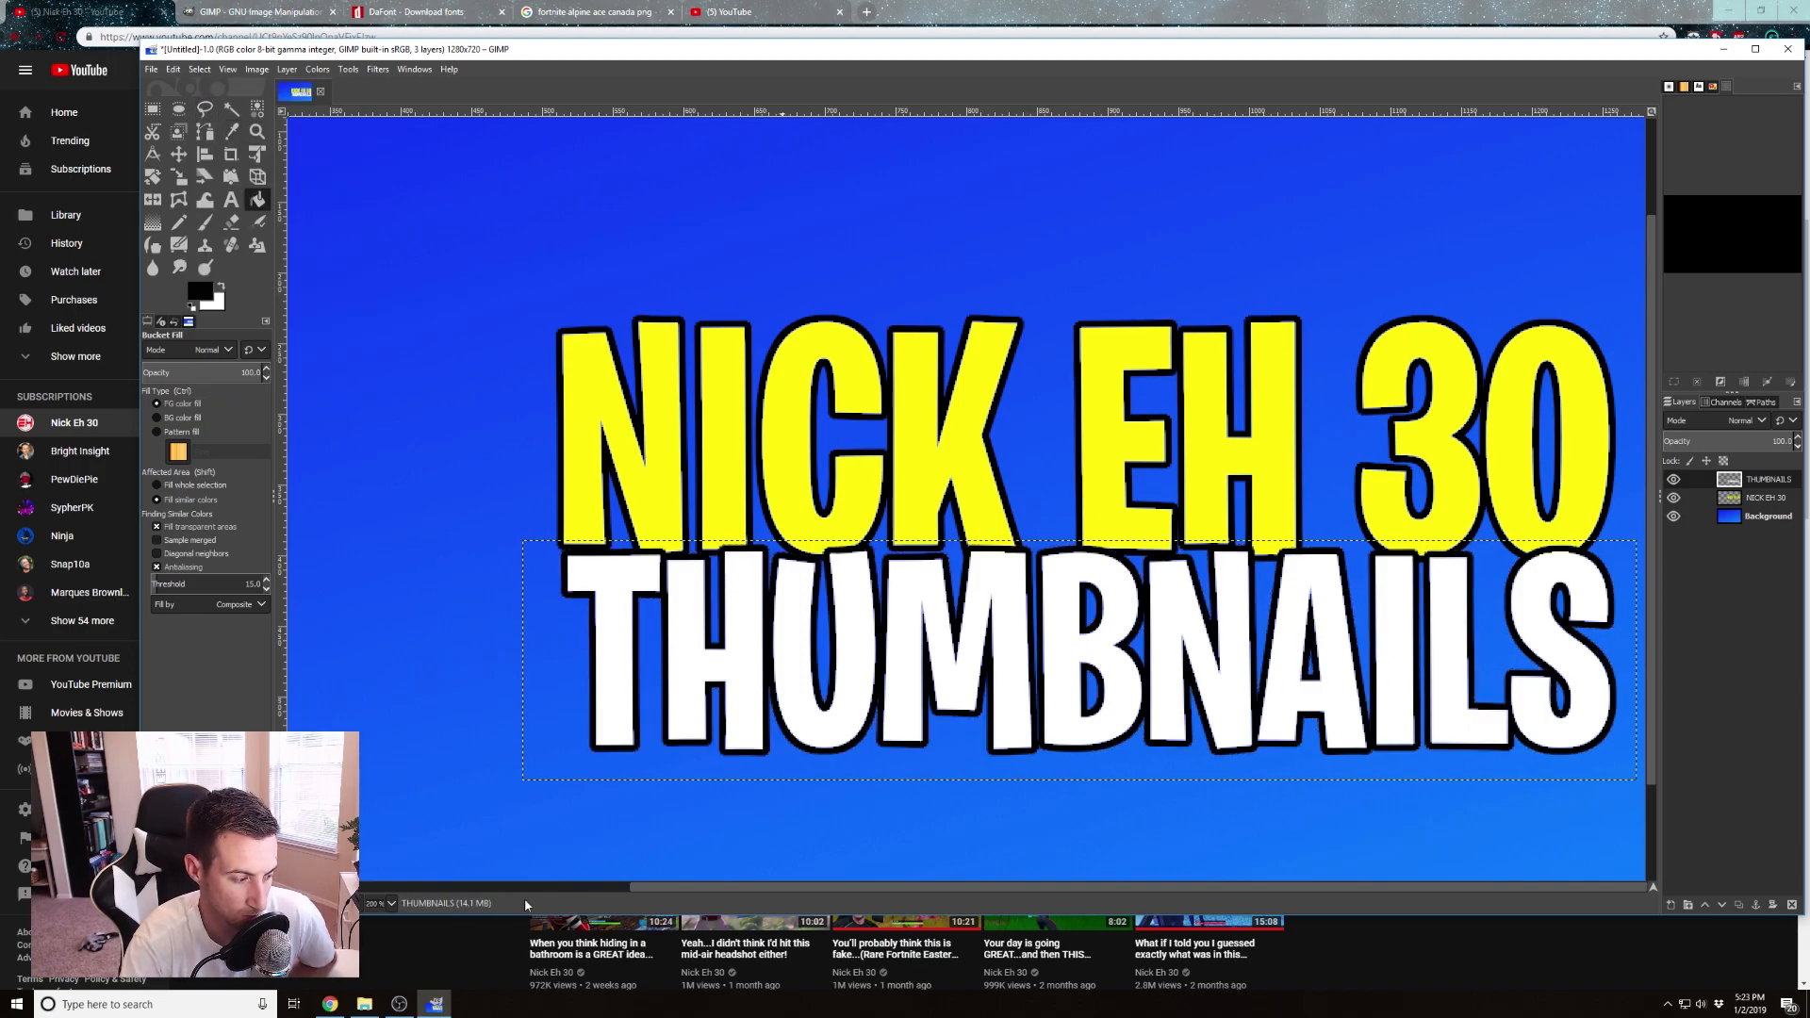
Move the NICK EH 30 text slightly upward so it separates from the THUMBNAILS line below
left_click(391, 903)
left_click(387, 832)
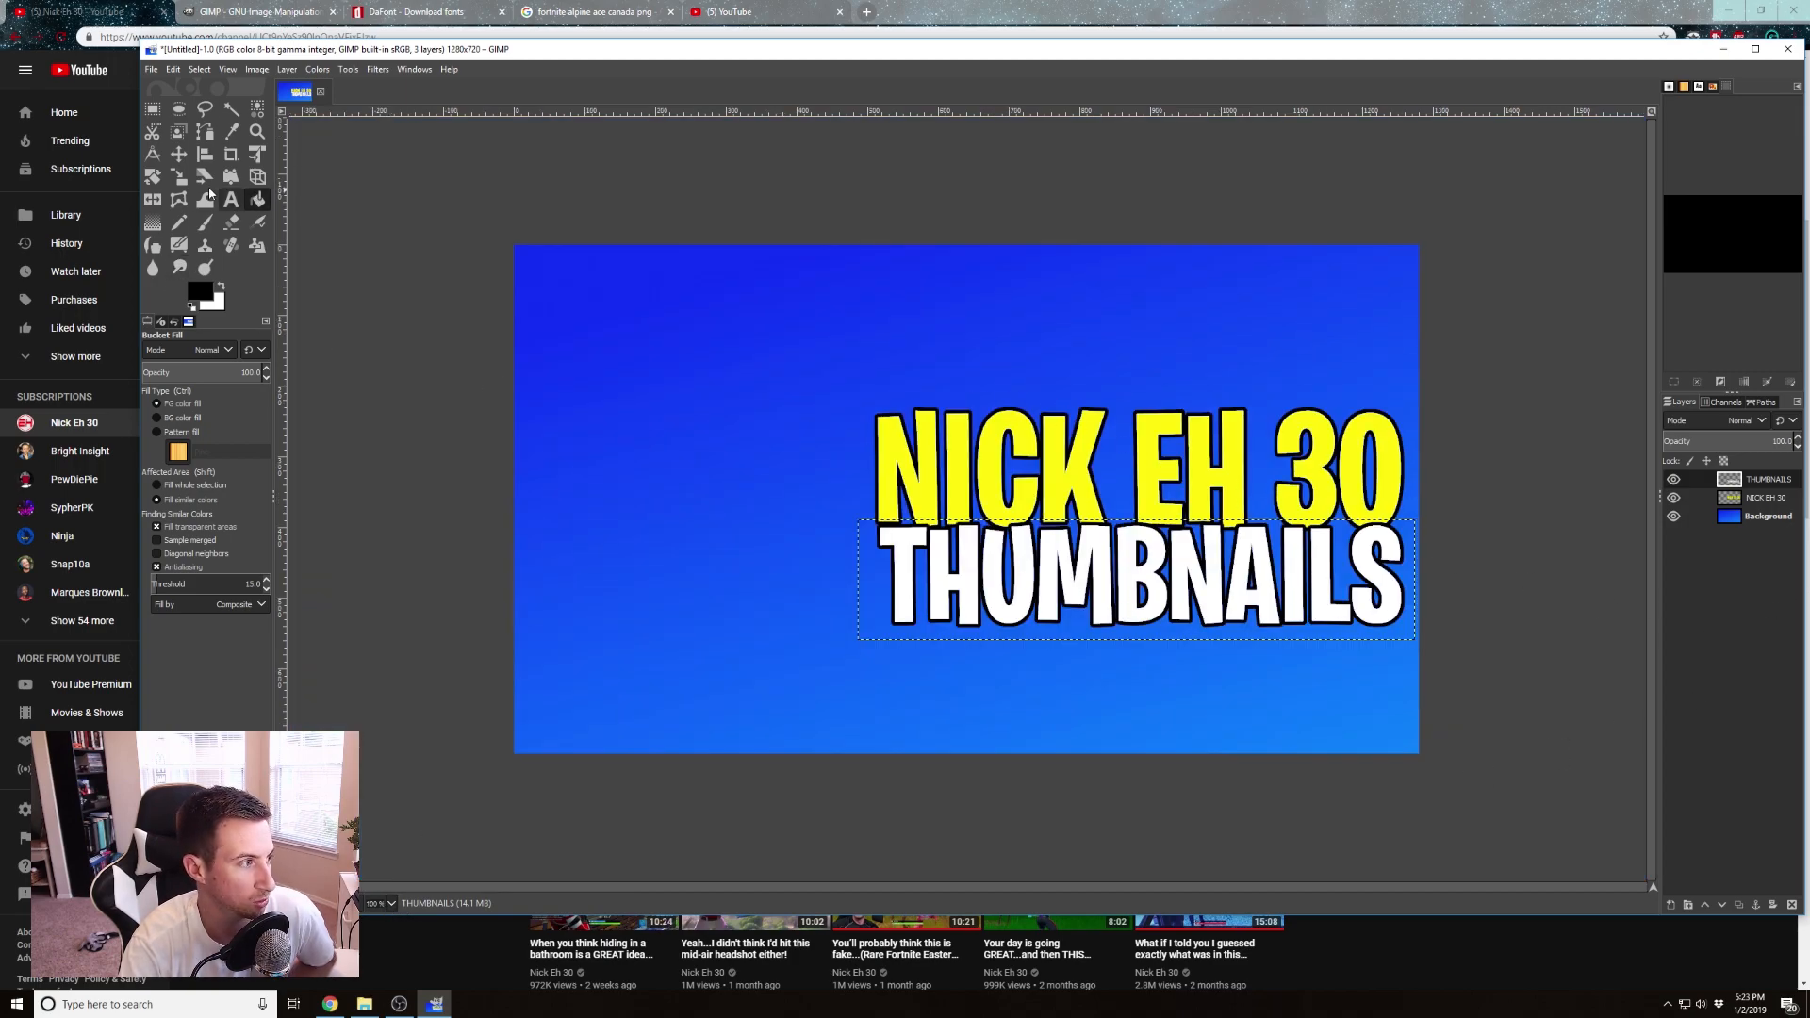
left_click(178, 153)
left_click_drag(1056, 472, 1057, 457)
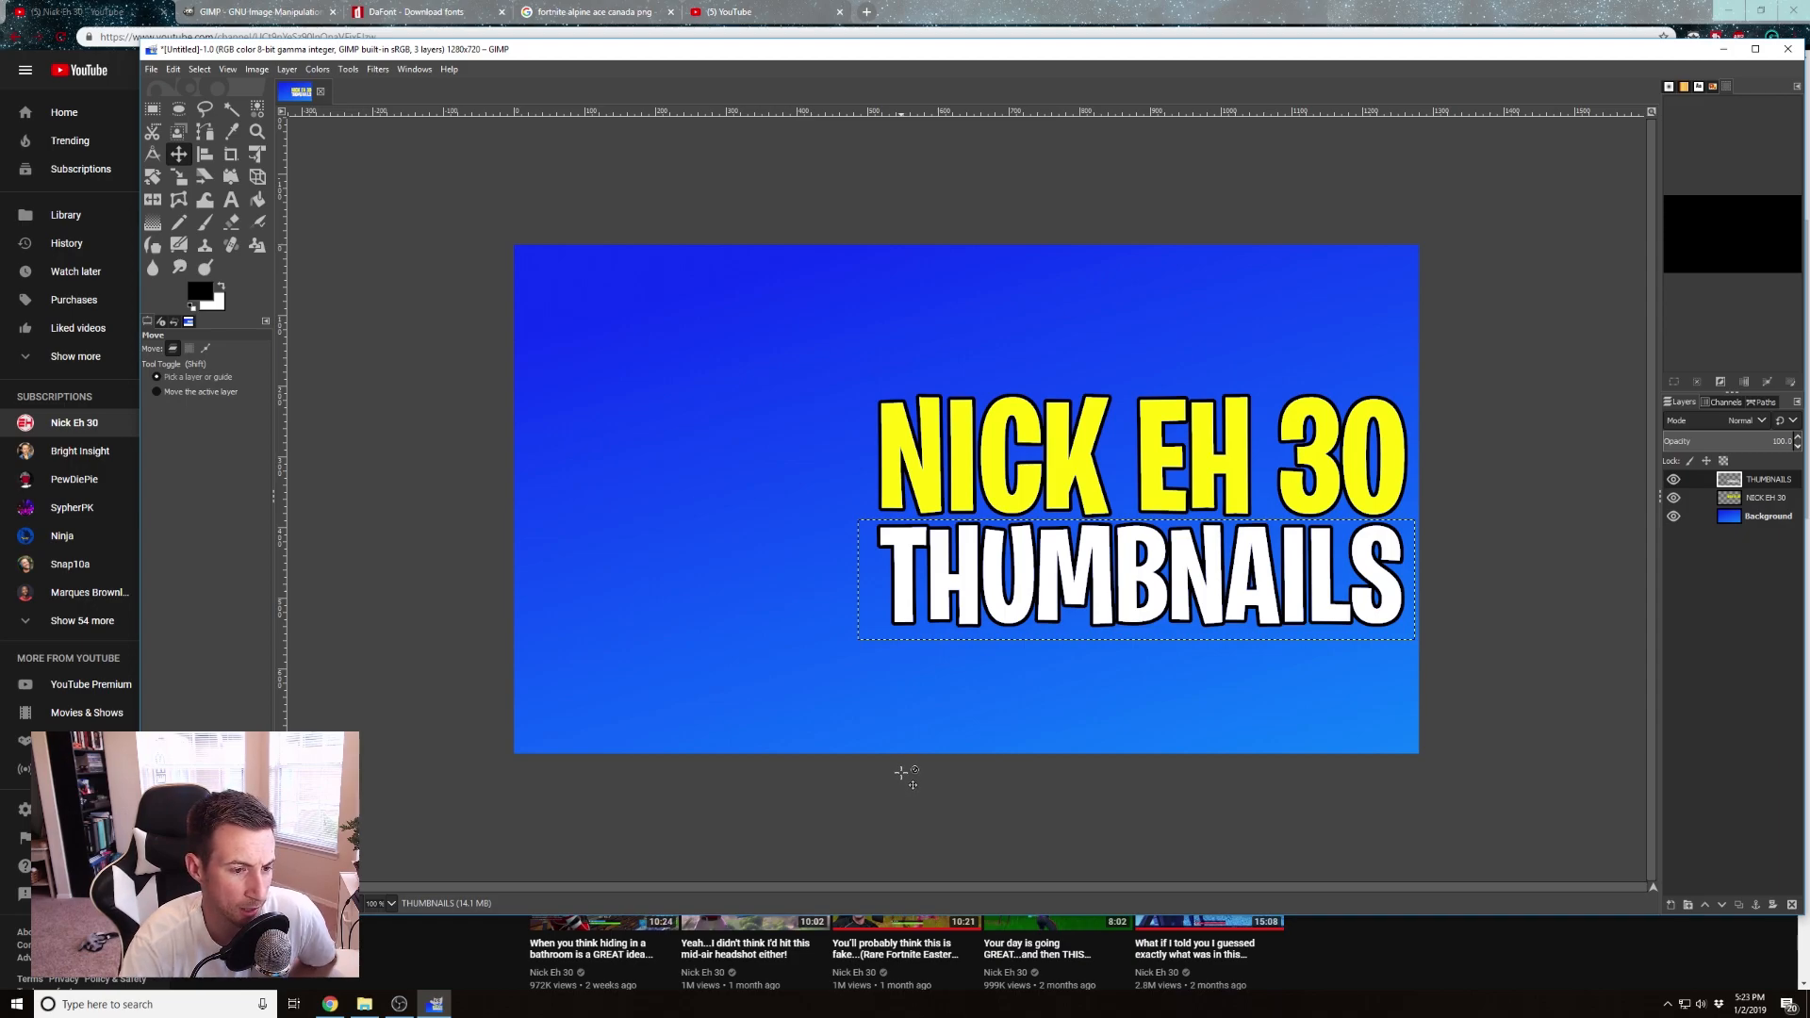
Check the text proportions in Nick Eh 30's livestream thumbnails on YouTube in the browser and return to GIMP
left_click(477, 946)
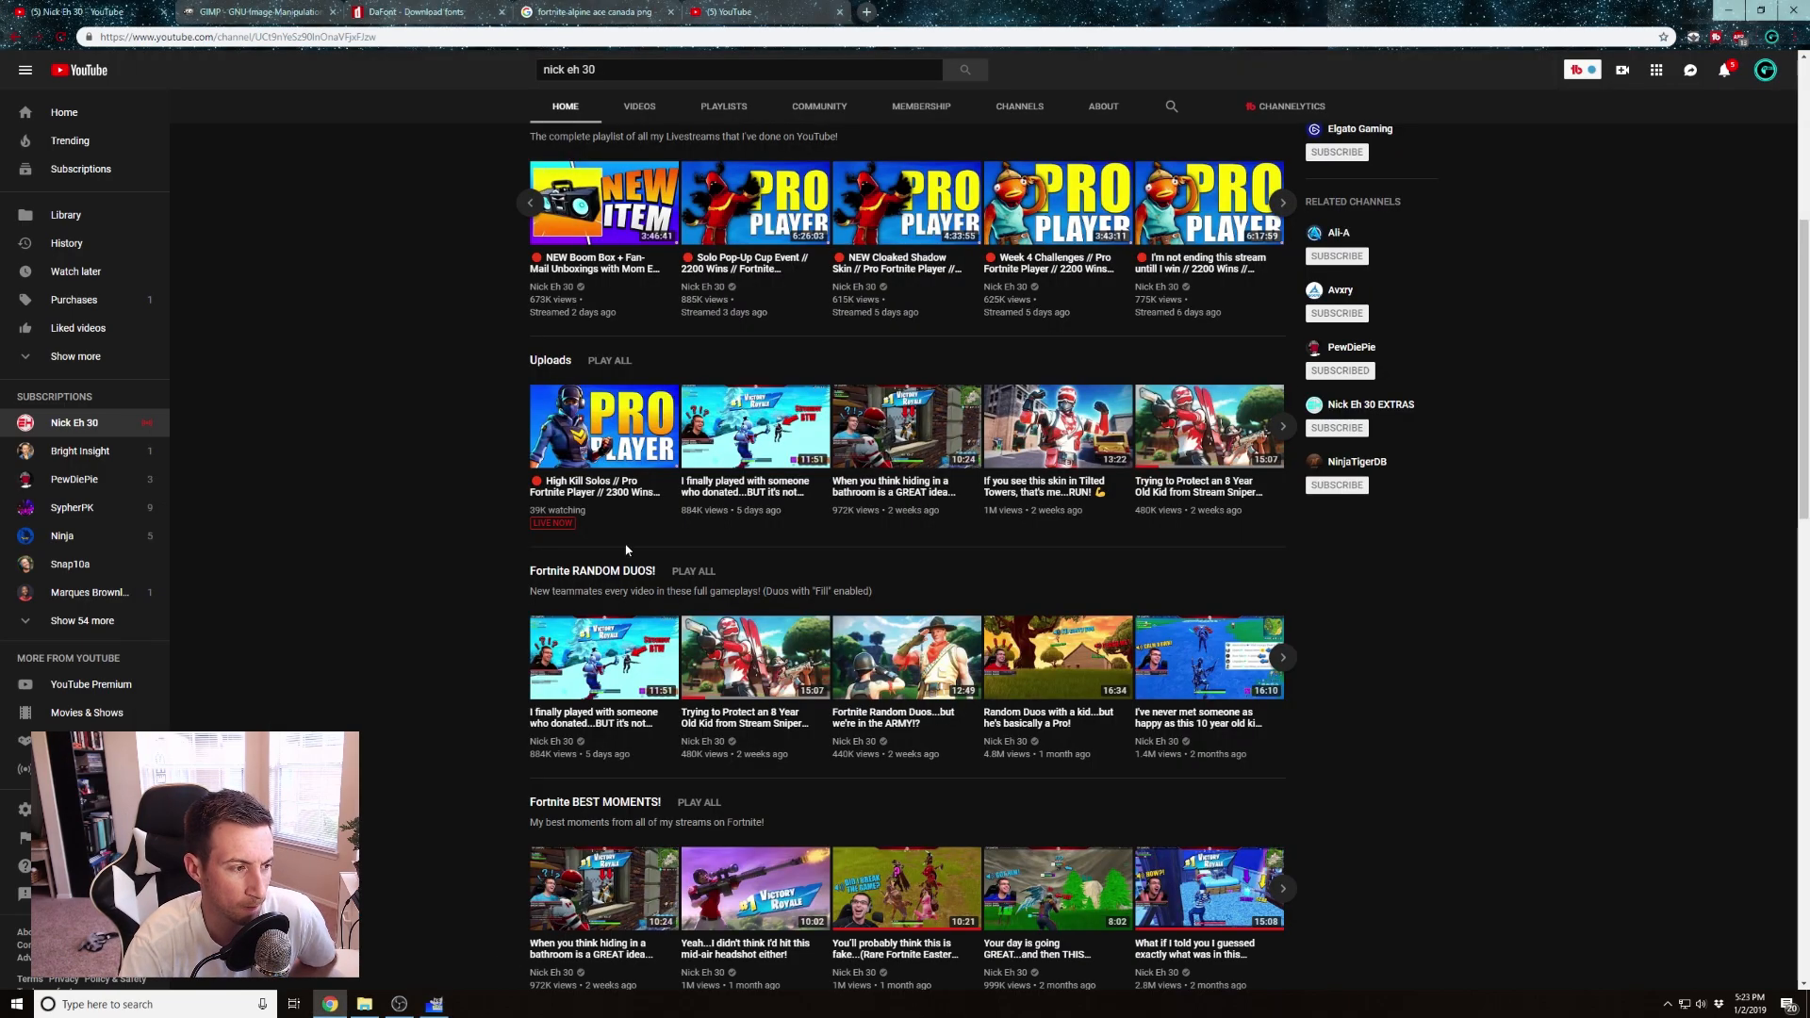
scroll(650, 561, "up", 2)
scroll(653, 563, "up", 1)
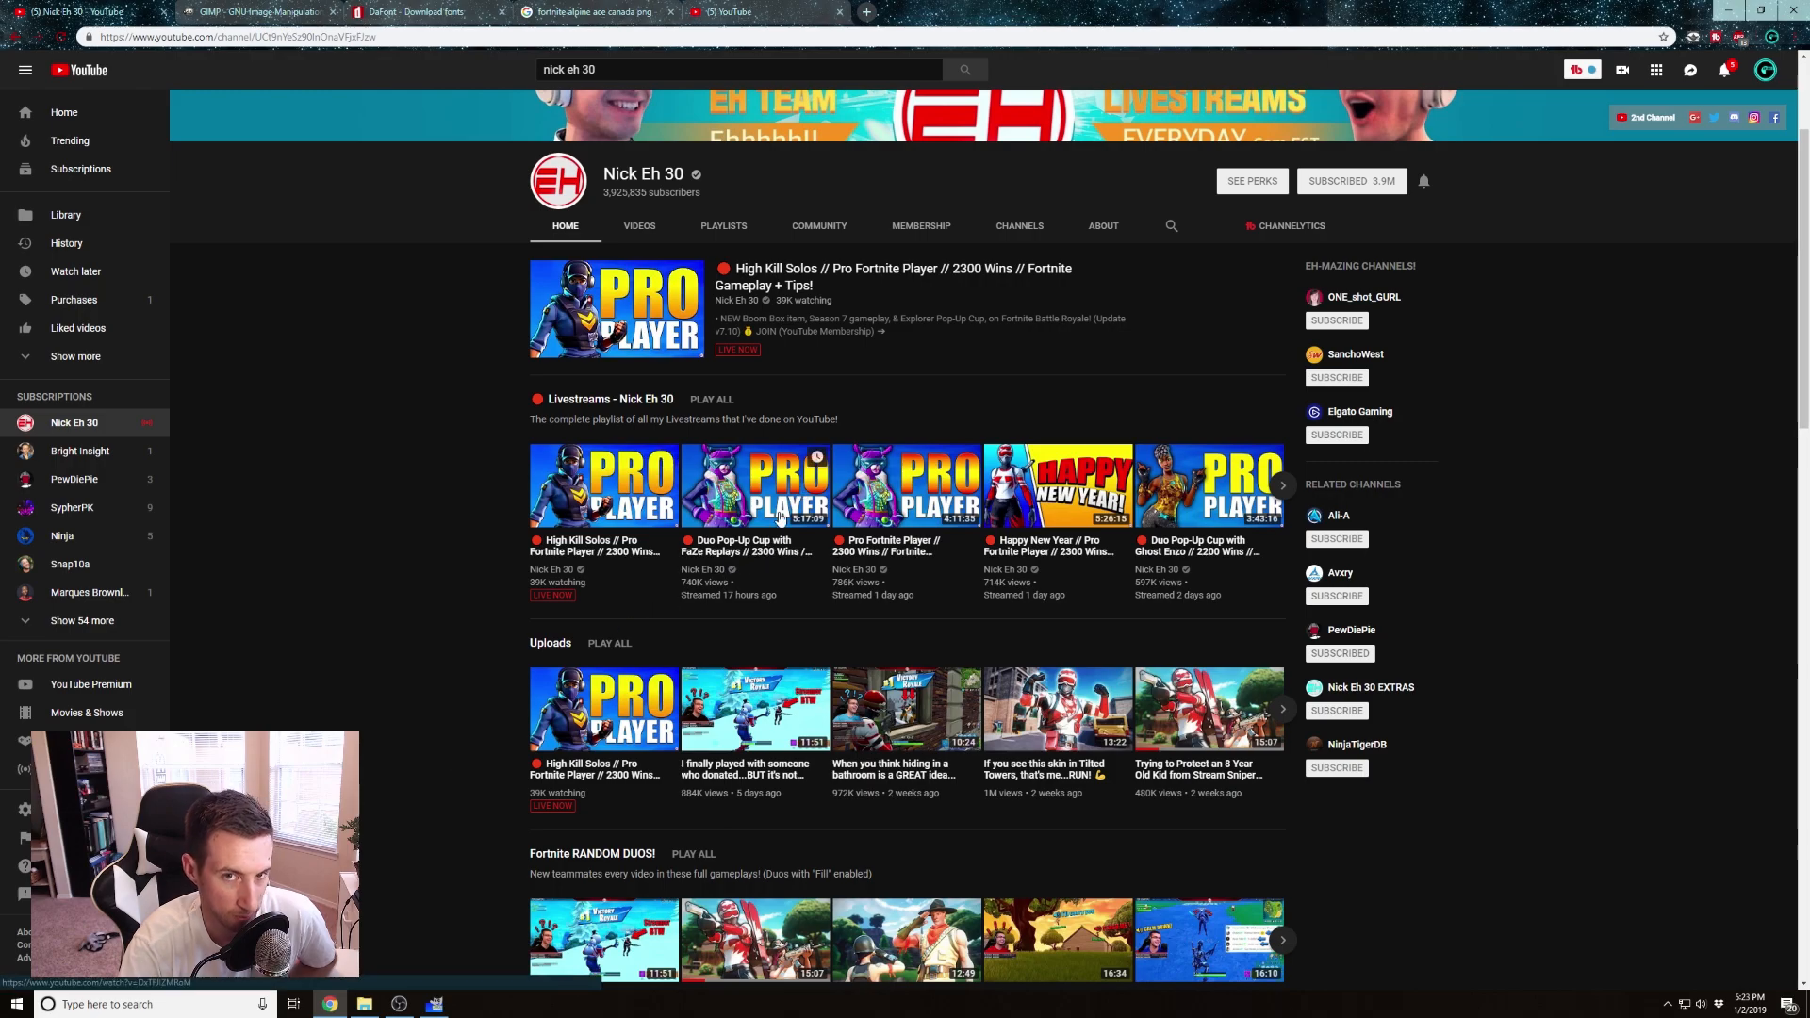
left_click(435, 1005)
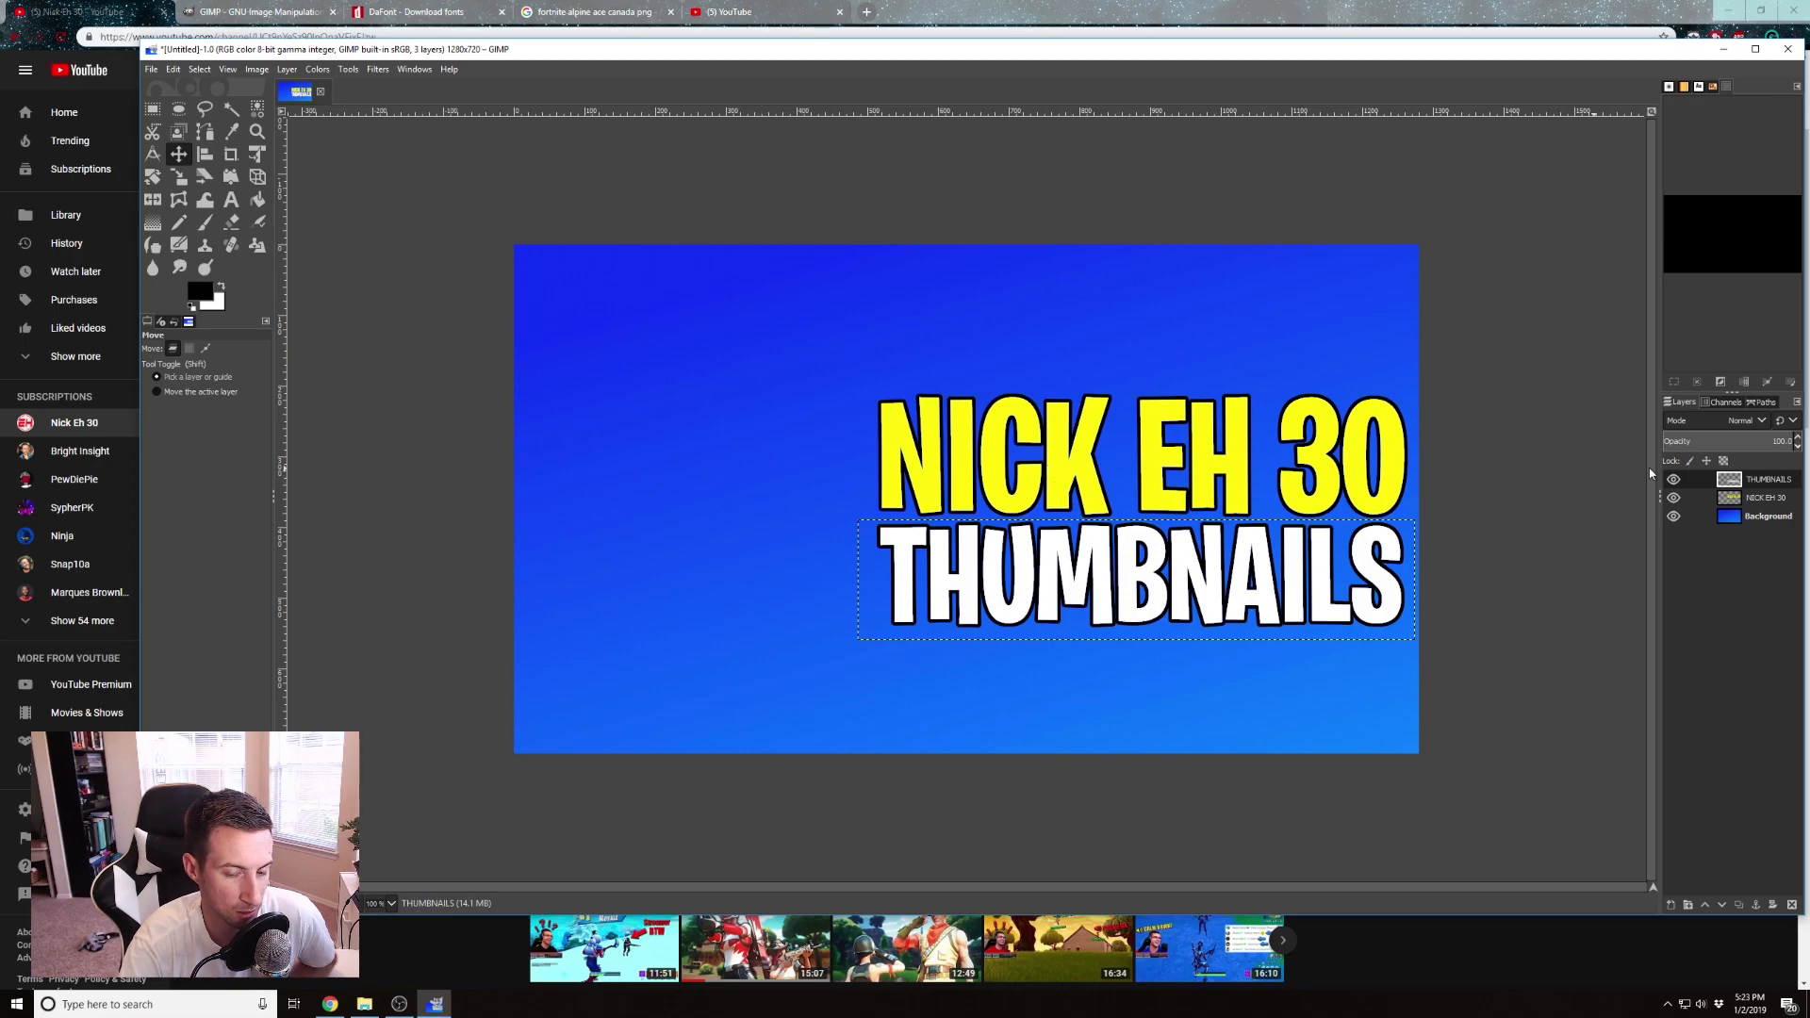
Scale the NICK EH 30 layer taller from its upper edge to 803 by 359 px, keeping its width
left_click(1776, 503)
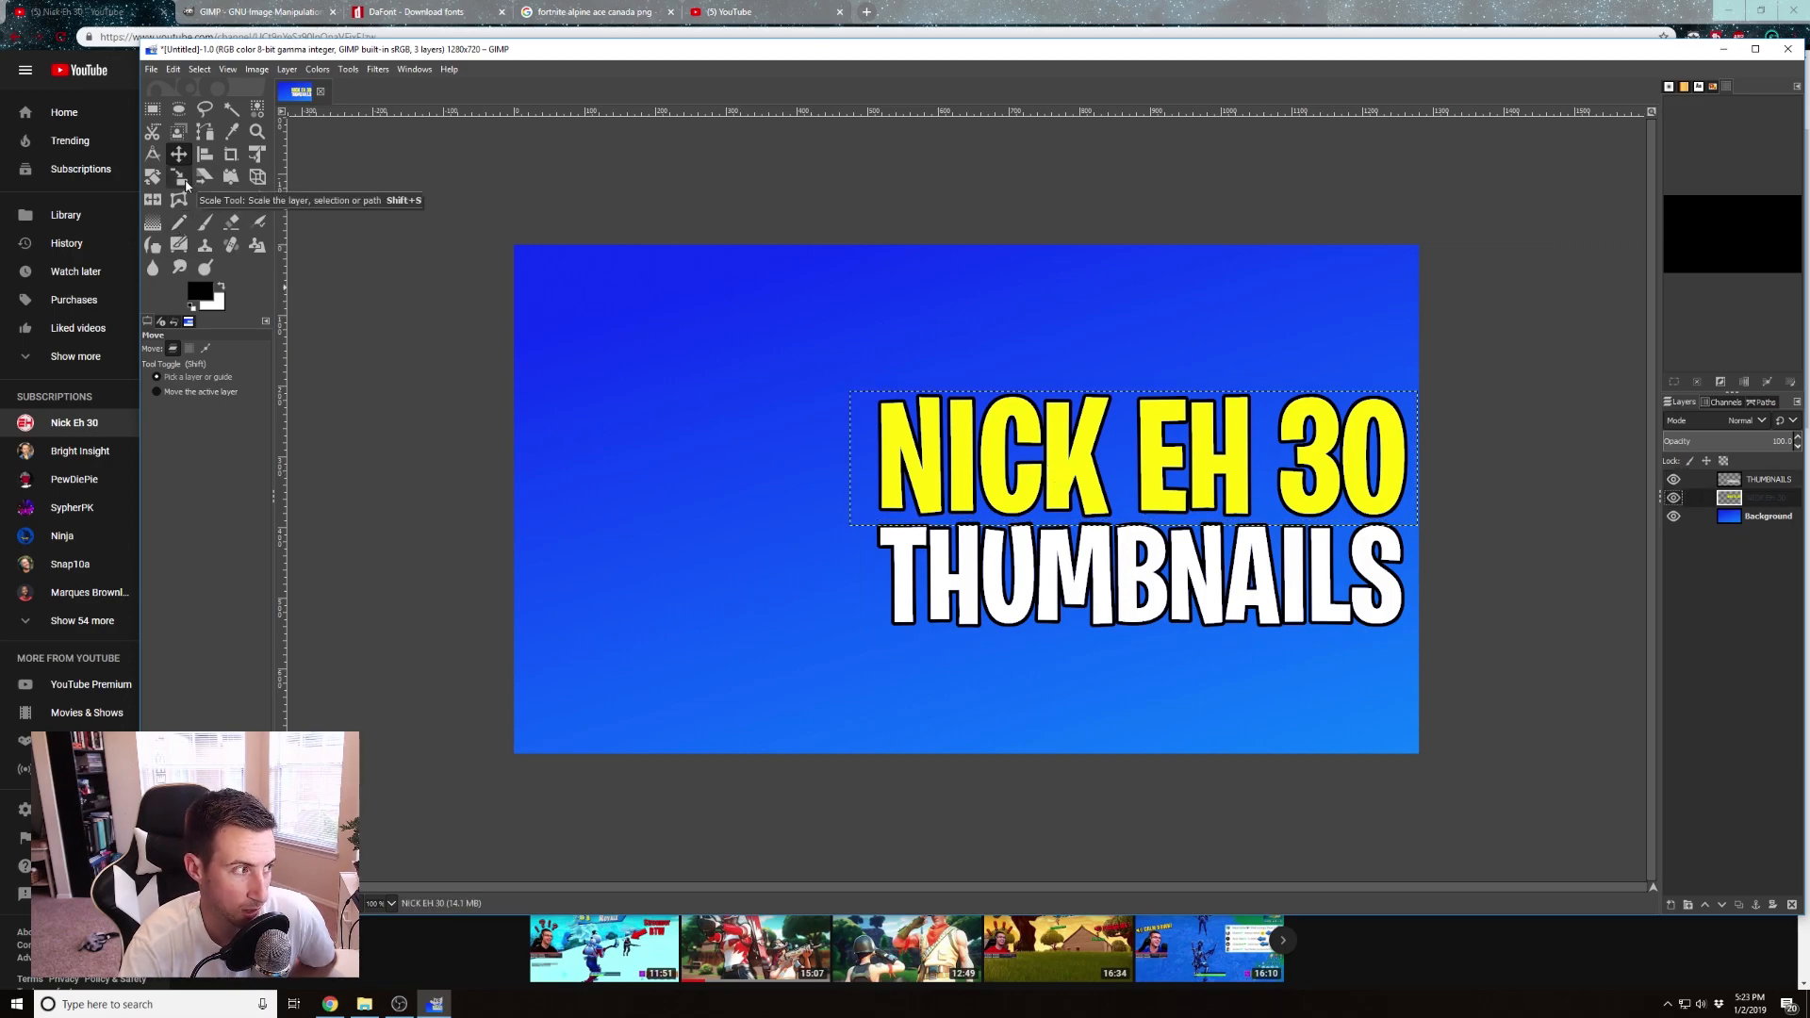
left_click(183, 182)
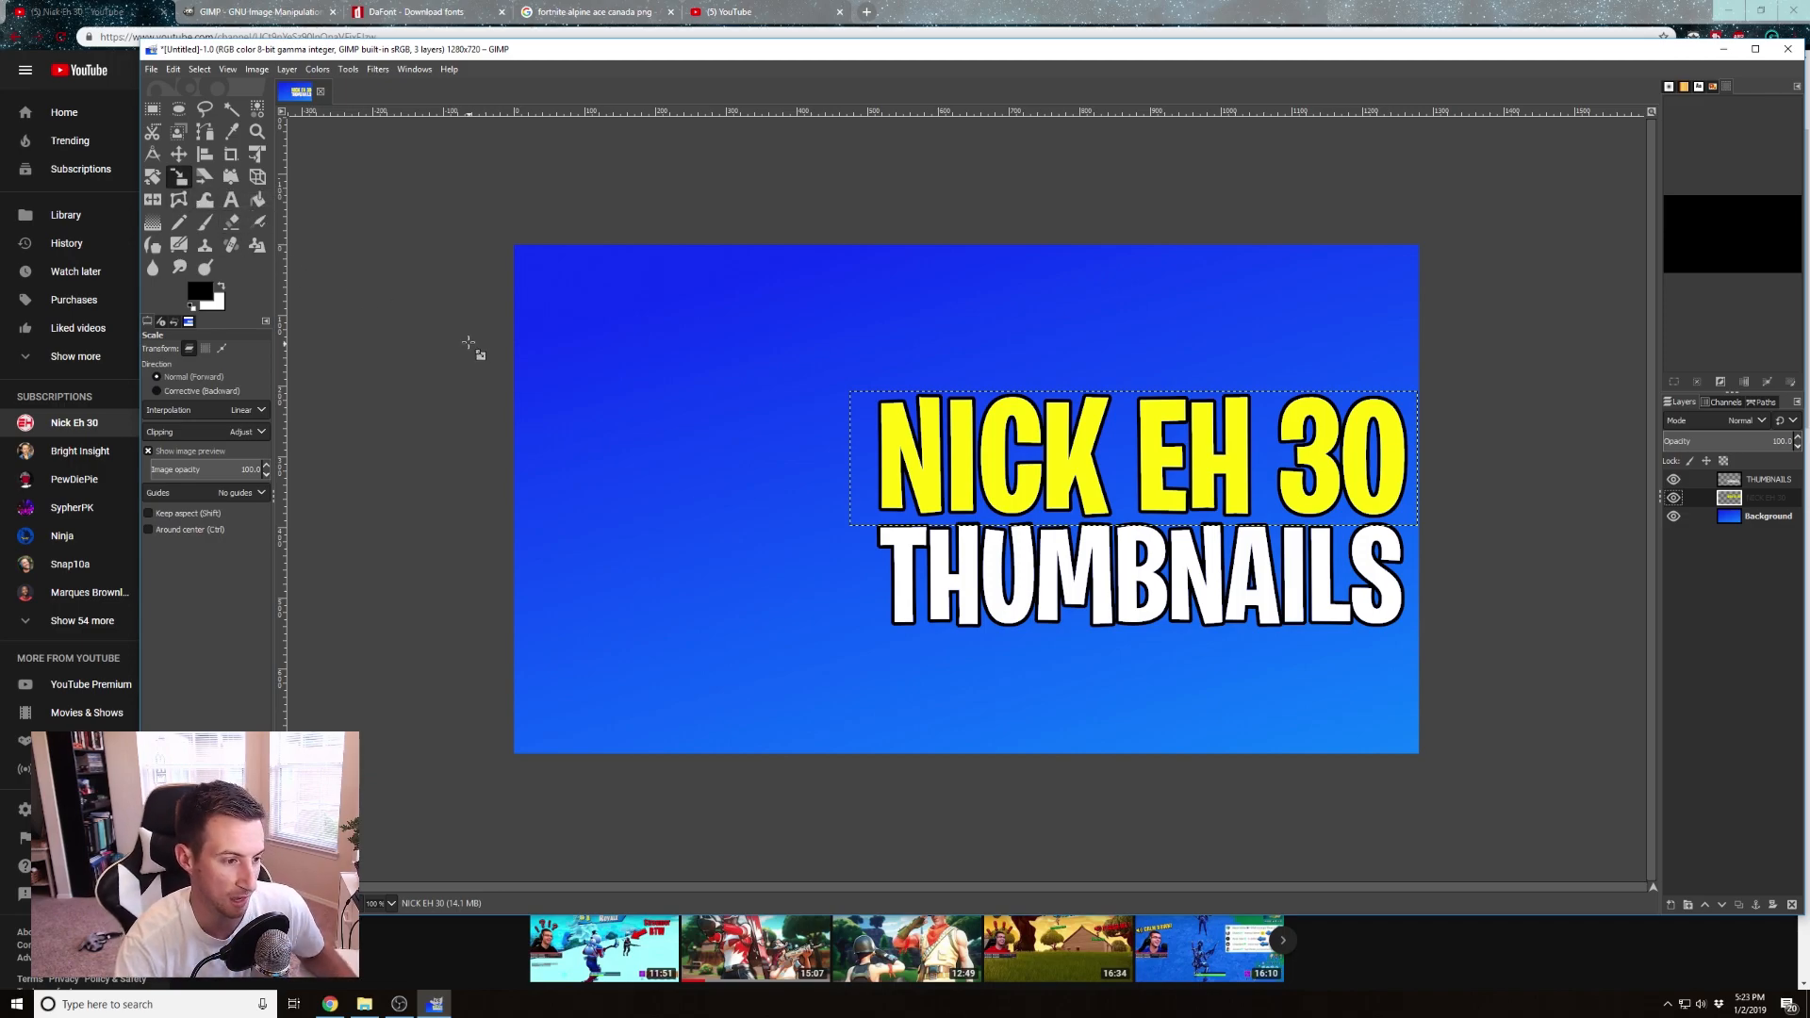
left_click(1156, 455)
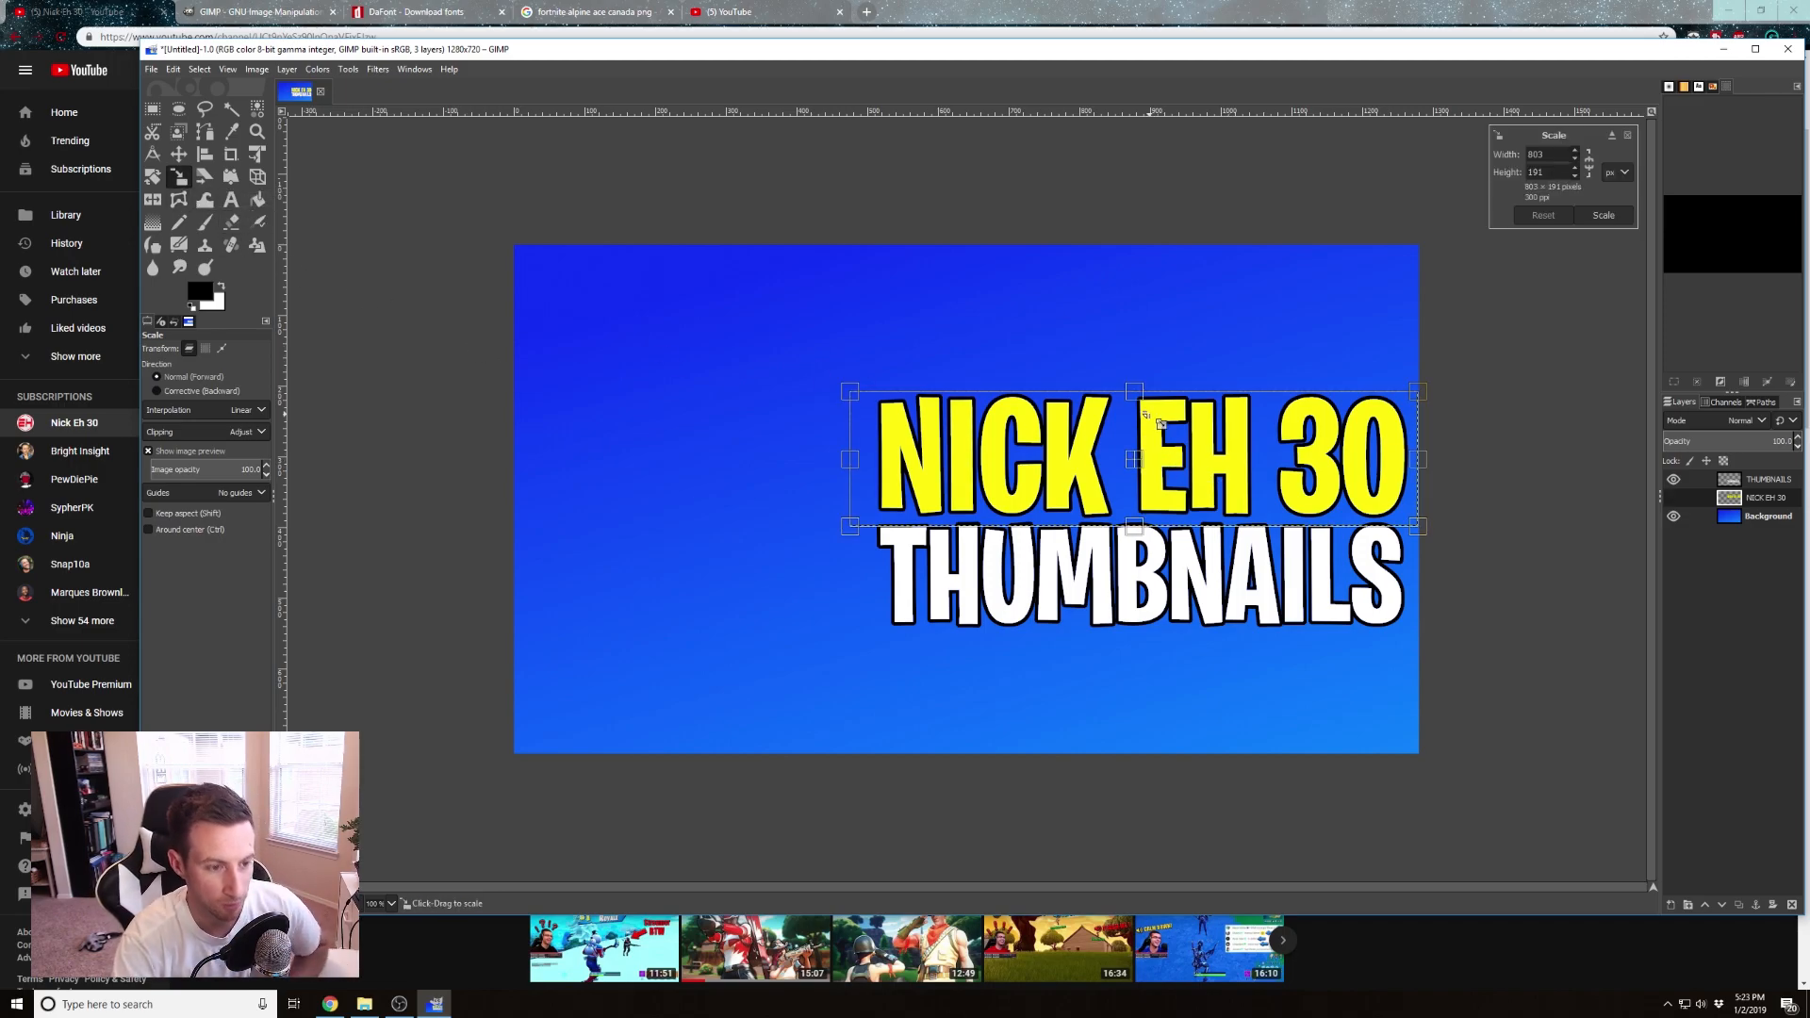
left_click_drag(1161, 423, 1164, 293)
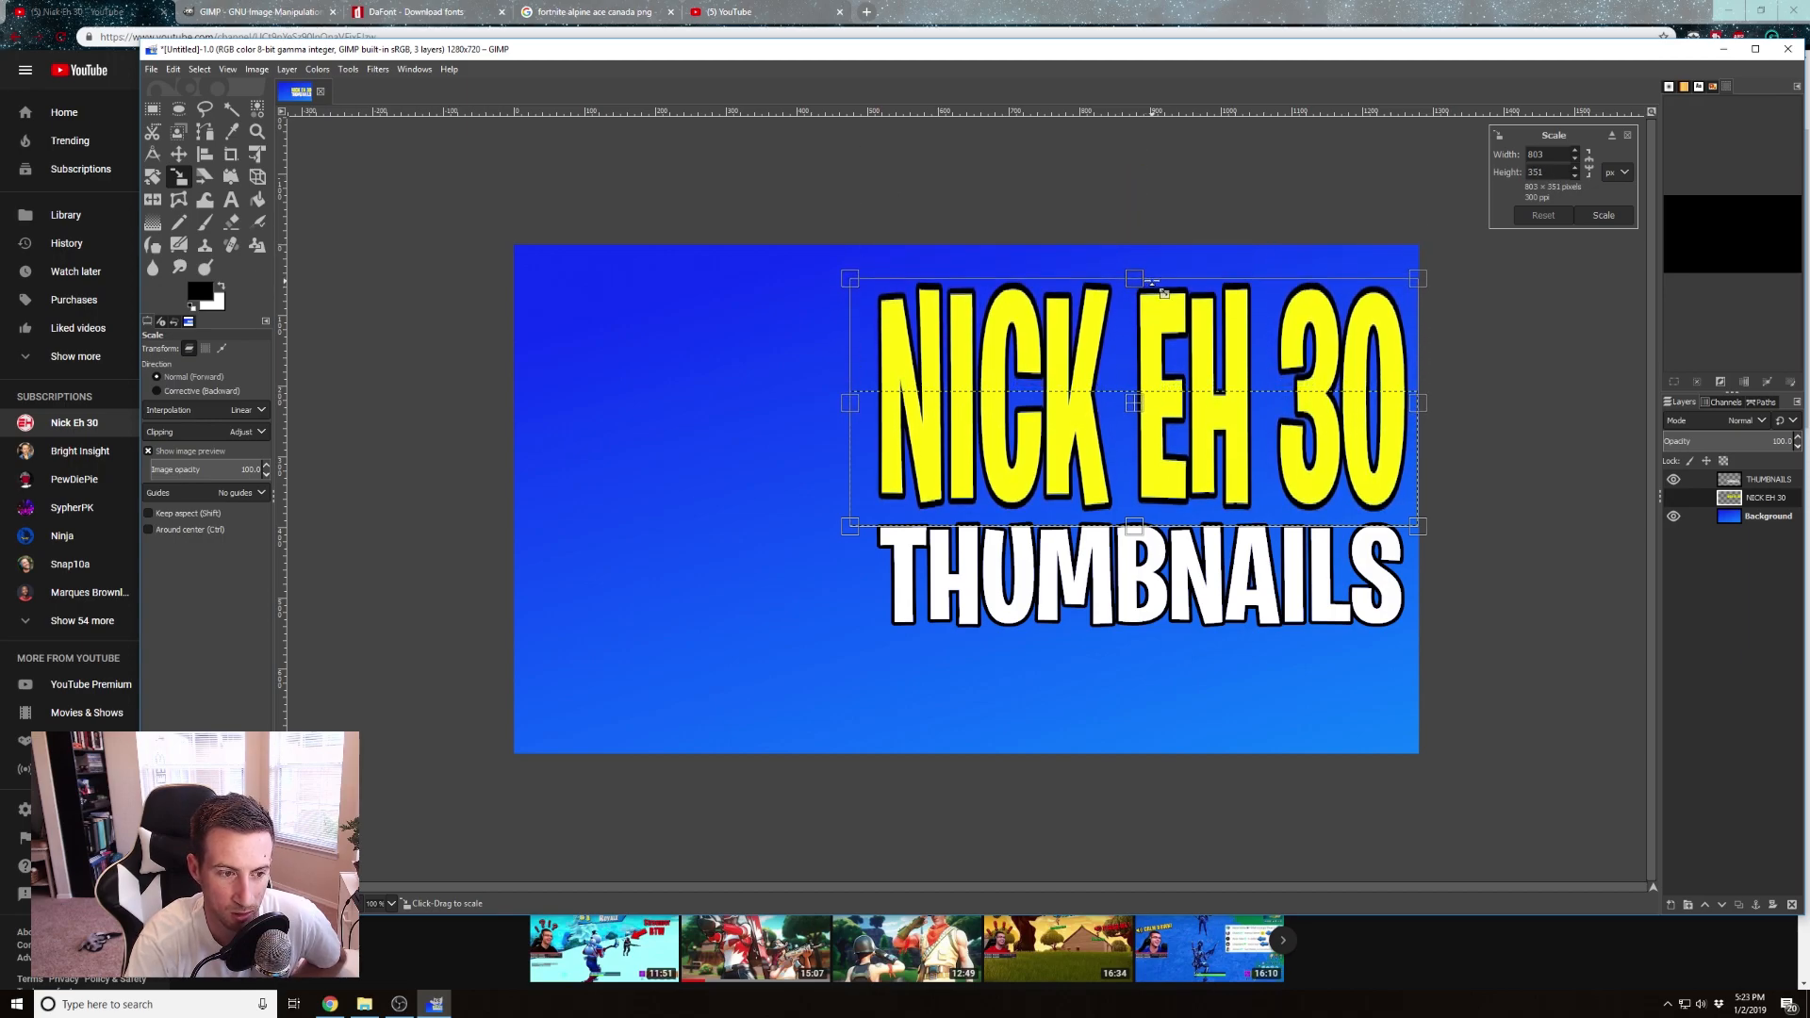
left_click_drag(1163, 293, 1165, 288)
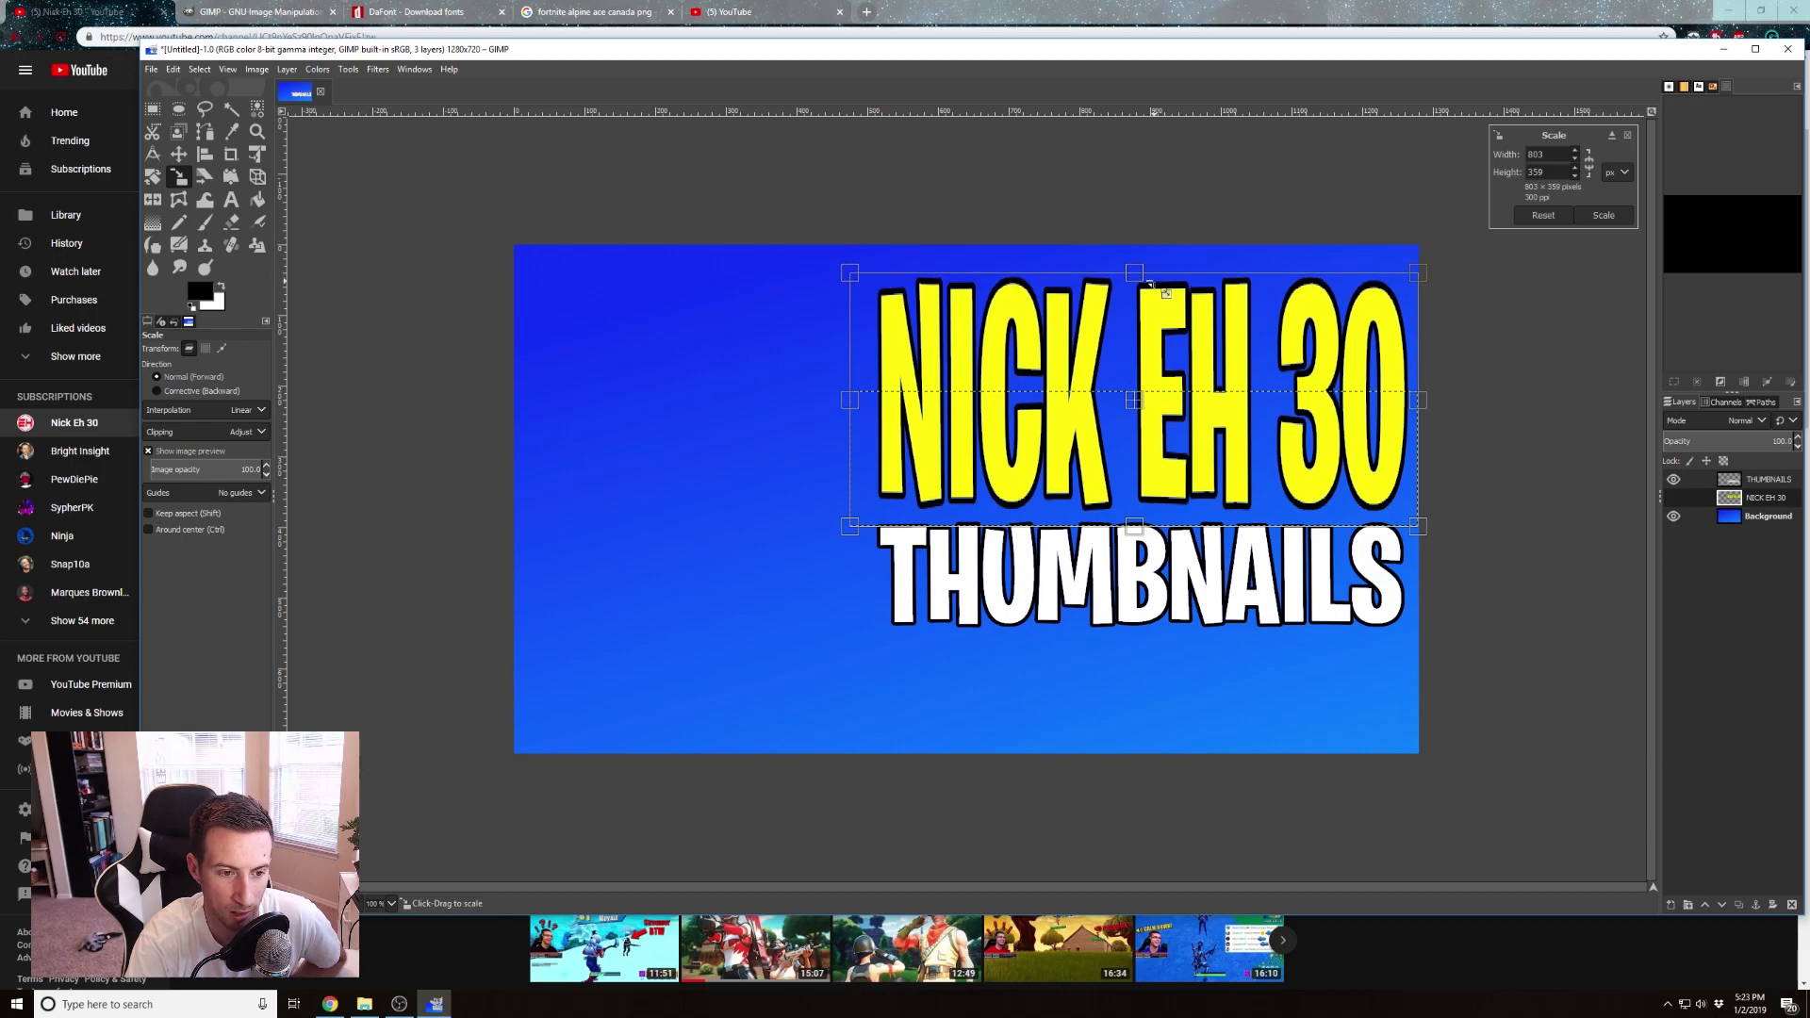
key("Return")
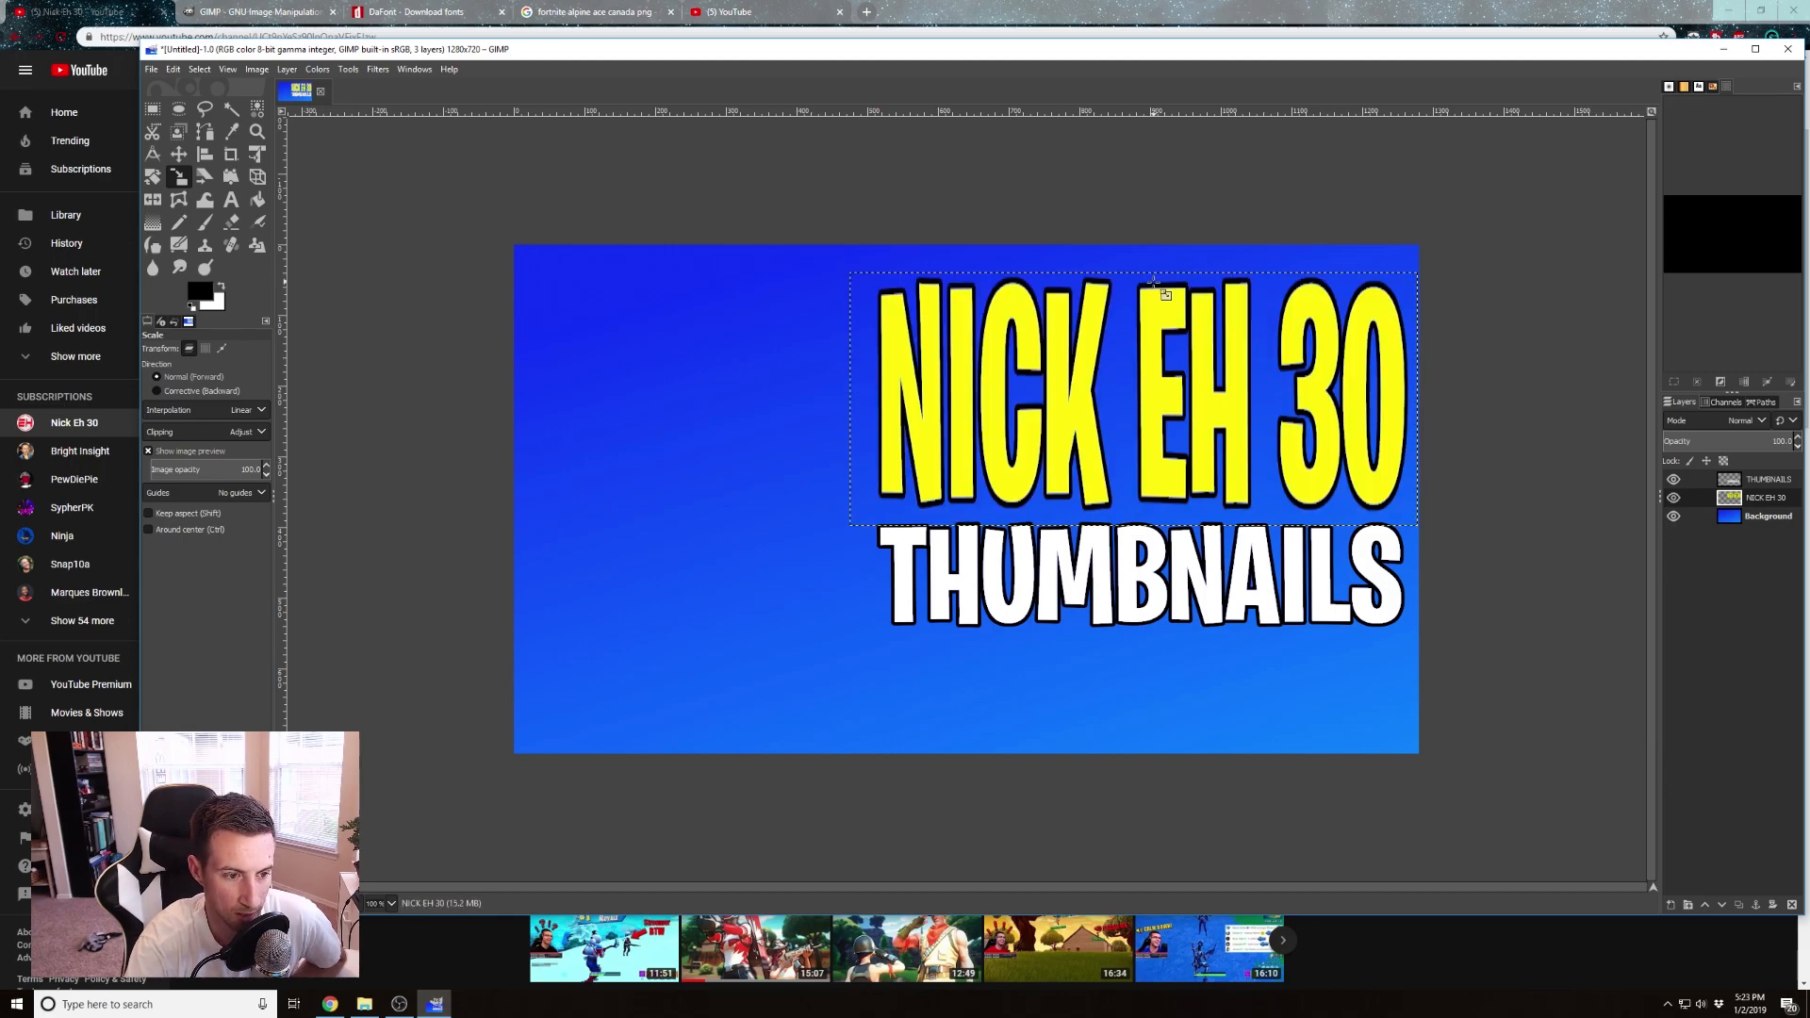
Scale the THUMBNAILS layer taller from its lower edge to 788 by 233 px
left_click(1735, 482)
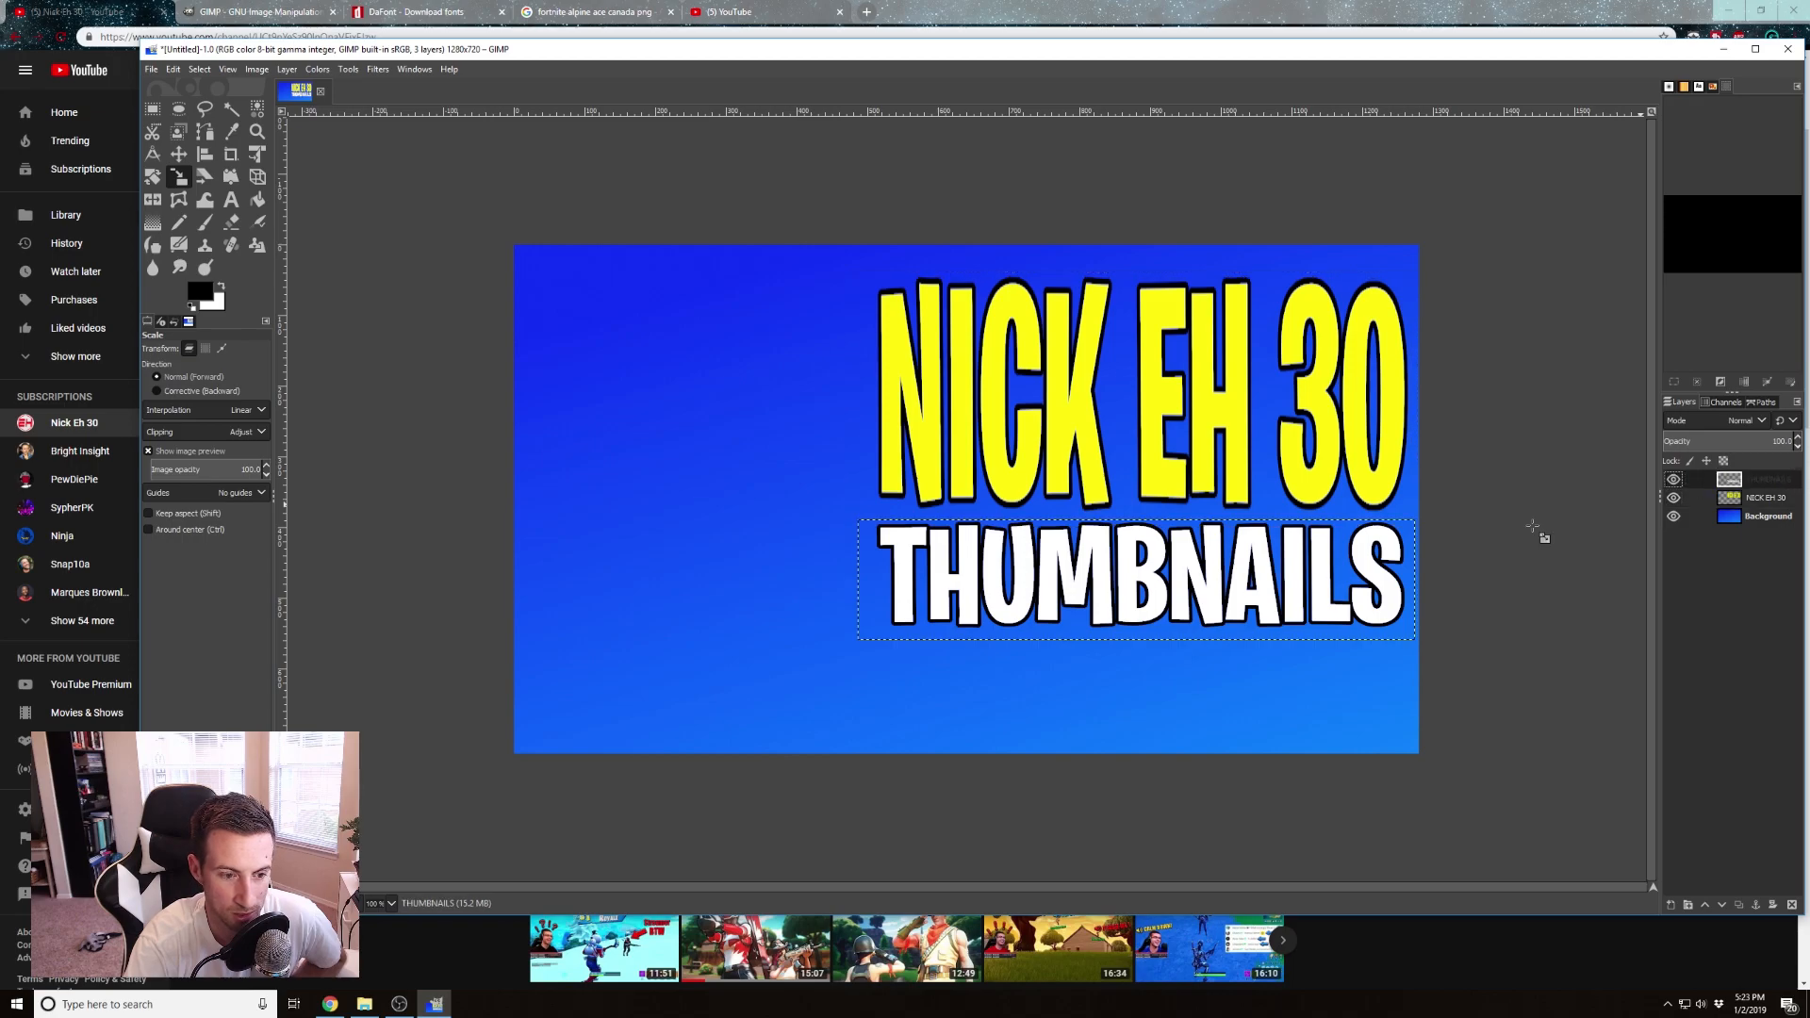
left_click(1191, 601)
left_click_drag(1131, 640, 1136, 685)
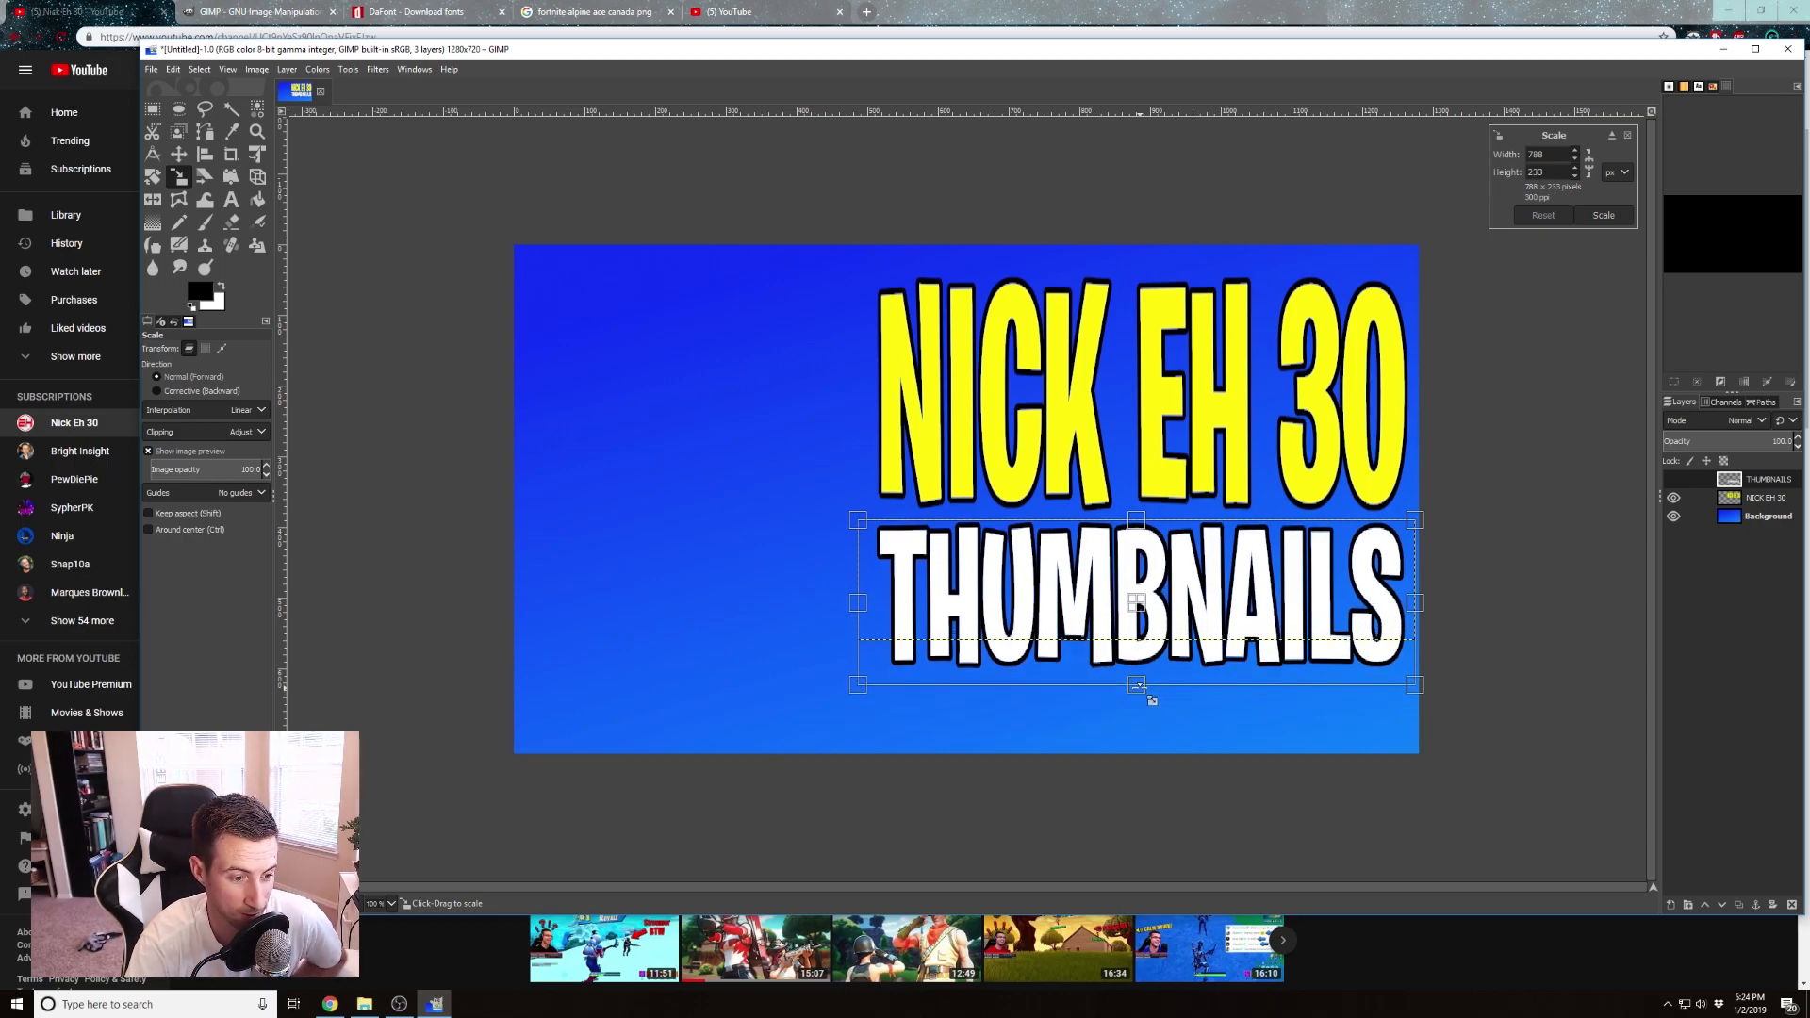
key("Return")
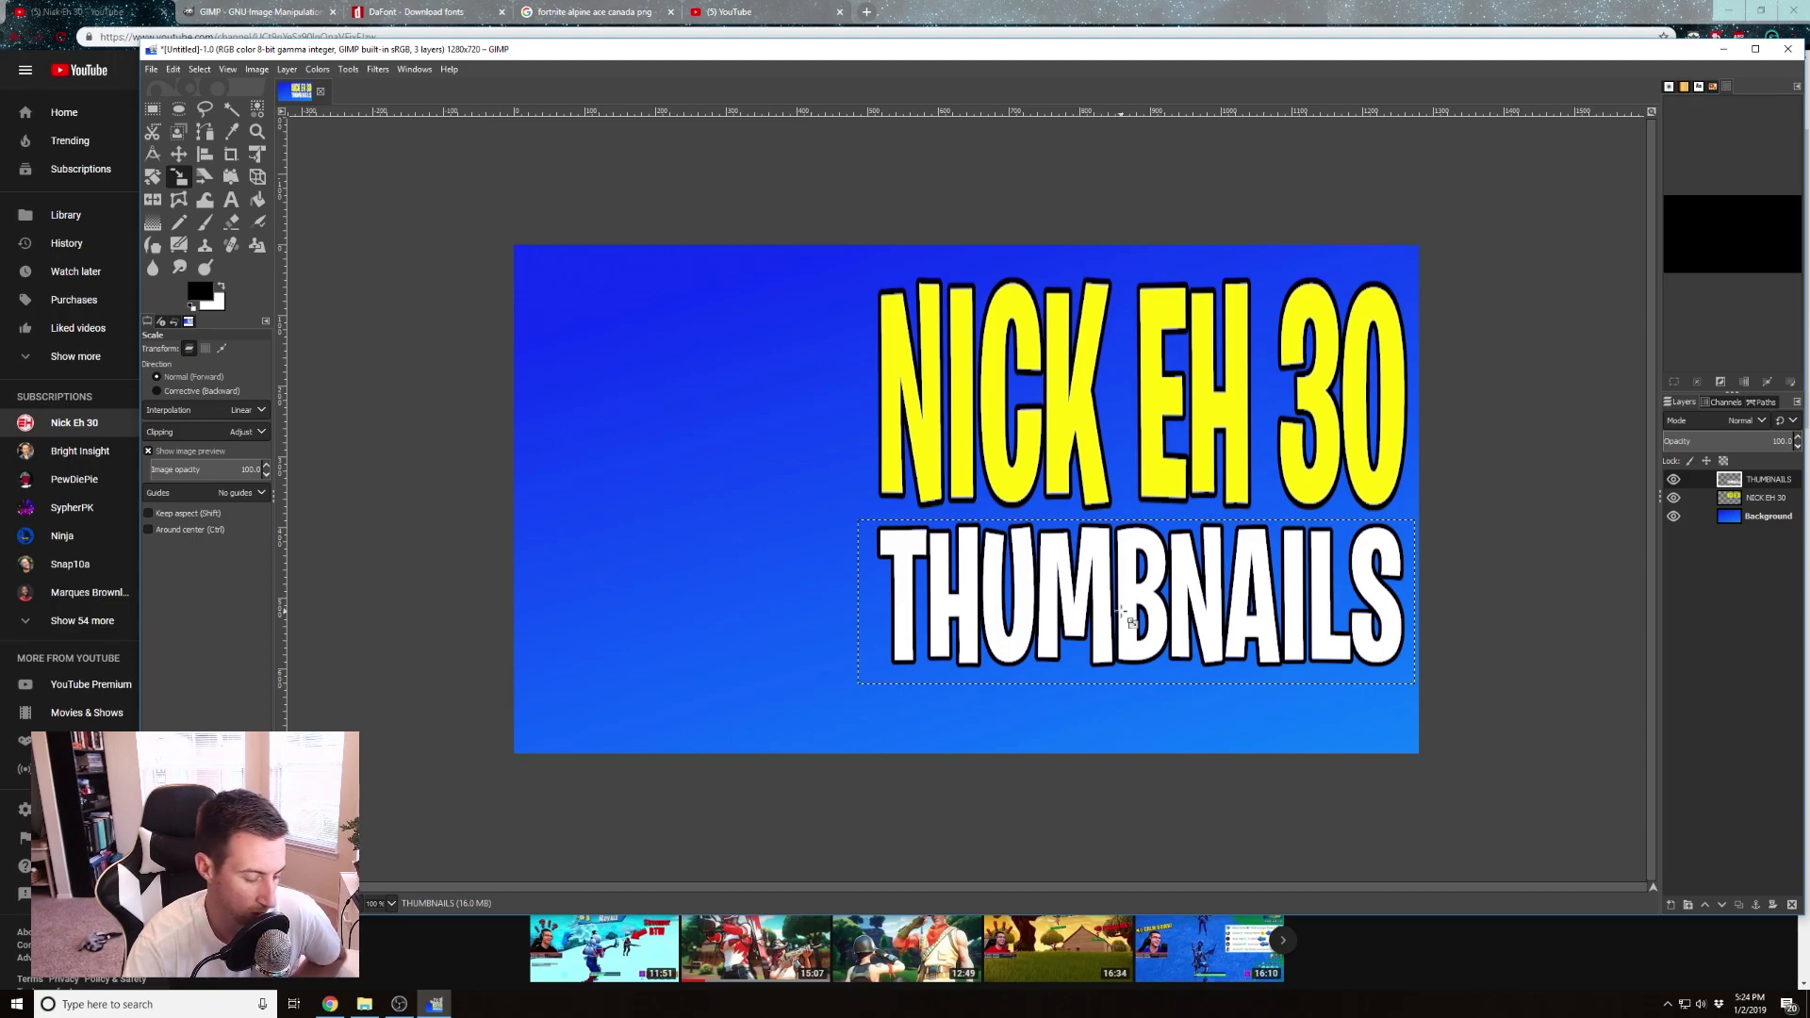
Move both text layers slightly down the canvas and keep THUMBNAILS close beneath NICK EH 30
key("m")
left_click_drag(1107, 601, 1108, 629)
left_click_drag(1092, 478, 1094, 508)
left_click_drag(1119, 568, 1119, 559)
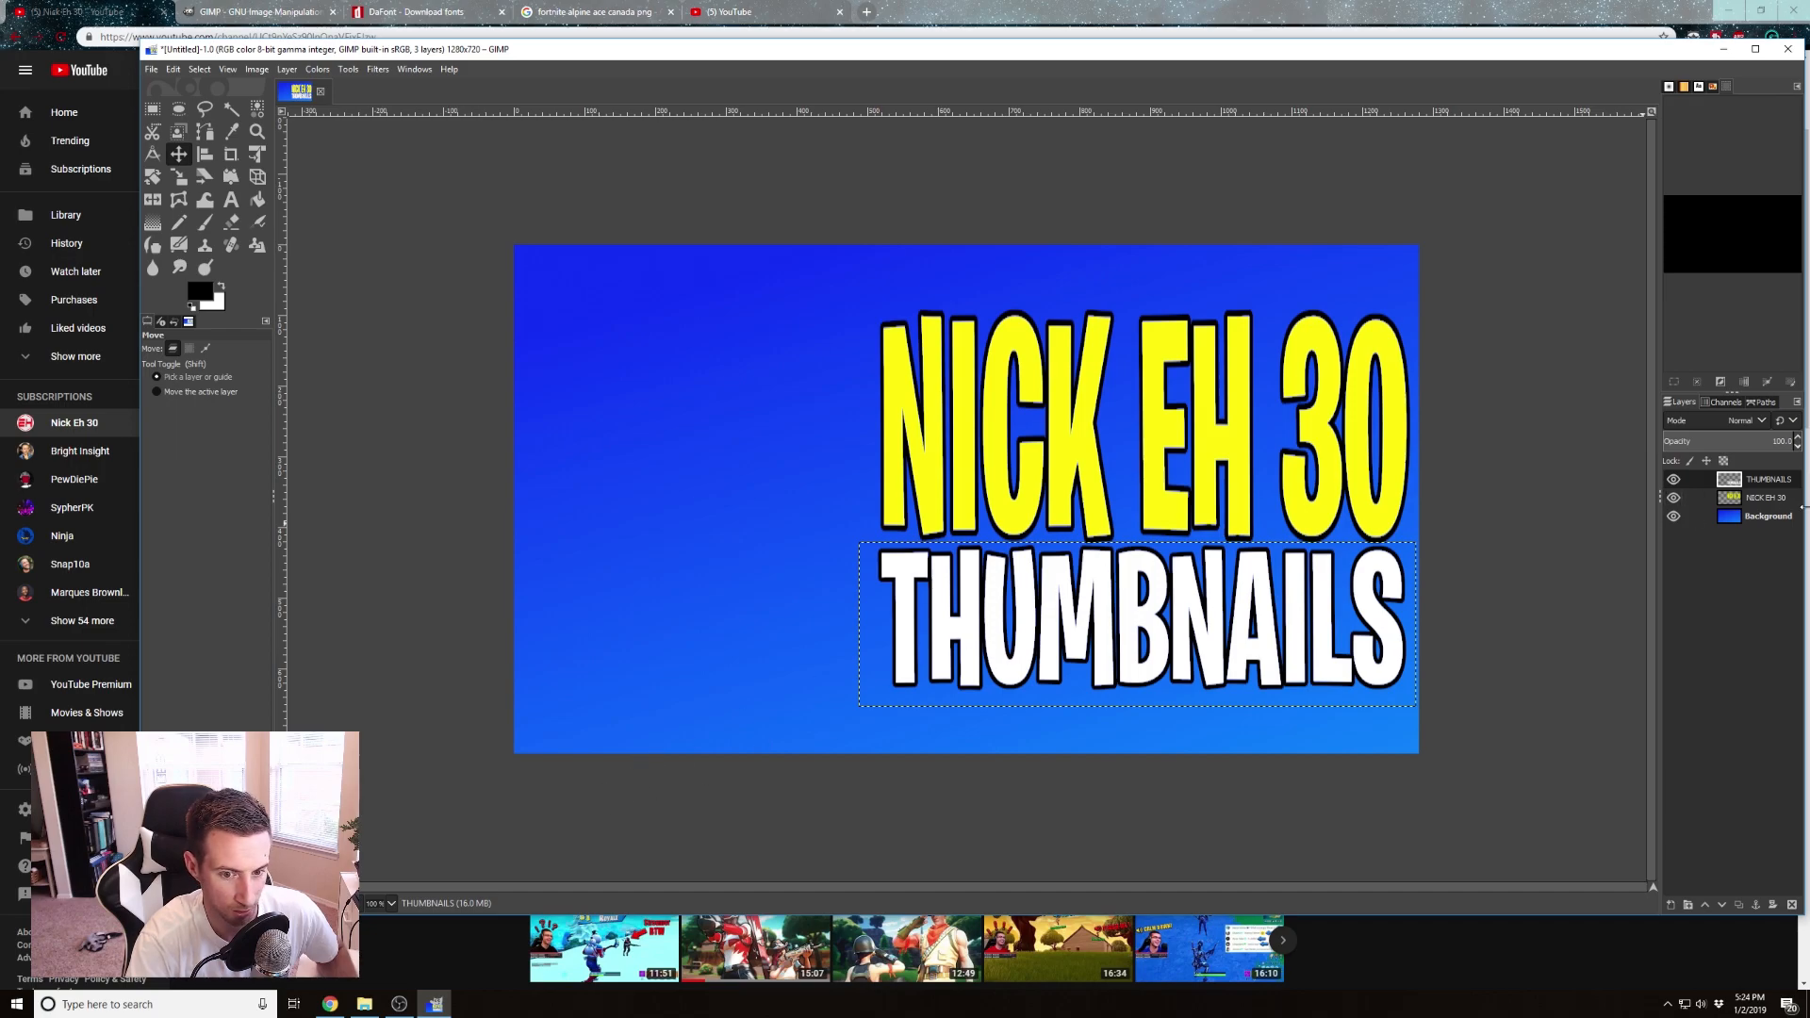
Merge the THUMBNAILS layer down into the NICK EH 30 layer and make the Background layer active
left_click(1791, 519)
left_click(391, 903)
left_click(396, 868)
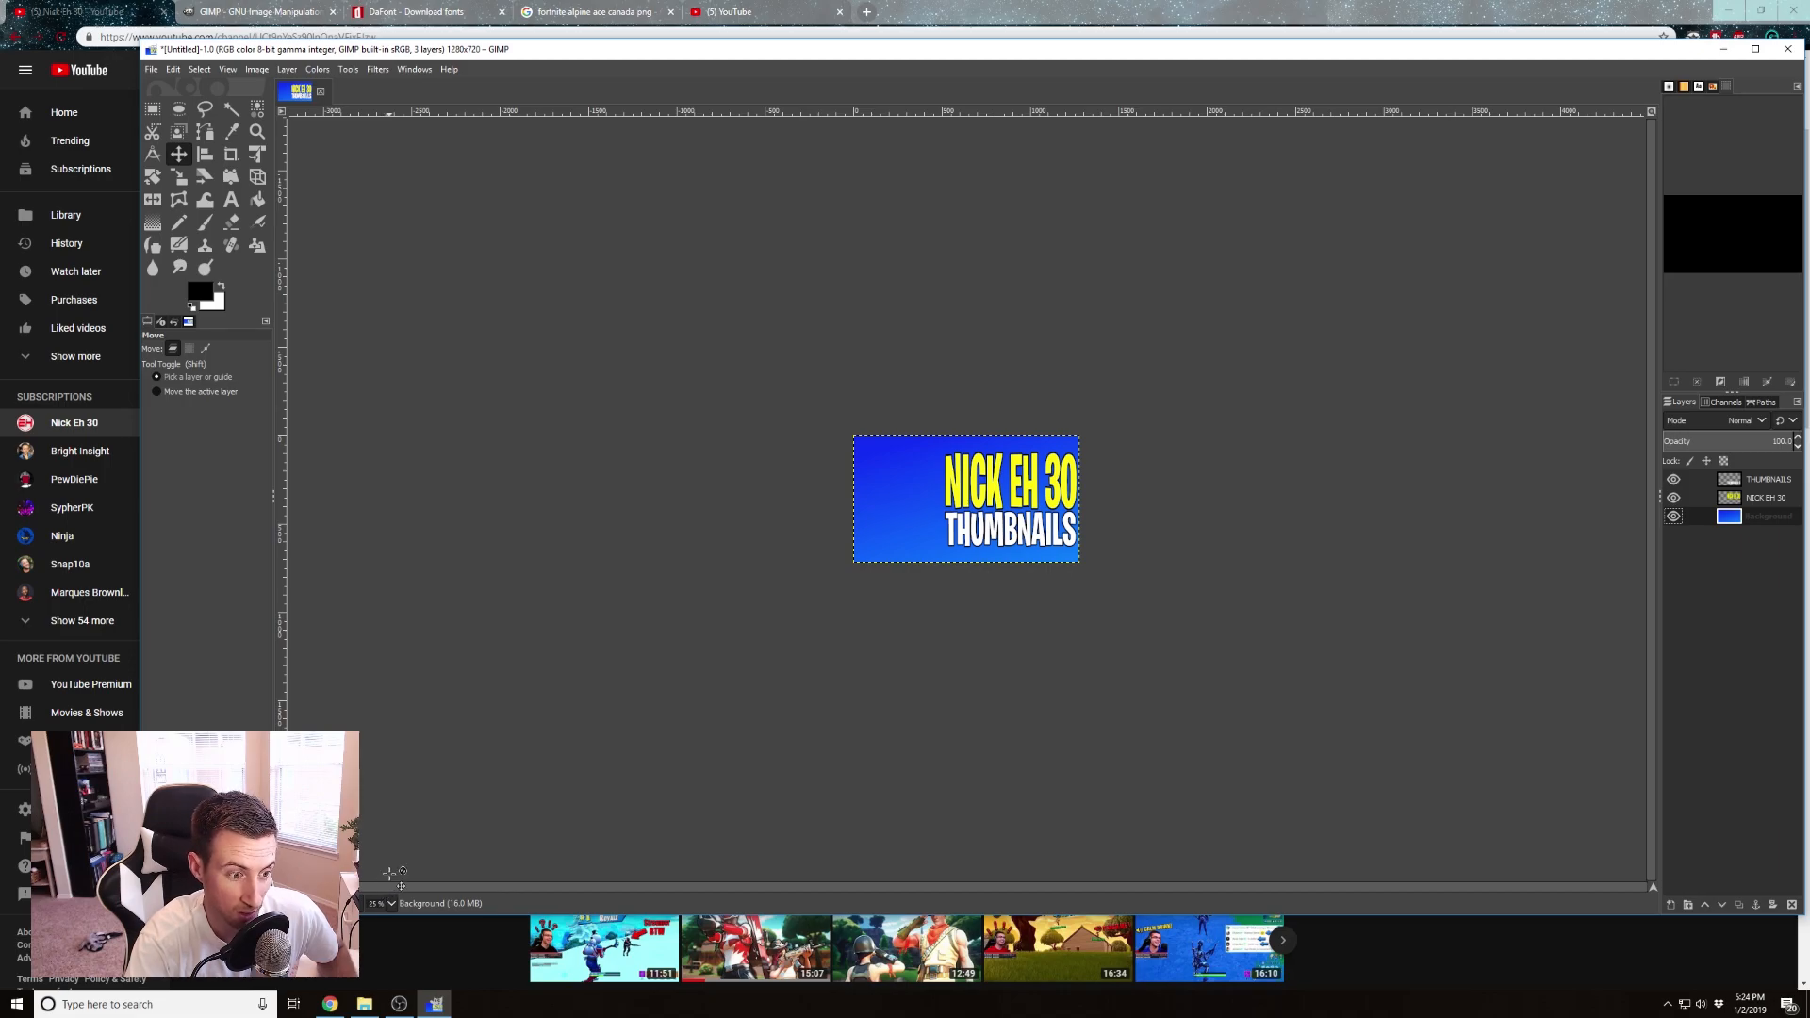
right_click(1777, 483)
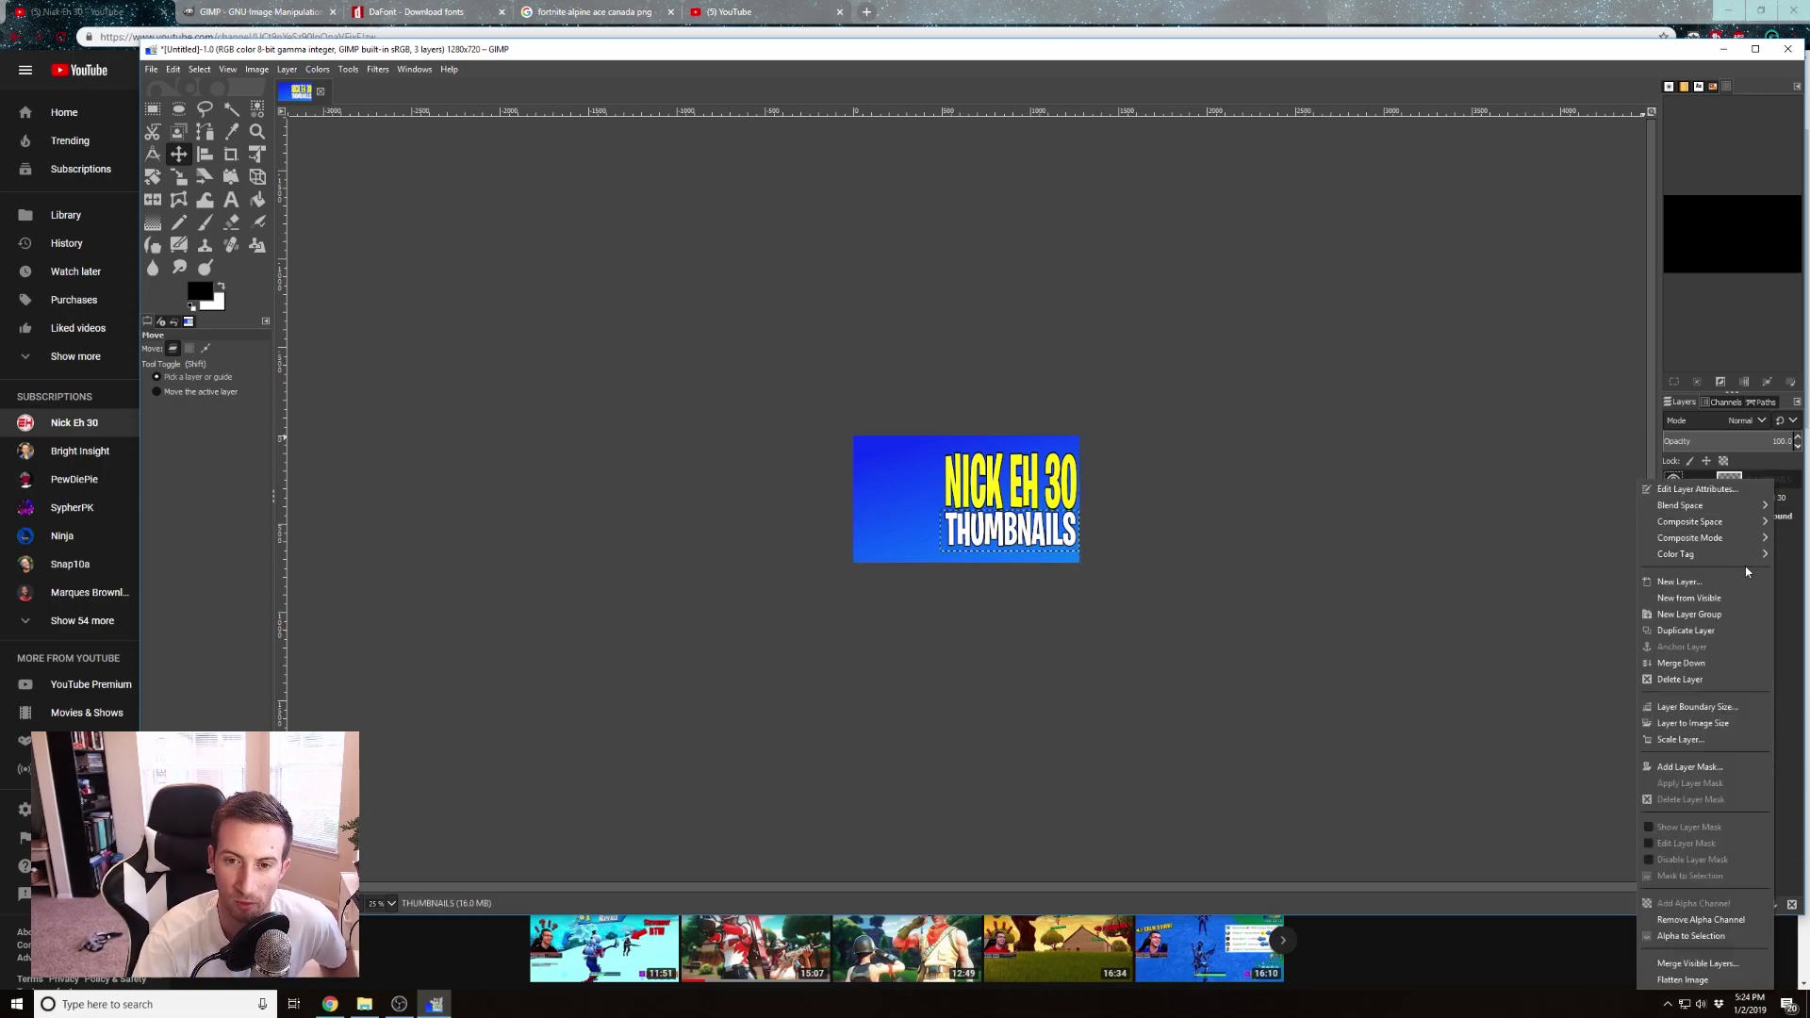
left_click(1793, 481)
right_click(1759, 486)
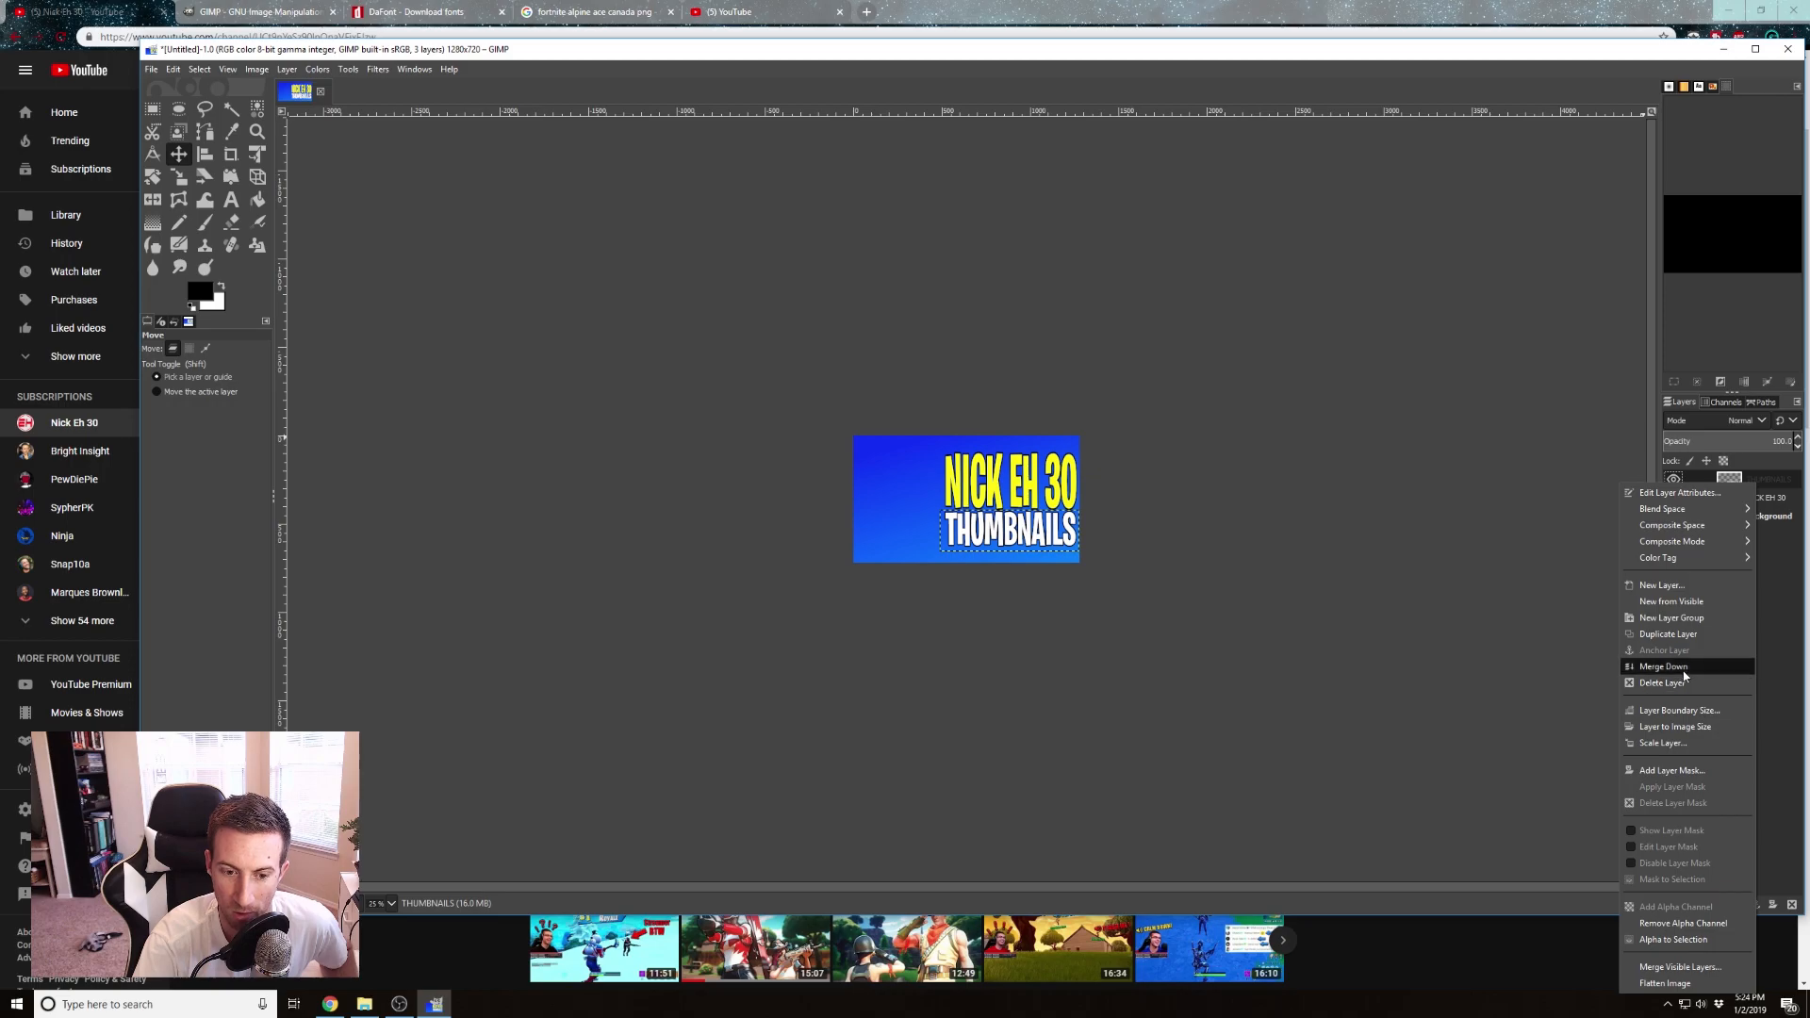
left_click(1682, 667)
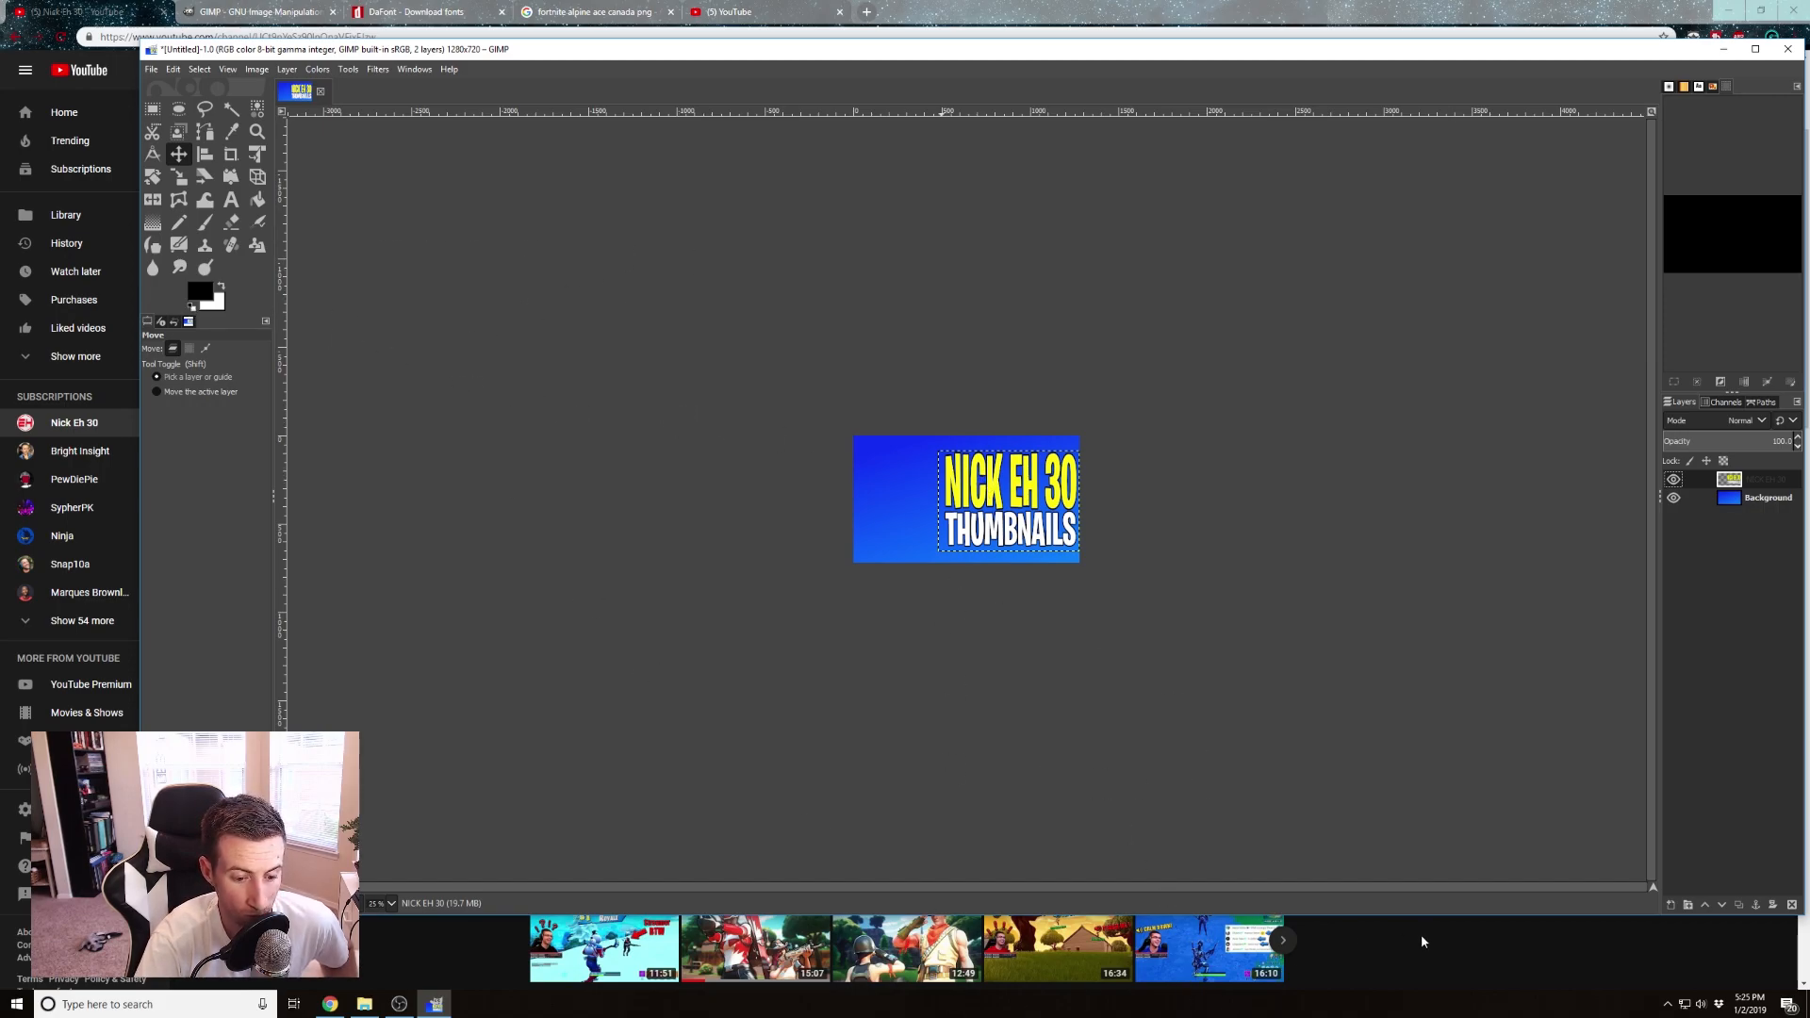
left_click(1769, 499)
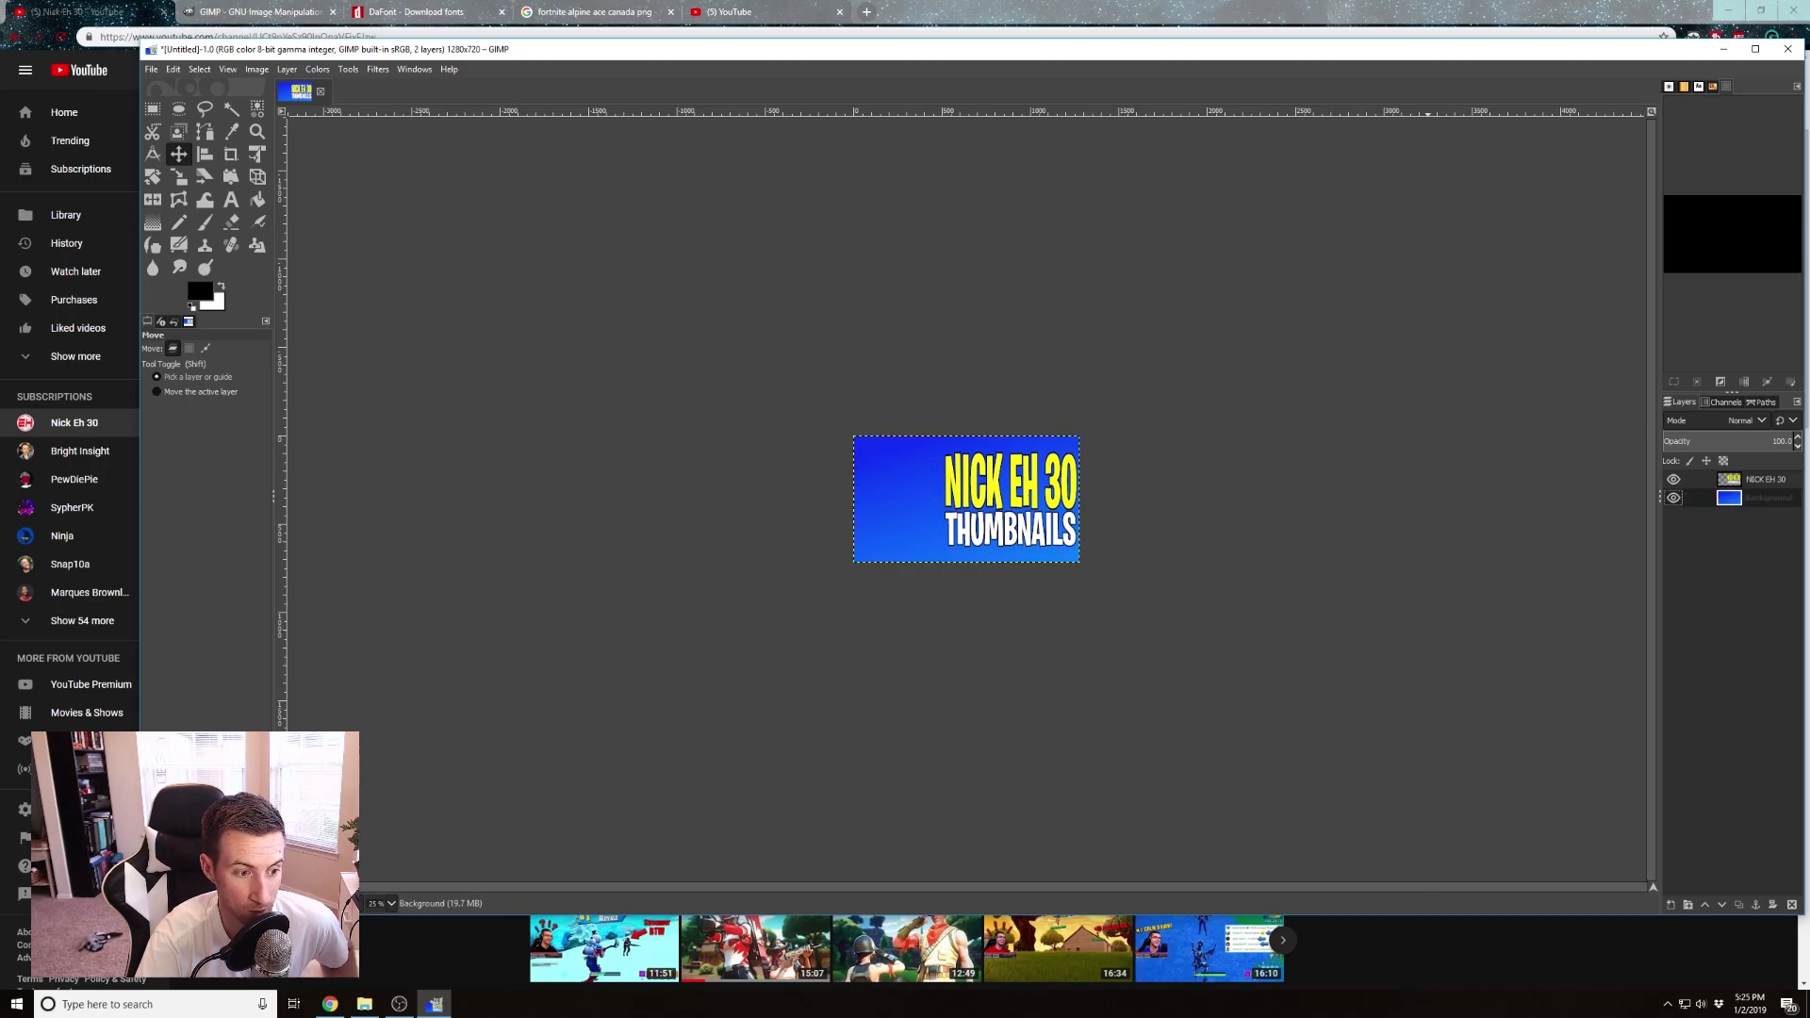
Switch to the browser and look over the character images in Nick Eh 30's livestream thumbnails on YouTube
left_click(1384, 969)
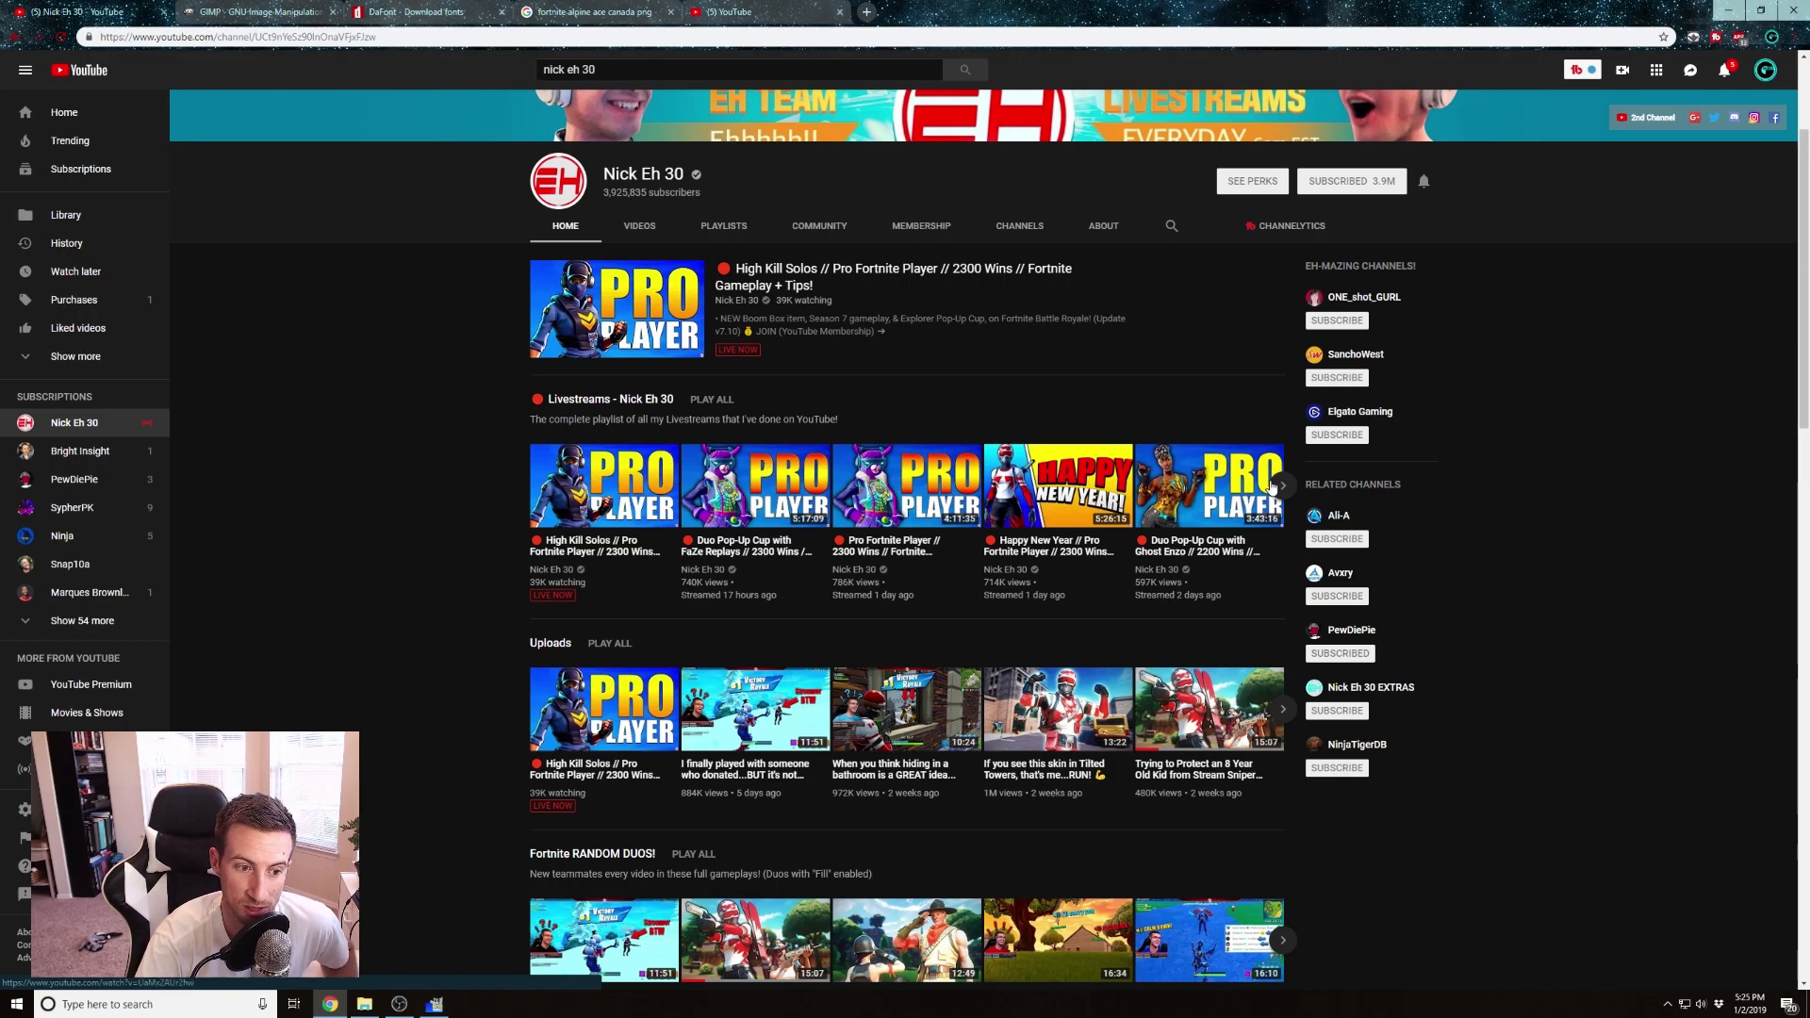
left_click(1282, 485)
left_click(530, 486)
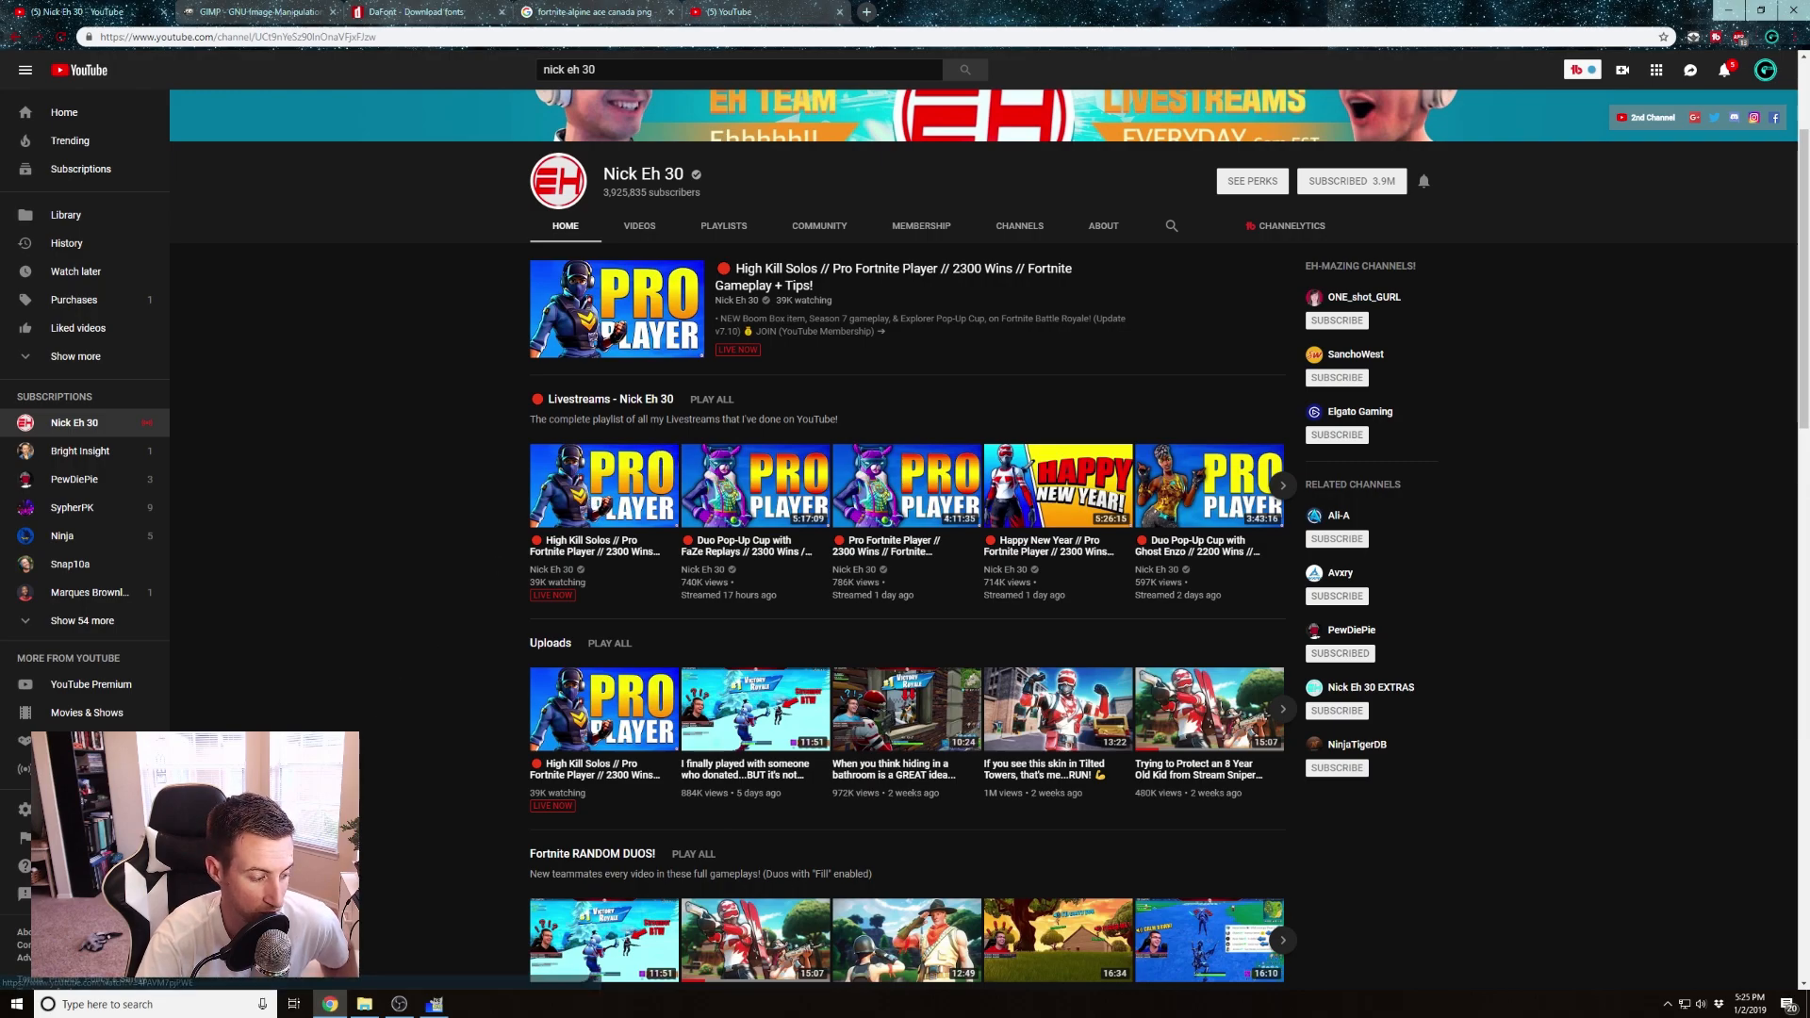
Save the large Alpine Ace Canada character image from the Google image results as AlpineAceFemale.png in the Items folder
left_click(586, 12)
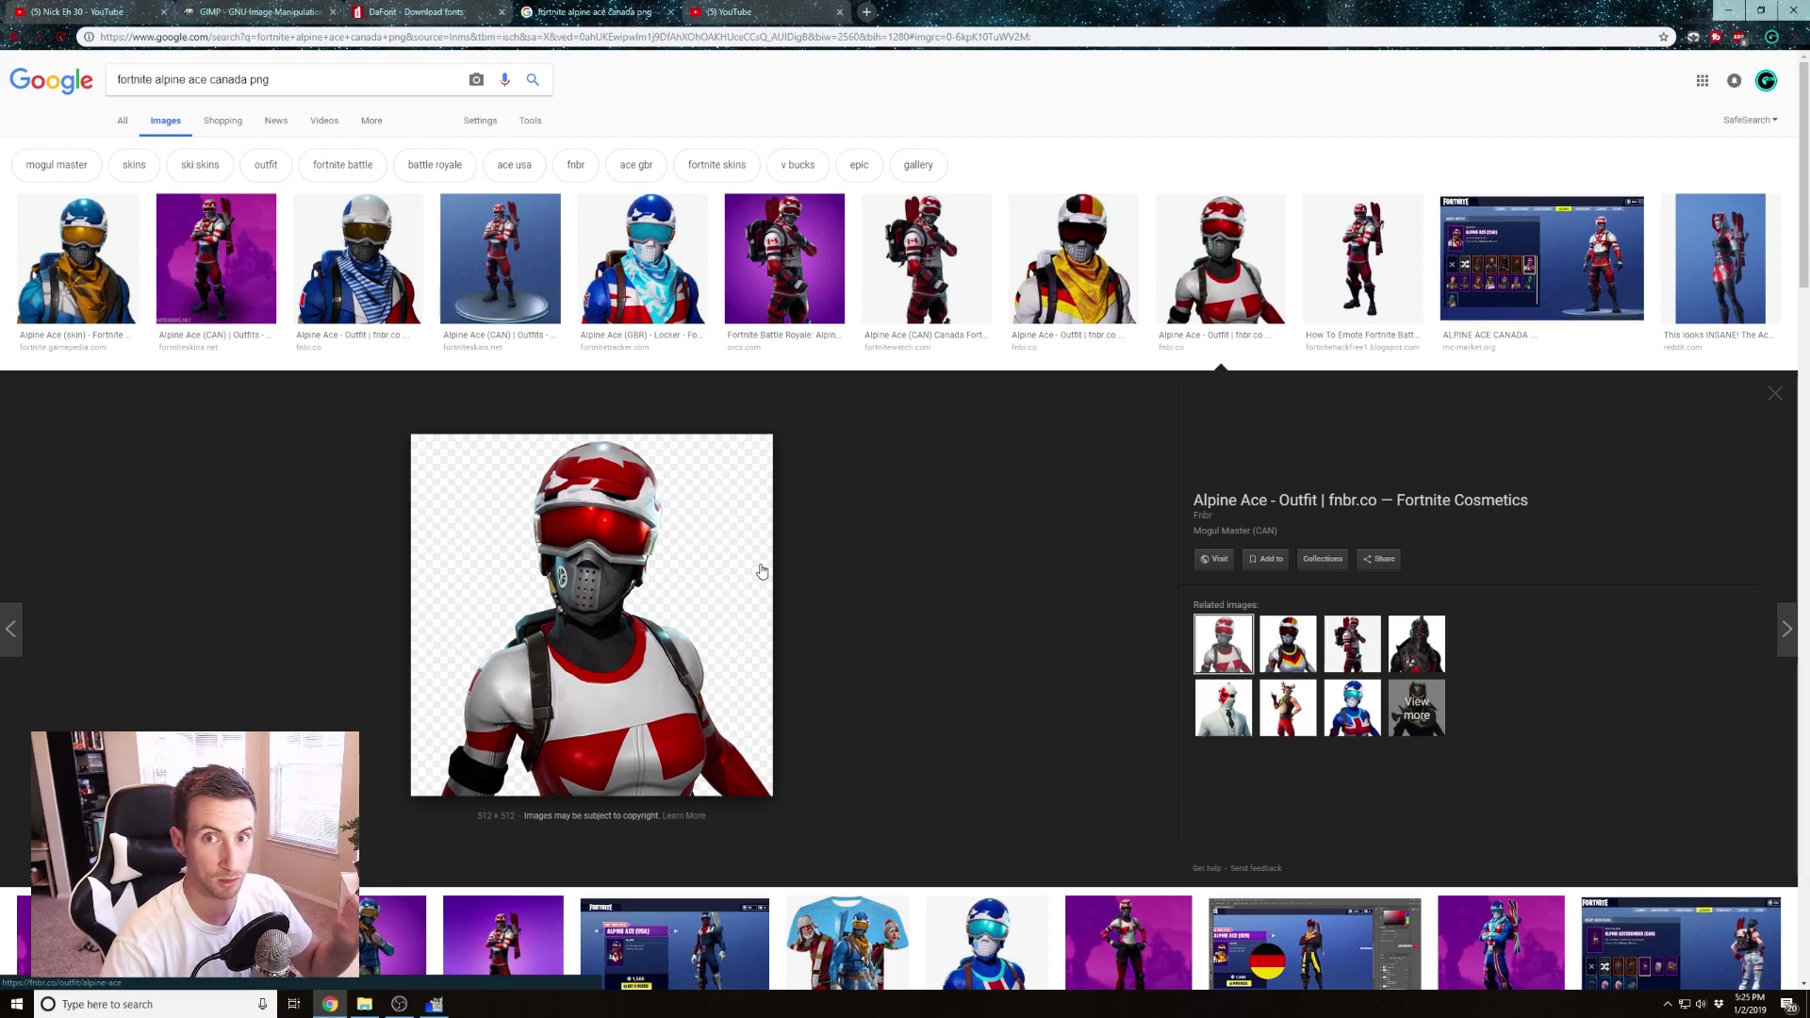
right_click(610, 654)
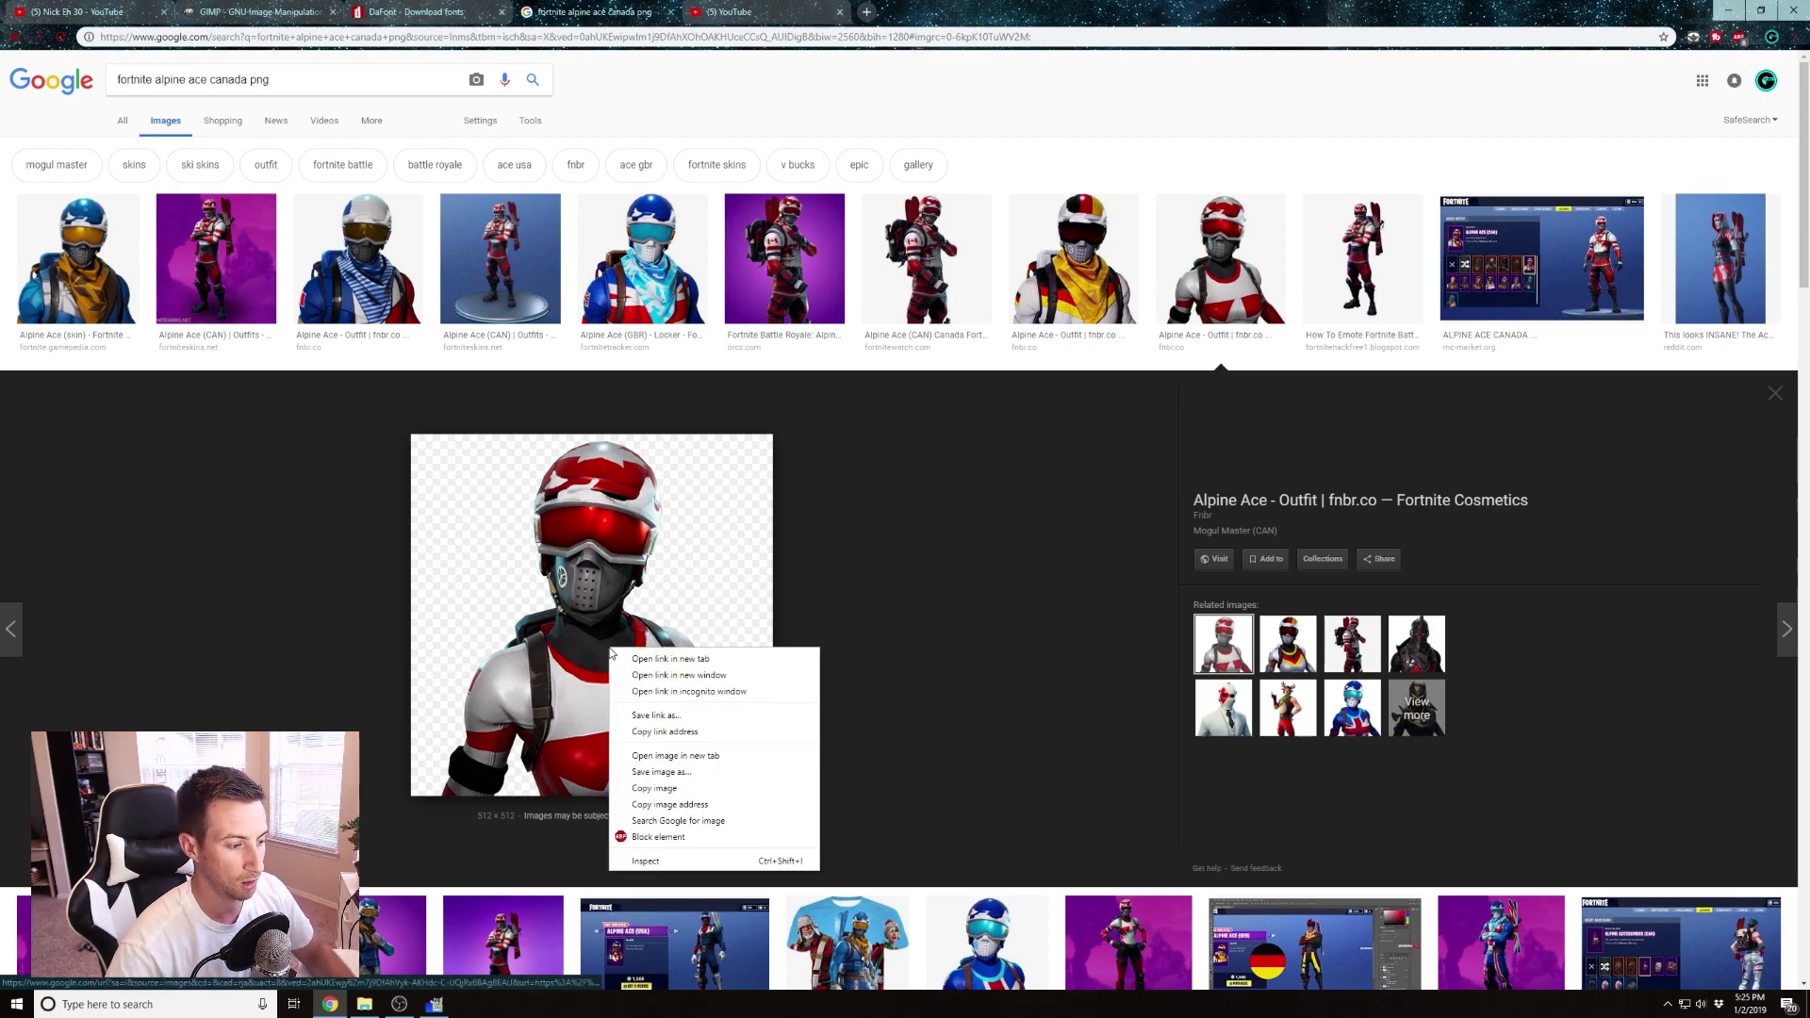
left_click(681, 773)
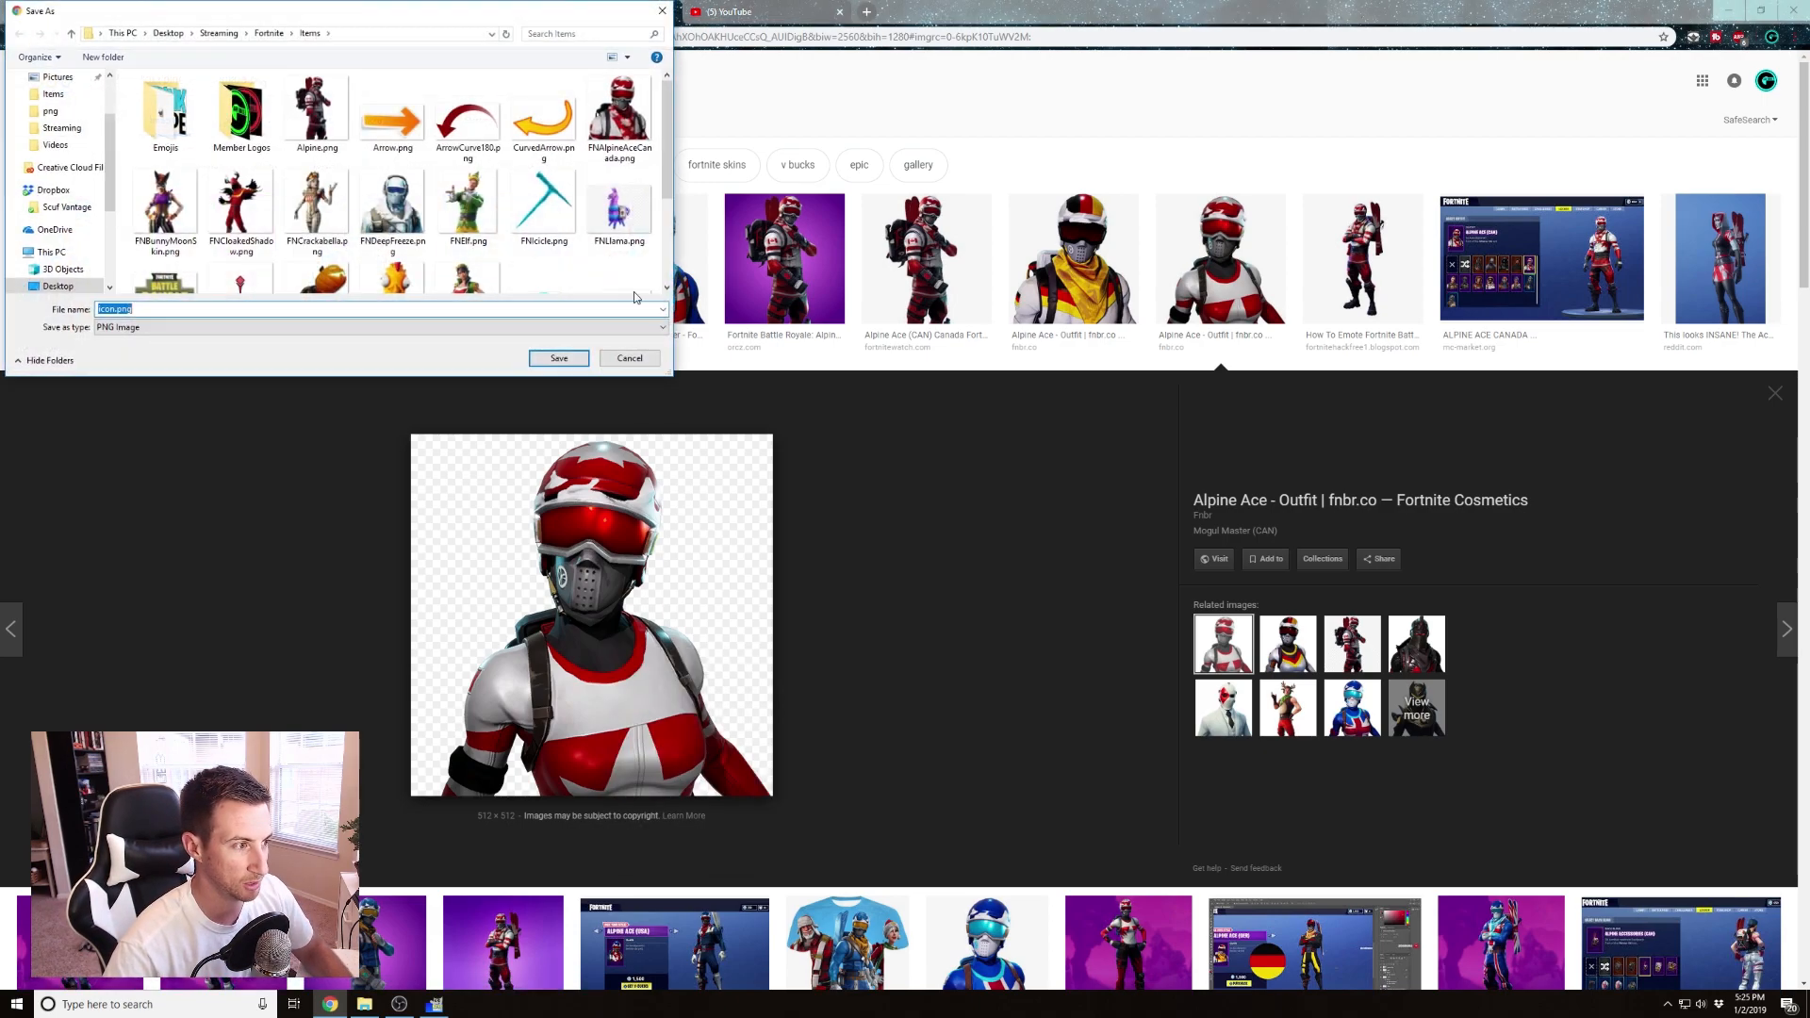
left_click(113, 309)
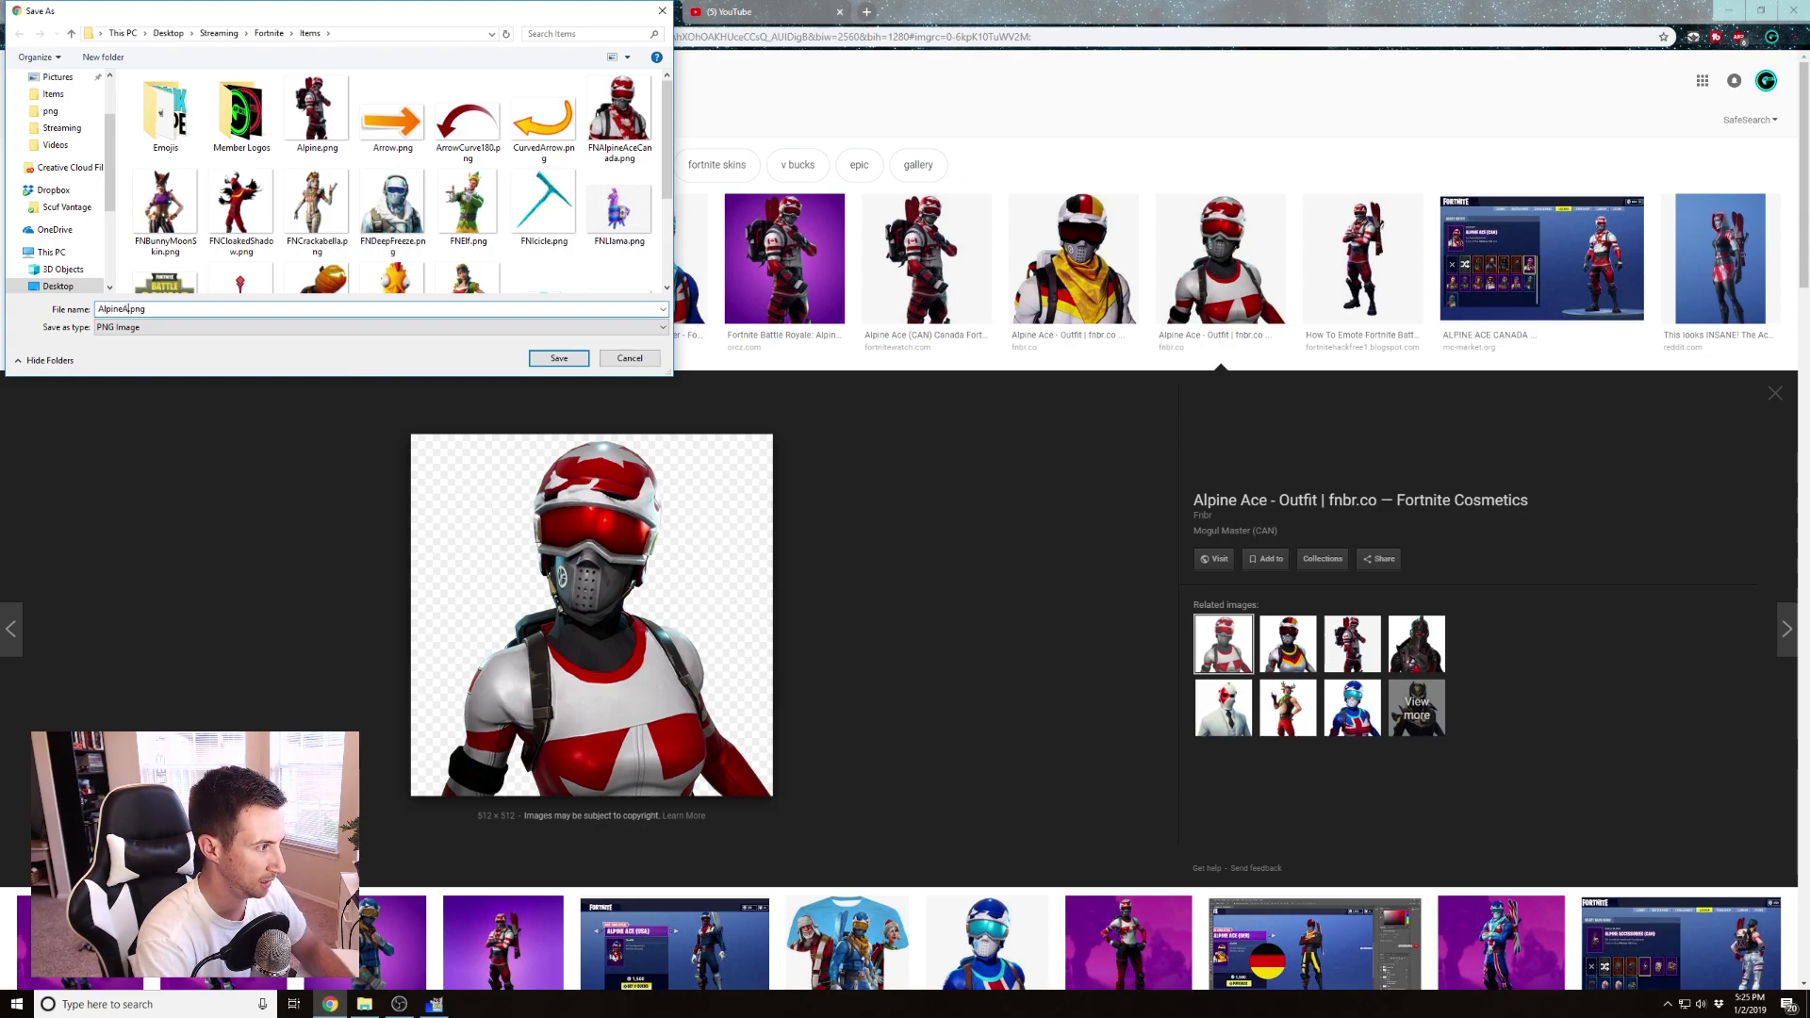
type("Female")
left_click(559, 358)
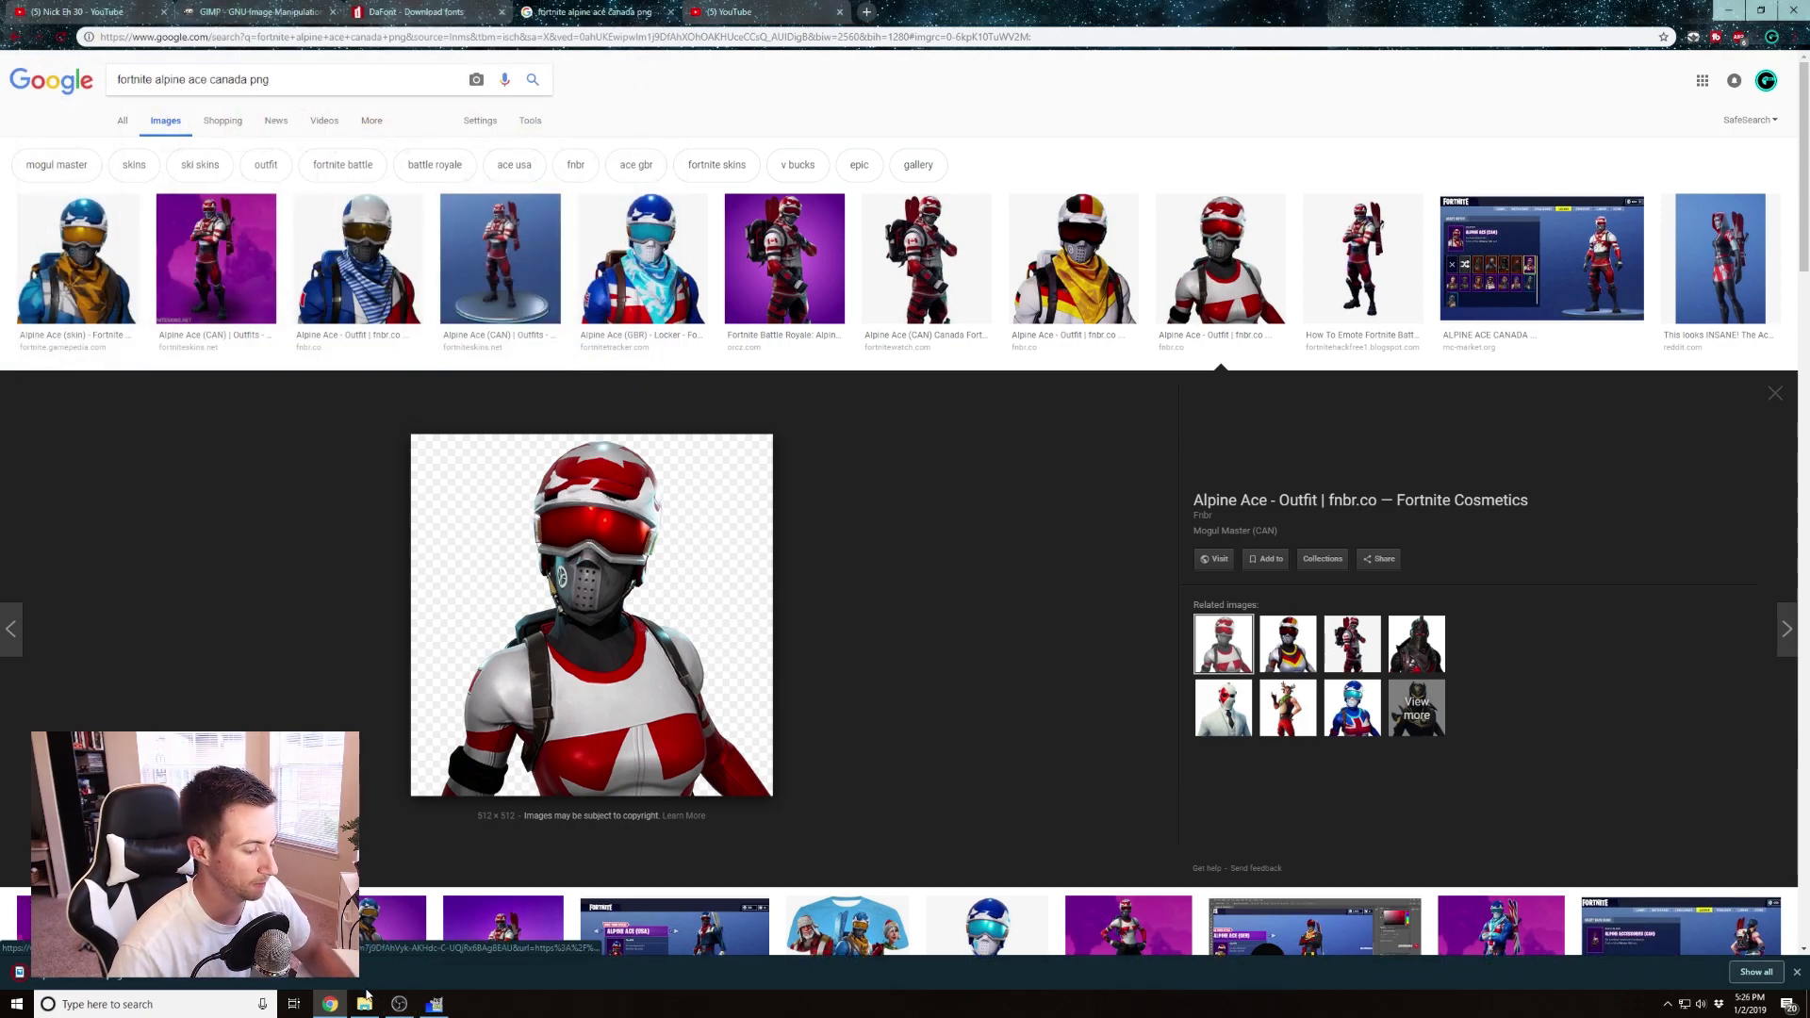
Switch to GIMP, add the downloaded AlpineAceFemale.png to the thumbnail as a layer, and place it in the canvas's lower-left corner
left_click(435, 1004)
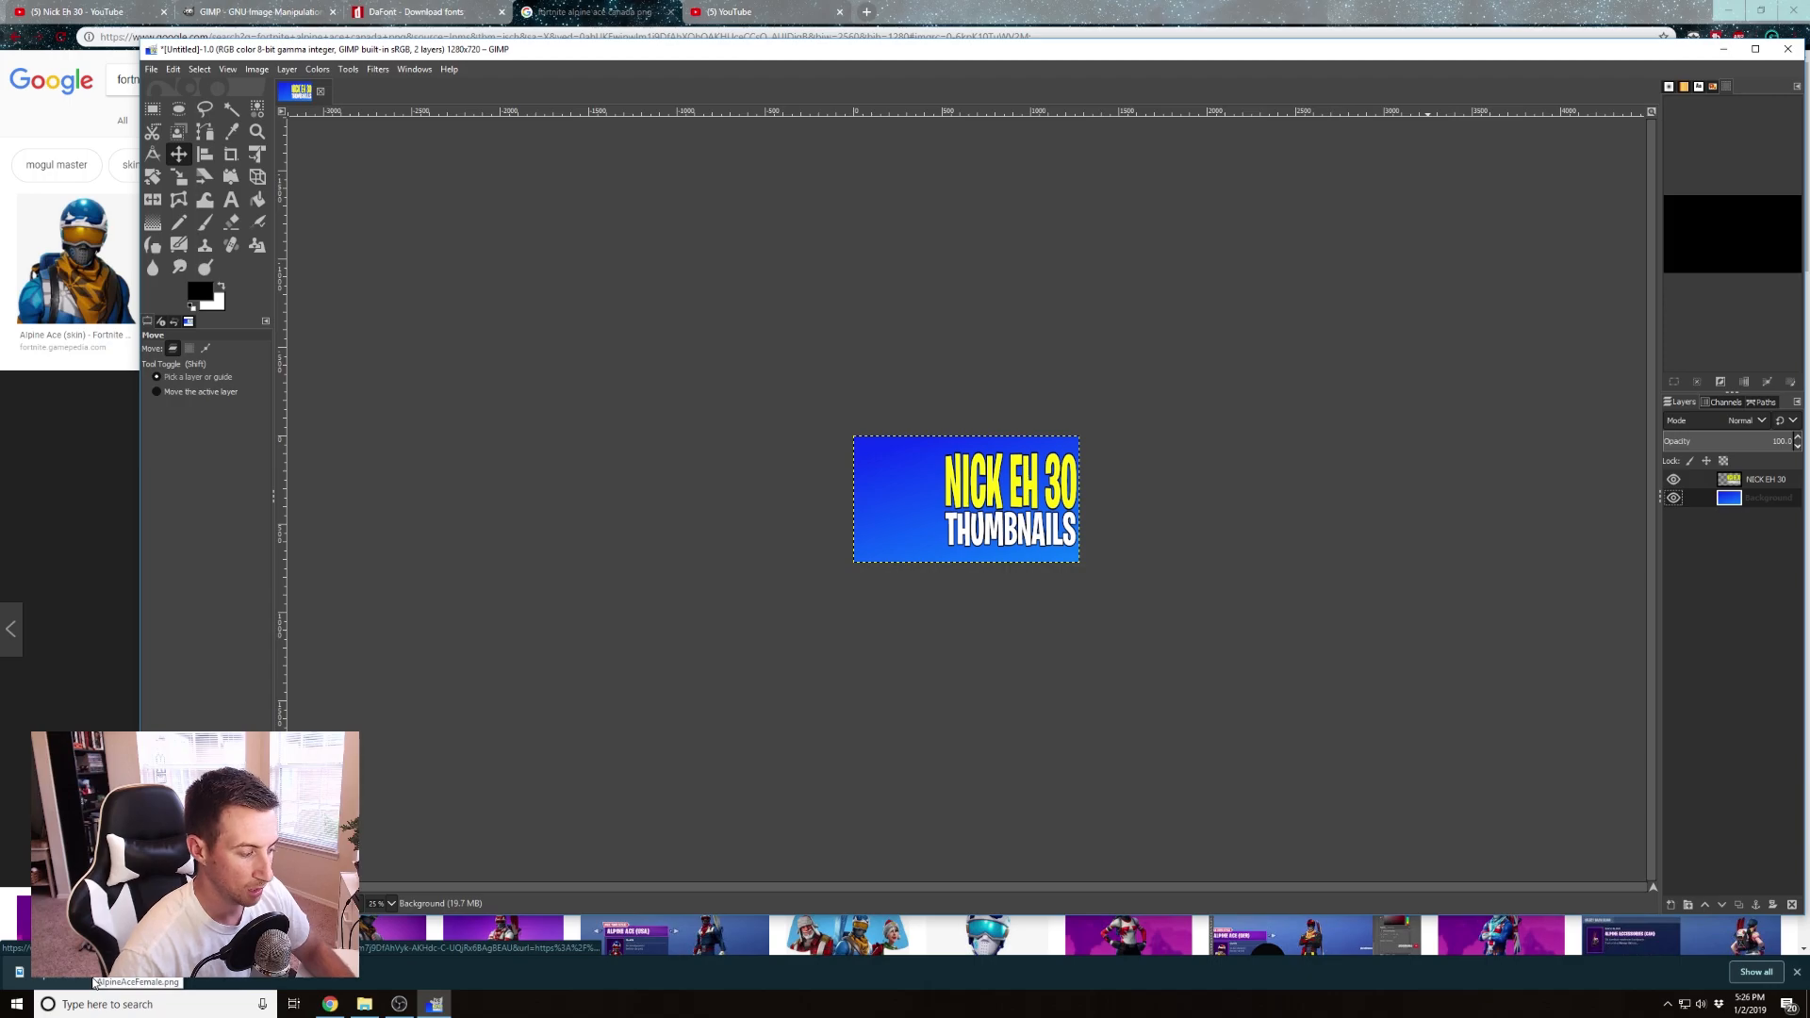
left_click_drag(95, 981, 863, 785)
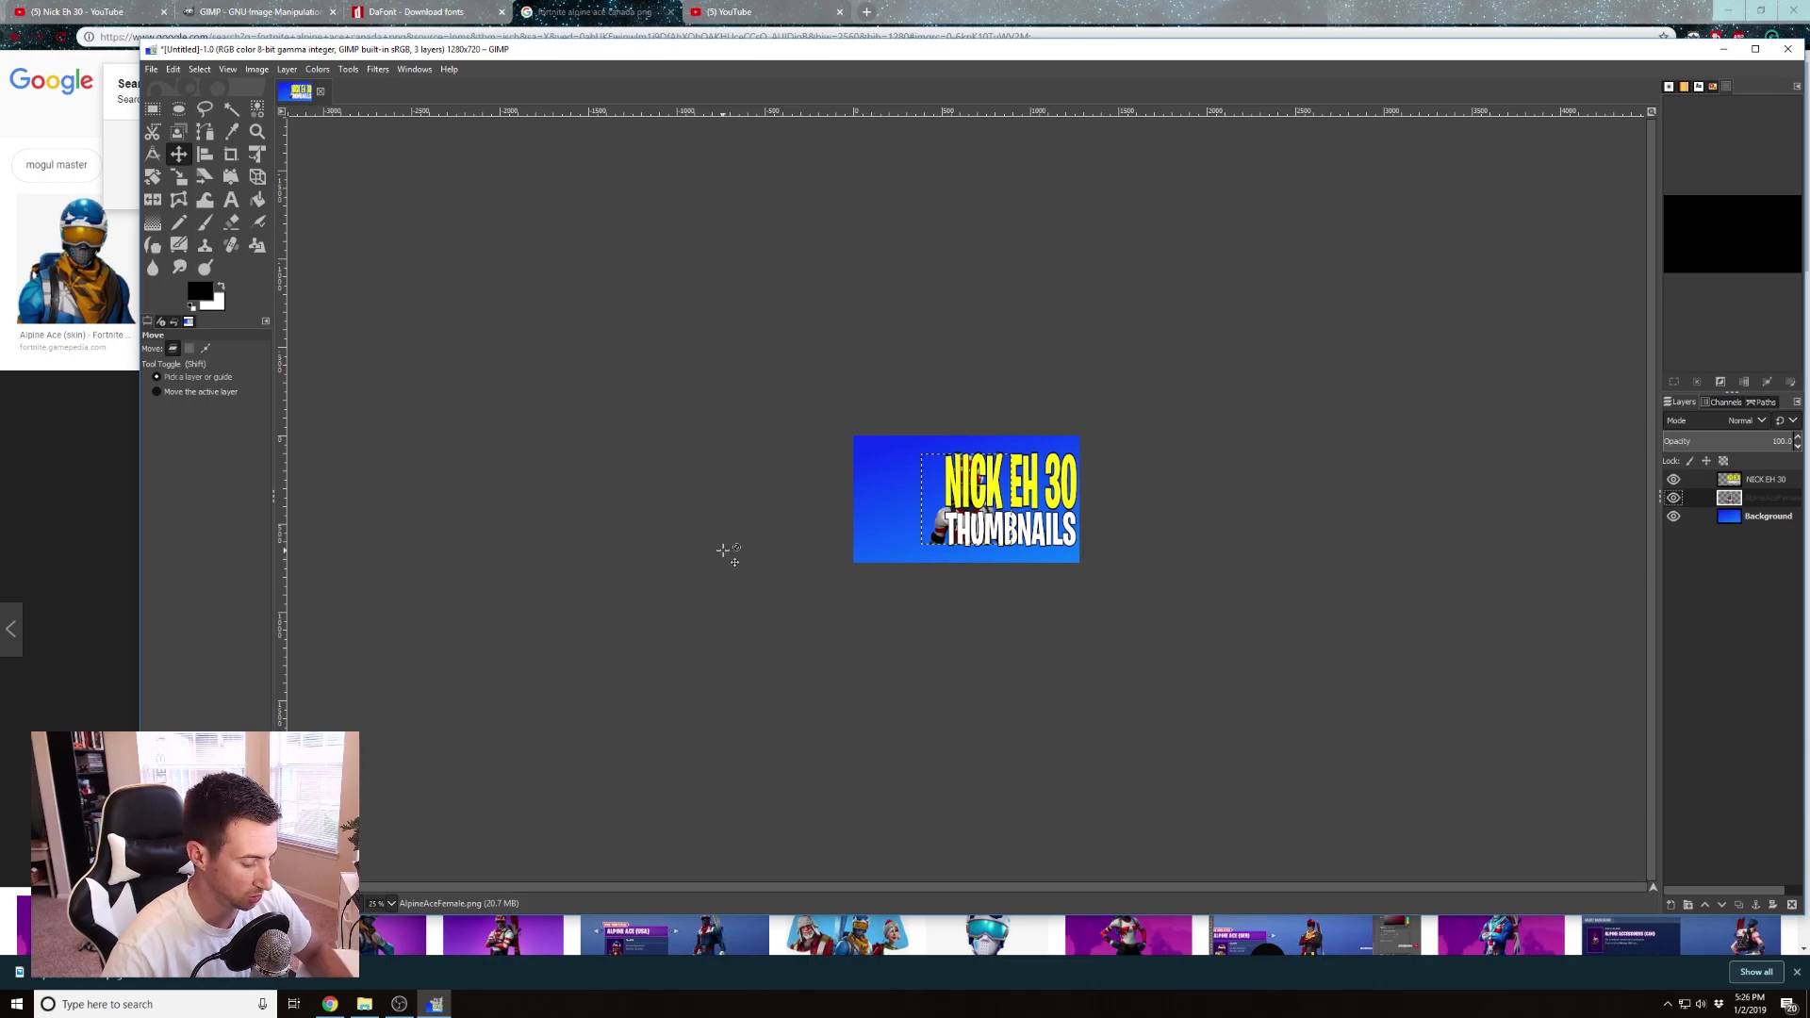
left_click_drag(950, 535, 872, 555)
Scale the AlpineAceFemale layer up proportionally to about the full canvas height and align its lower edge with the canvas bottom
left_click(389, 903)
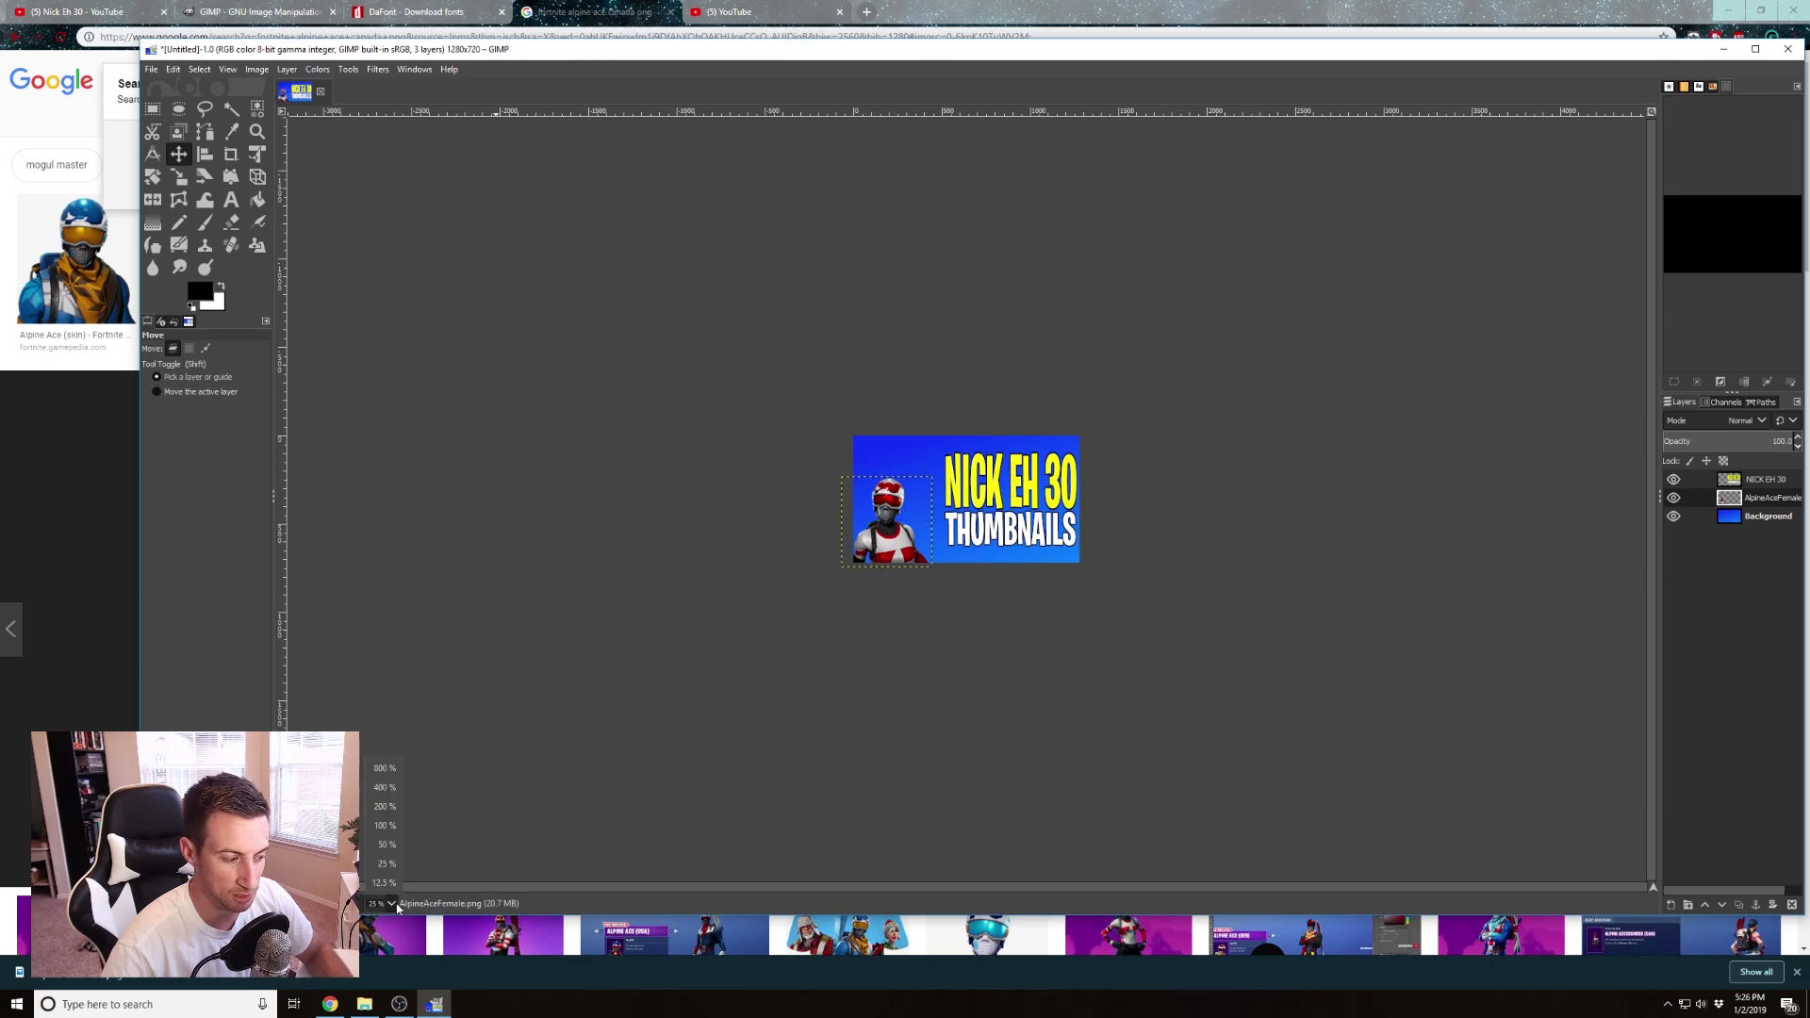
left_click(384, 825)
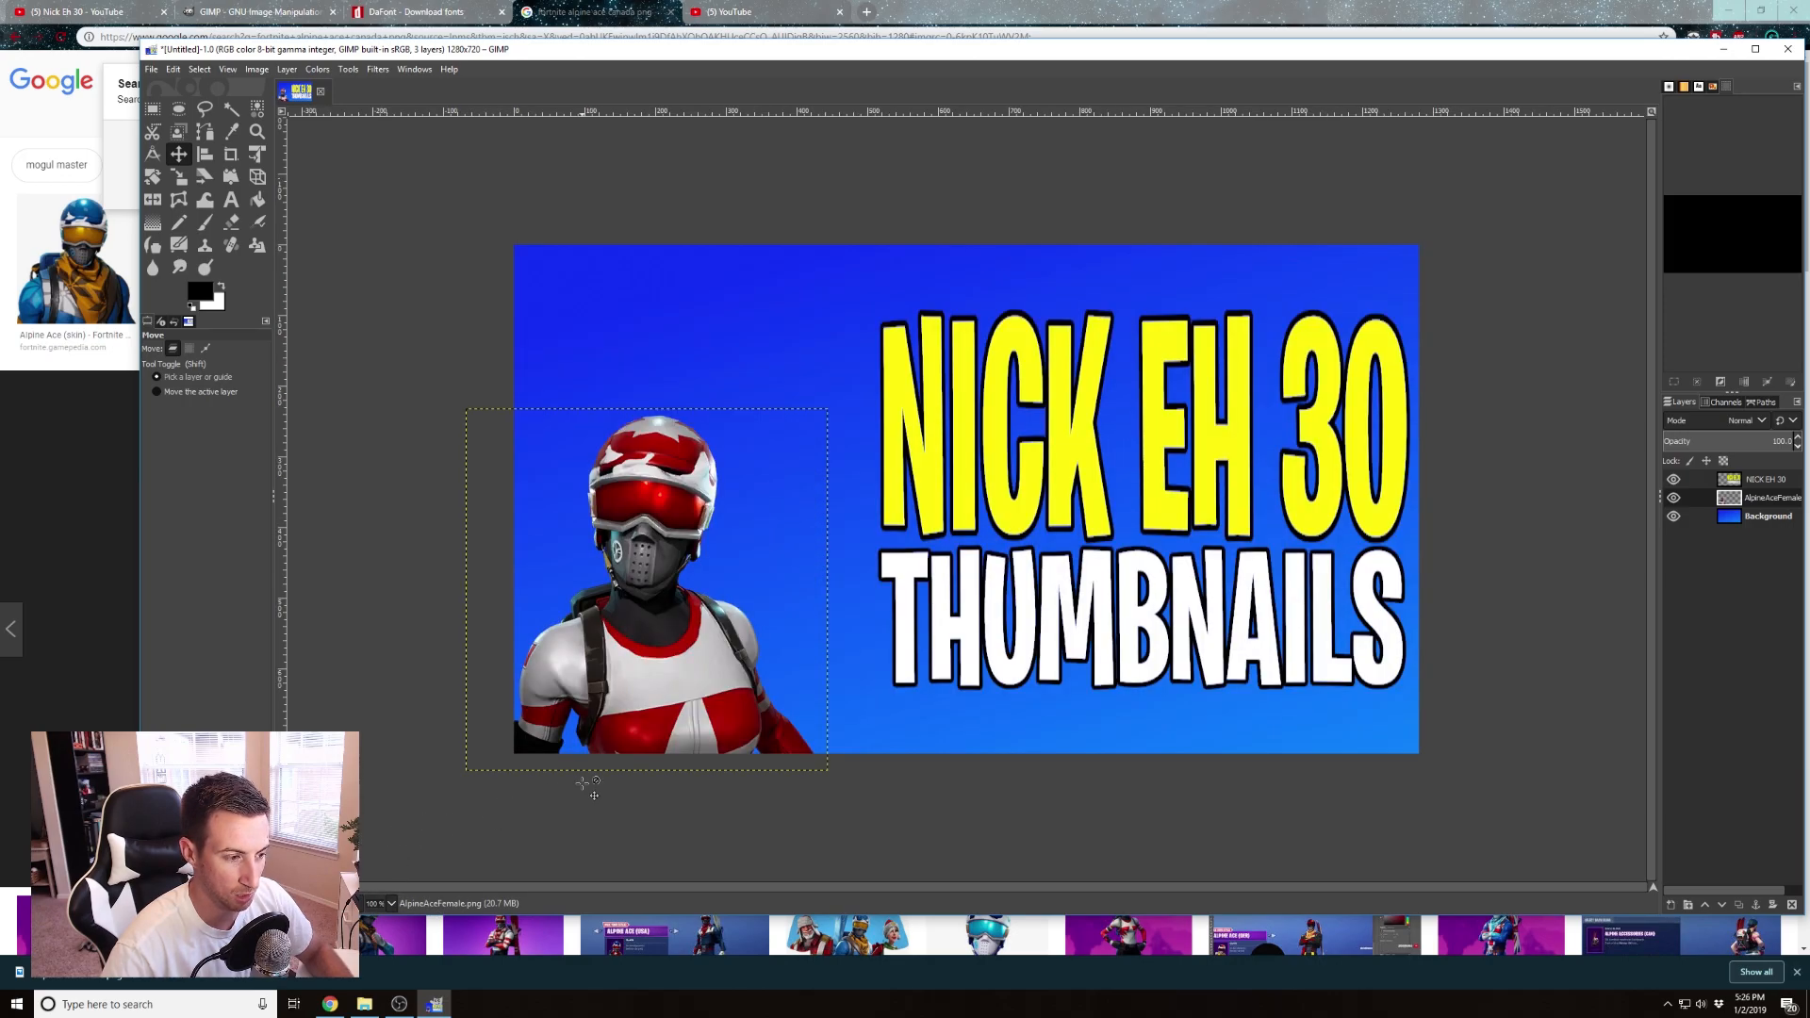
key("shift+s")
left_click(660, 679)
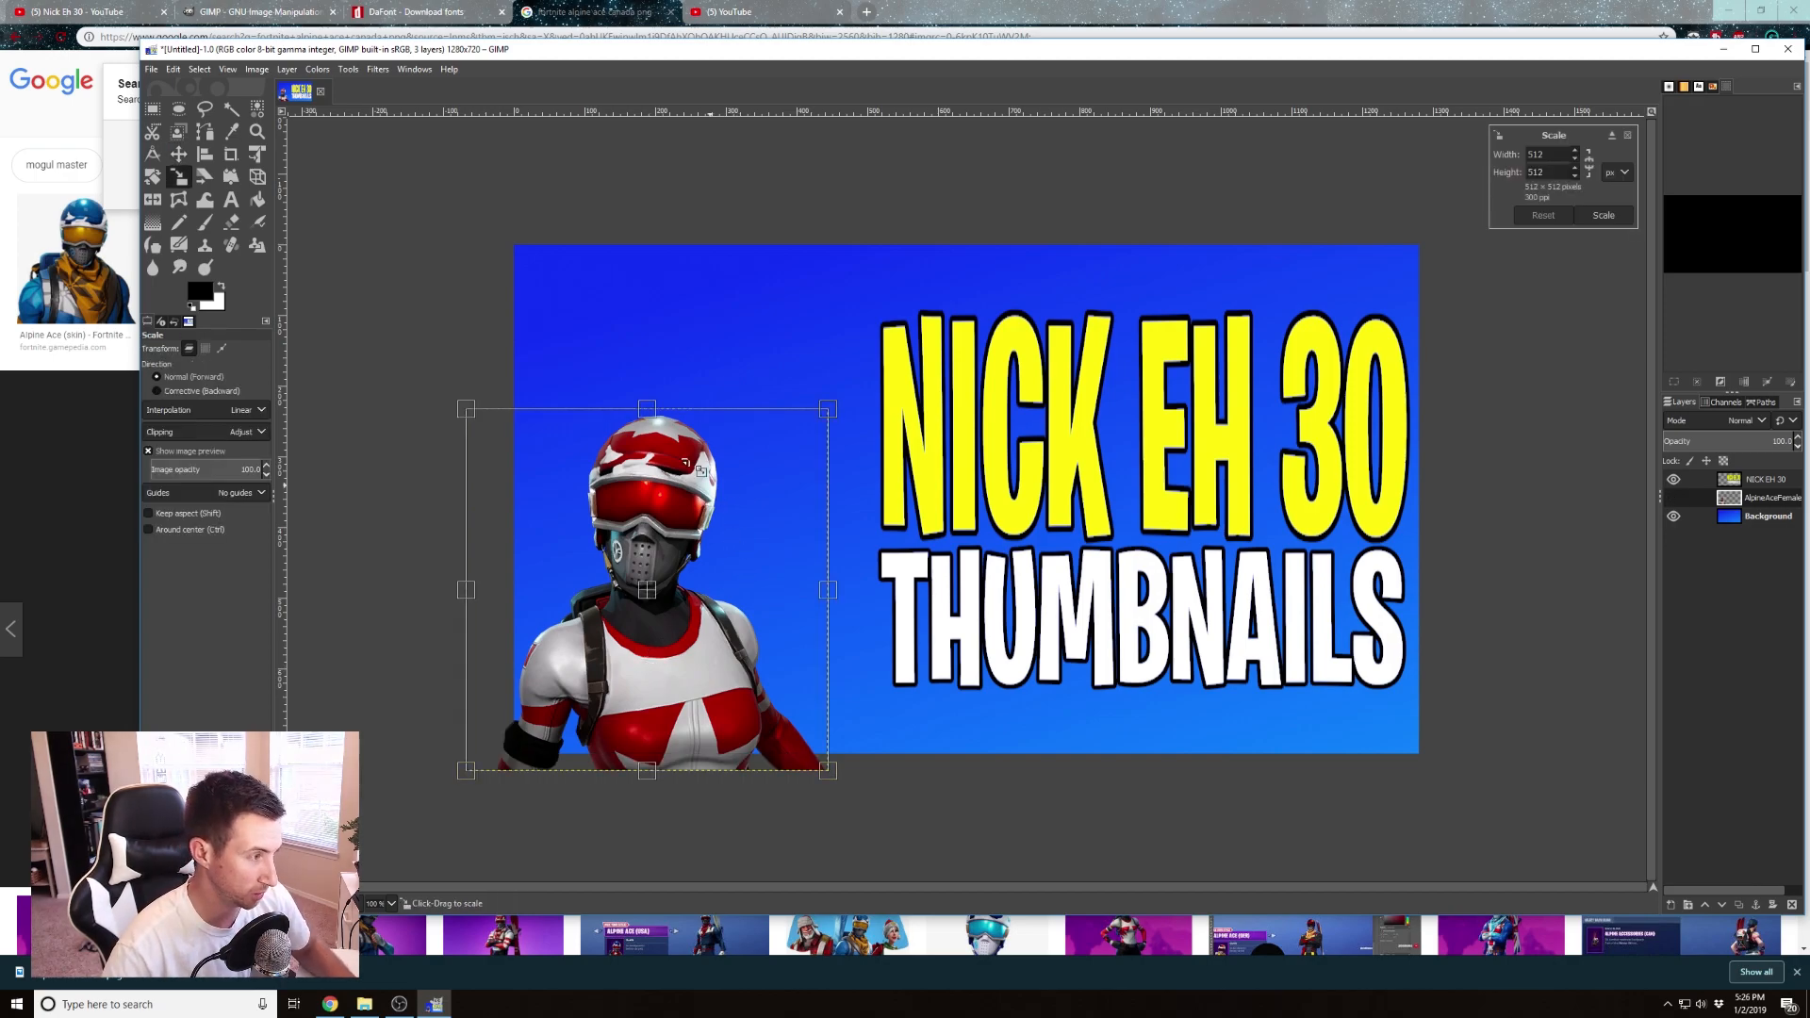
key("shift")
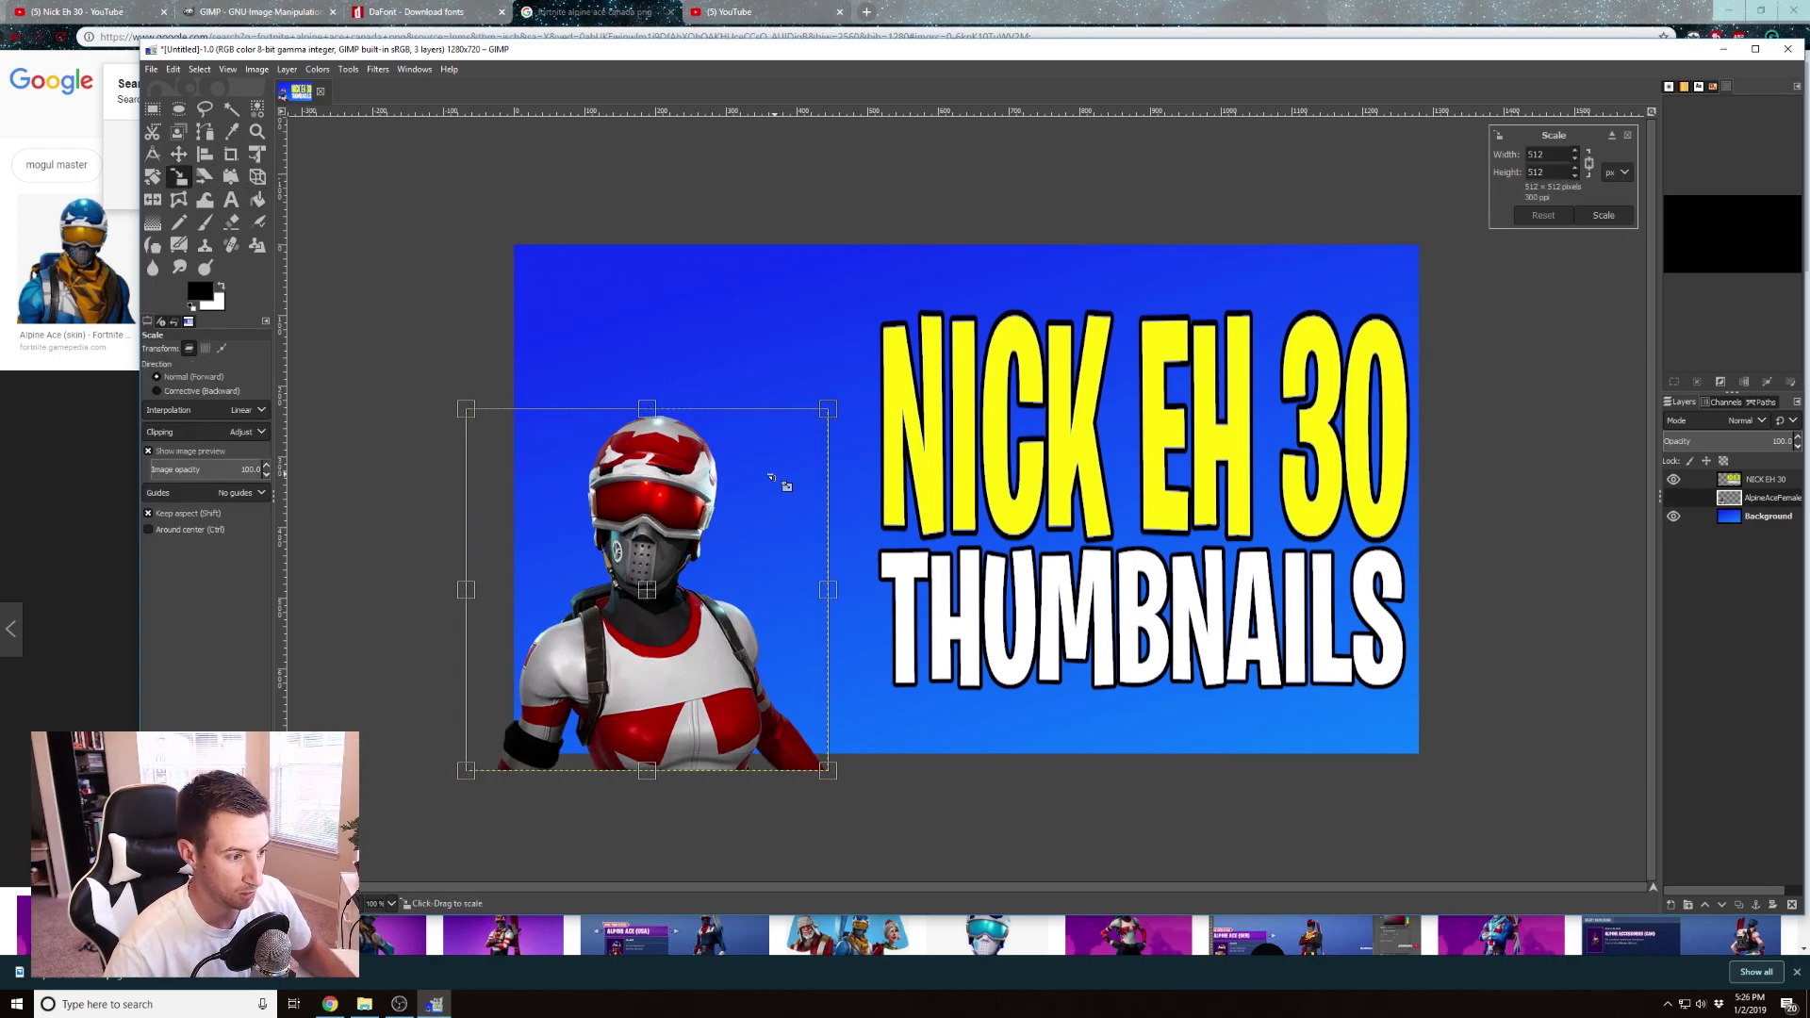
left_click_drag(771, 478, 865, 499)
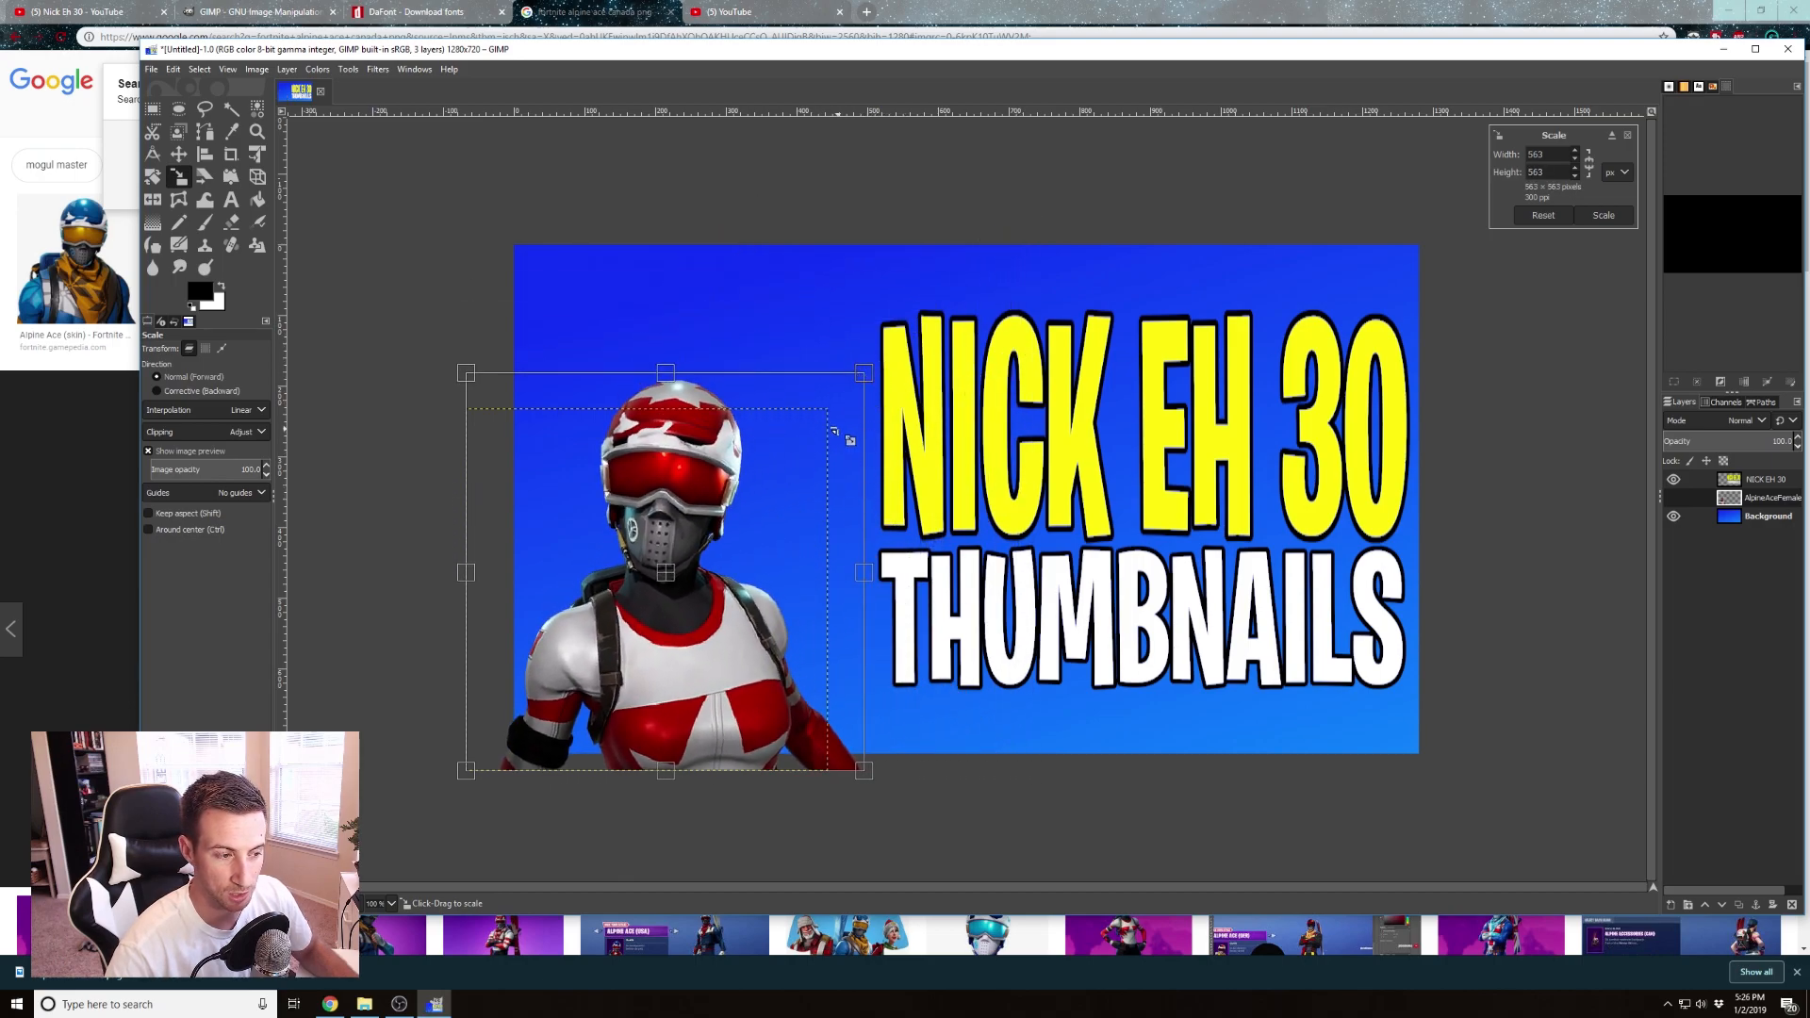
left_click_drag(835, 428, 990, 345)
key("Return")
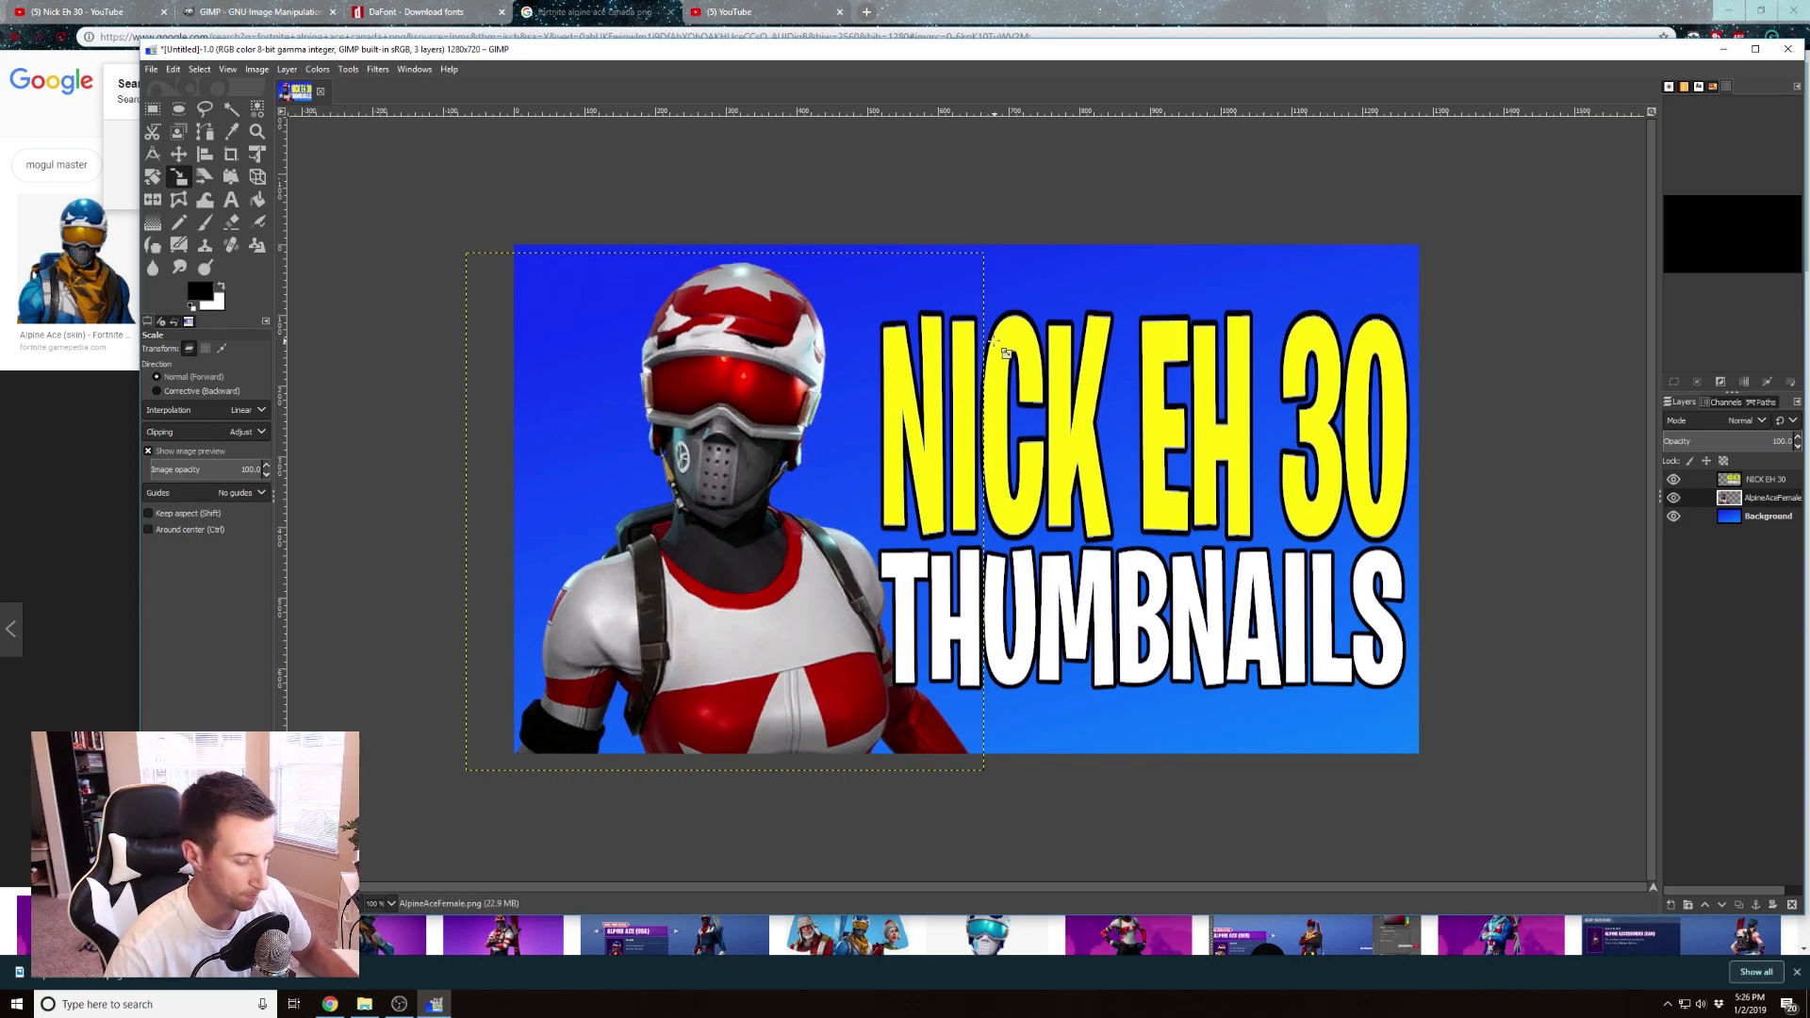
key("m")
mouse_move(736, 547)
left_mouse_down()
mouse_move(713, 536)
mouse_move(708, 551)
left_mouse_up()
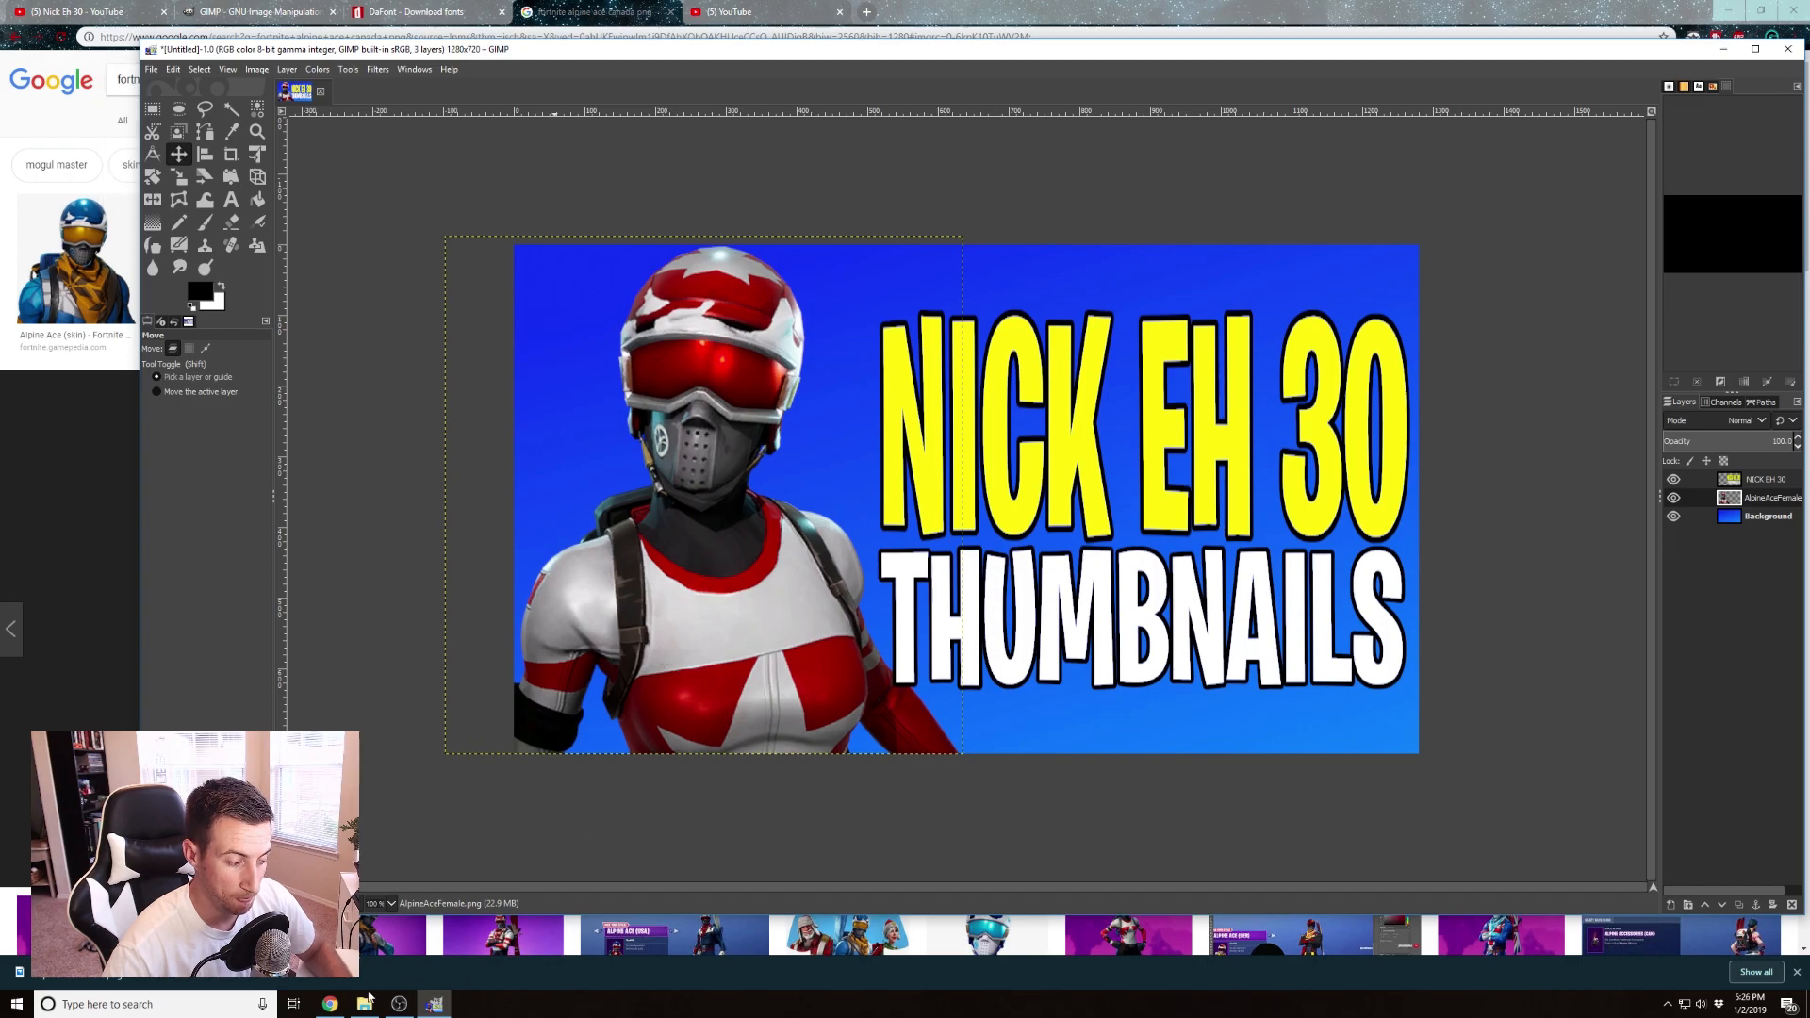
Check the character placement in Nick Eh 30's YouTube thumbnails, and raise the AlpineAceFemale layer above the NICK EH 30 layer in GIMP
left_click(329, 1003)
left_click(98, 15)
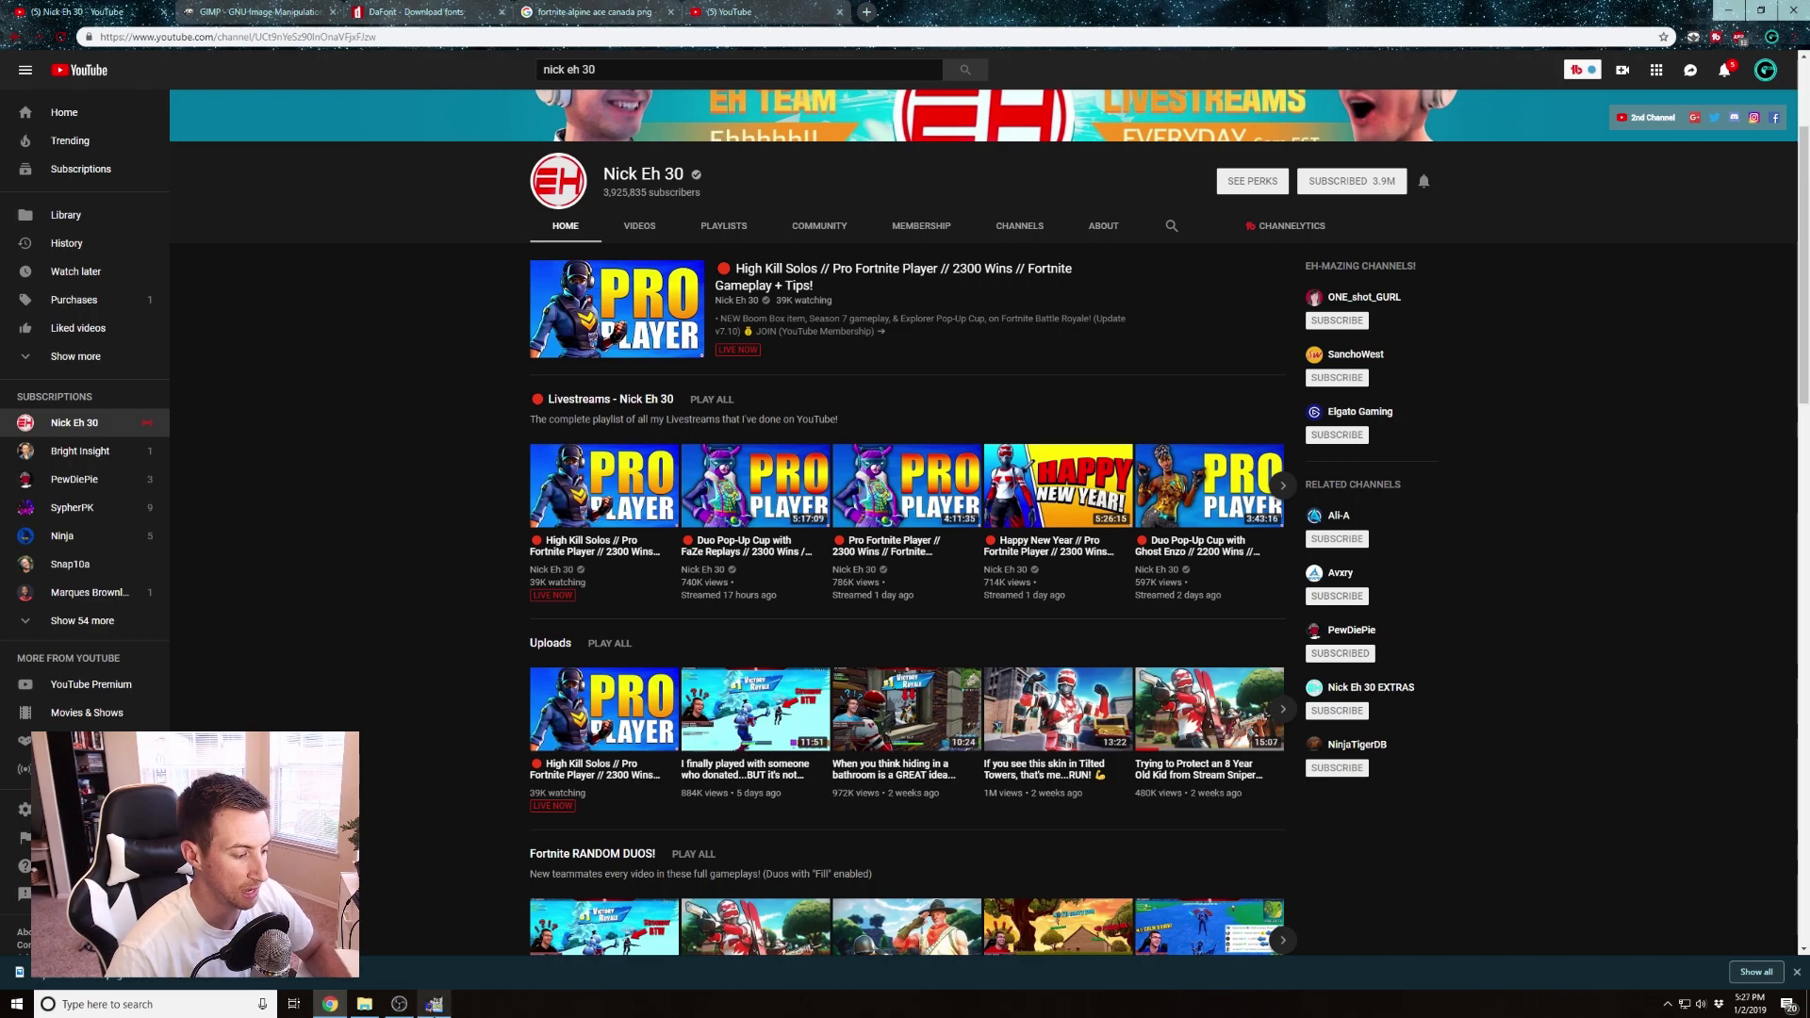
left_click(434, 1004)
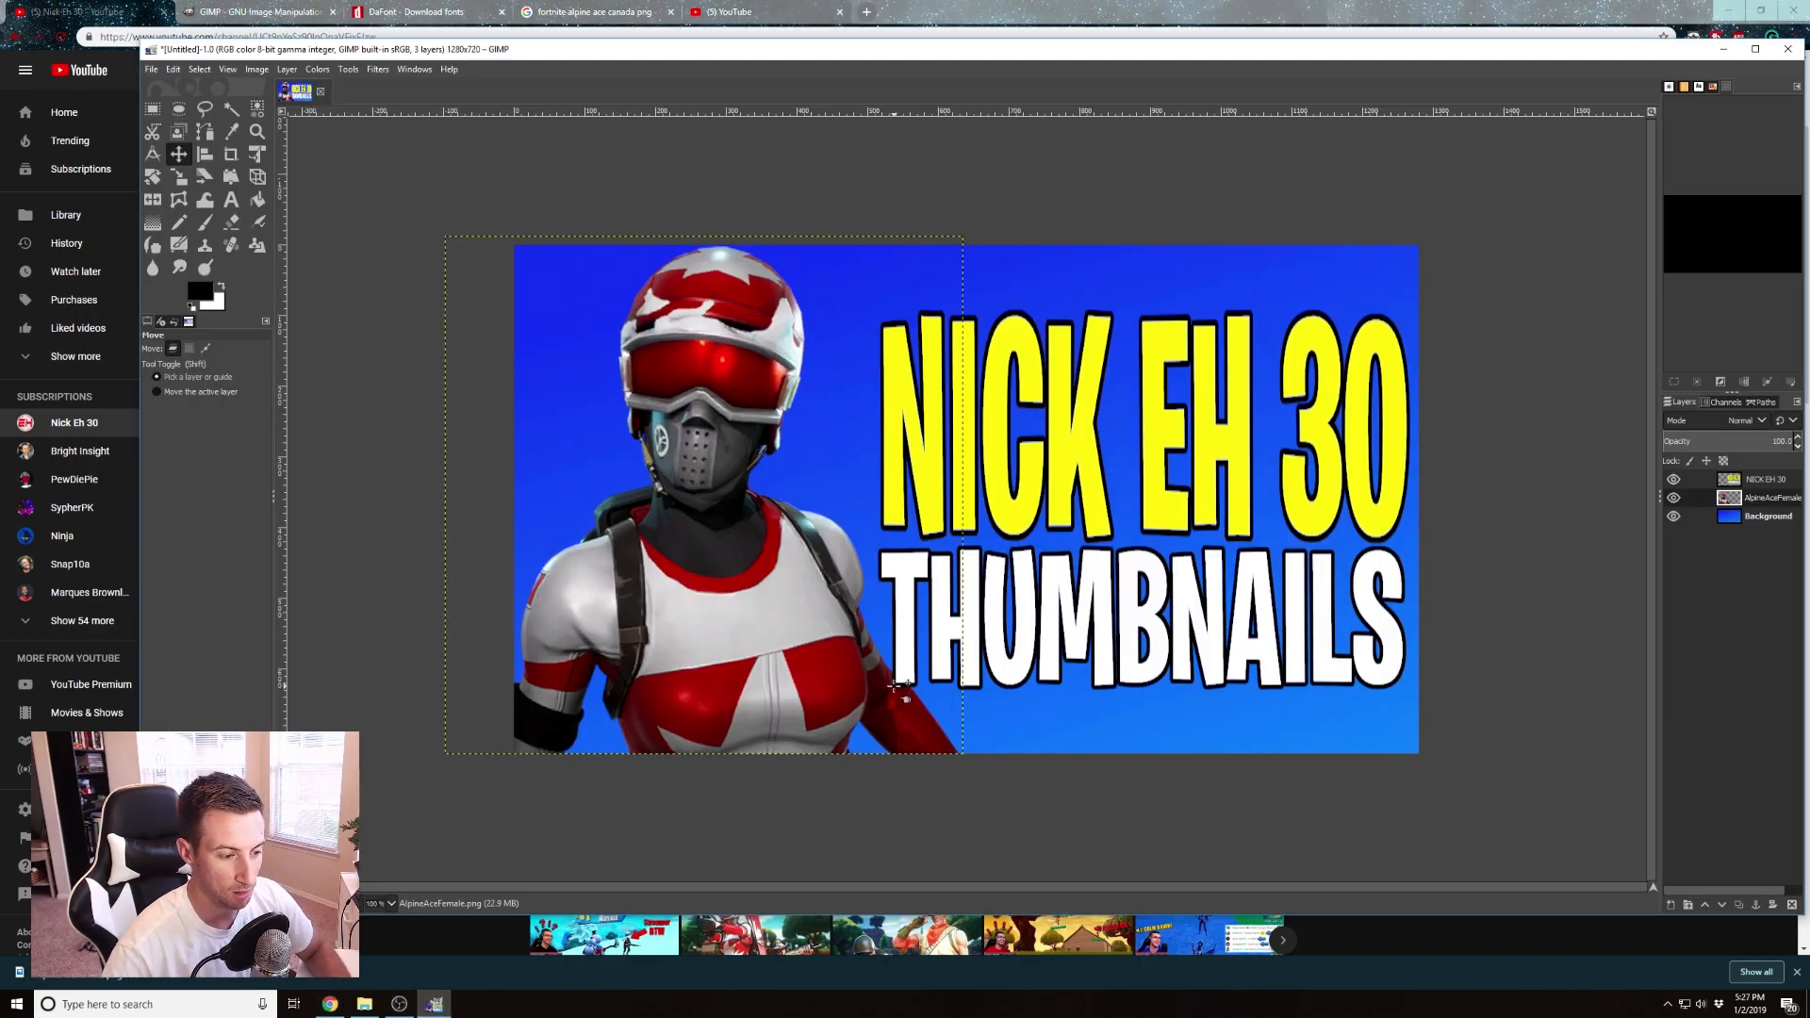
left_click_drag(1767, 480, 1761, 501)
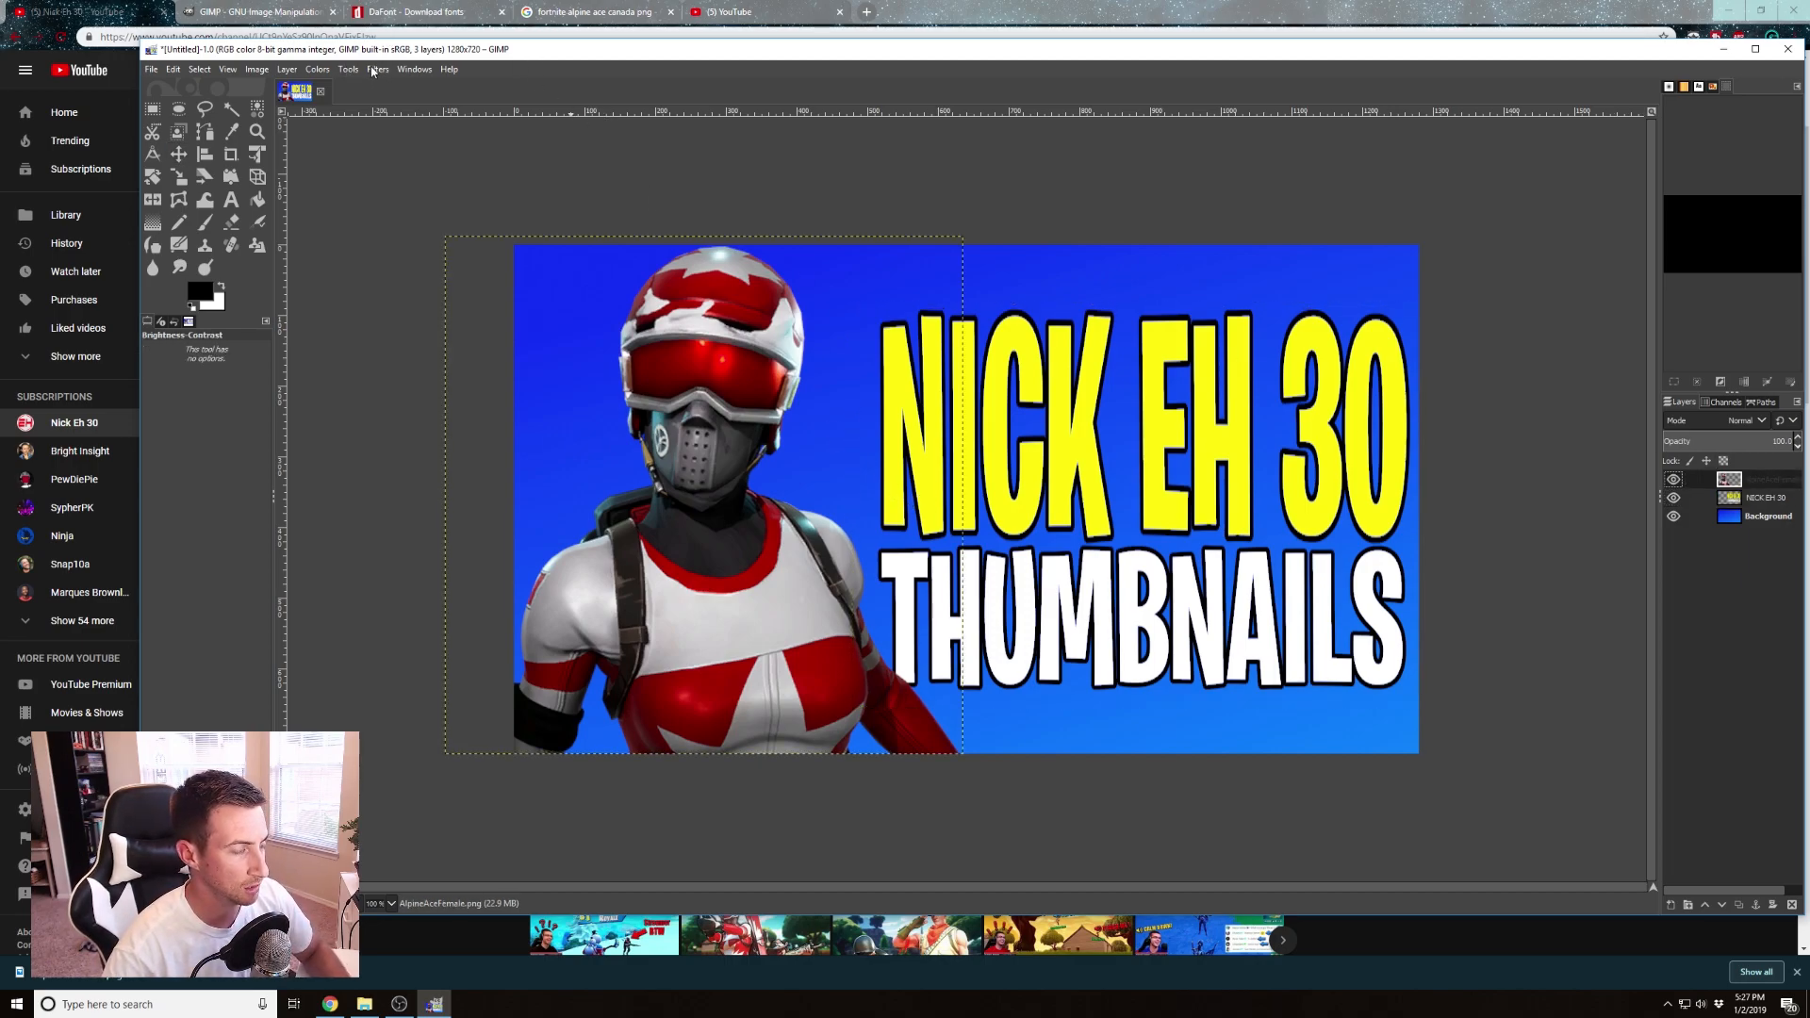
Adjust the AlpineAceFemale layer to brightness 23 and contrast 32, comparing it with the unadjusted image before applying
left_click(317, 69)
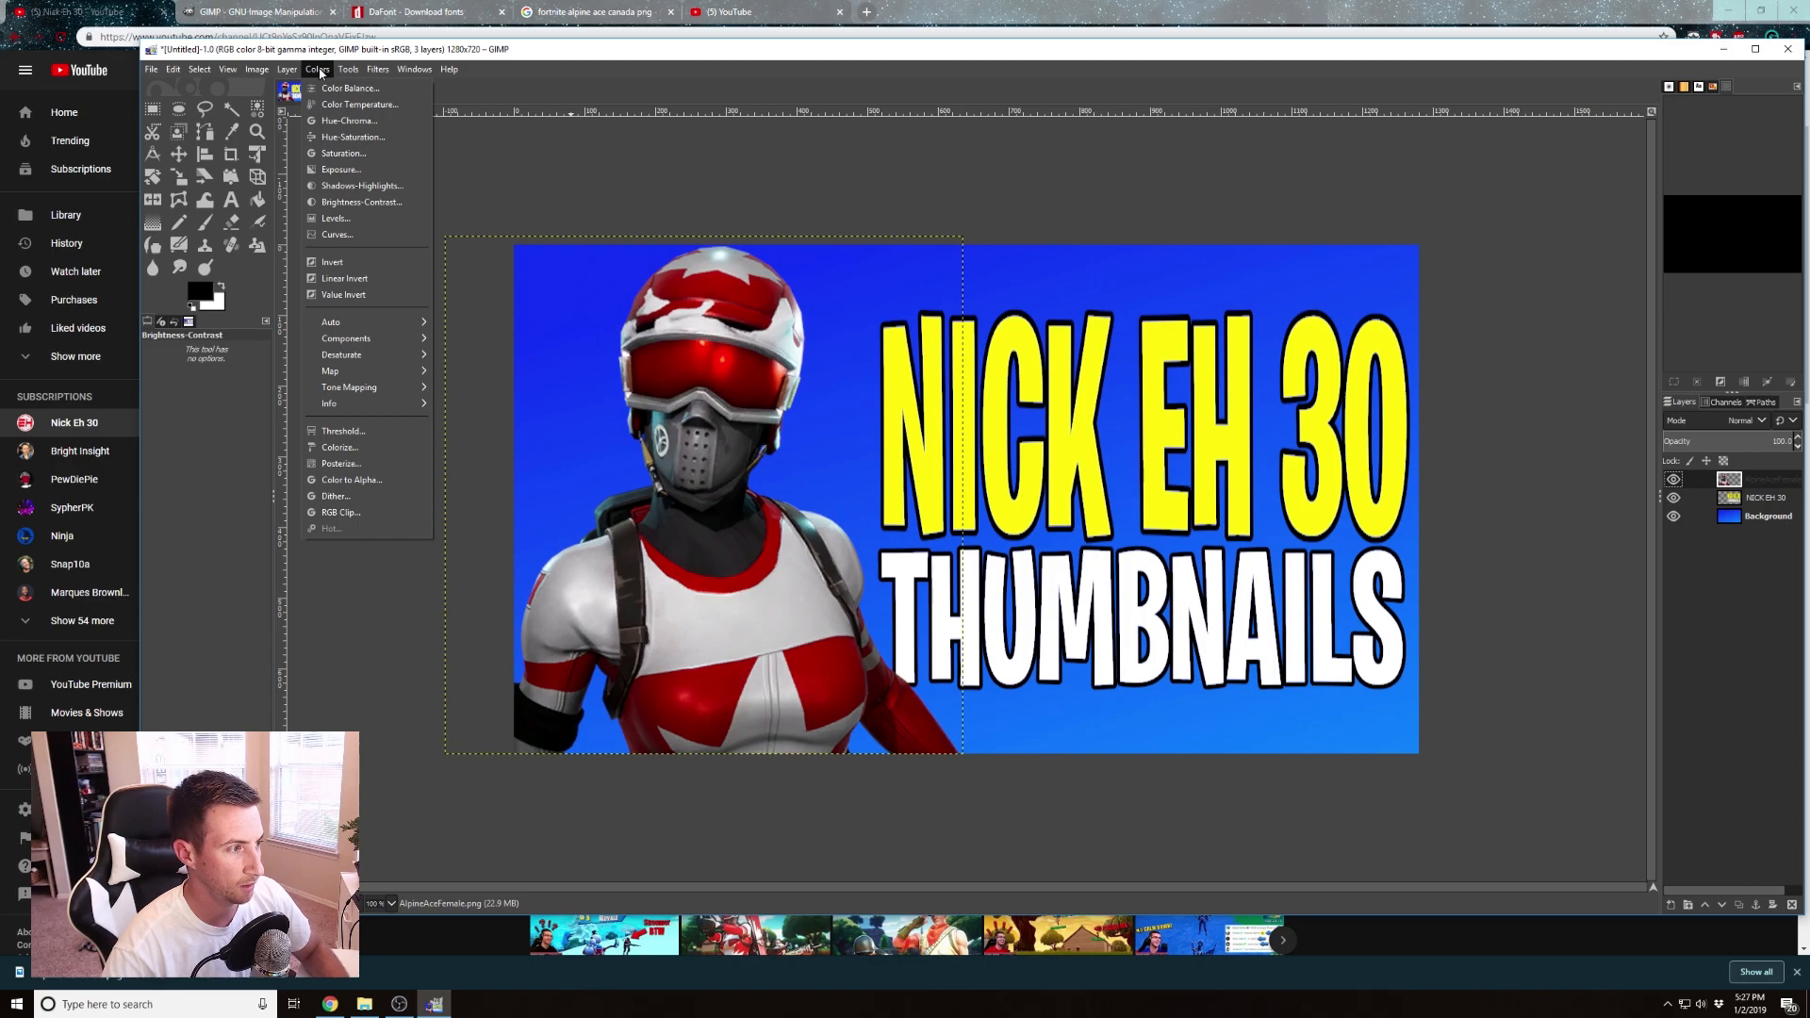
left_click(353, 202)
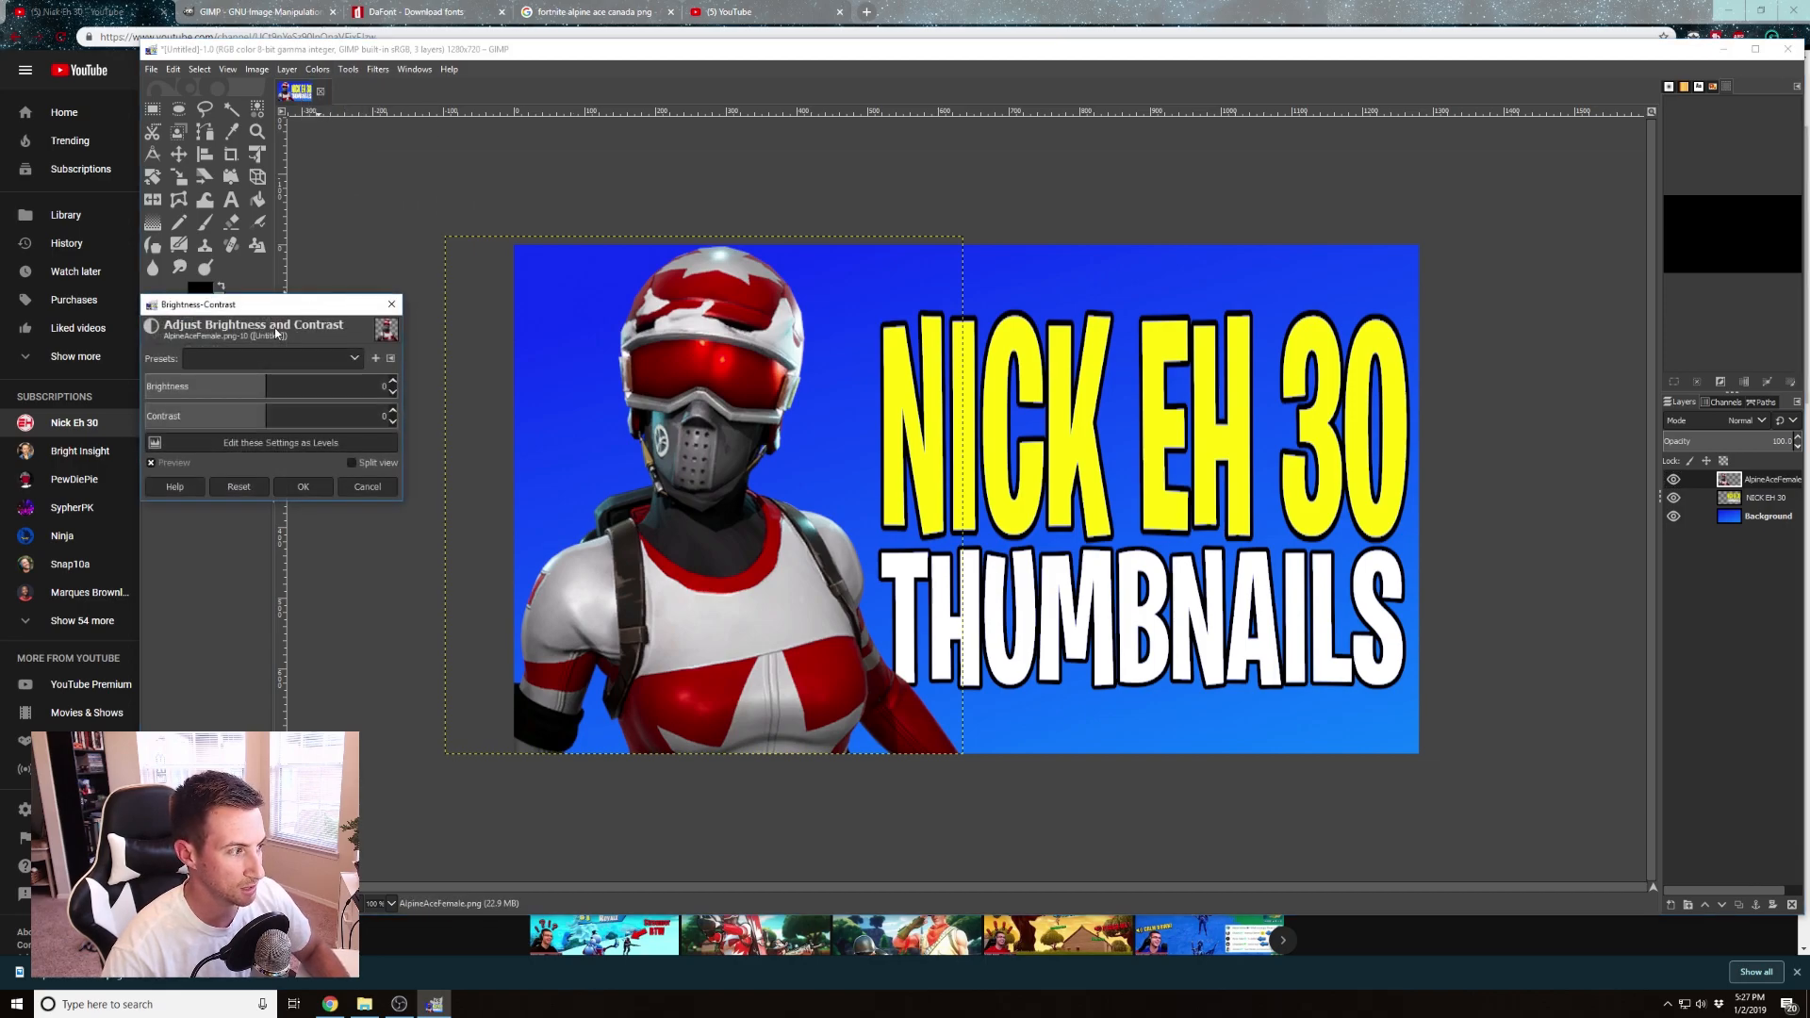
left_click(294, 384)
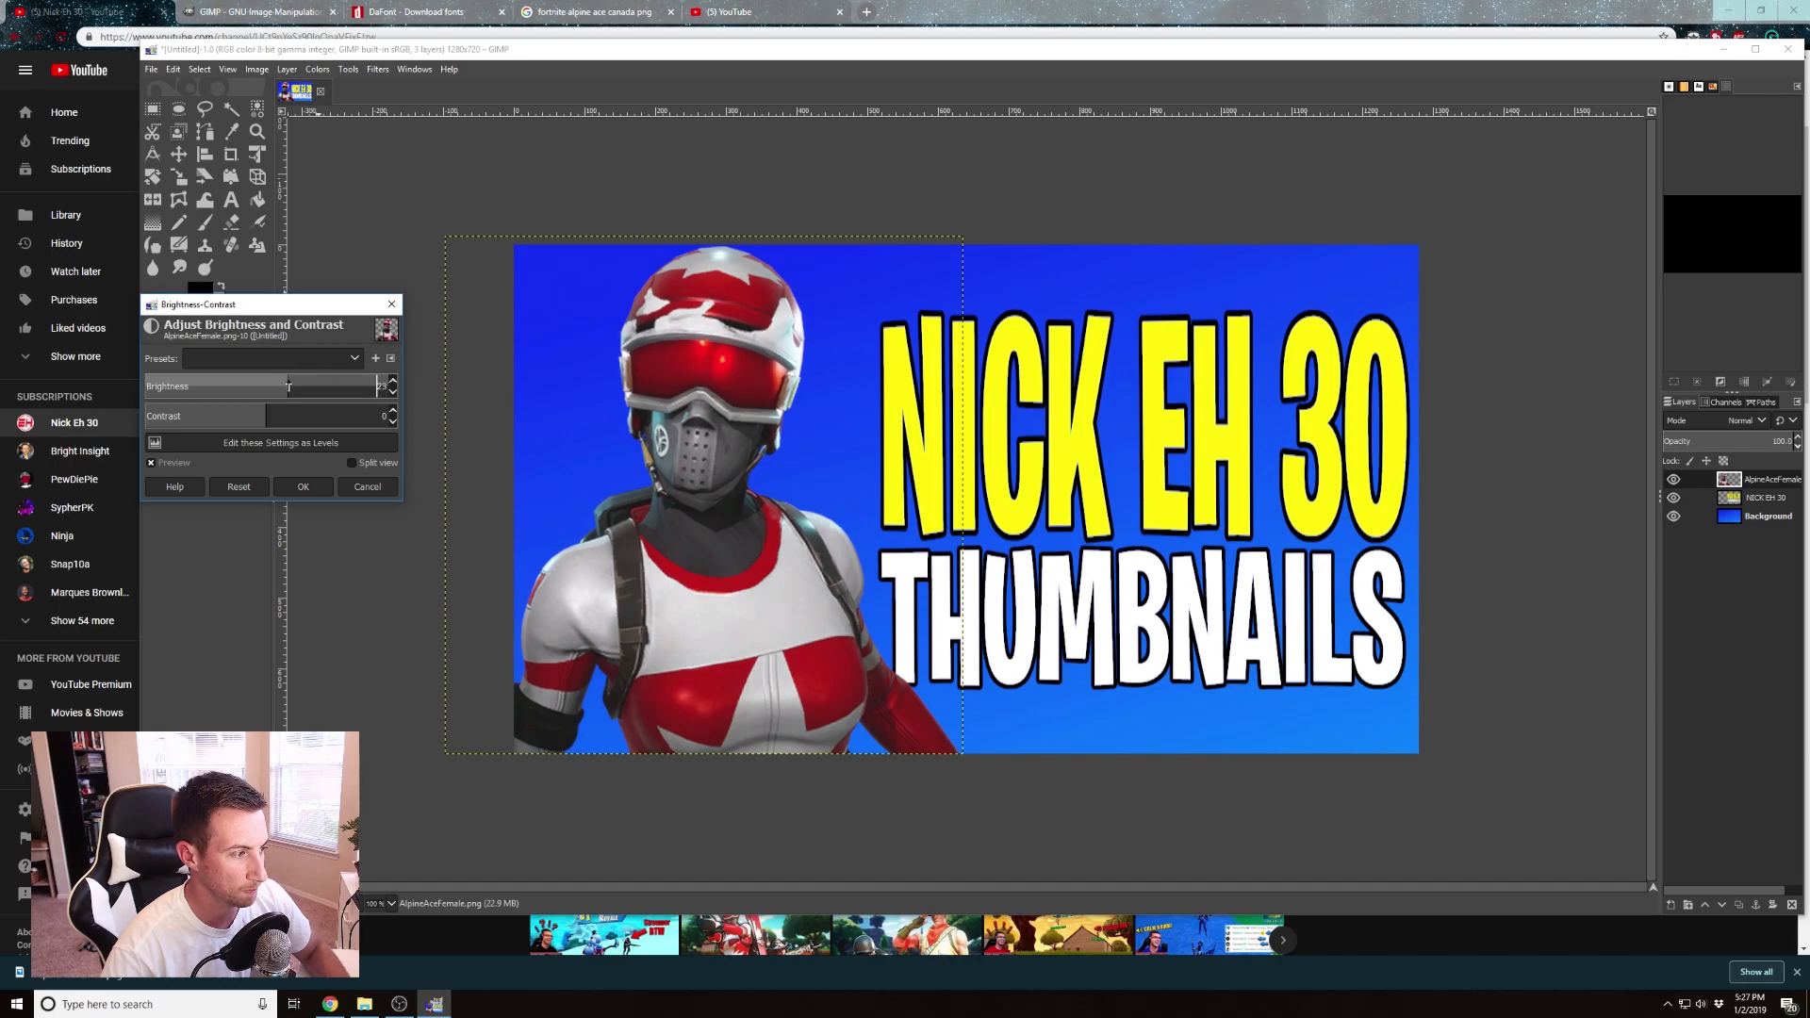
left_click(296, 412)
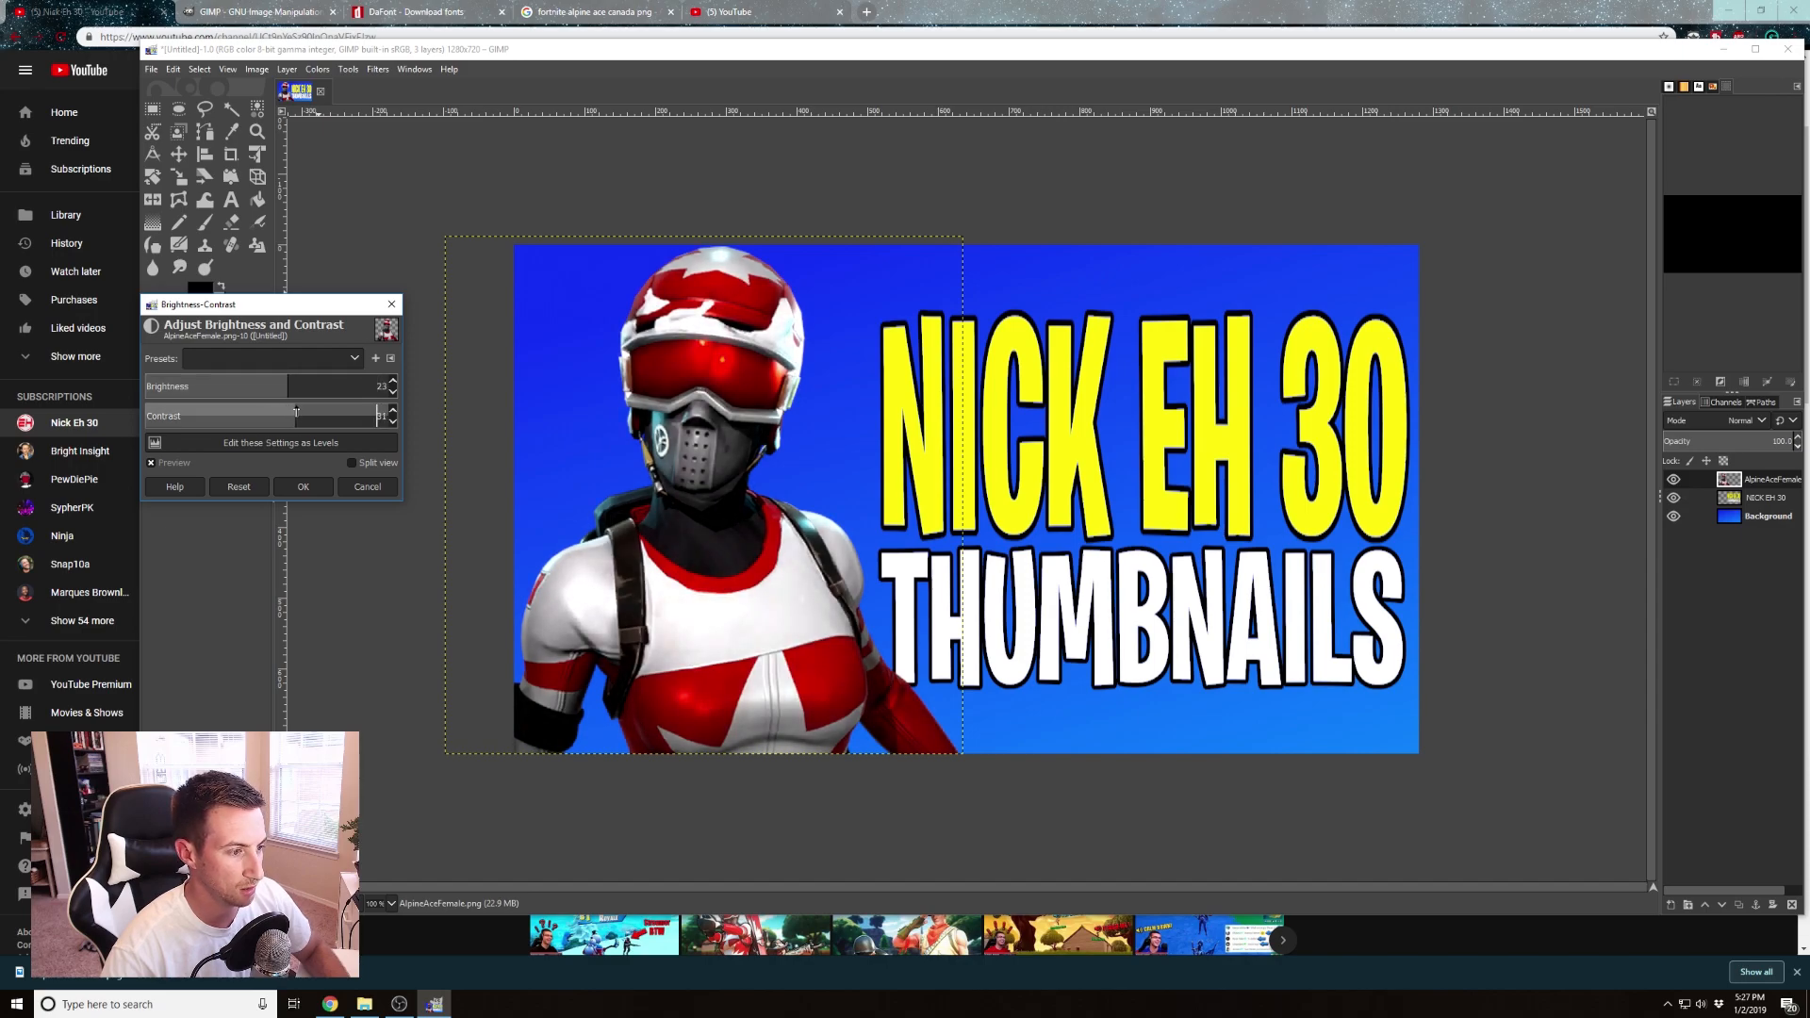
left_click_drag(302, 412, 309, 412)
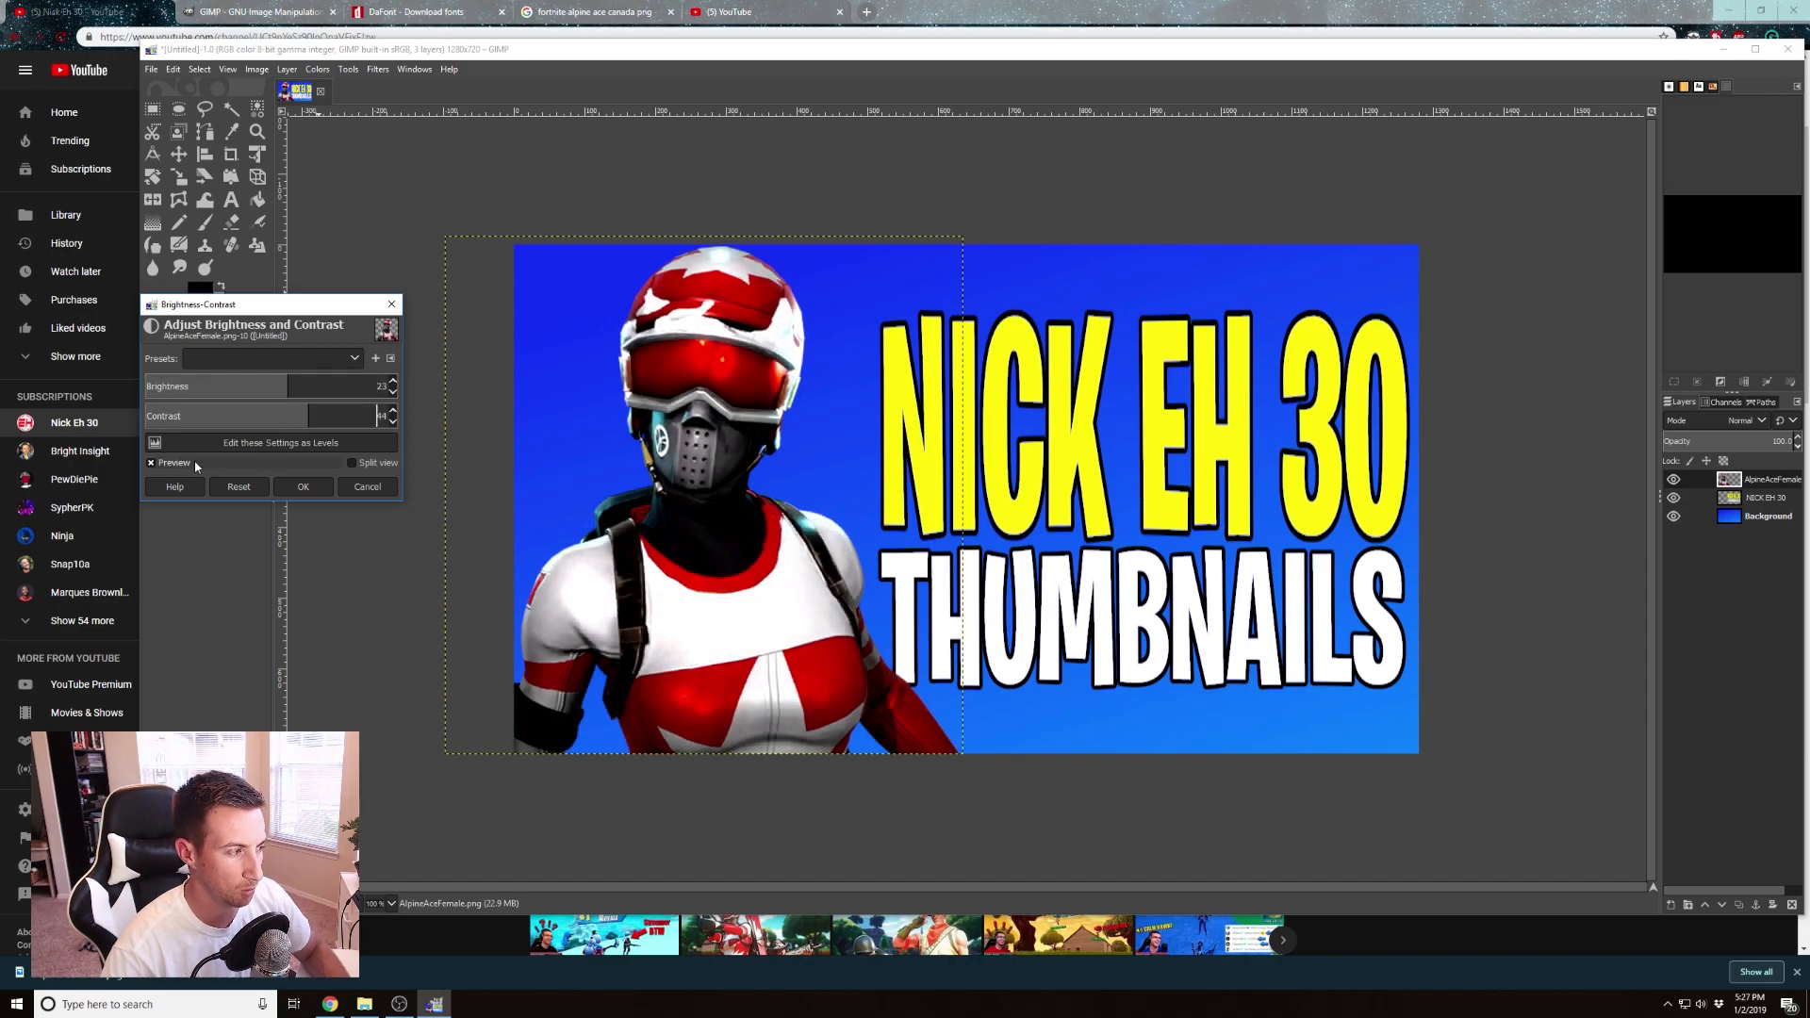
left_click(153, 466)
left_click(152, 467)
left_click(307, 416)
left_click_drag(307, 416, 296, 415)
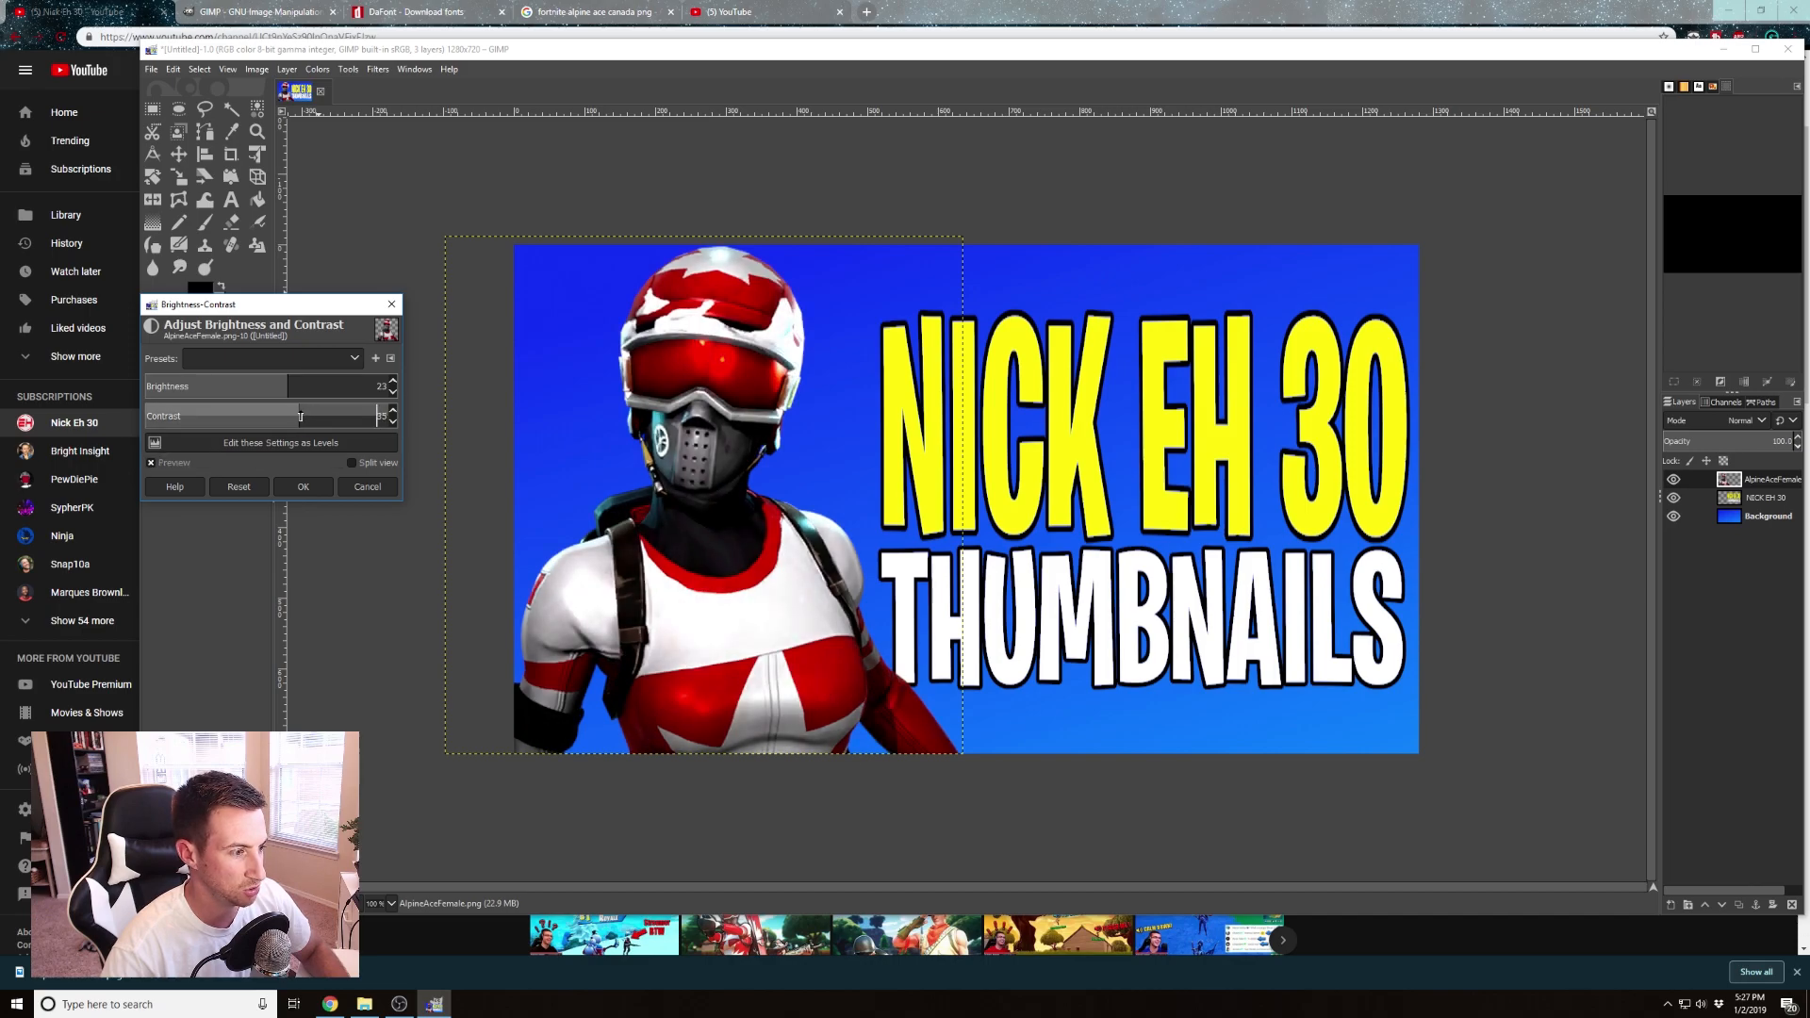
left_click(152, 464)
left_click(152, 464)
left_click(152, 463)
left_click(152, 464)
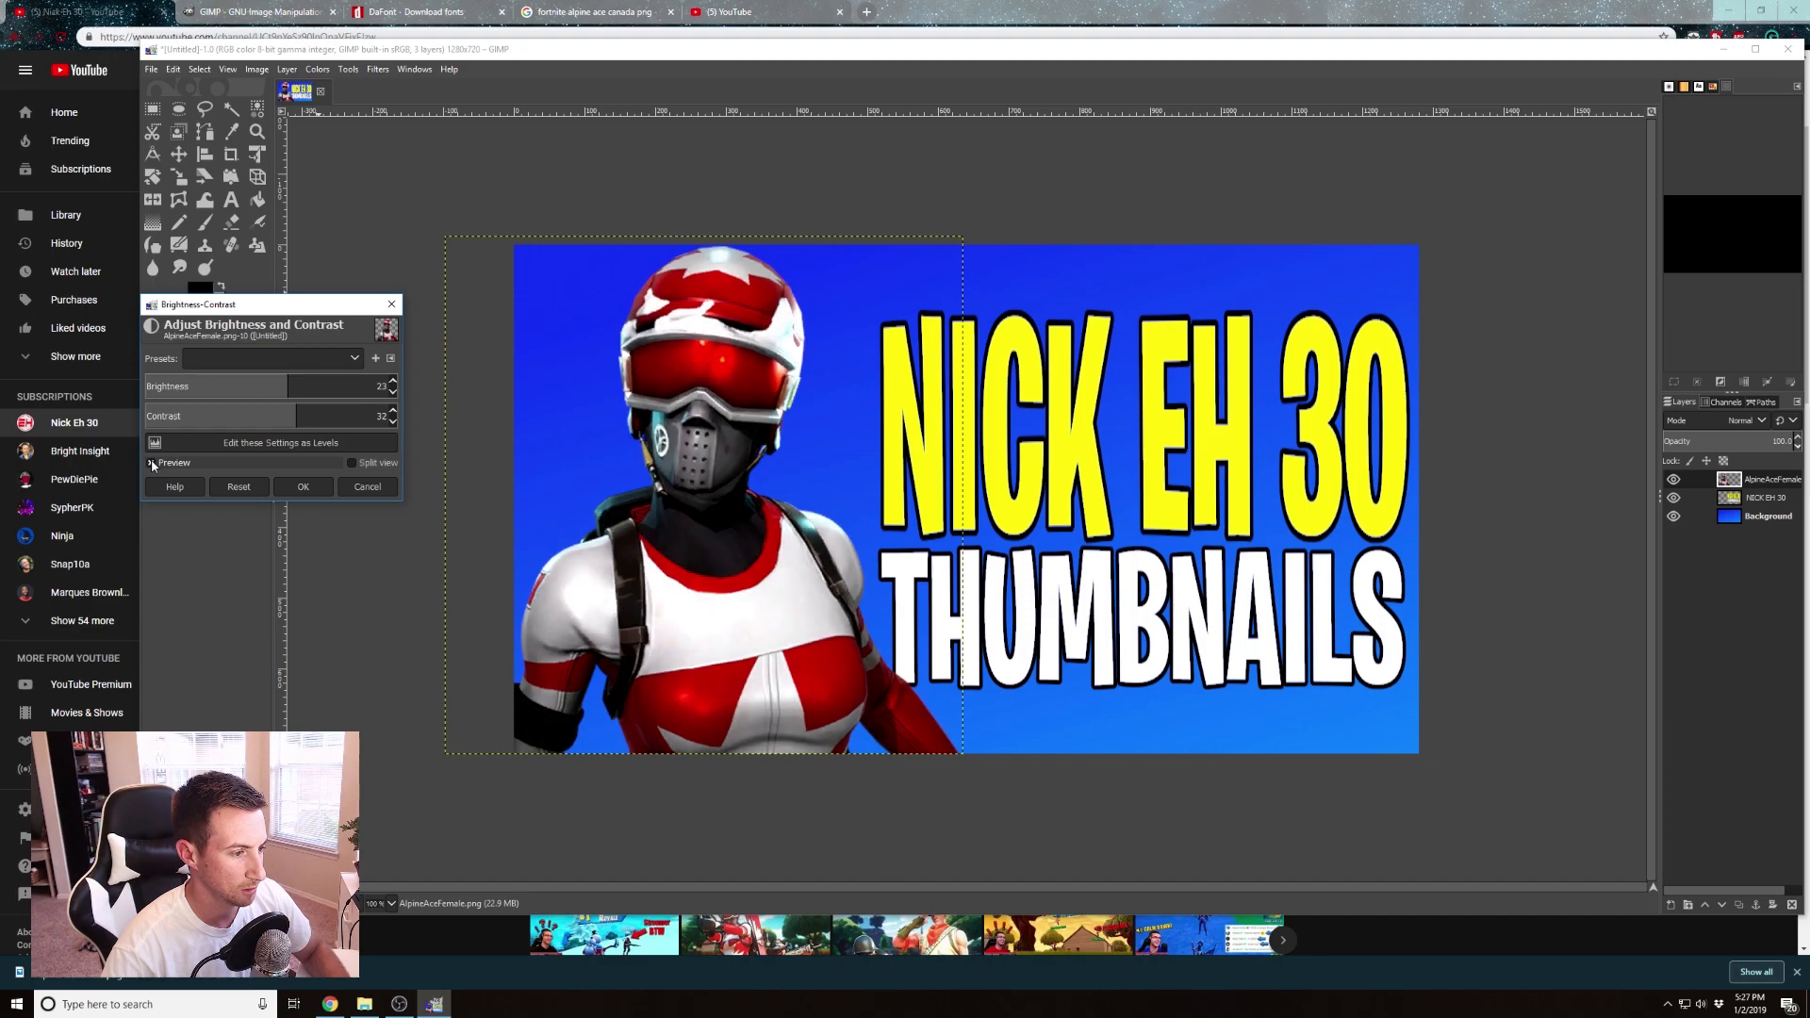
left_click(311, 486)
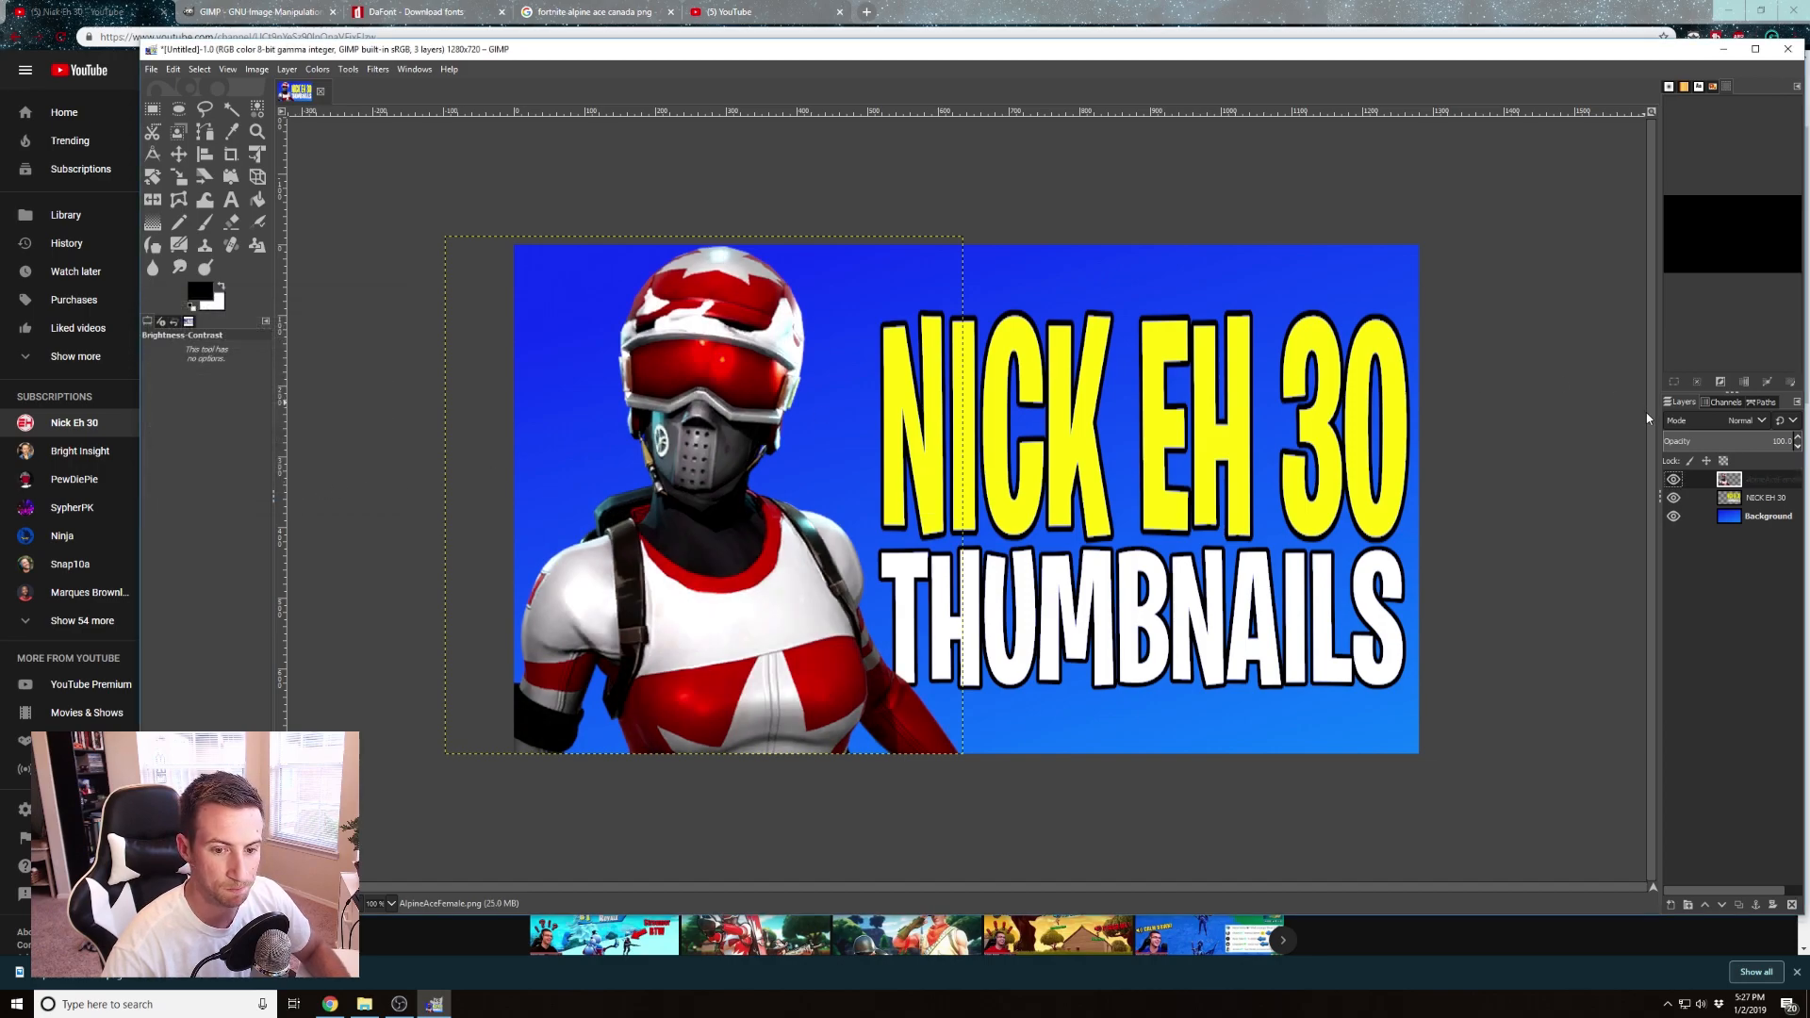
Shift the character slightly toward the text on the canvas, and compare the layout with Nick Eh 30's thumbnails in the browser
left_click(389, 904)
left_click(385, 865)
left_click(1747, 517)
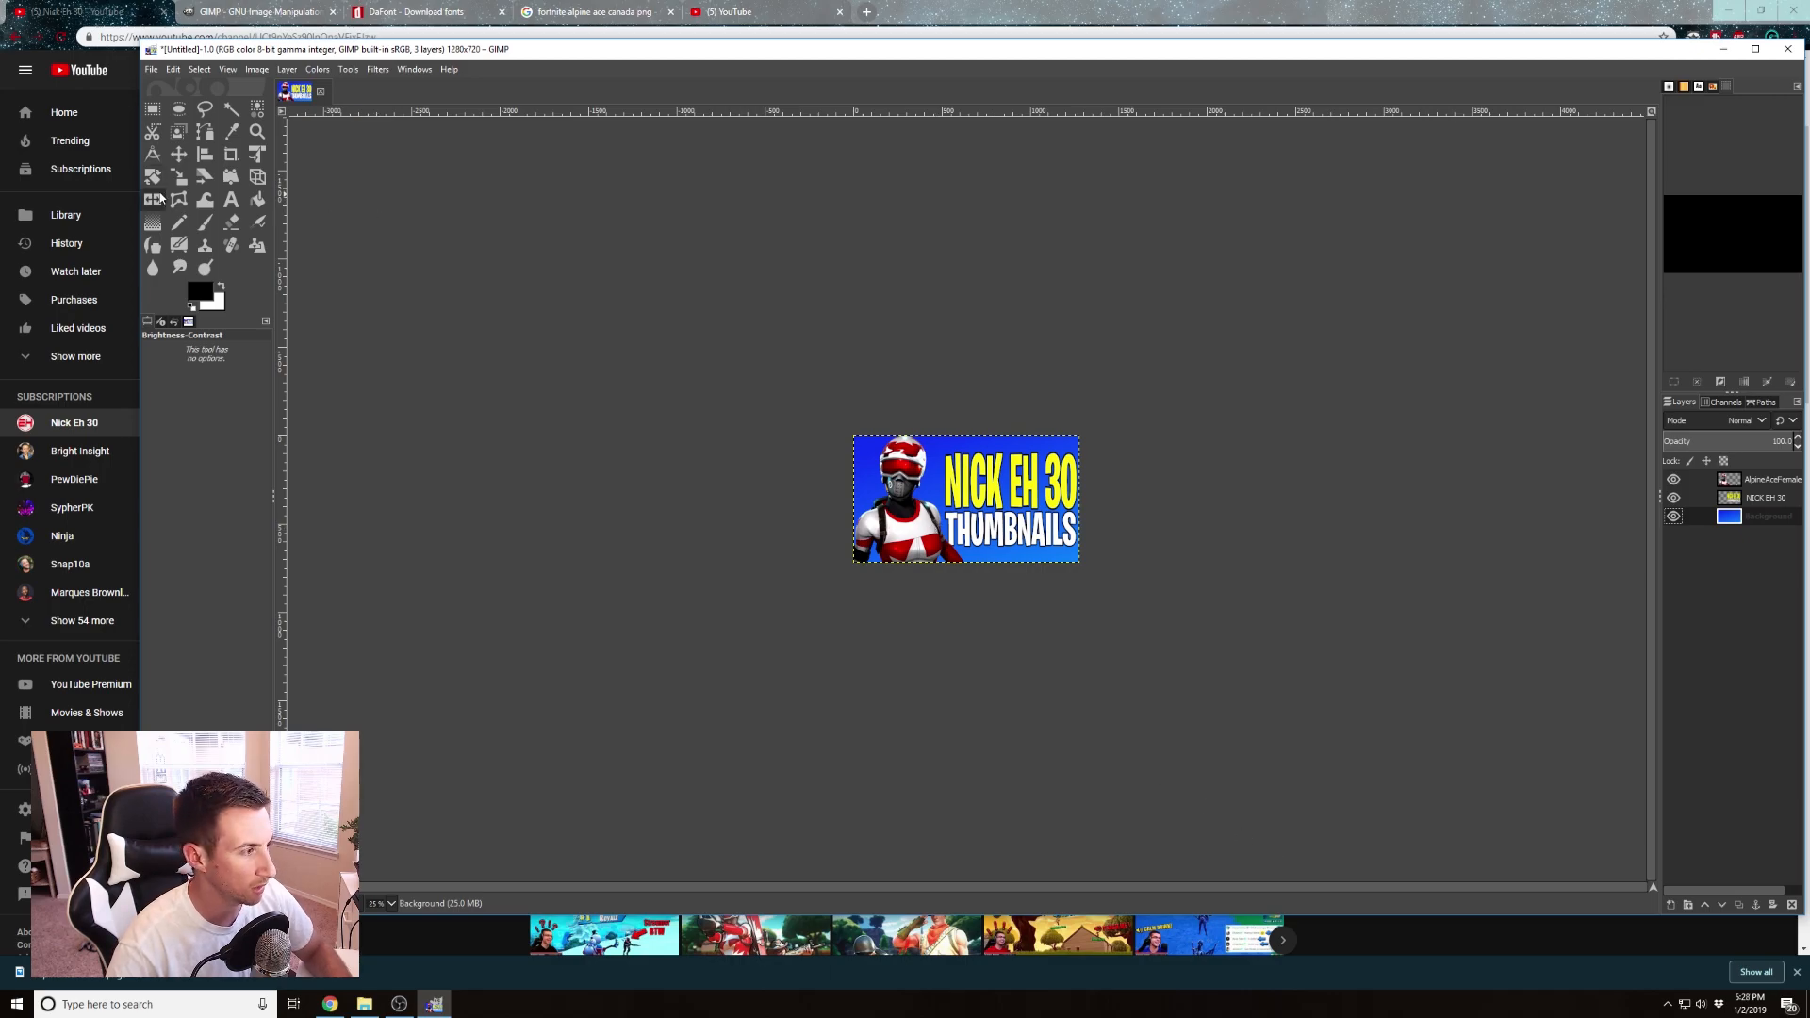
left_click(178, 154)
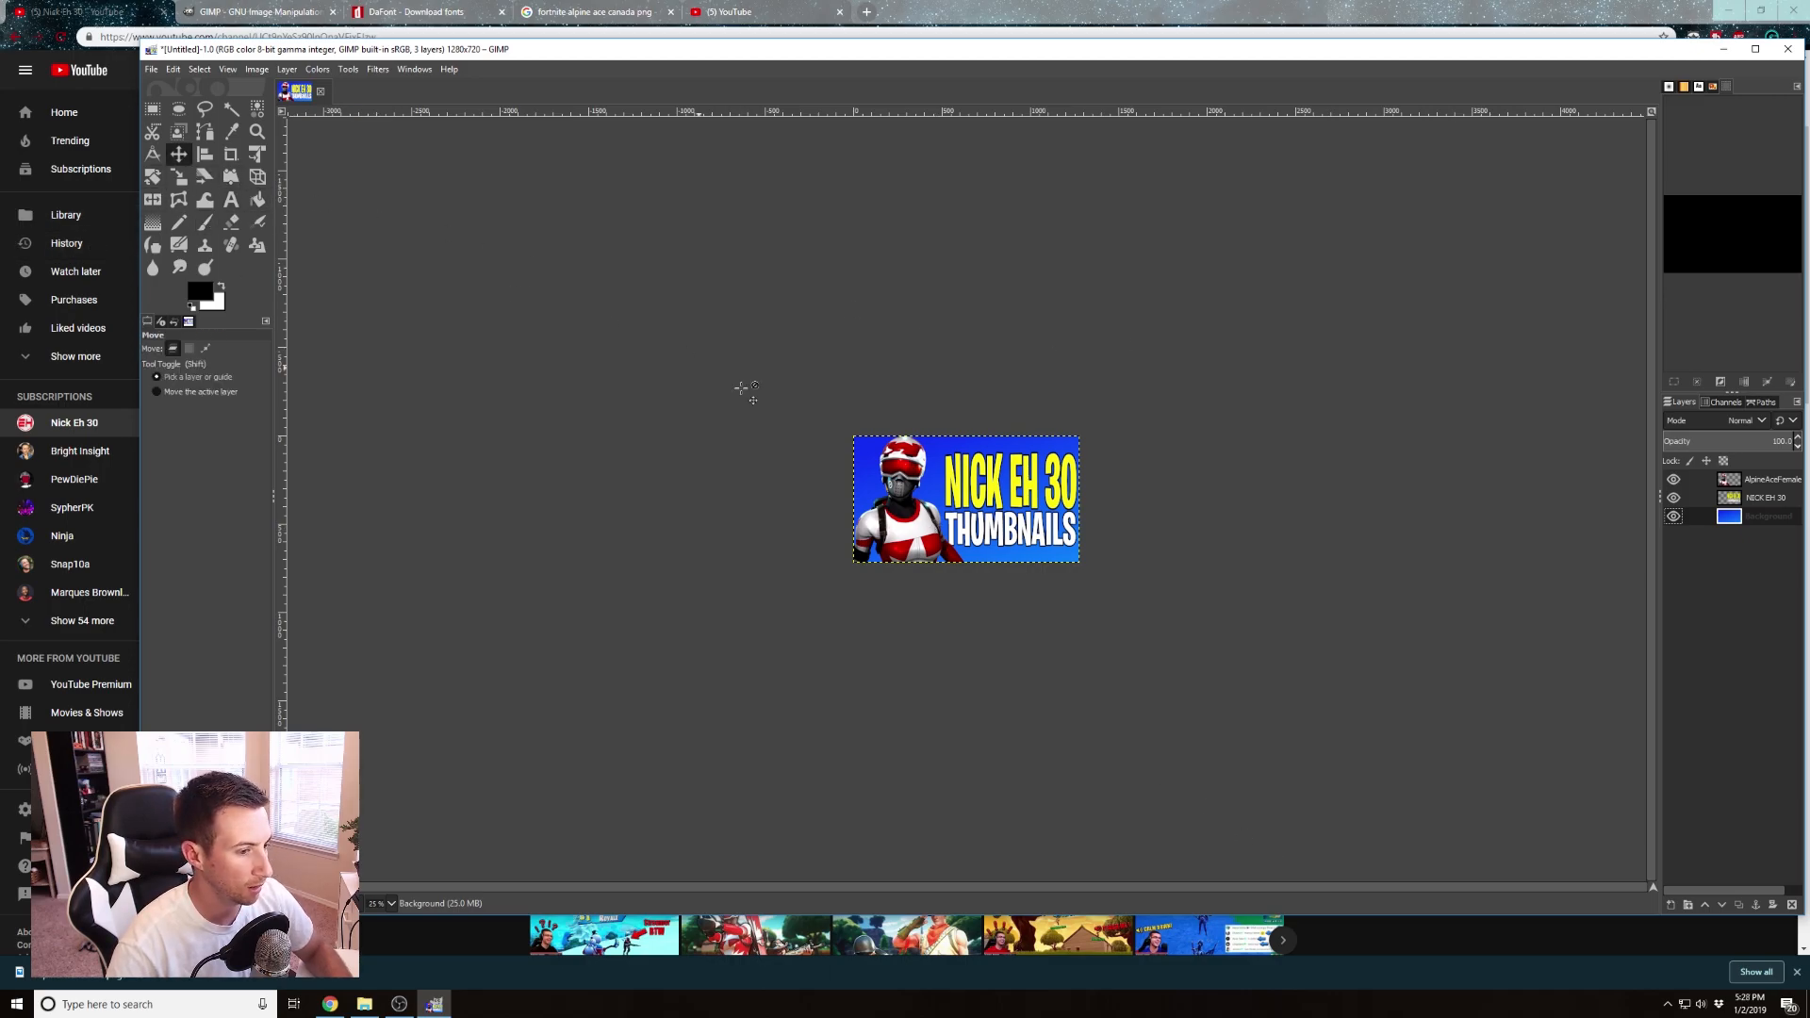
left_click_drag(906, 511, 912, 514)
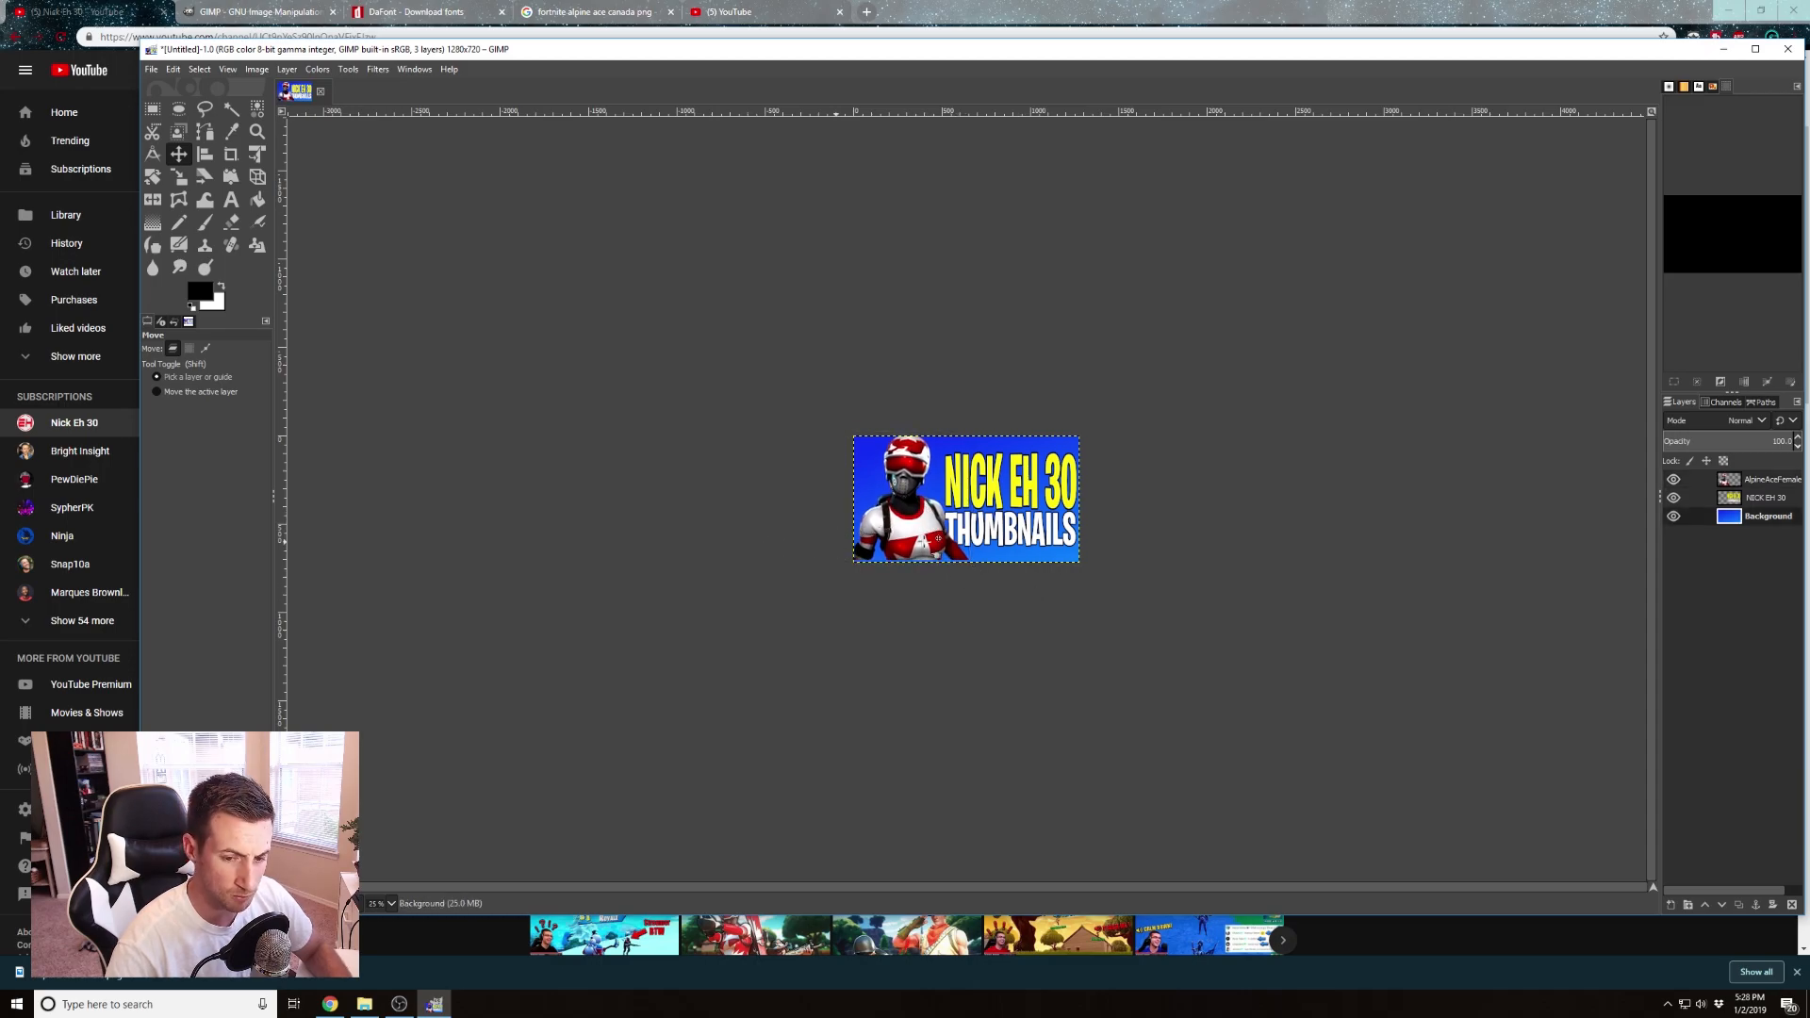
left_click(1363, 925)
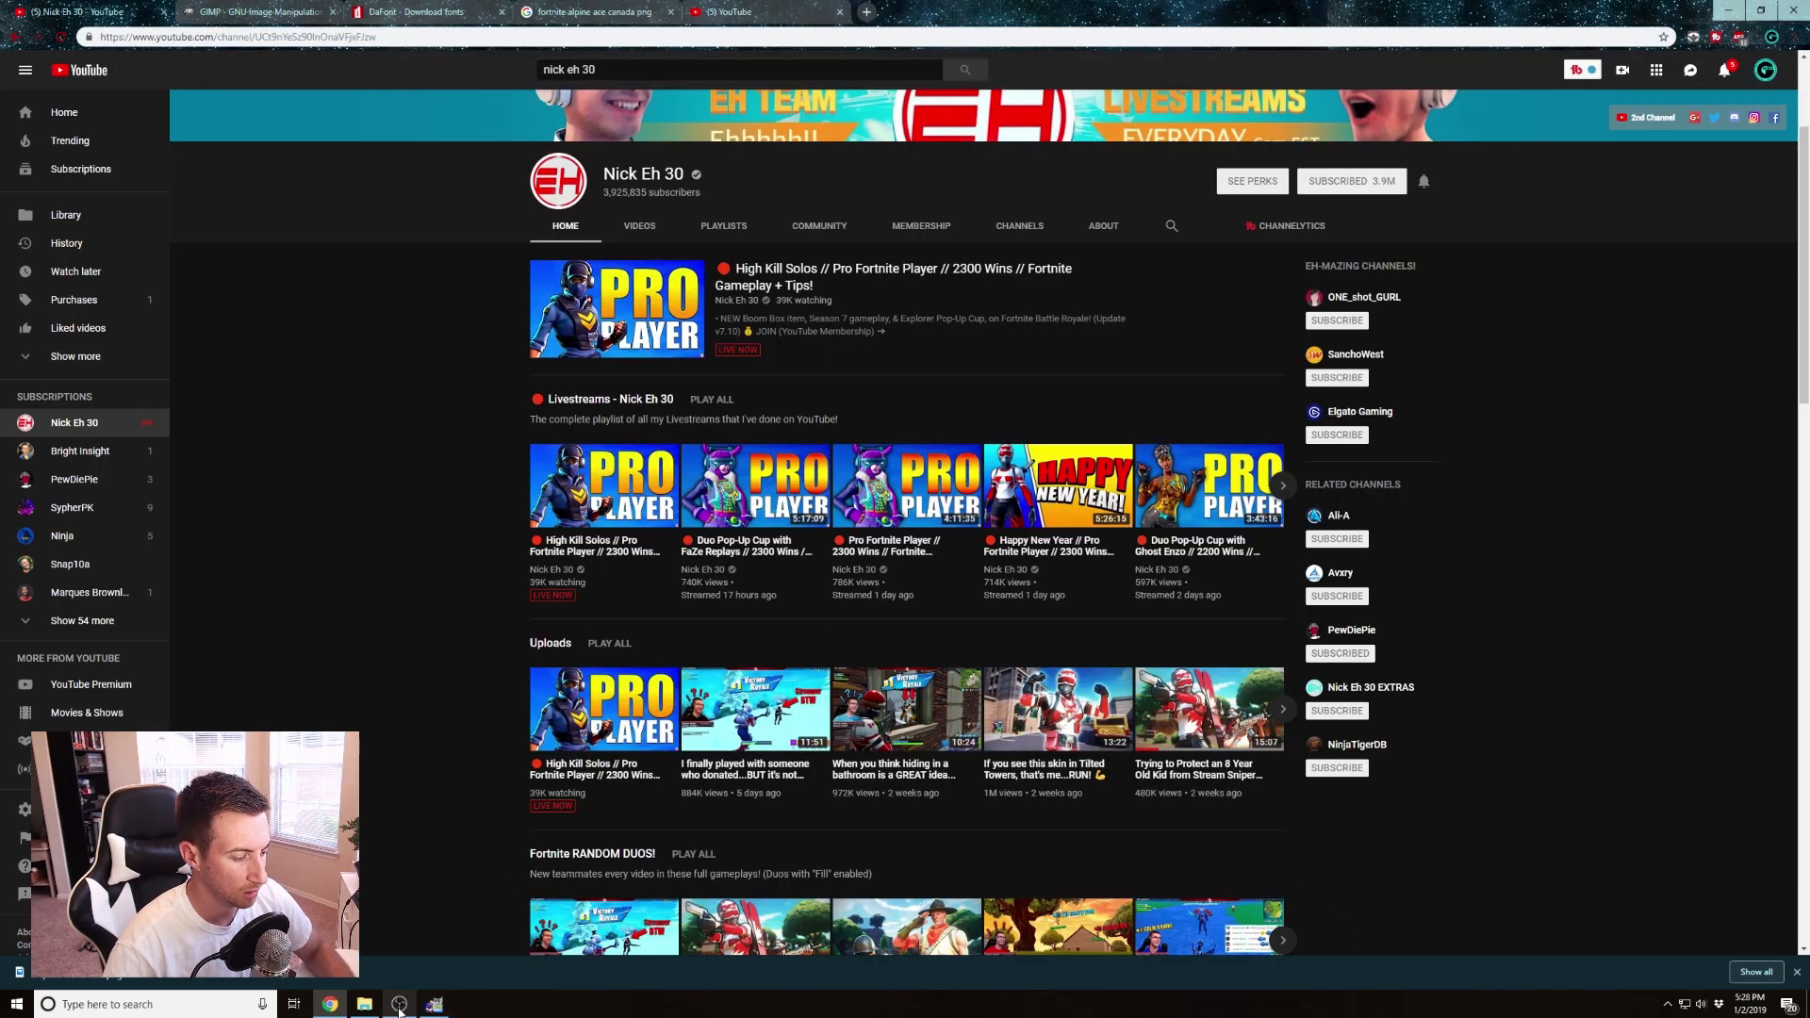
left_click(436, 1004)
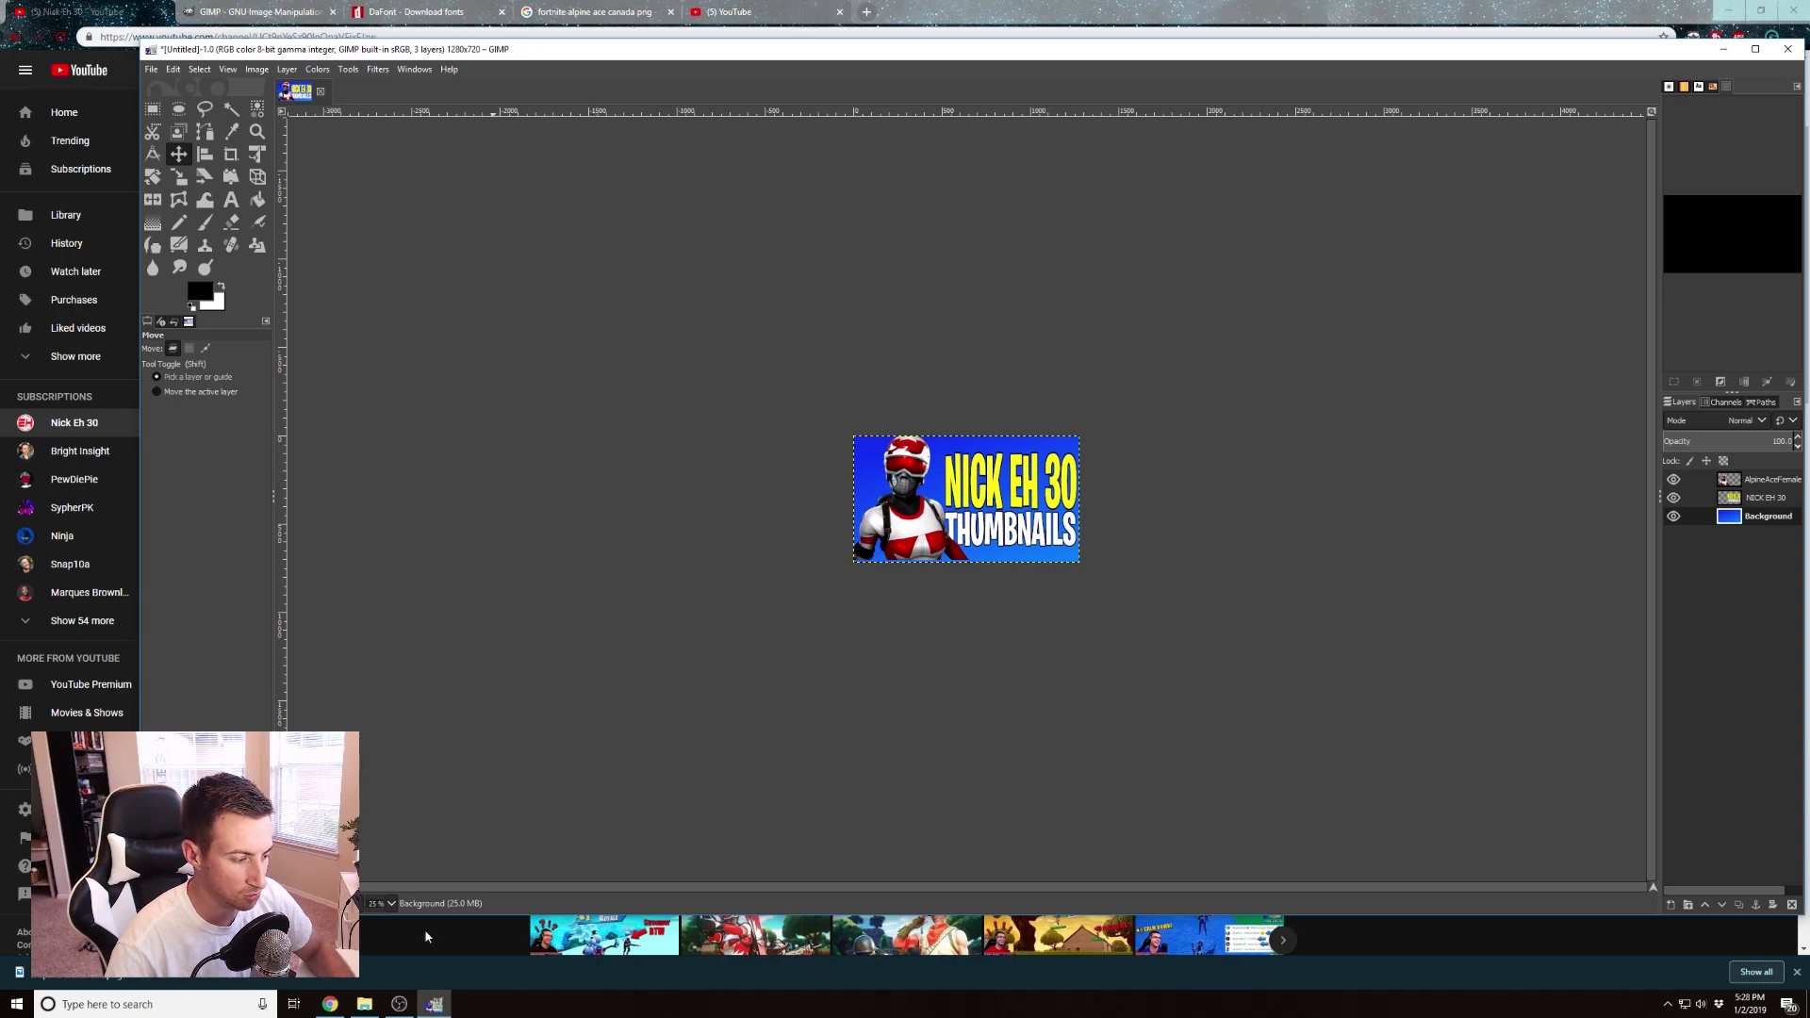
Choose the Airbrush tool and set its opacity to about 75
left_click(390, 903)
left_click(382, 820)
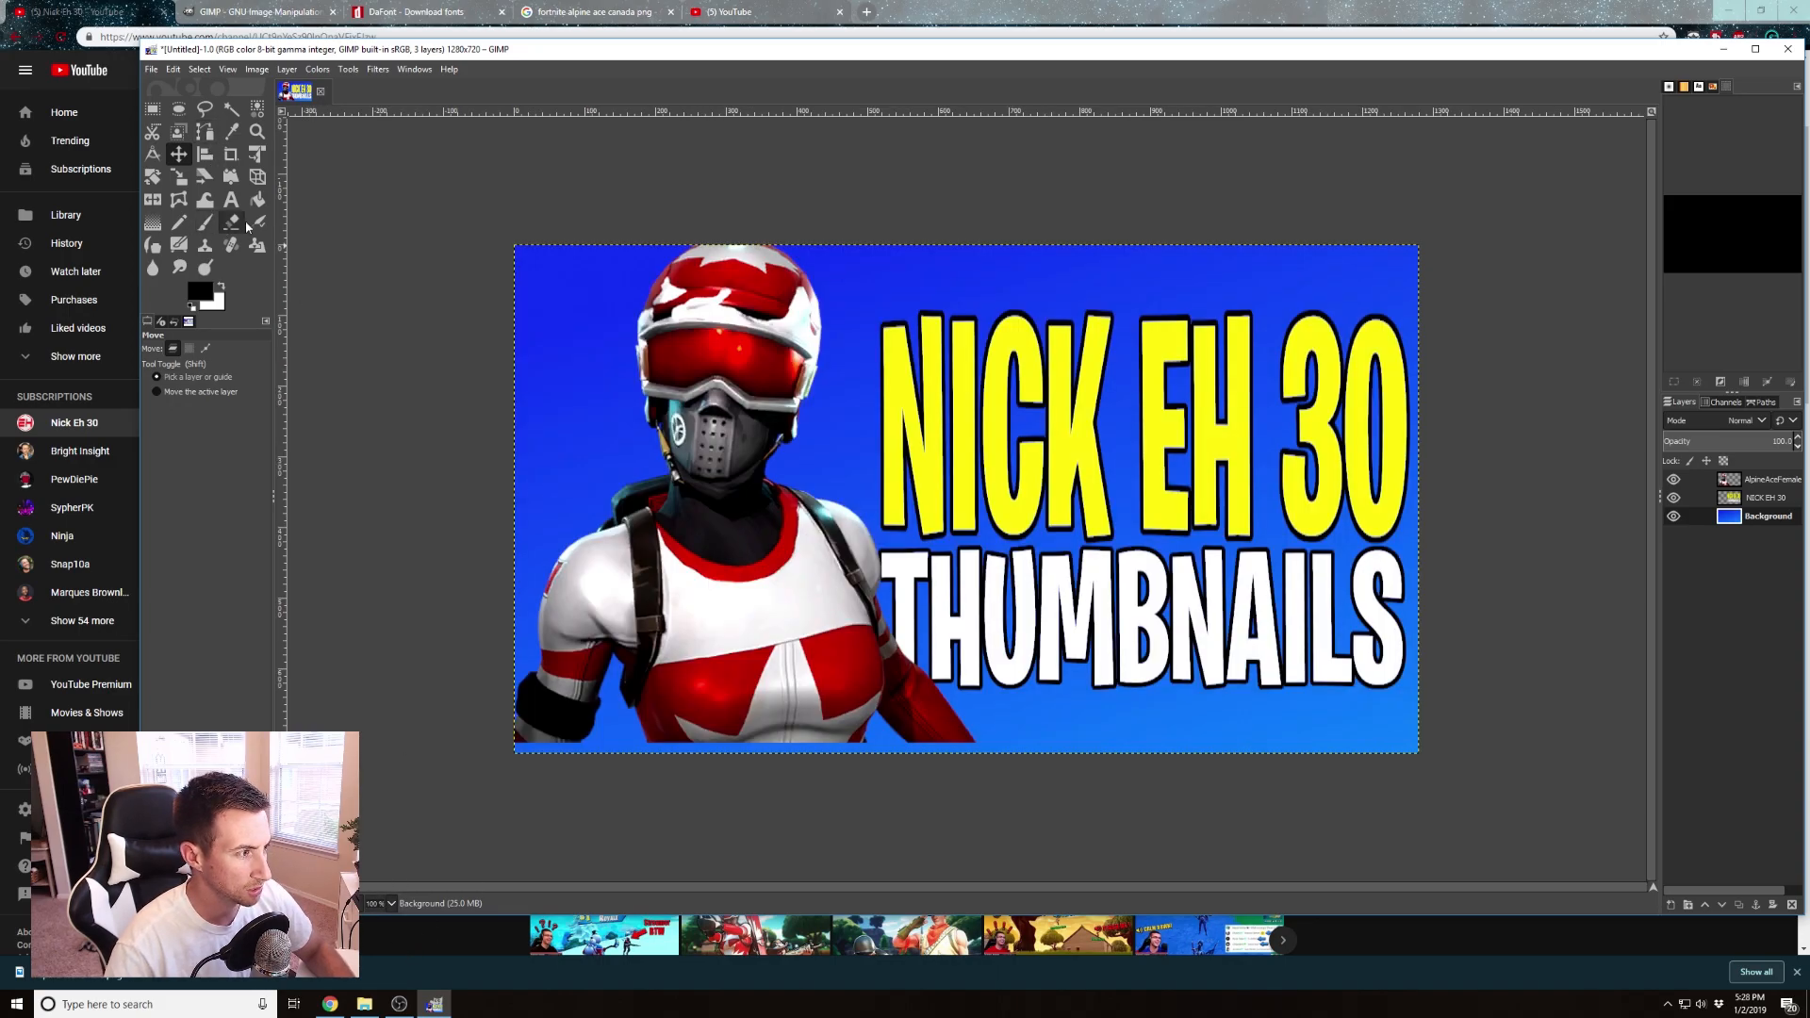
left_click(257, 221)
mouse_move(231, 374)
left_mouse_down()
mouse_move(176, 375)
mouse_move(233, 372)
left_mouse_up()
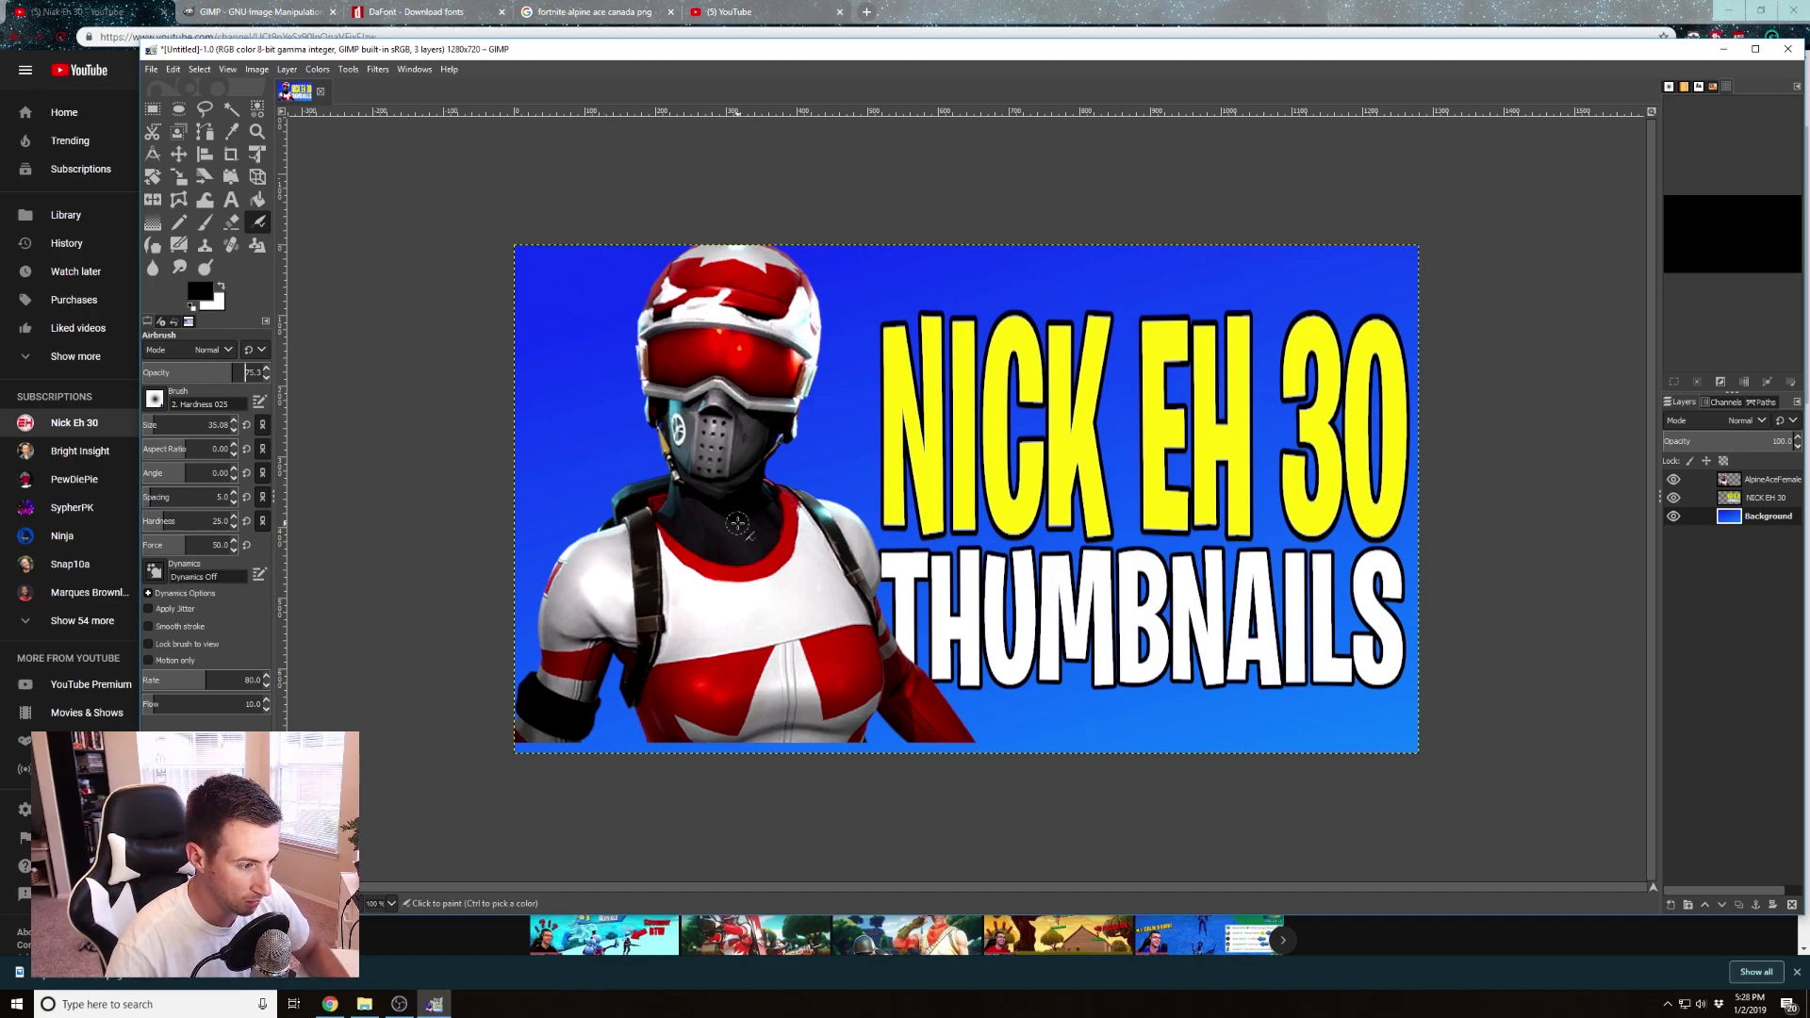
Make the AlpineAceFemale layer active and move it down so the character reaches the canvas's bottom edge
left_click(1759, 483)
key("m")
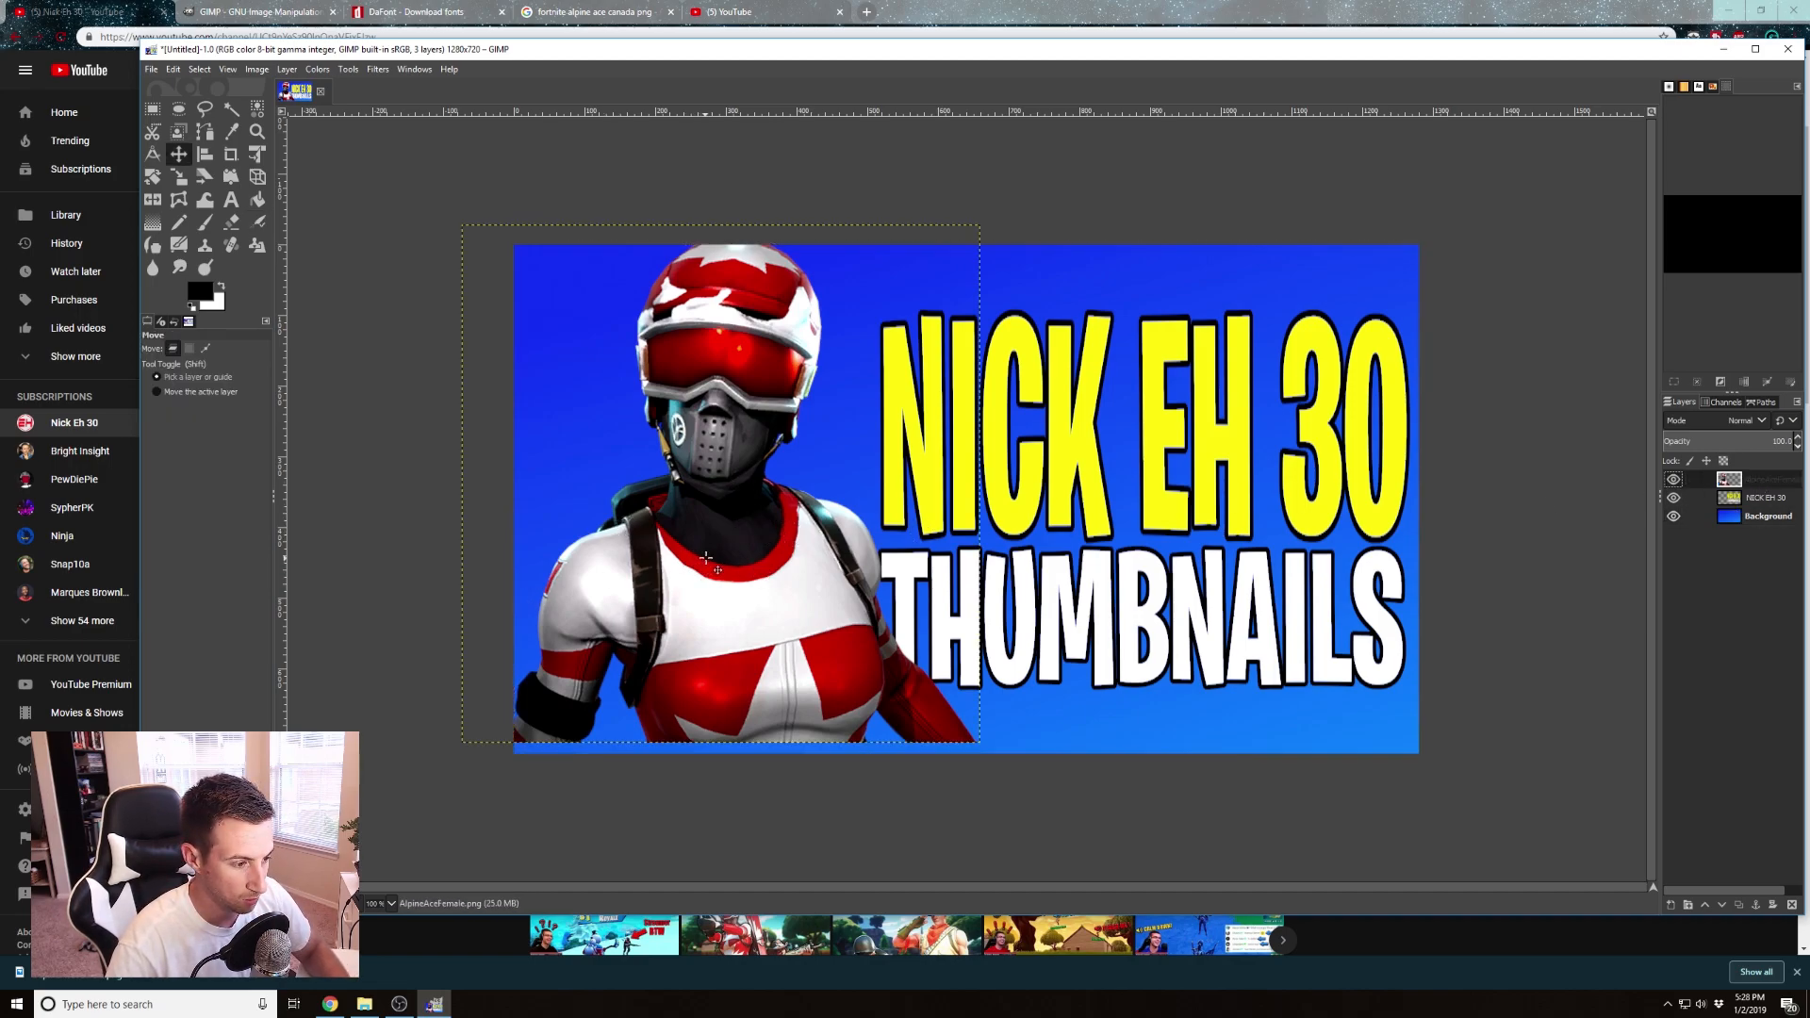
left_click_drag(720, 564, 724, 585)
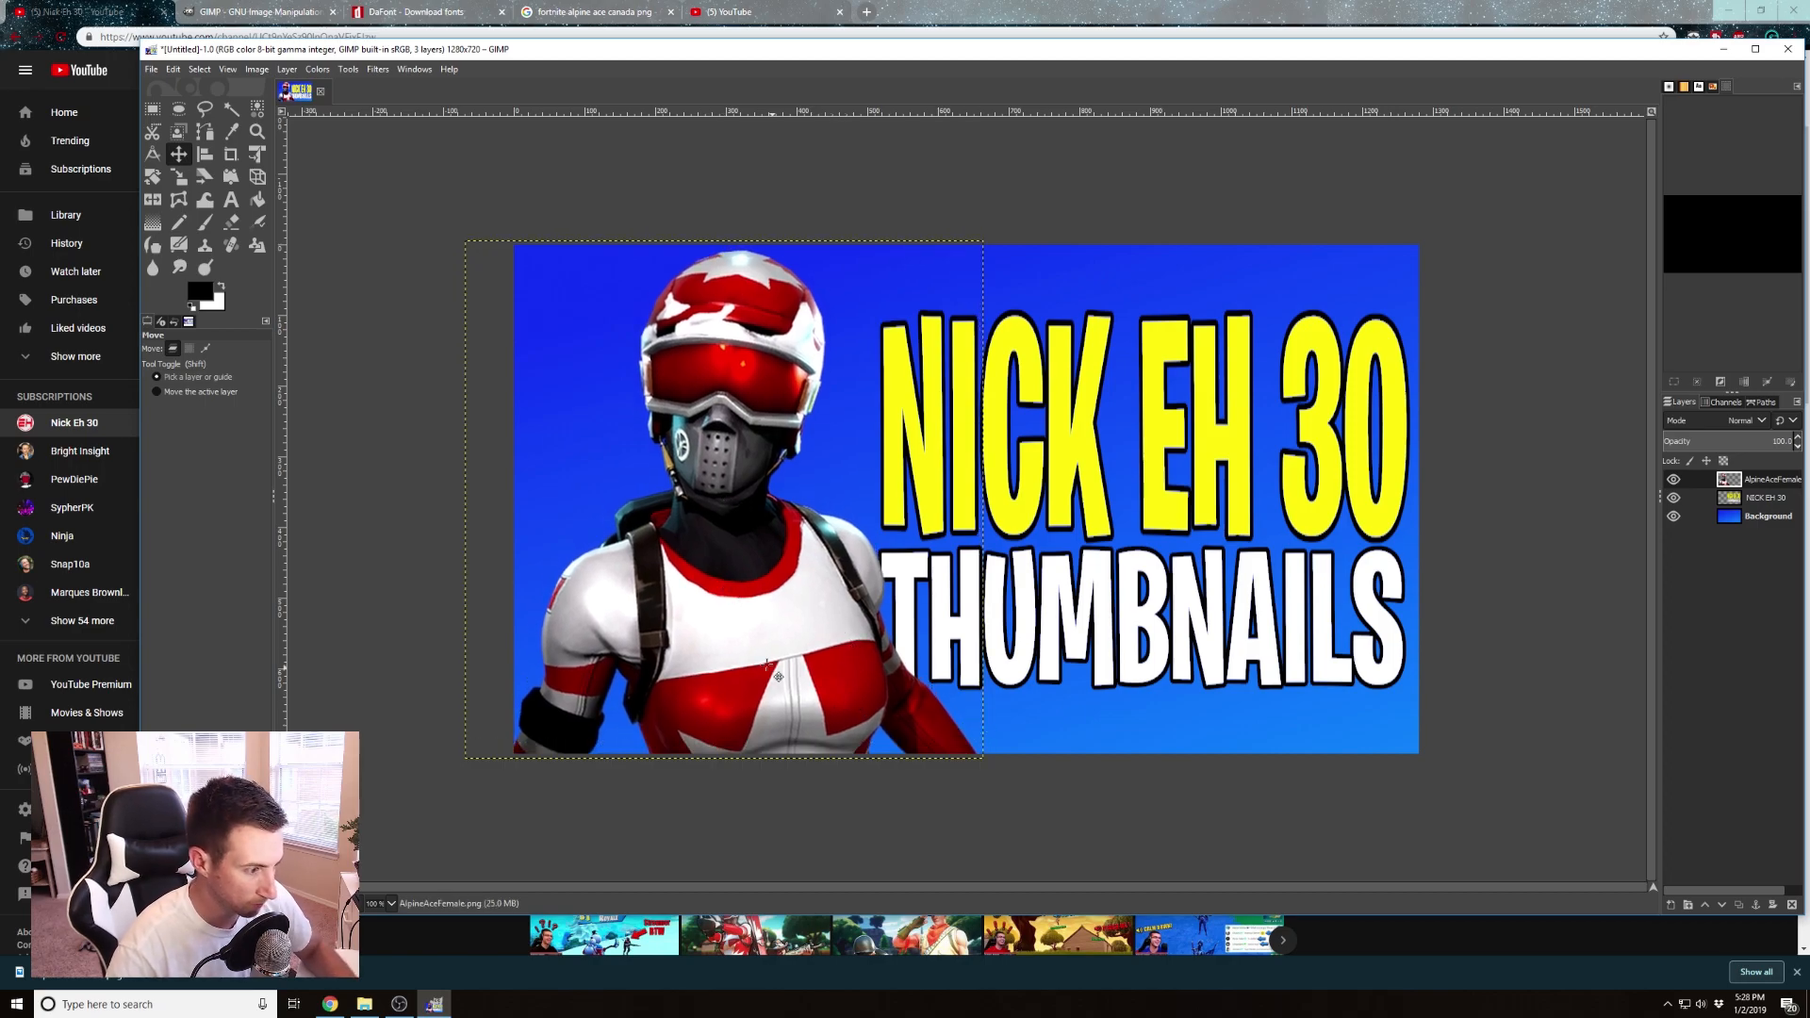
Add a 1280x720 transparent layer directly beneath AlpineAceFemale and choose the Airbrush tool for painting on it
right_click(1726, 582)
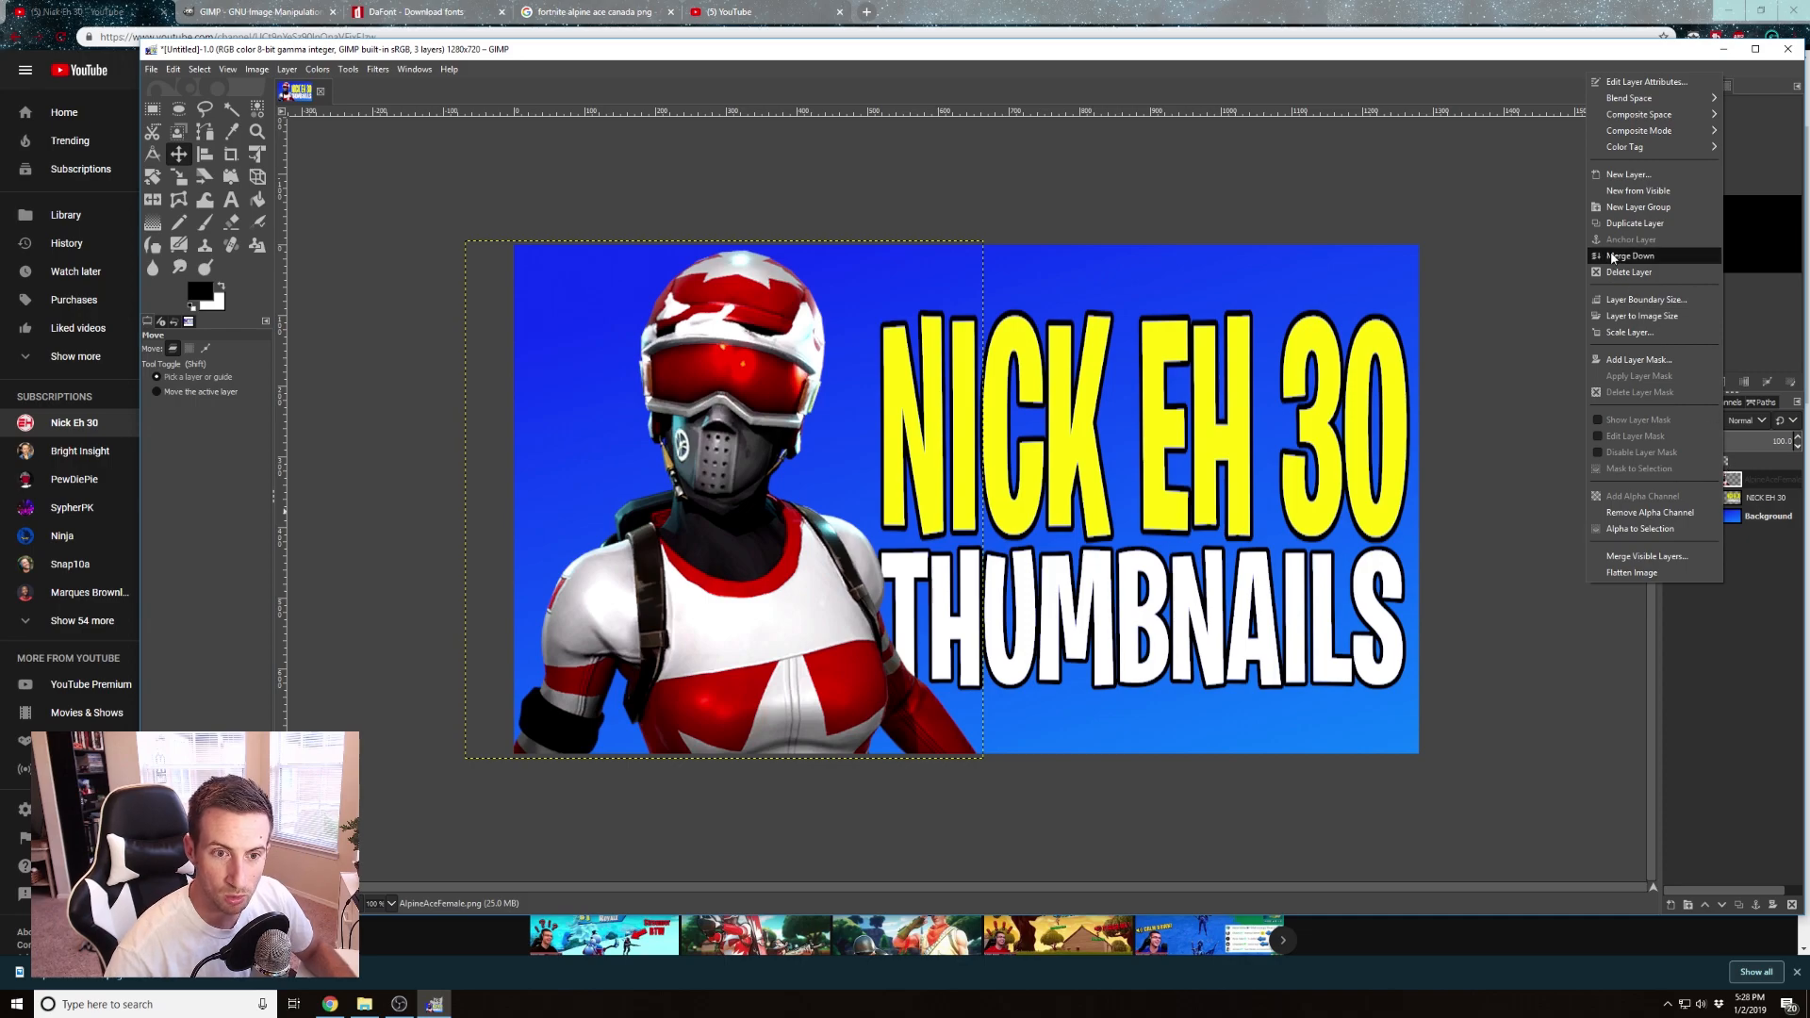
left_click(1628, 175)
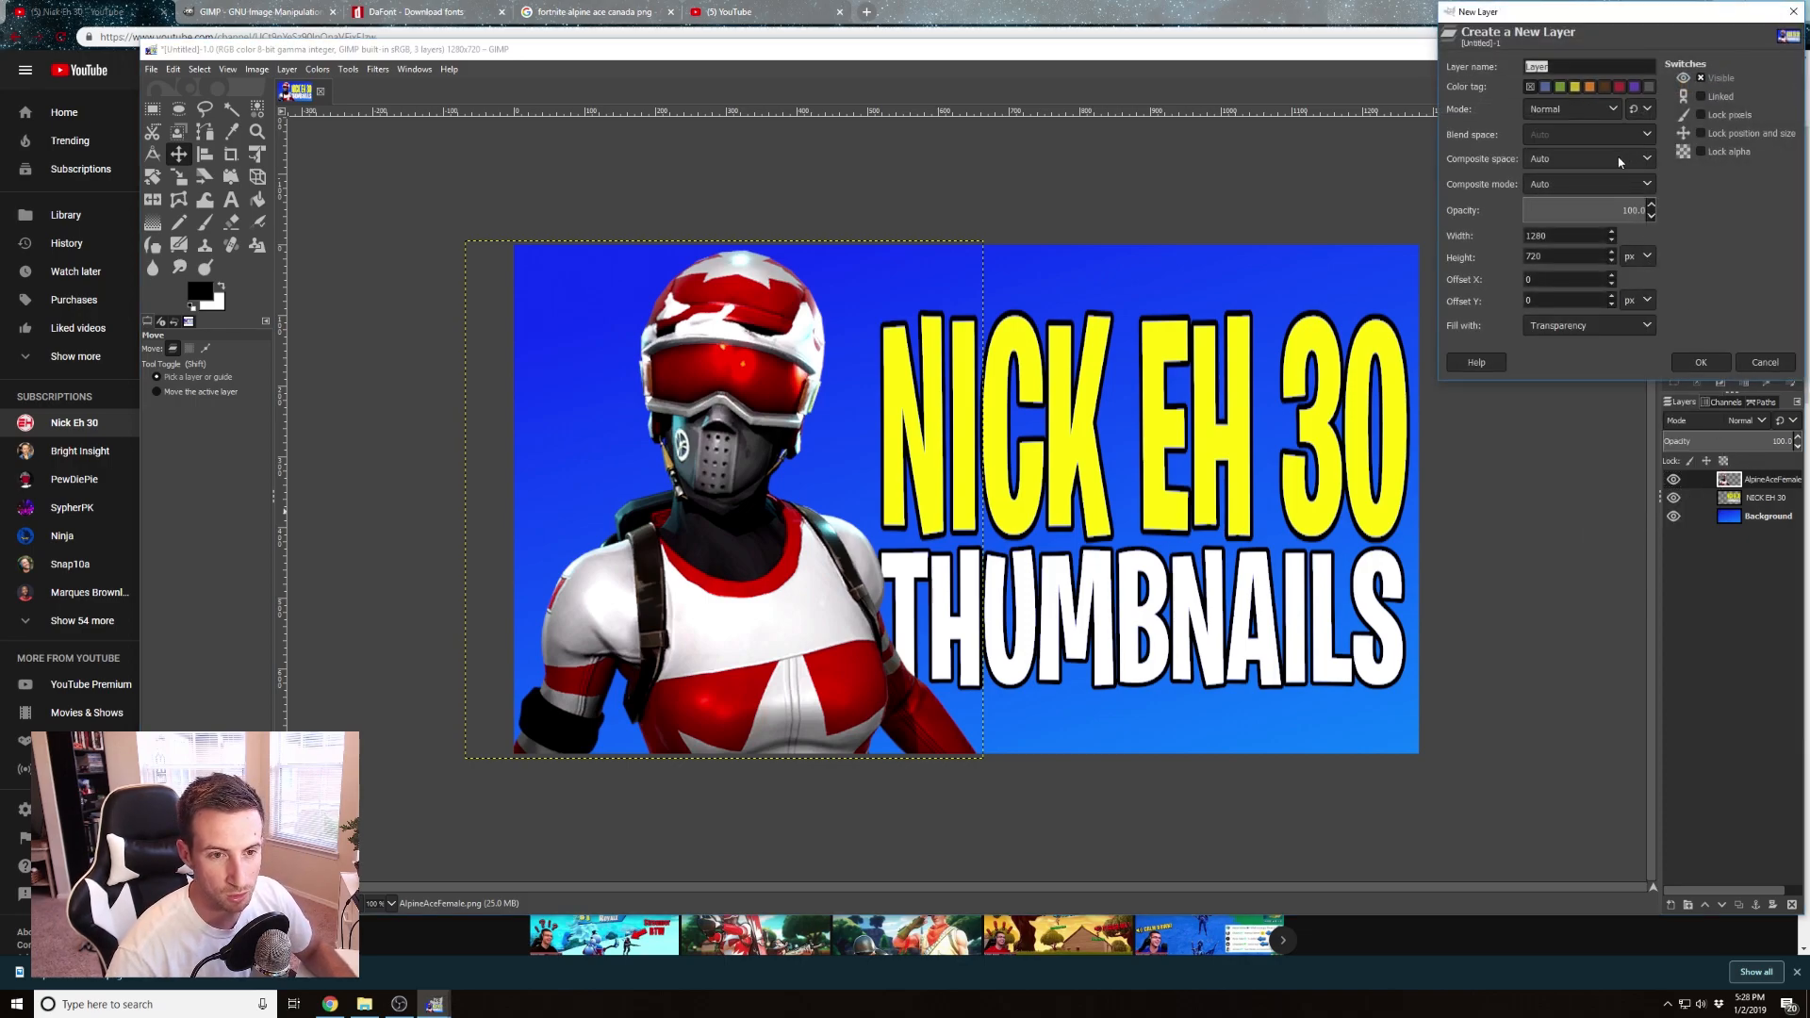
left_click(1704, 363)
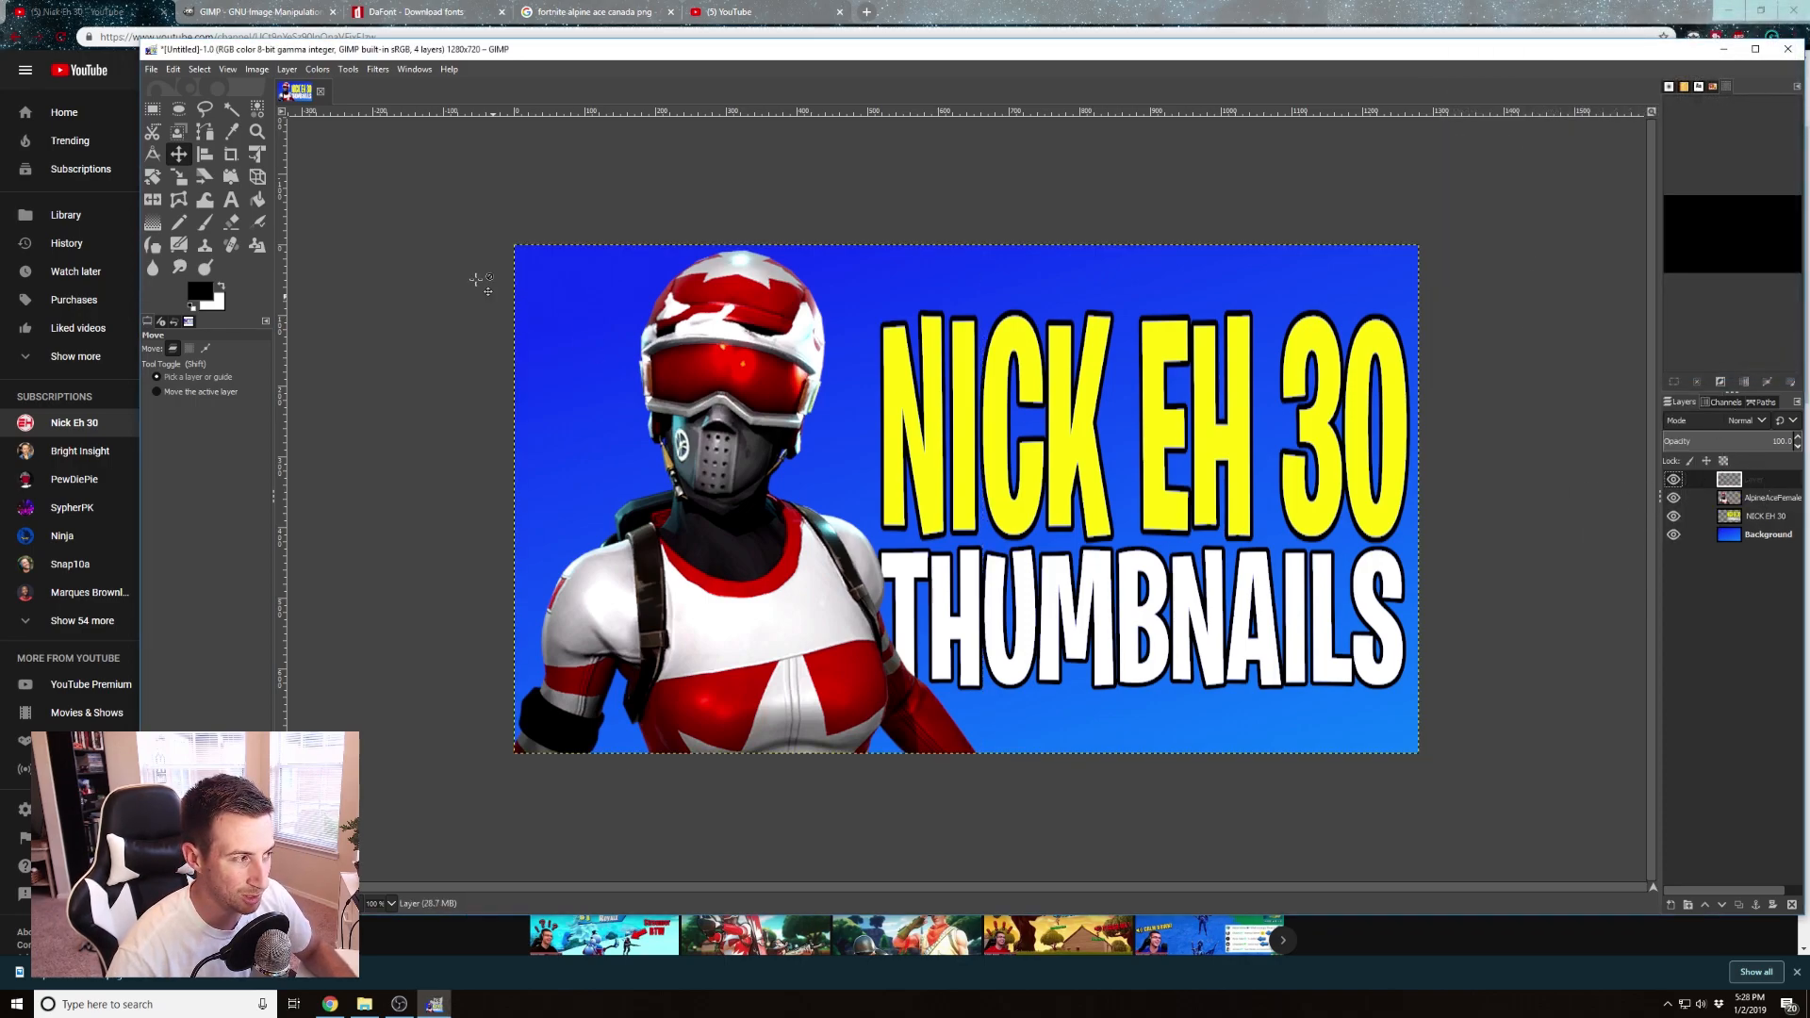
left_click(257, 221)
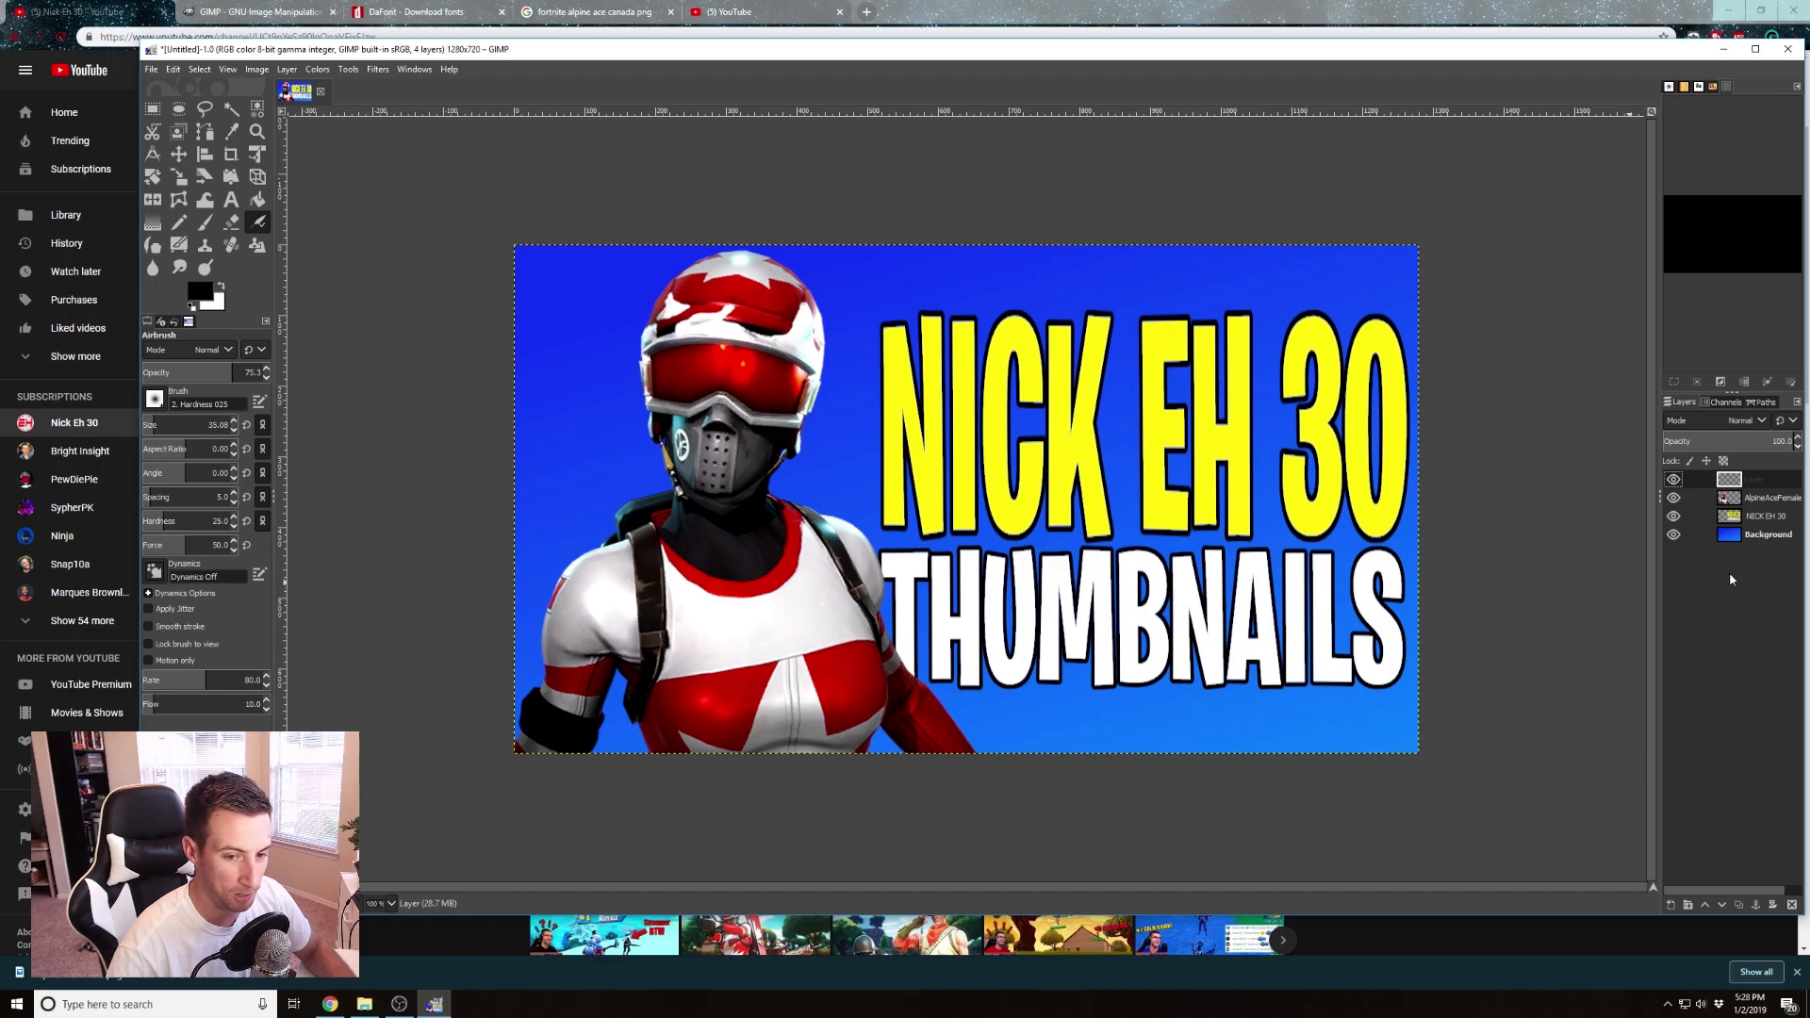
left_click_drag(1762, 483, 1753, 509)
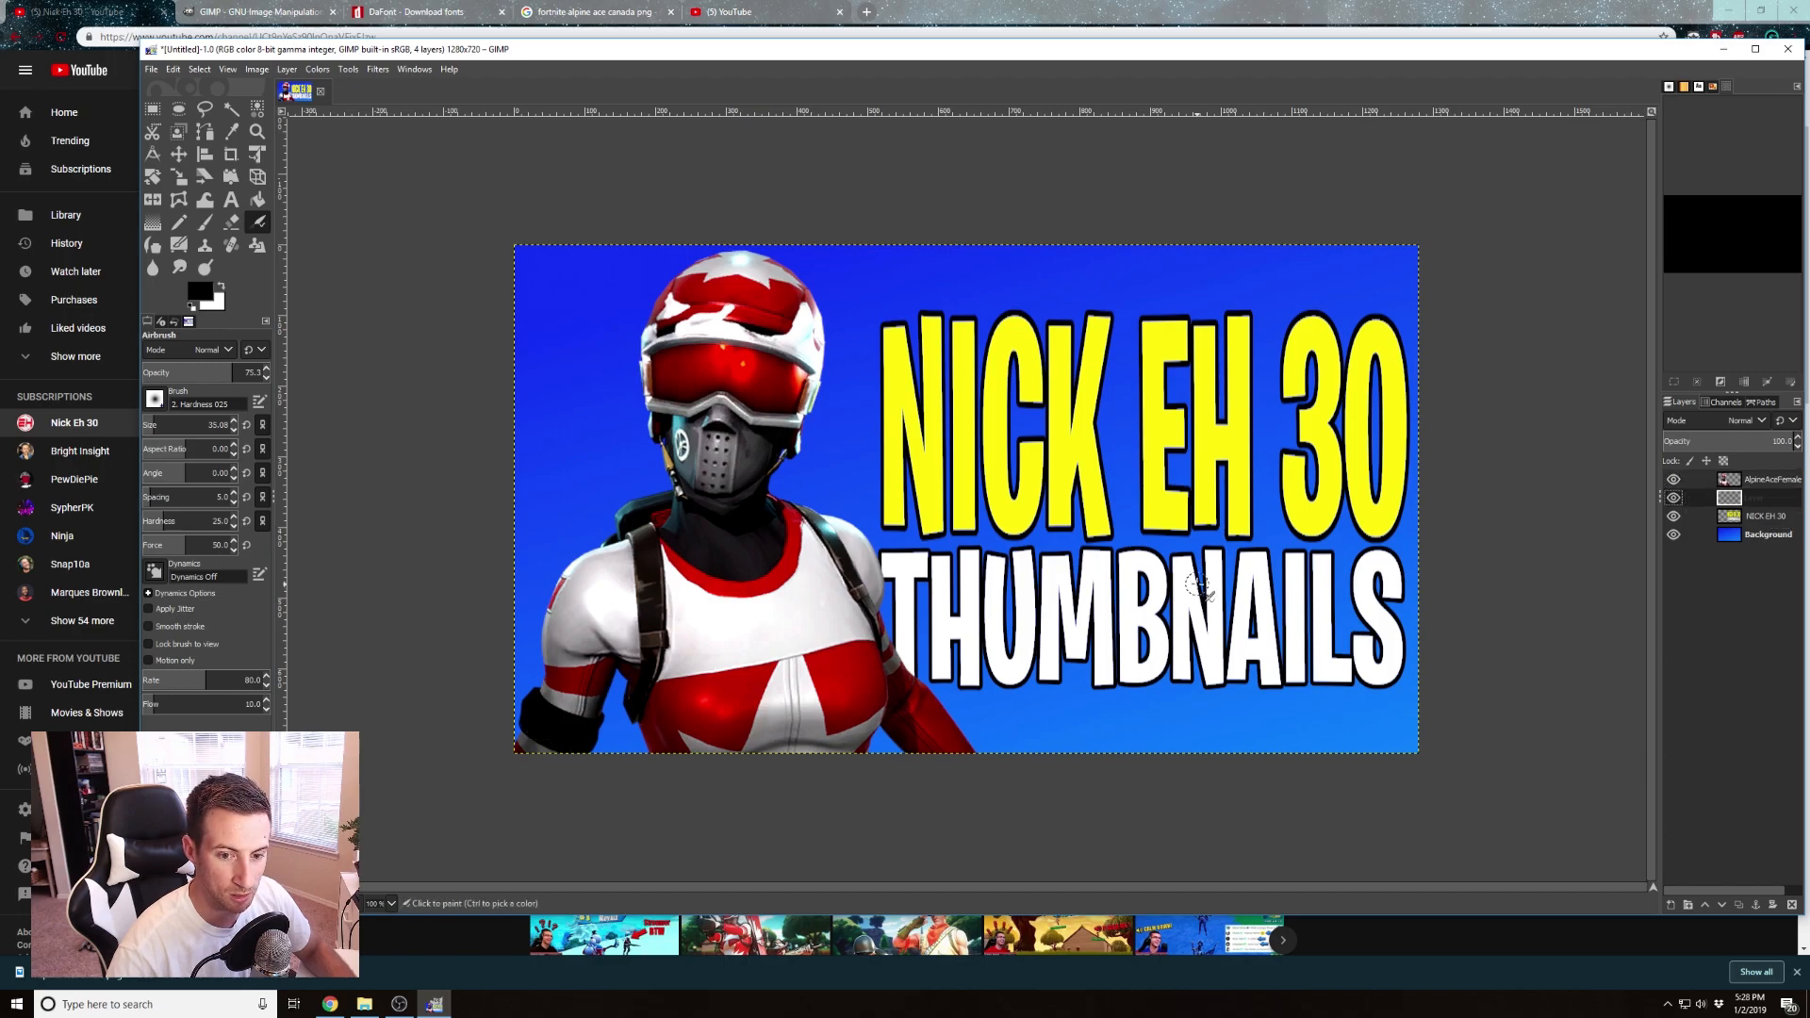
Airbrush a soft black shadow on the new layer along the character's outline, from helmet to arms, undoing a stray stroke beside the helmet
mouse_move(521, 741)
left_mouse_down()
mouse_move(549, 683)
mouse_move(531, 690)
mouse_move(533, 646)
mouse_move(566, 552)
mouse_move(600, 547)
mouse_move(548, 562)
mouse_move(575, 554)
mouse_move(599, 640)
mouse_move(581, 369)
left_mouse_up()
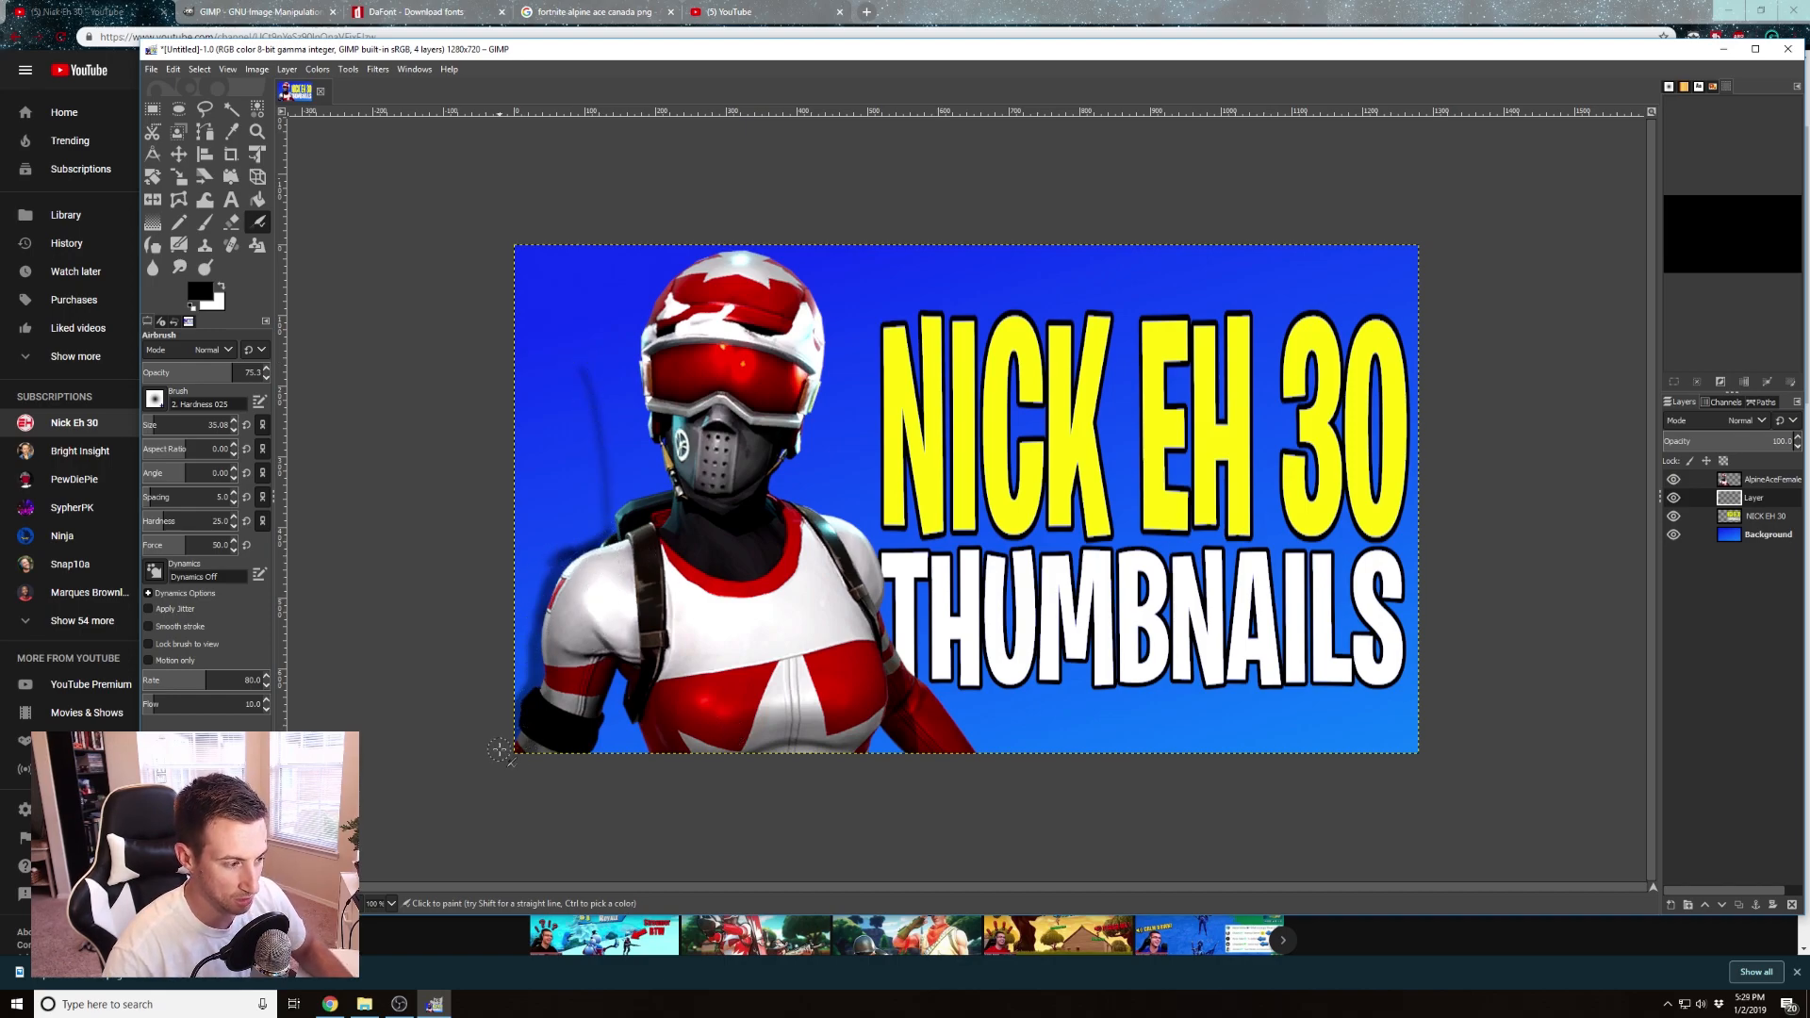
key("ctrl+z")
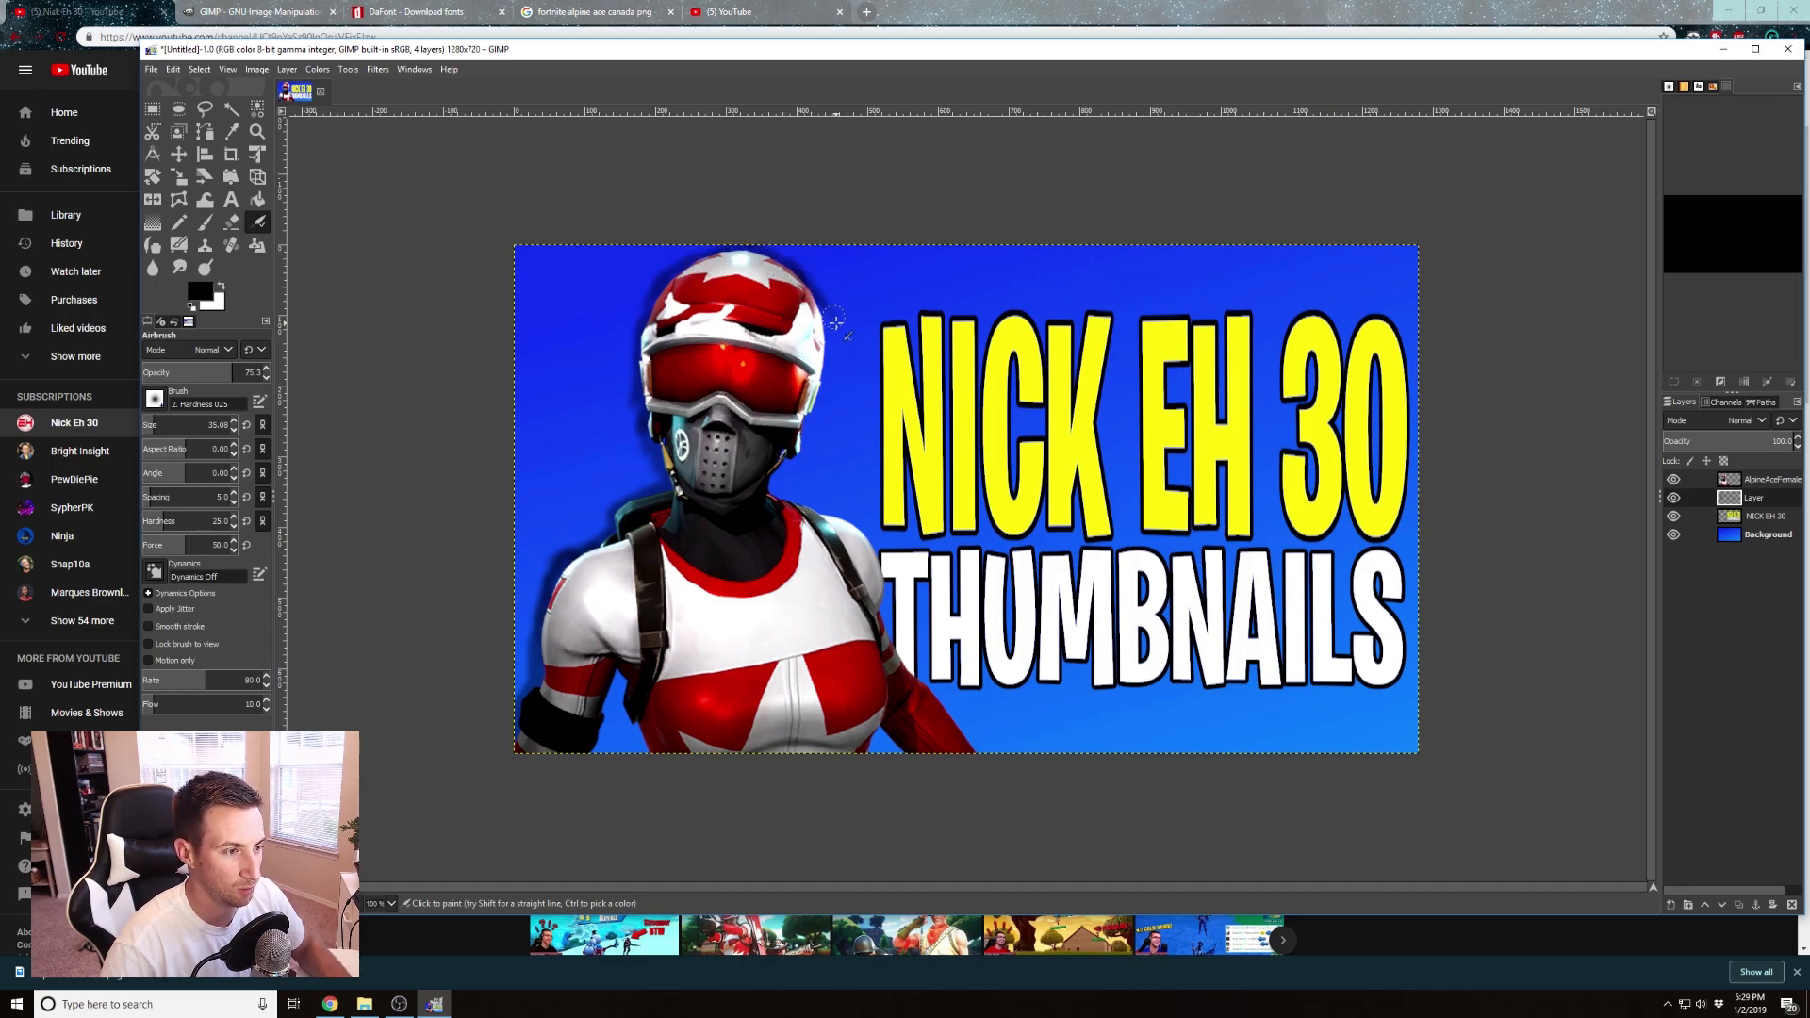
mouse_move(830, 355)
left_mouse_down()
mouse_move(787, 505)
mouse_move(772, 481)
mouse_move(768, 498)
mouse_move(879, 535)
mouse_move(853, 540)
mouse_move(887, 562)
mouse_move(868, 532)
mouse_move(906, 673)
mouse_move(887, 590)
mouse_move(823, 510)
left_mouse_up()
mouse_move(913, 674)
left_mouse_down()
mouse_move(980, 766)
mouse_move(950, 698)
mouse_move(955, 742)
mouse_move(852, 729)
mouse_move(895, 740)
left_mouse_up()
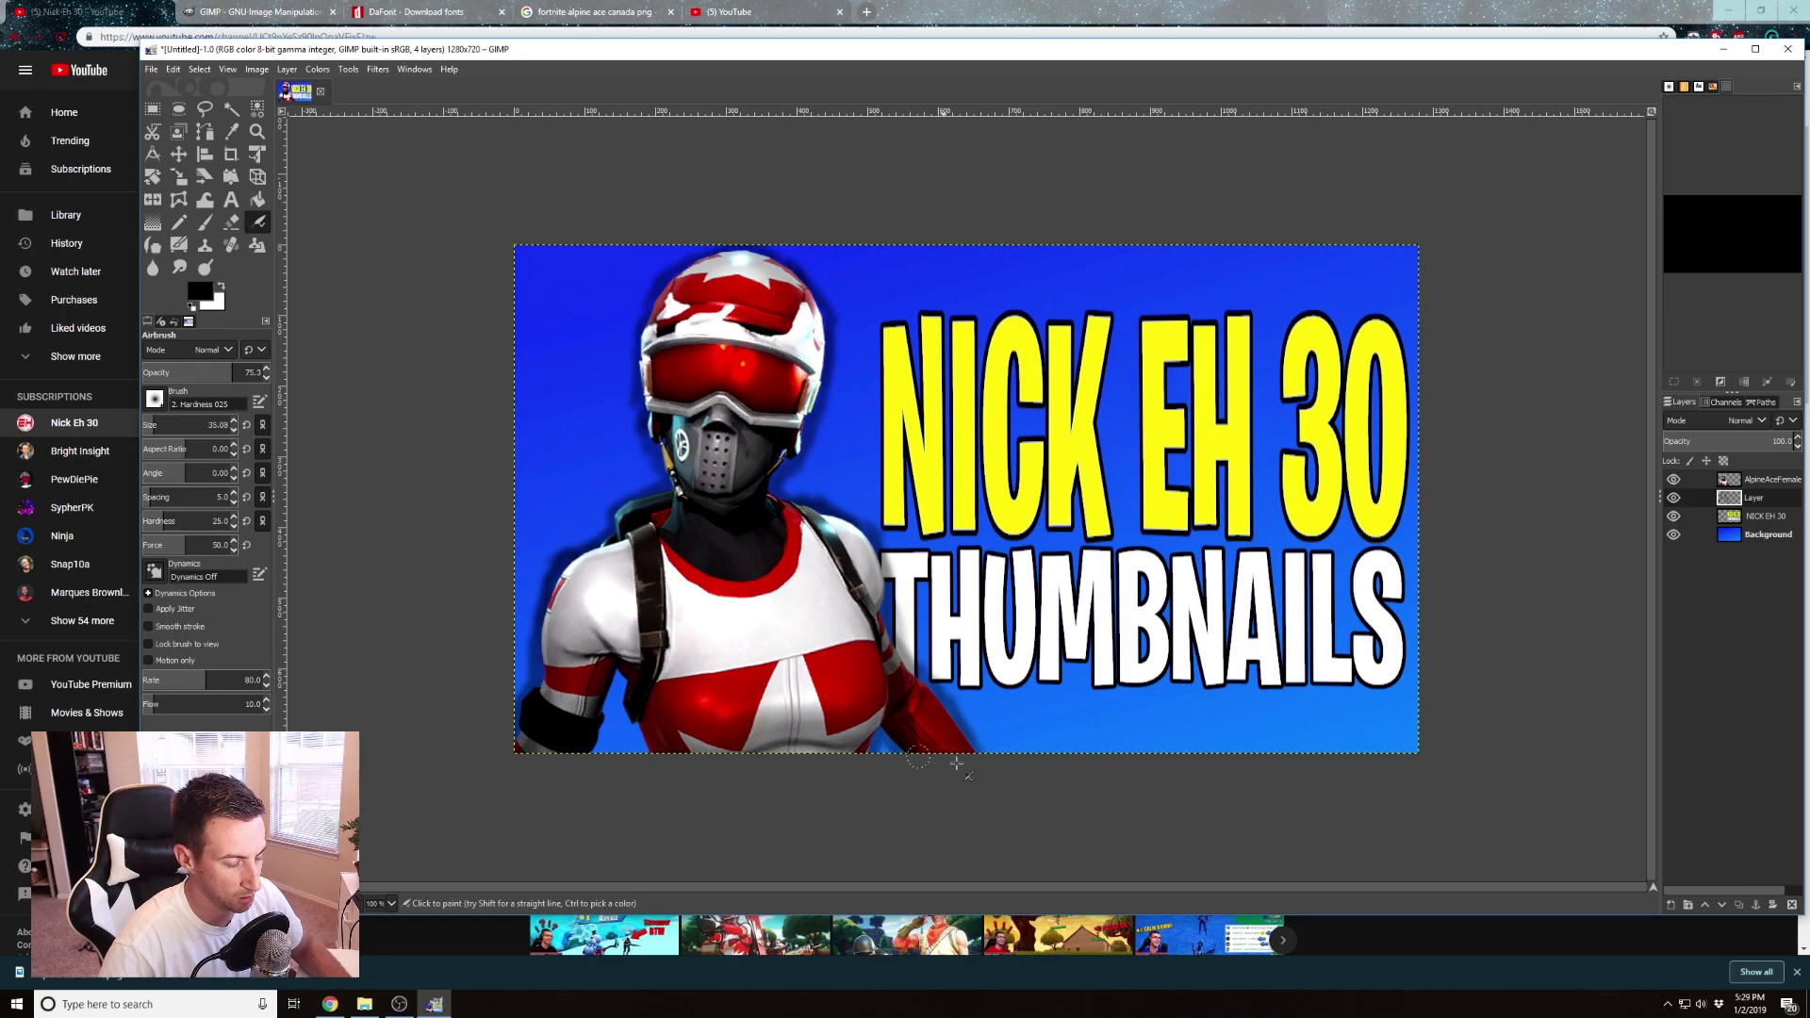
mouse_move(601, 677)
left_mouse_down()
mouse_move(606, 746)
mouse_move(617, 674)
mouse_move(596, 723)
mouse_move(621, 666)
mouse_move(647, 753)
left_mouse_up()
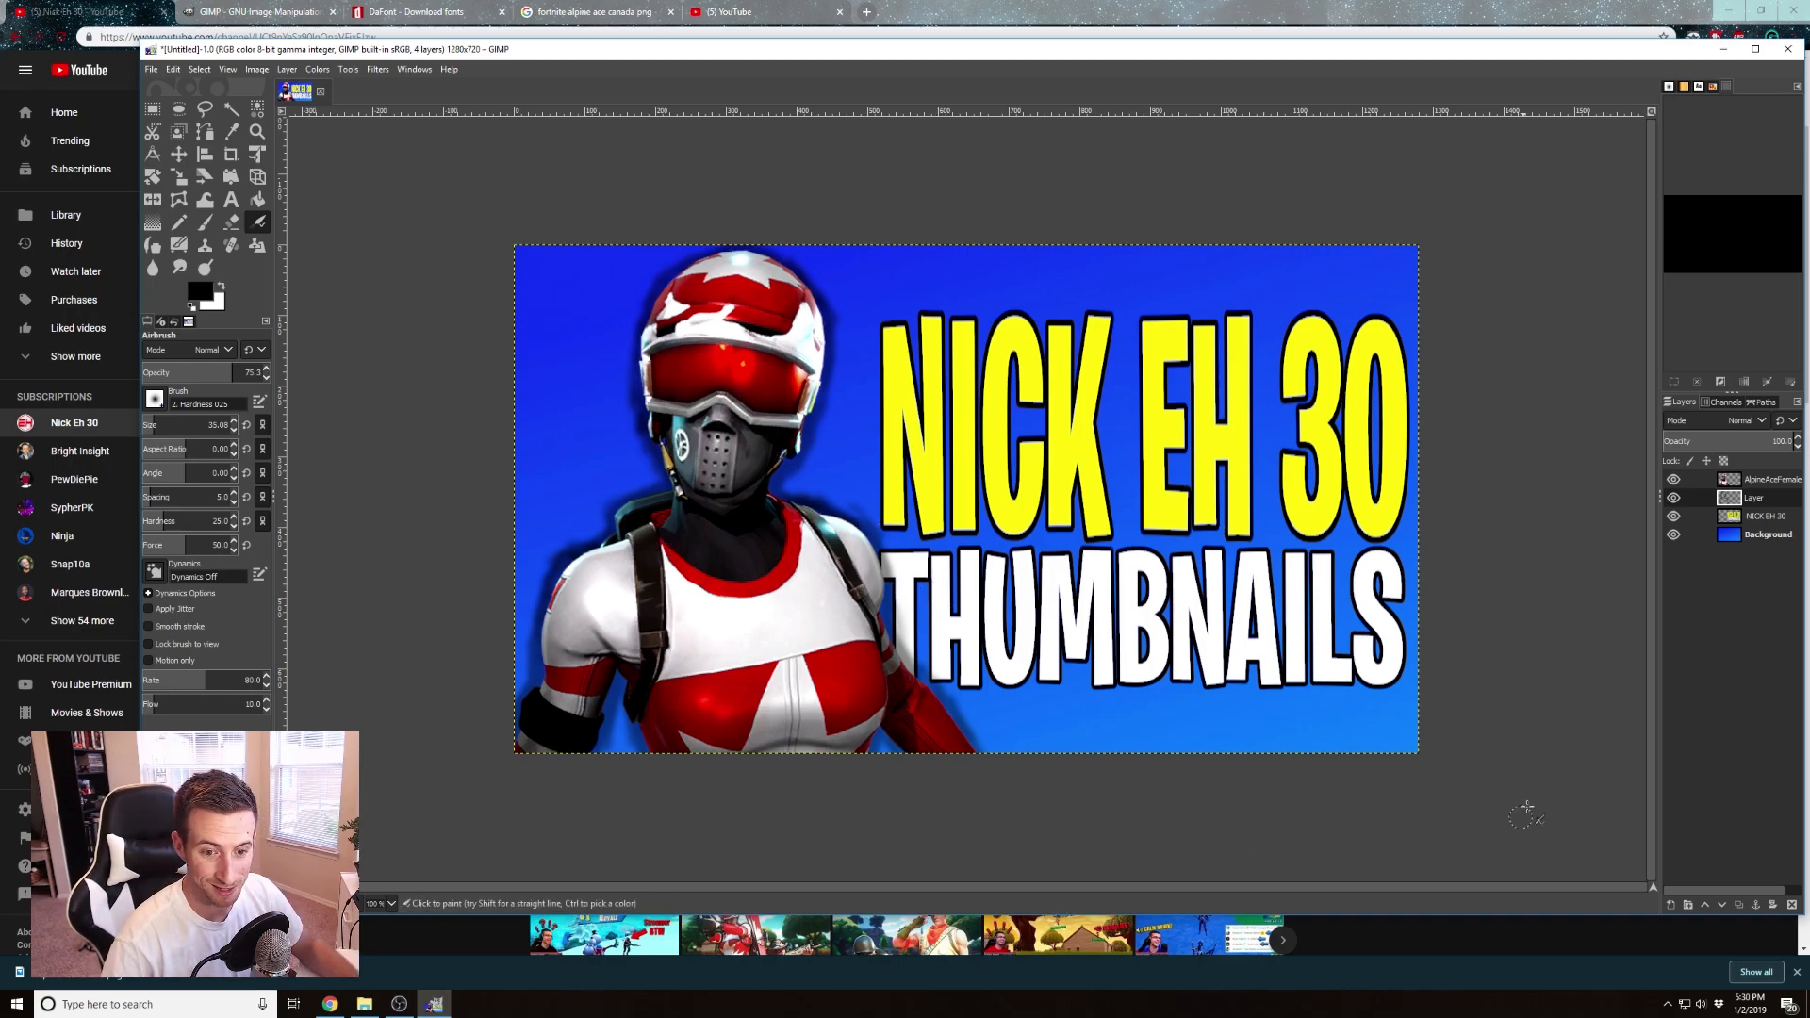
Examine the shaded character and text at 200% zoom and the whole thumbnail at 25%
left_click(392, 904)
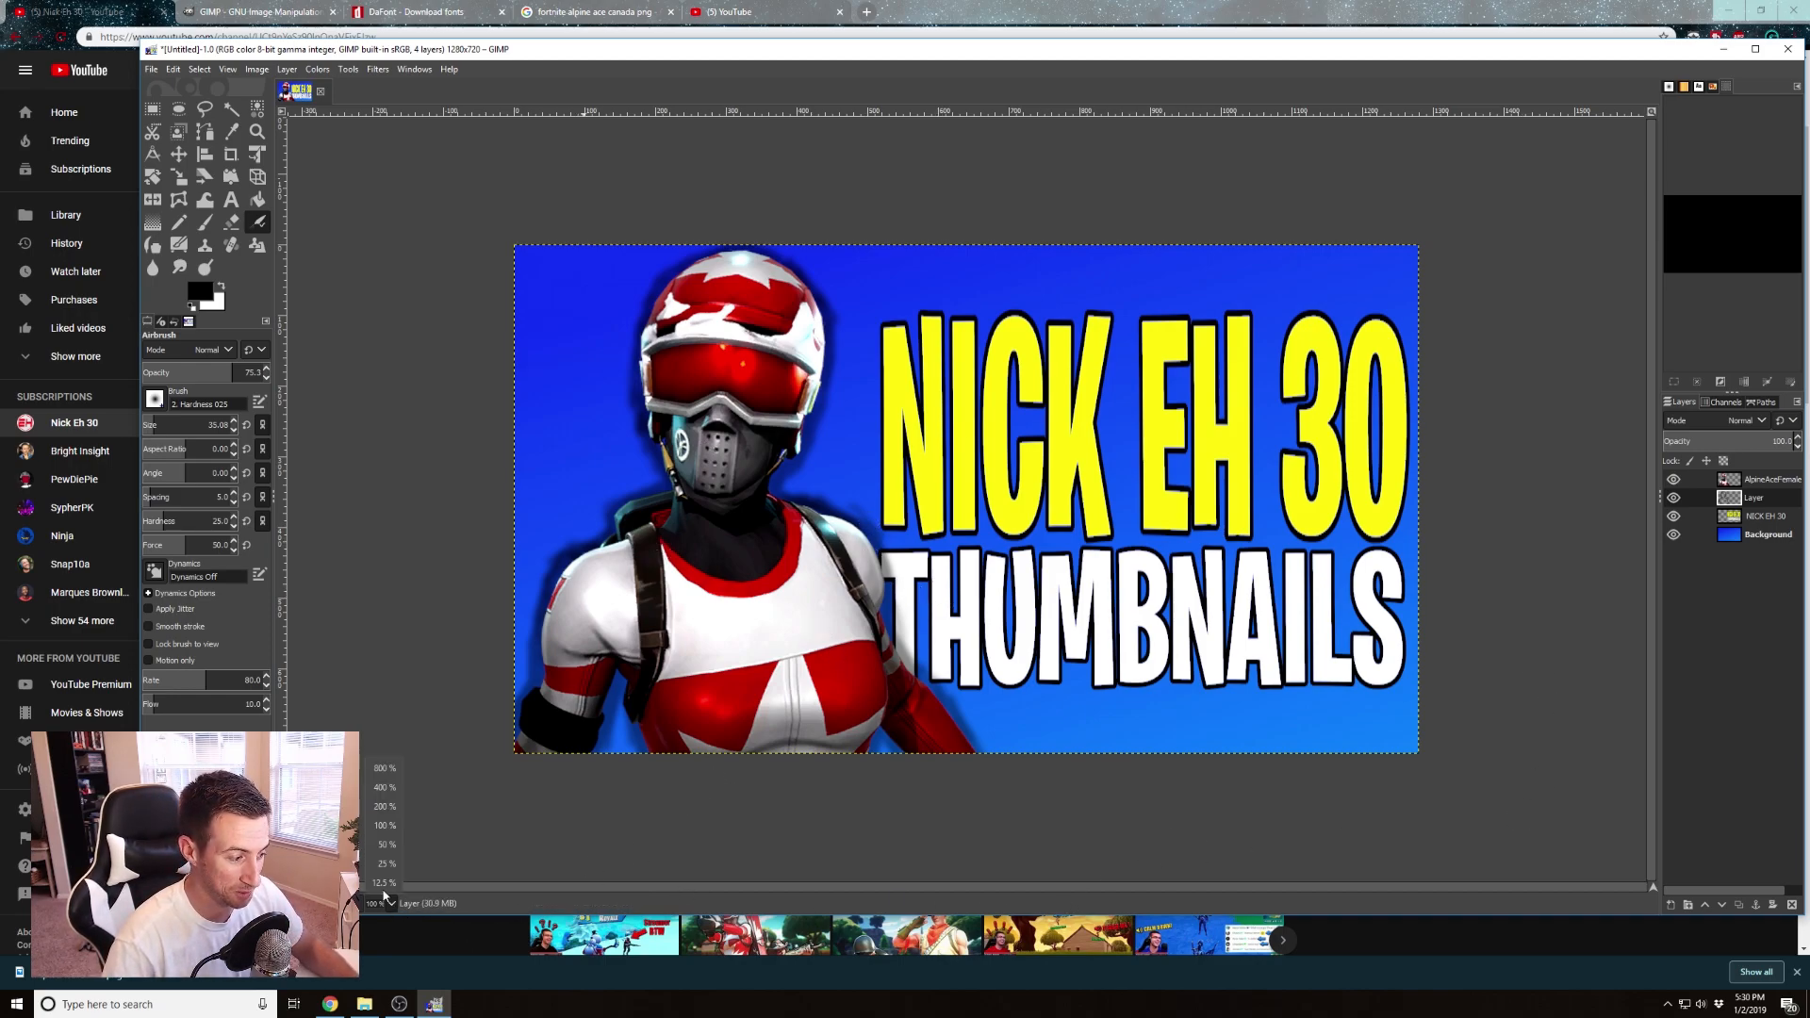
left_click(390, 805)
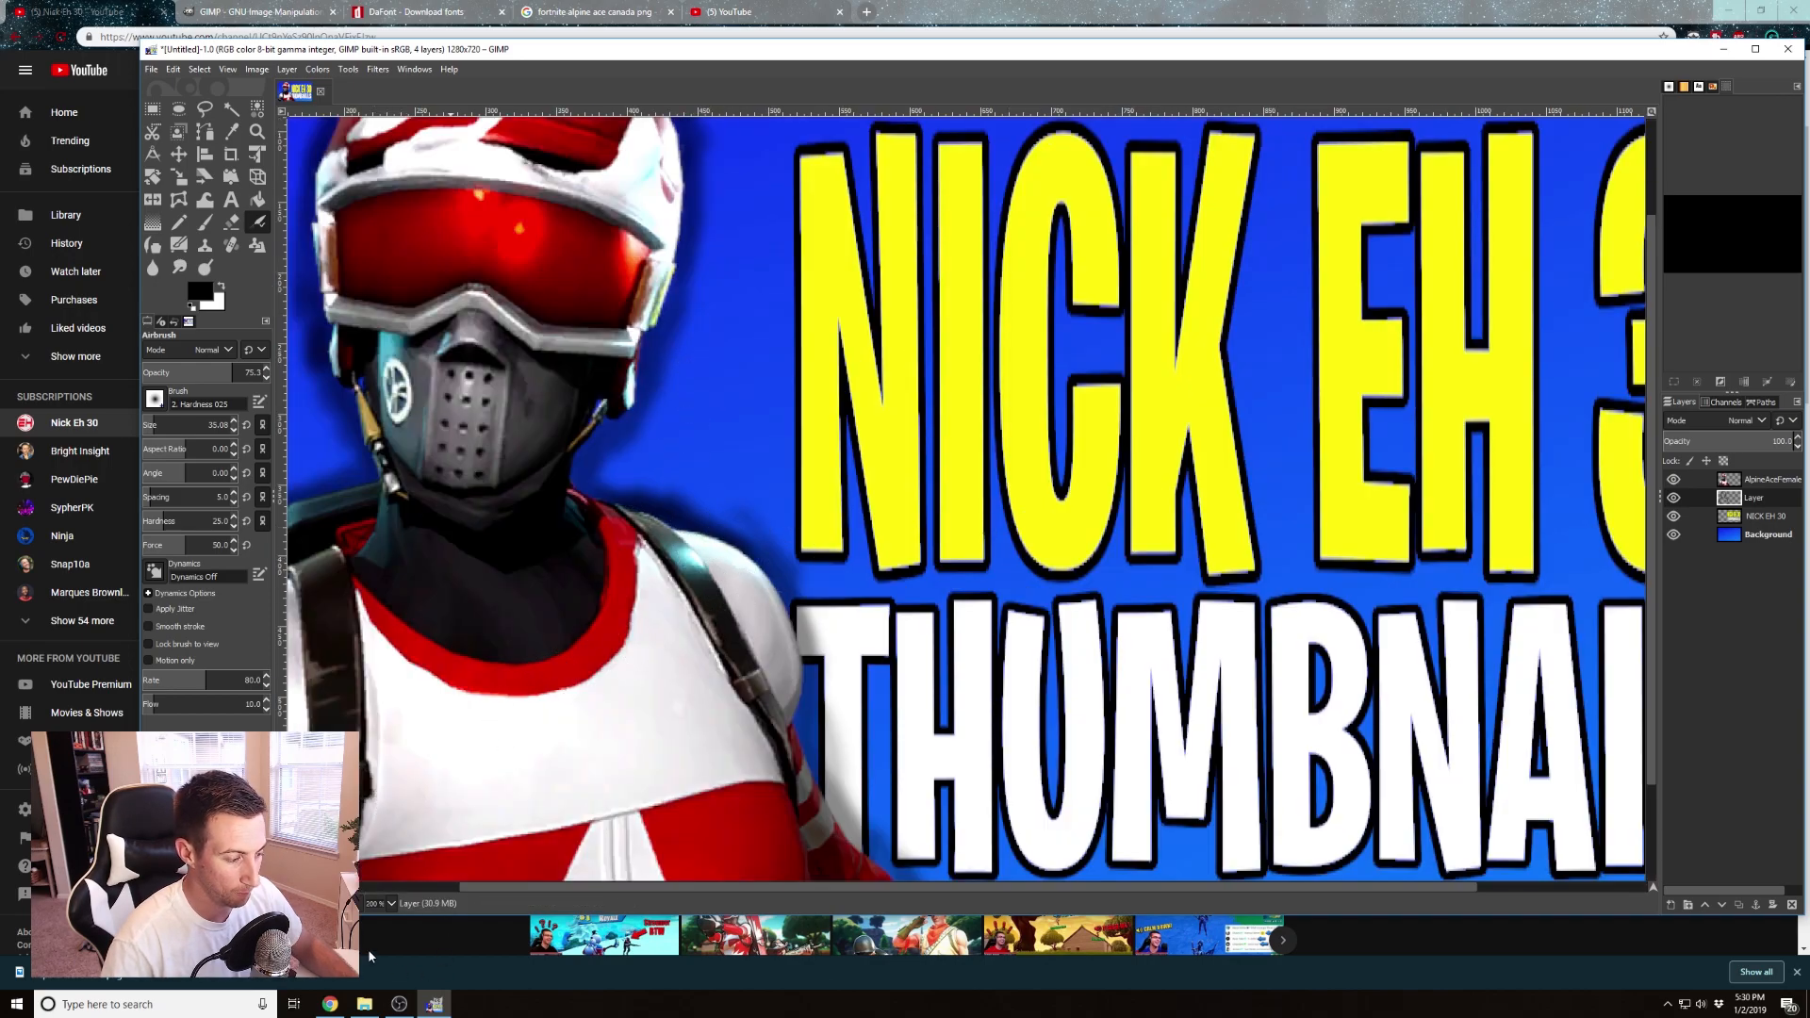
left_click(393, 904)
left_click(385, 864)
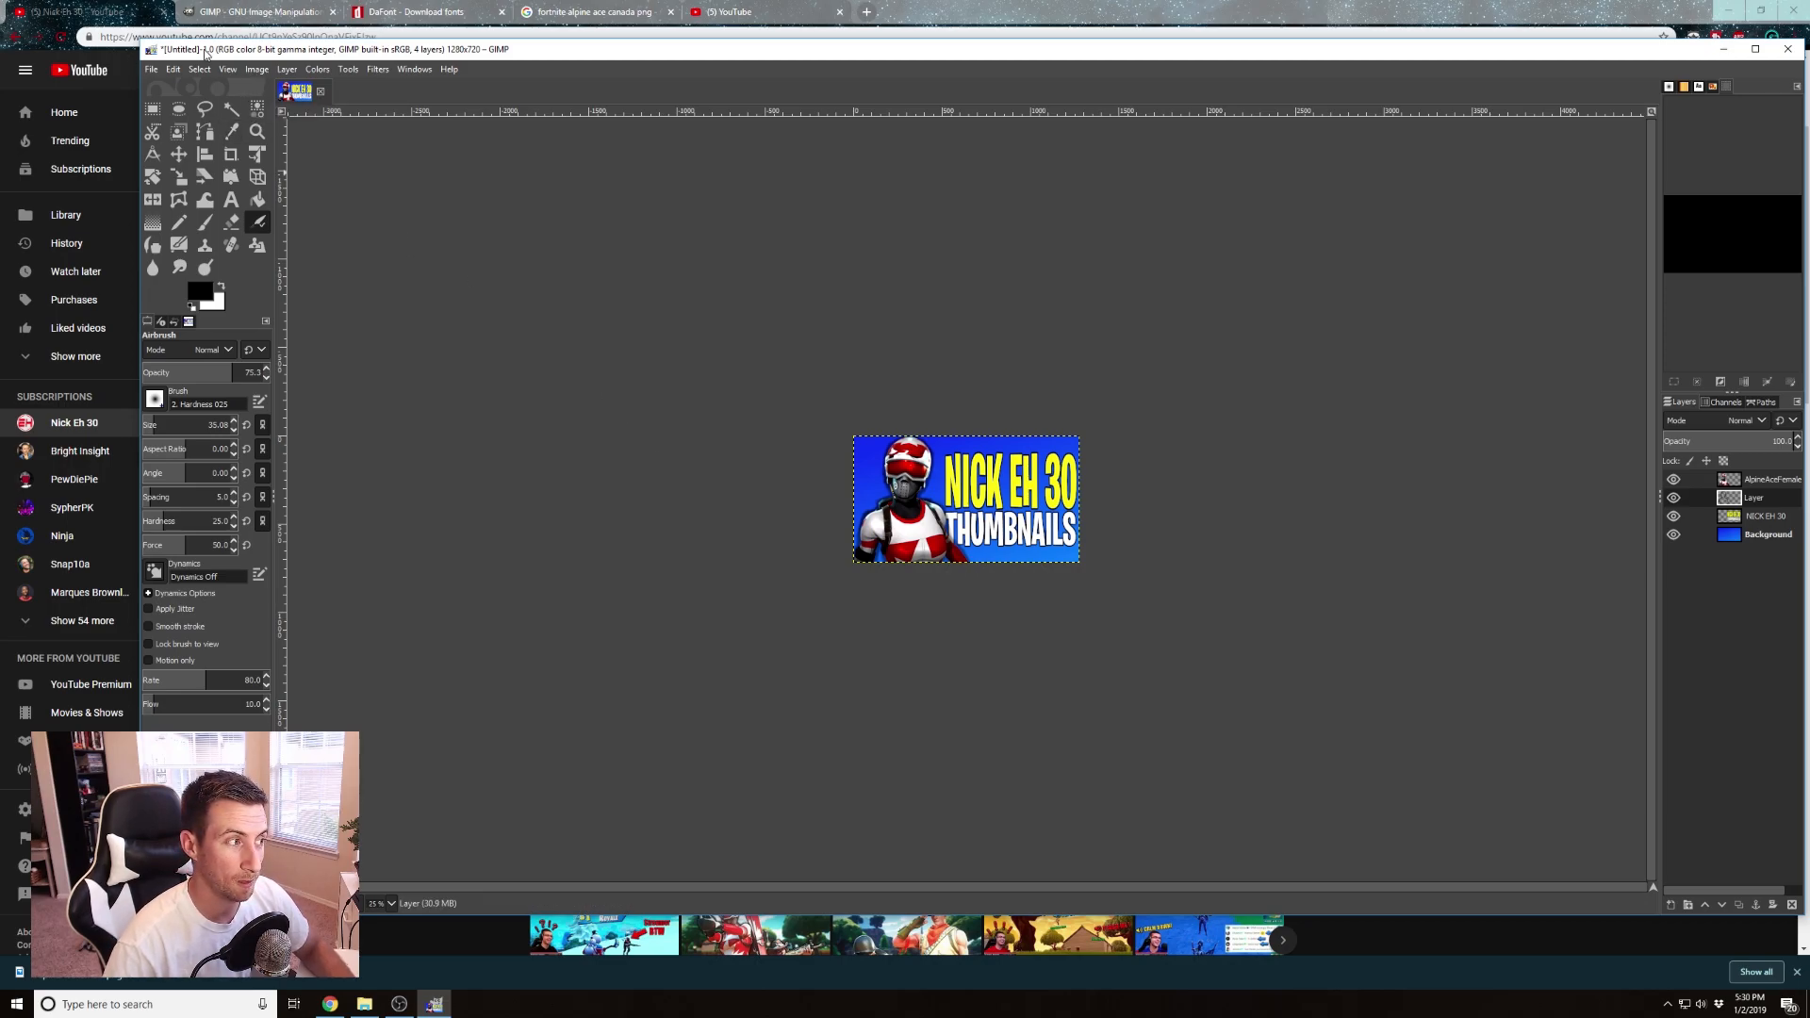
left_click(151, 69)
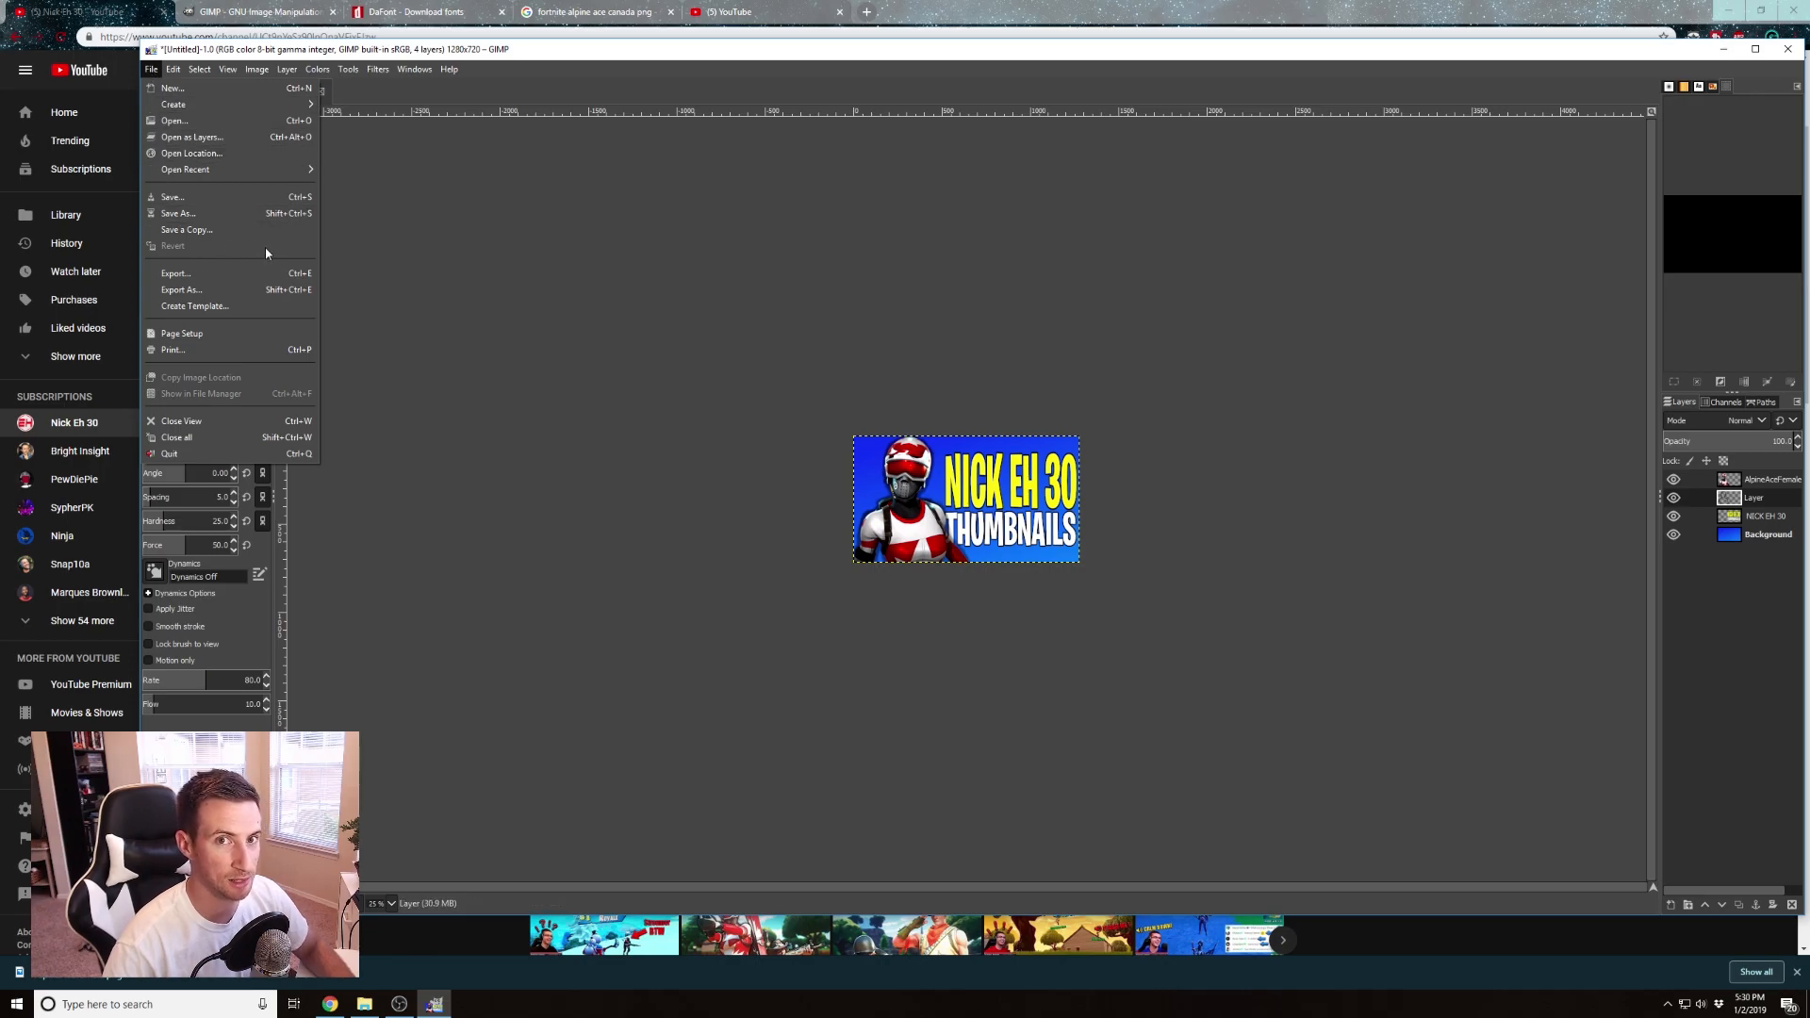
left_click(182, 215)
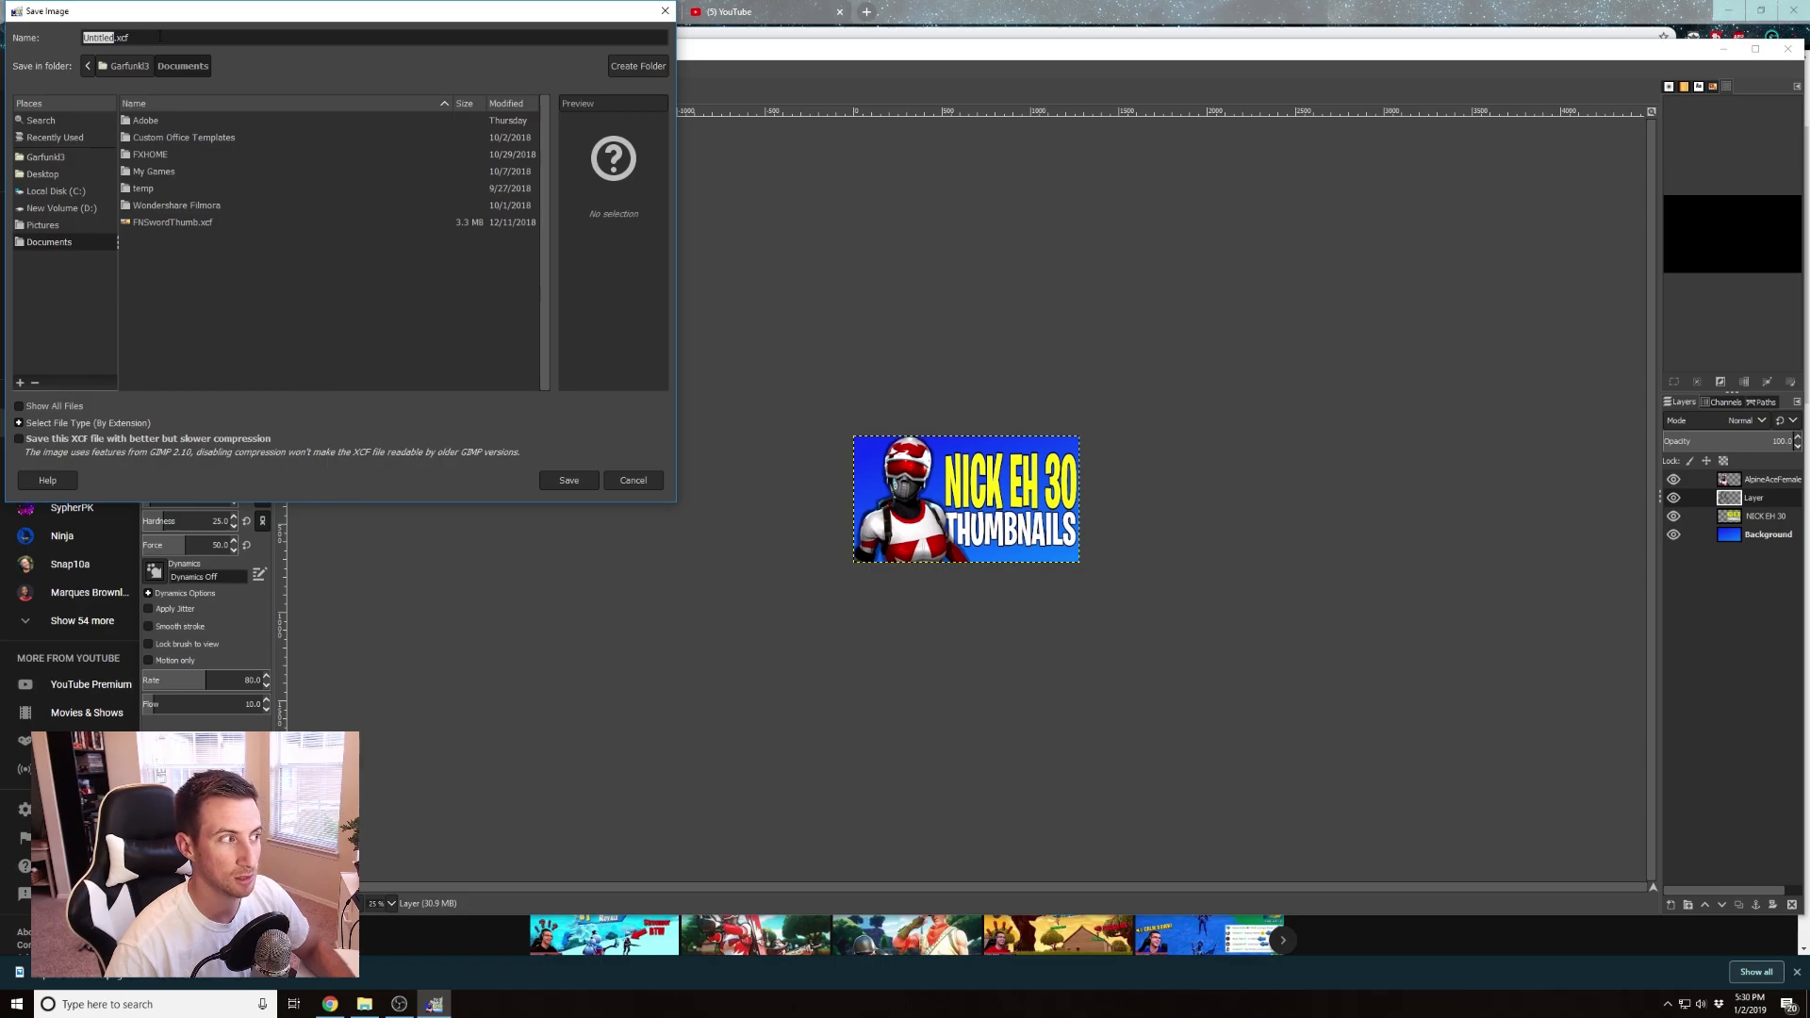
left_click(664, 11)
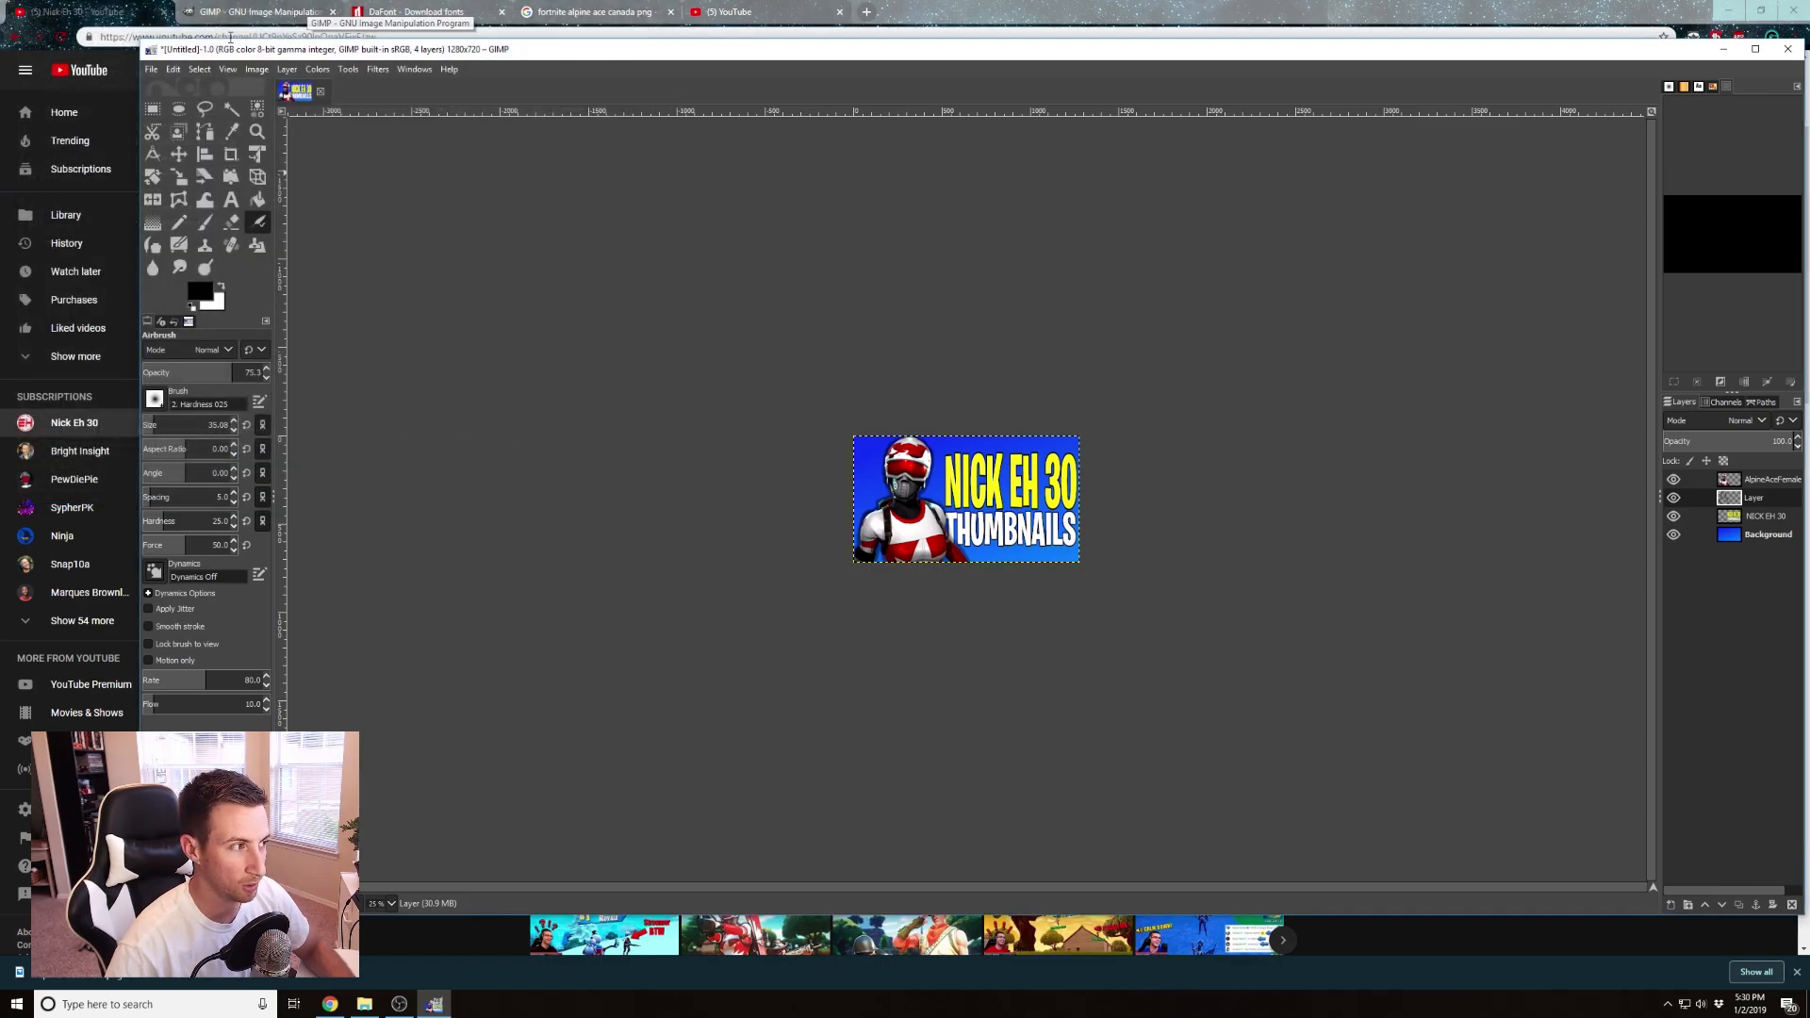
Open the Export As dialog for the finished thumbnail
left_click(151, 70)
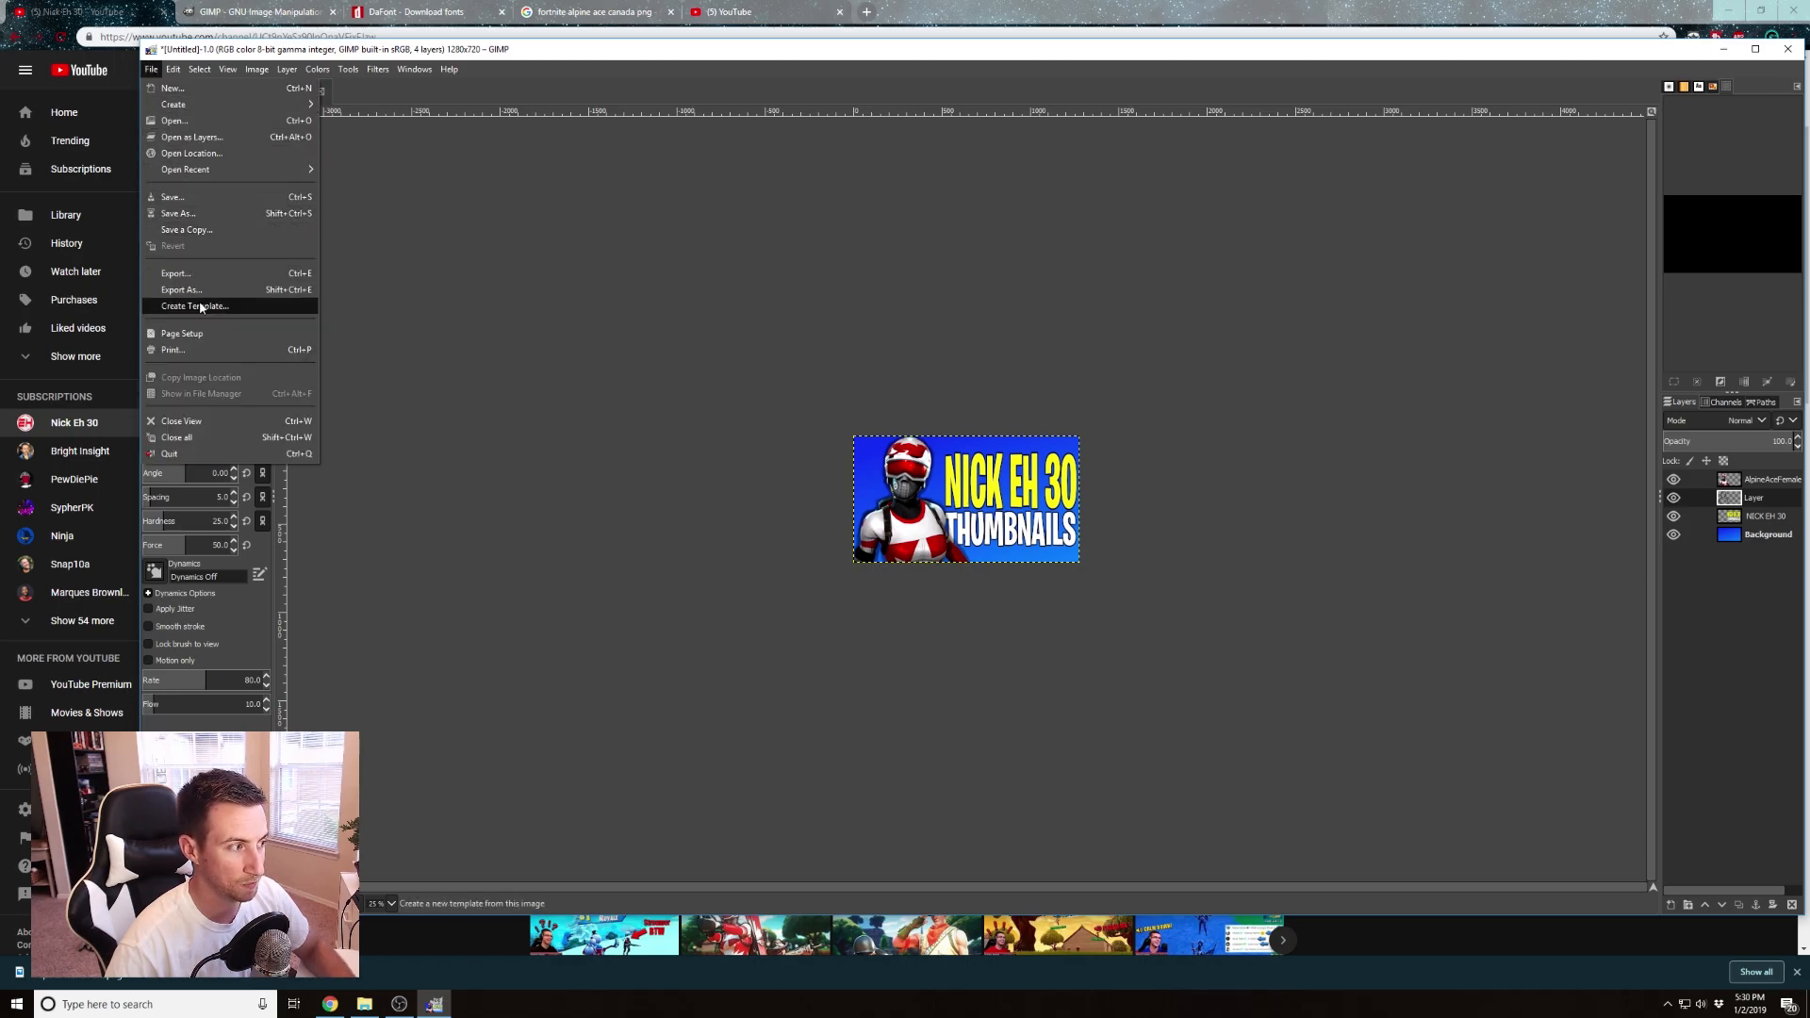
left_click(201, 289)
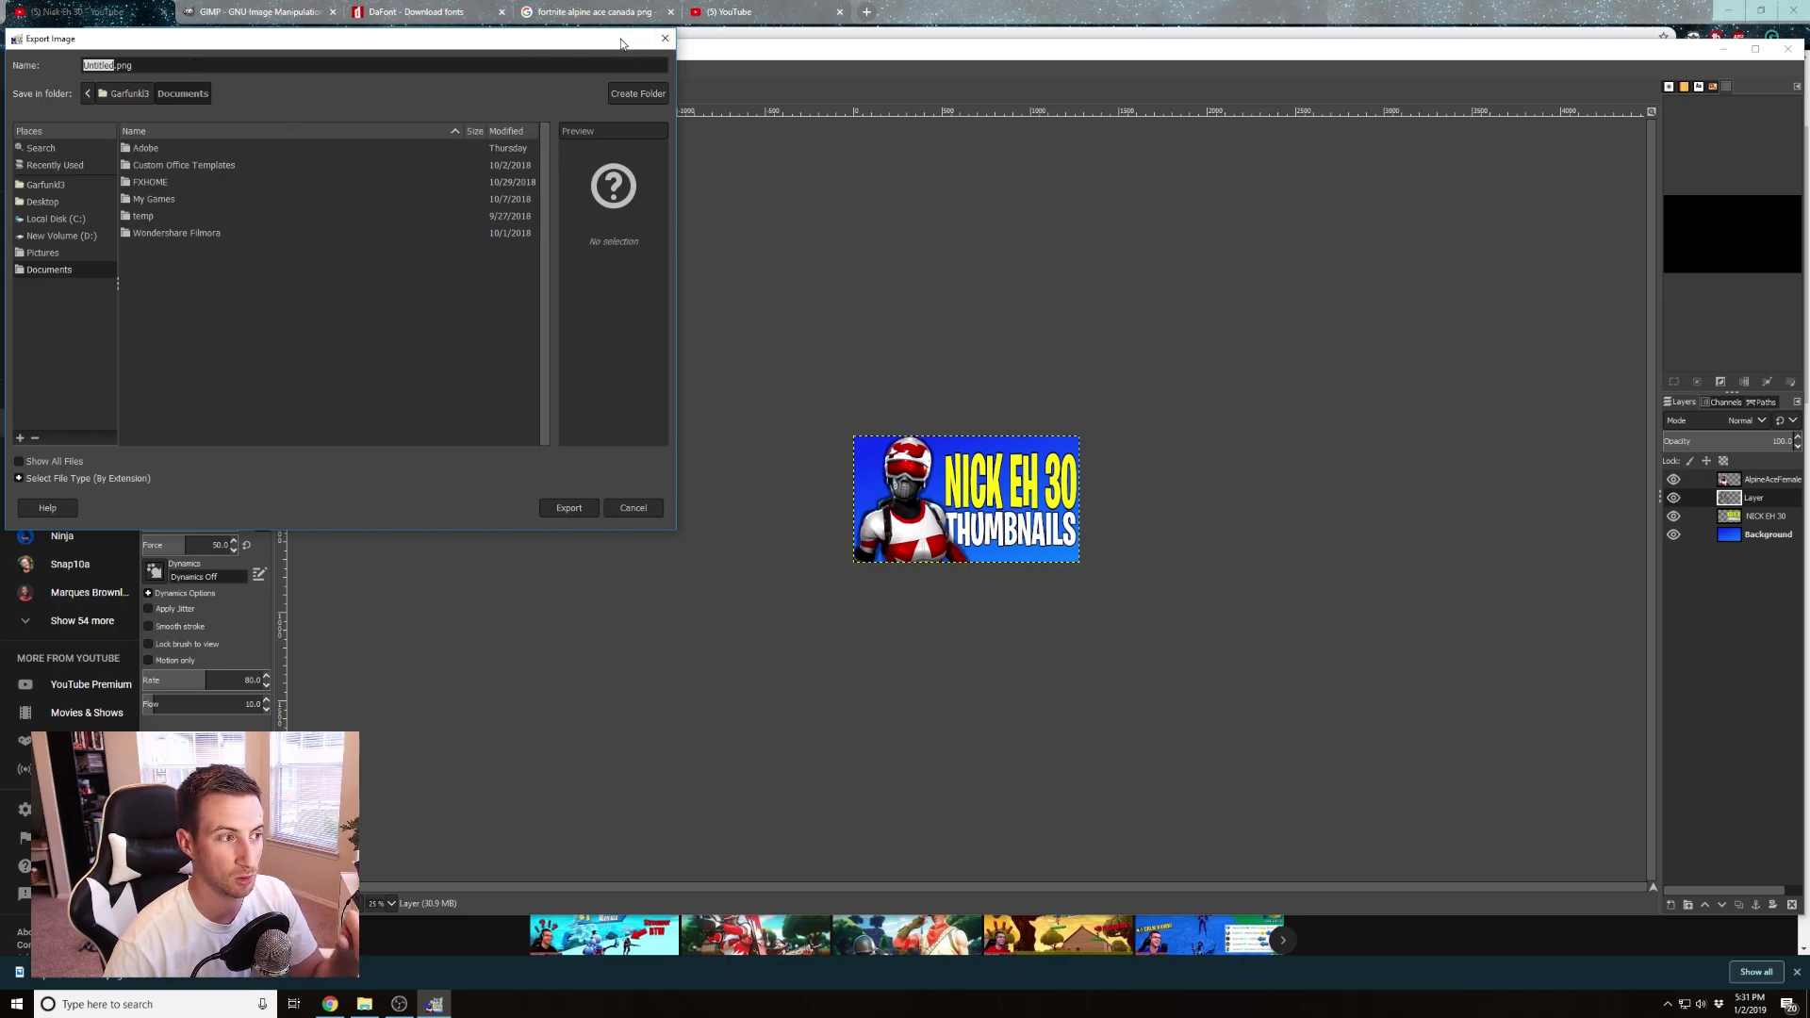
Switch to YouTube in the browser and examine the video's Info & Settings page, including the option to change its custom thumbnail image
left_click(753, 16)
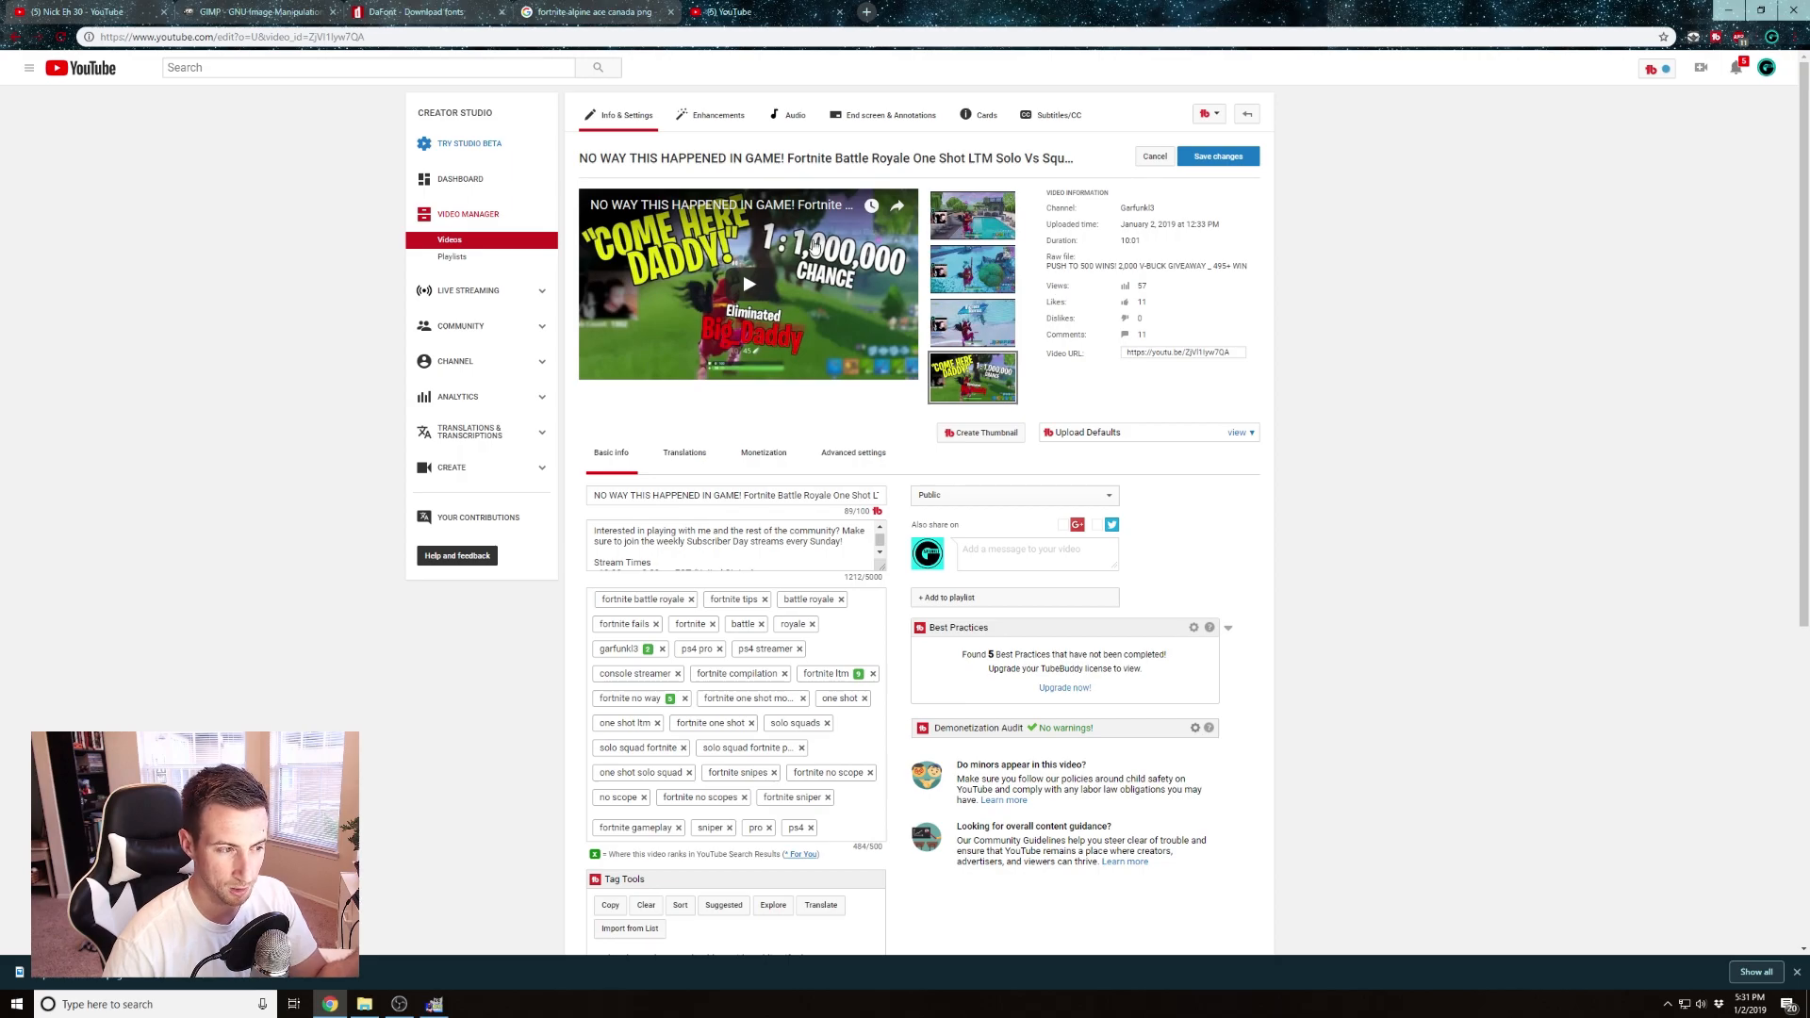
scroll(842, 555, "down", 2)
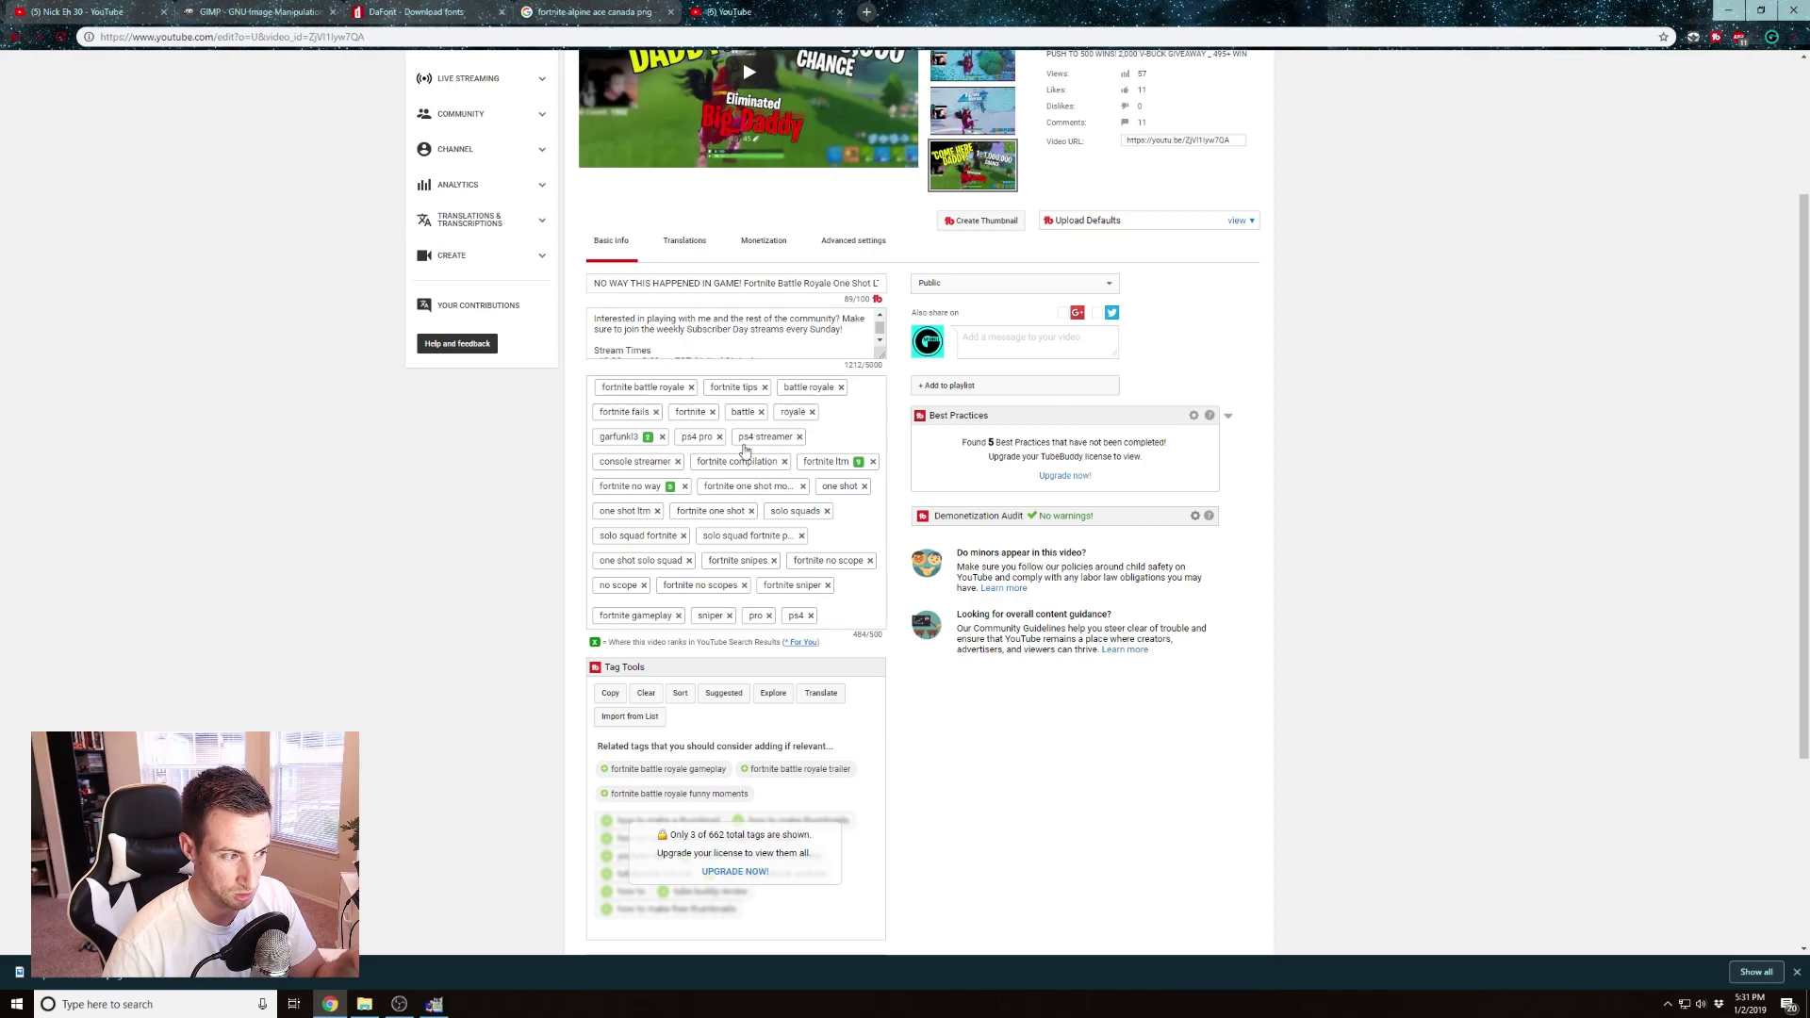
scroll(745, 450, "down", 1)
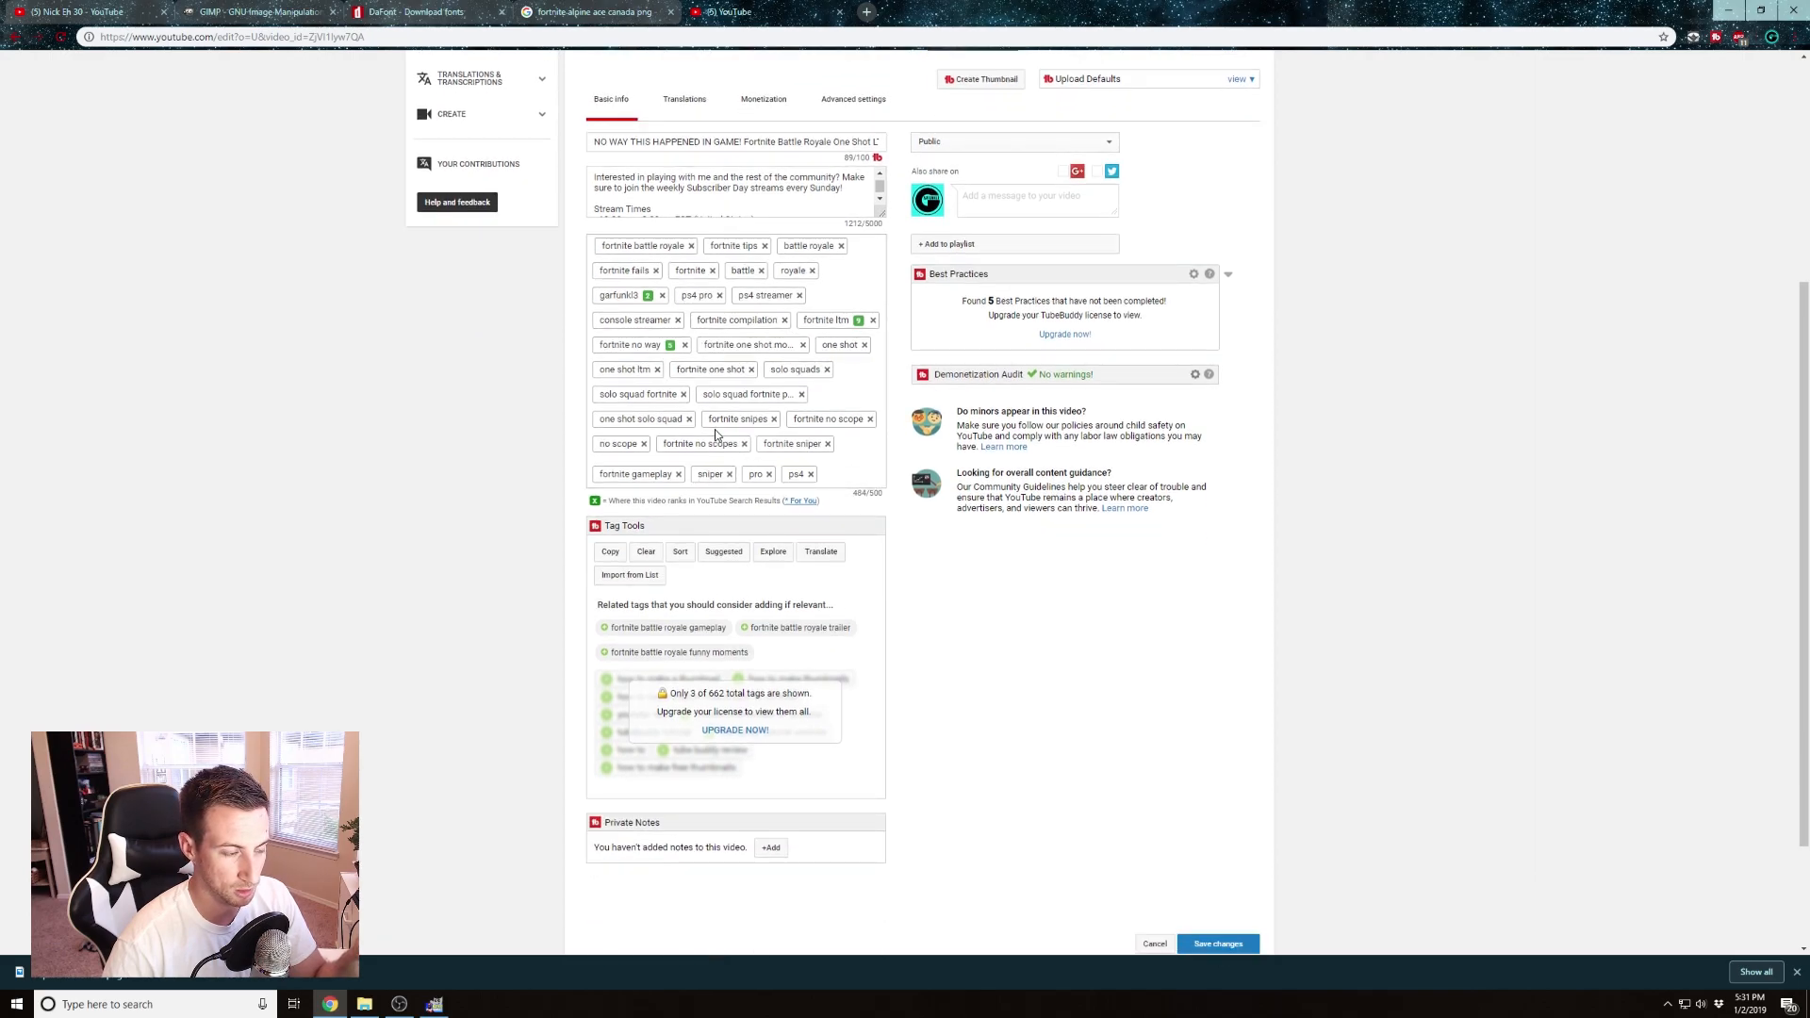
scroll(739, 535, "up", 3)
scroll(814, 584, "down", 3)
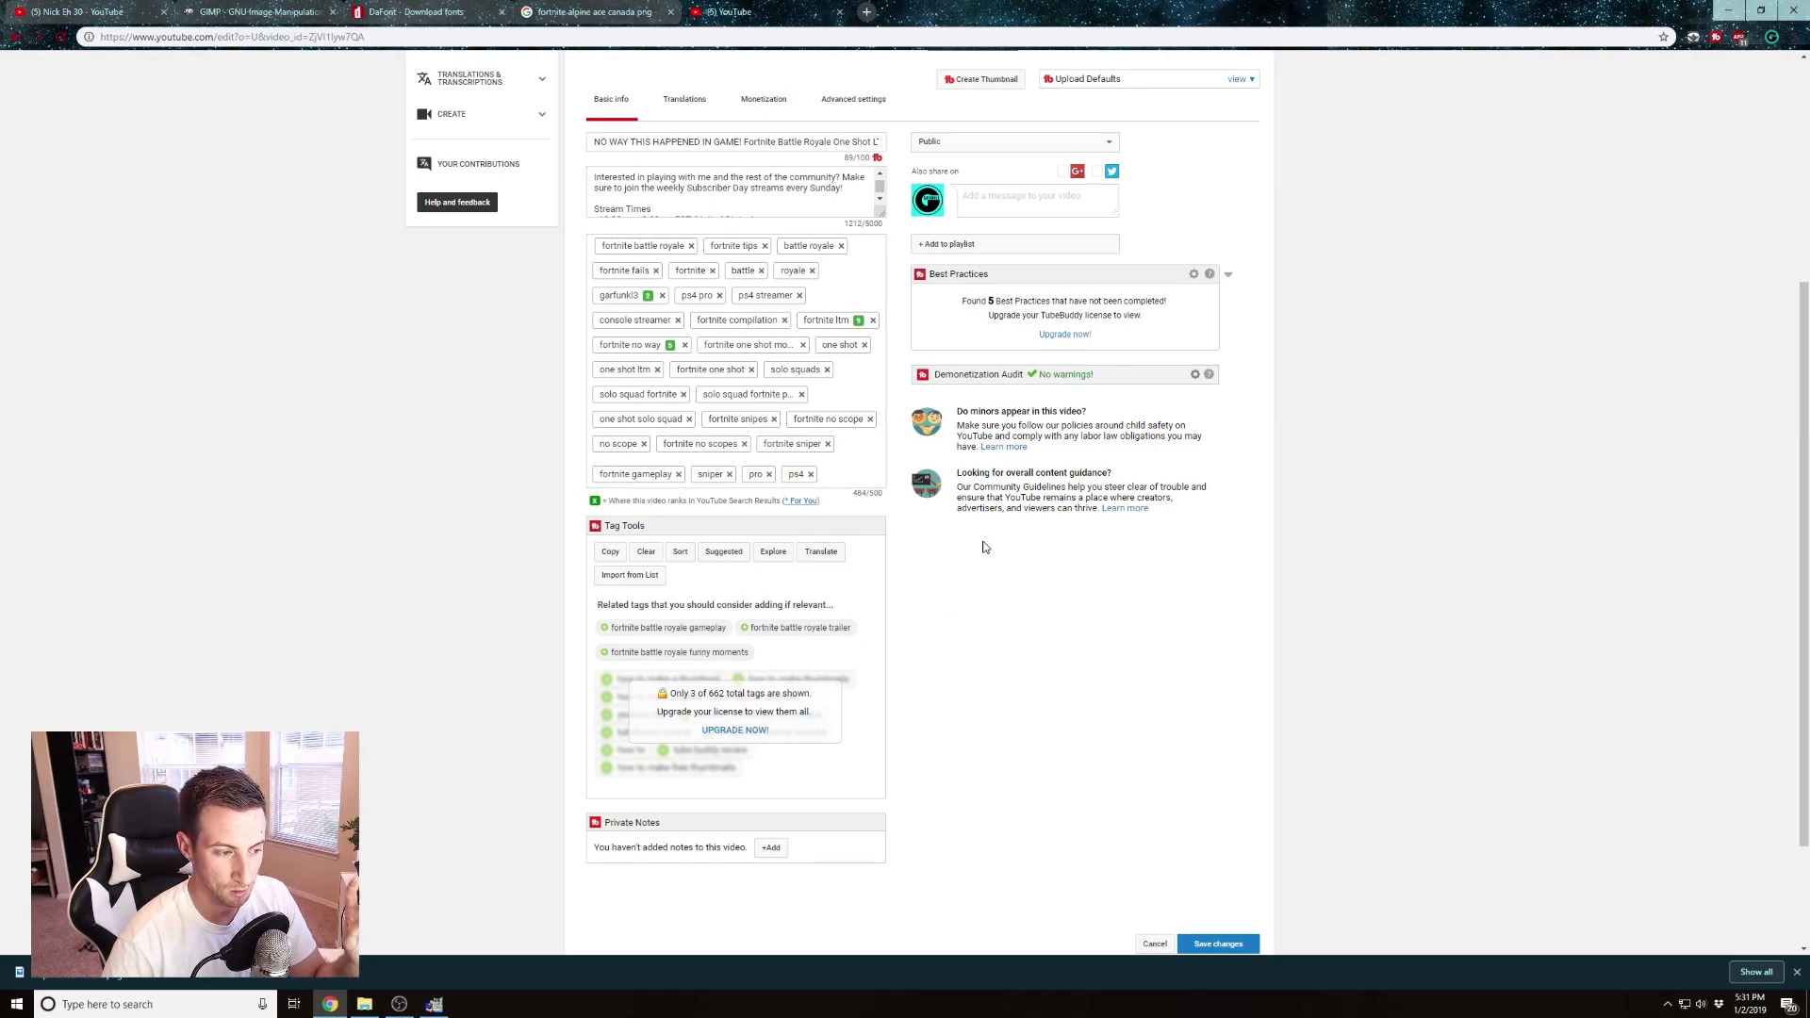
scroll(983, 547, "up", 4)
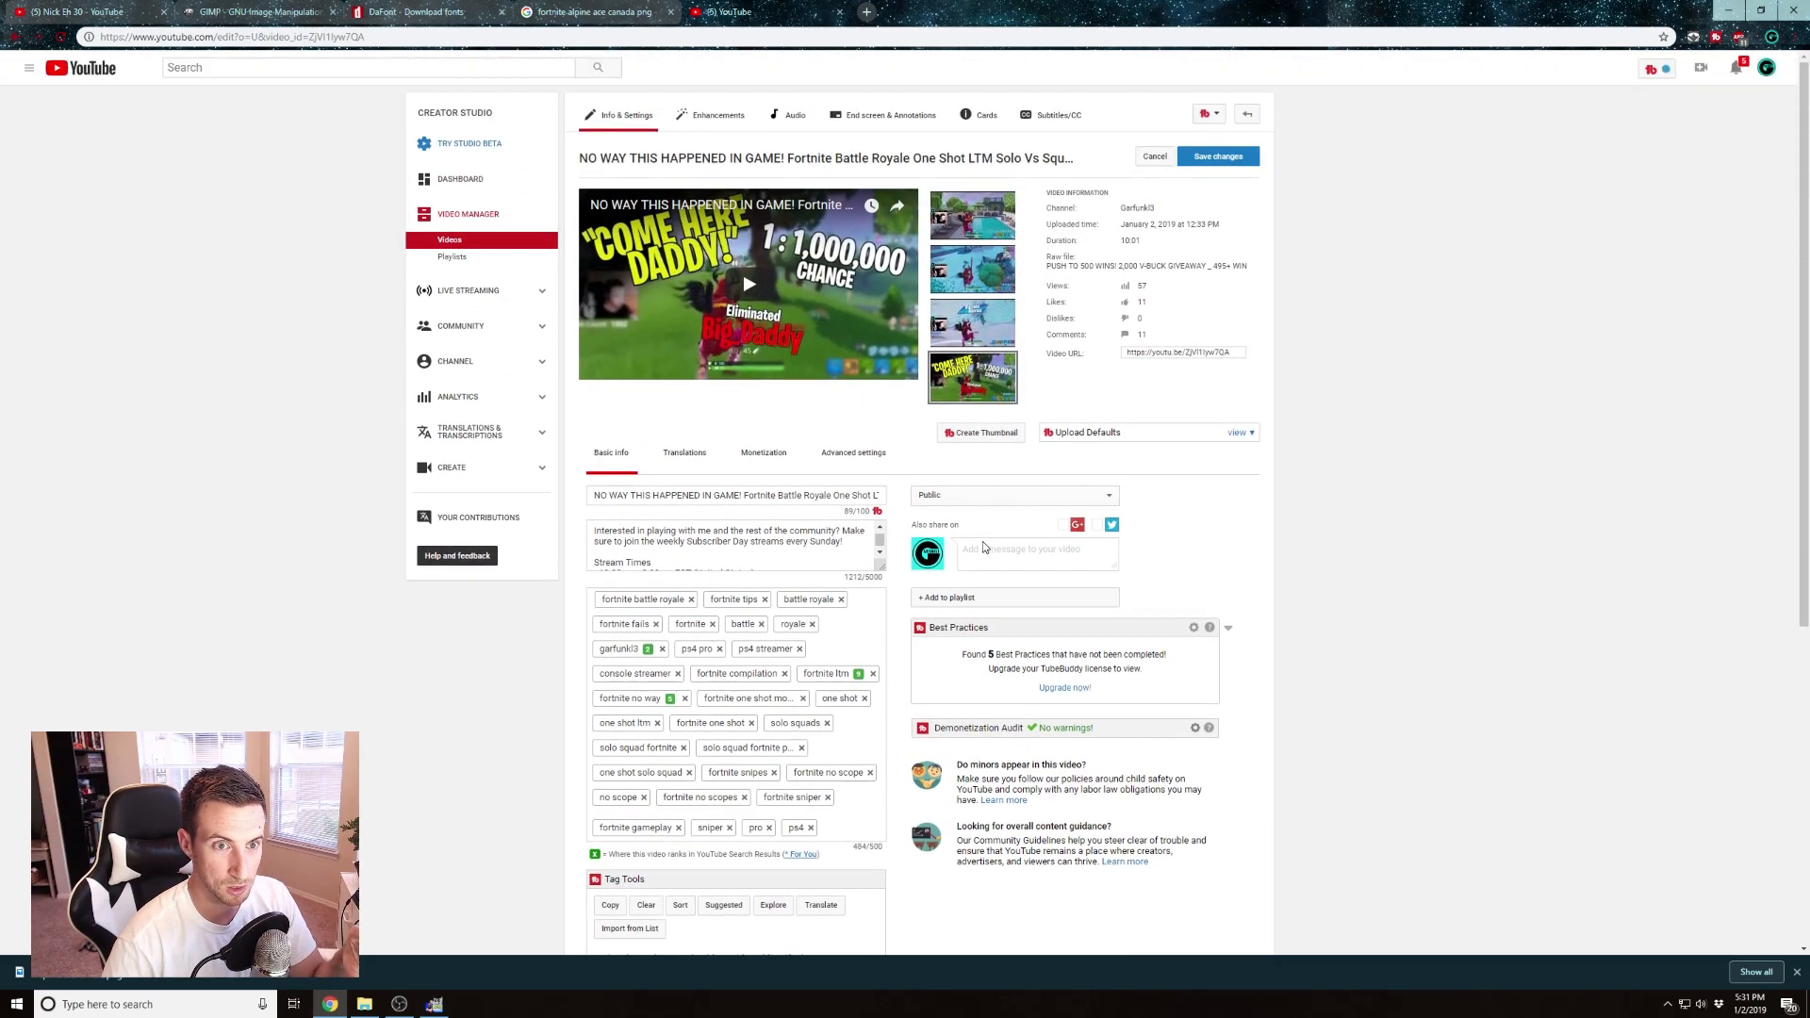
mouse_move(976, 386)
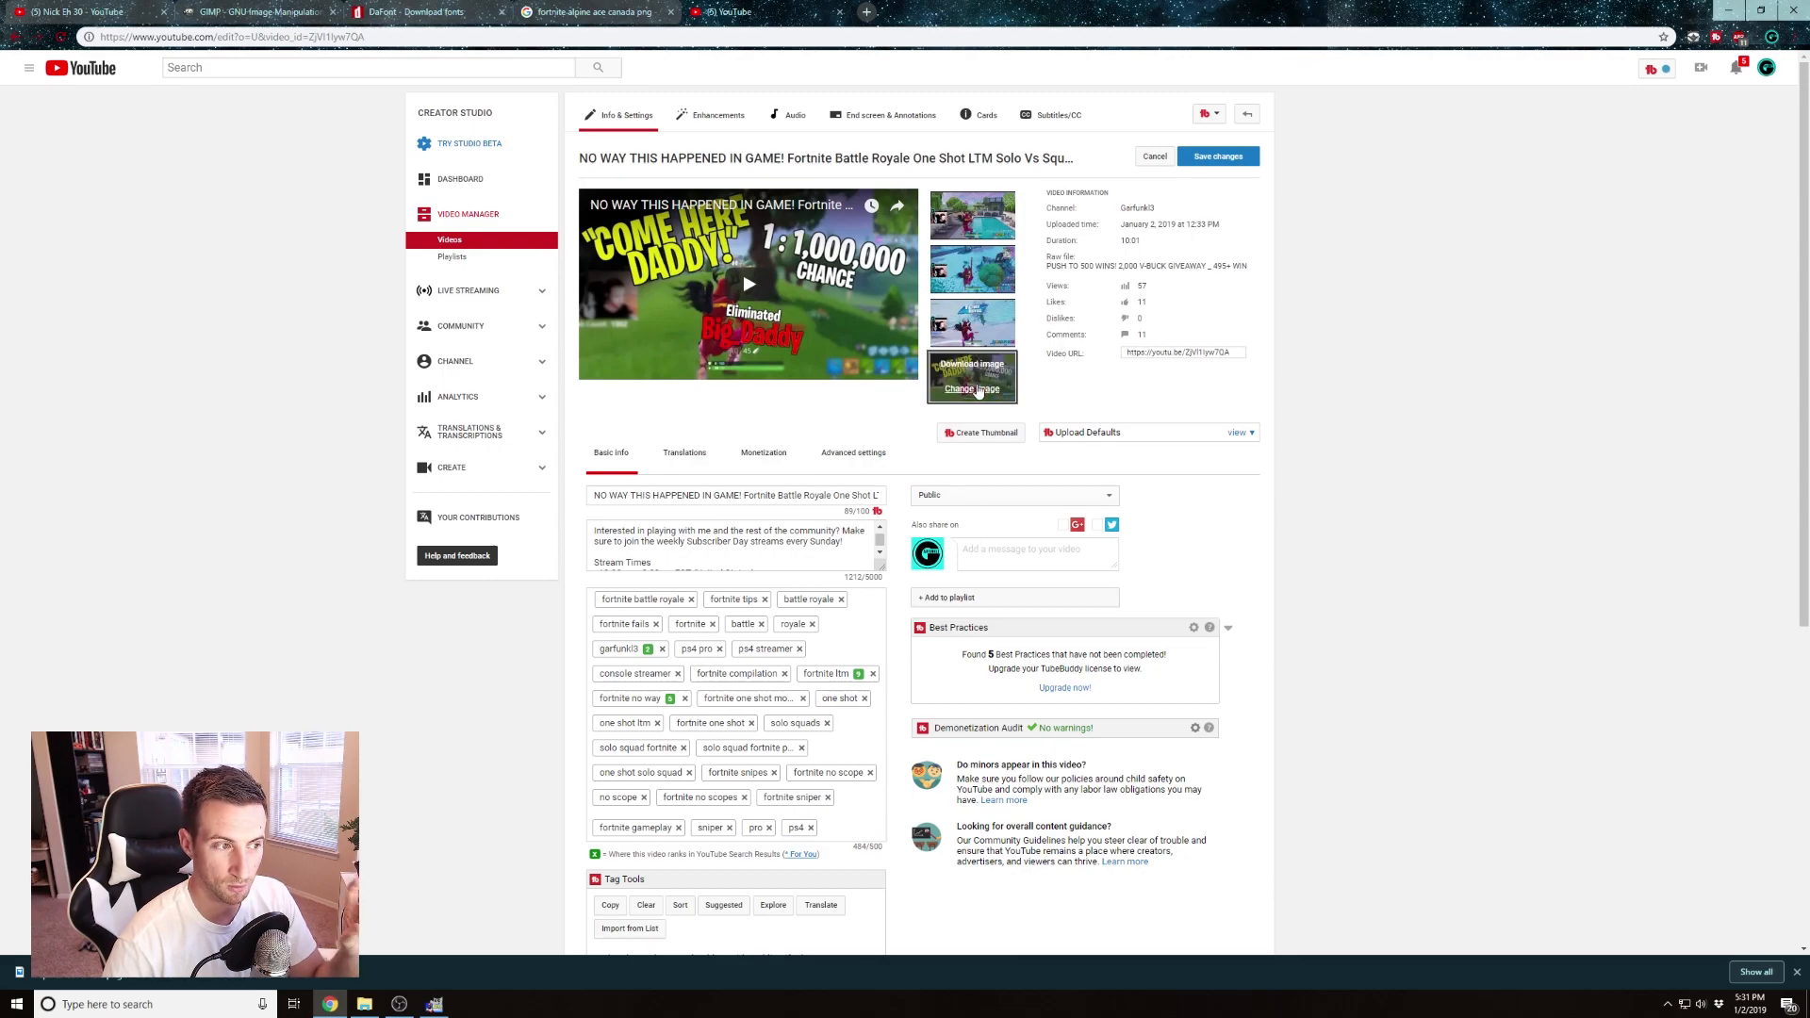